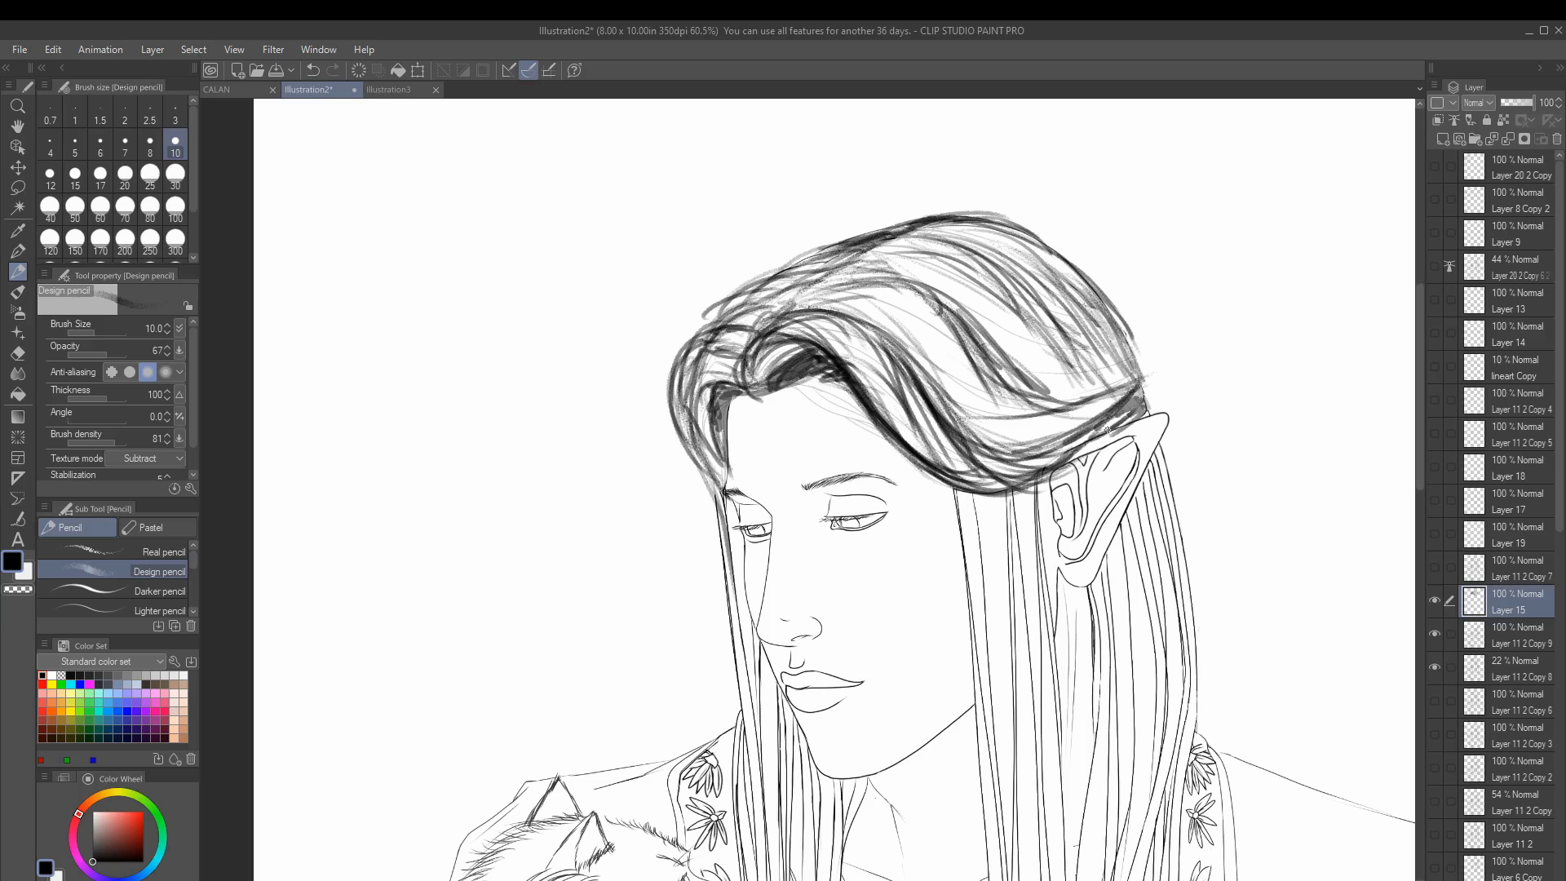
Step: Sketch denser strands over the crown, top and back of the hair on Layer 15 with the size 10 Design pencil
drag(978, 400, 1138, 425)
drag(955, 424, 1117, 408)
scroll(841, 401, down, 1)
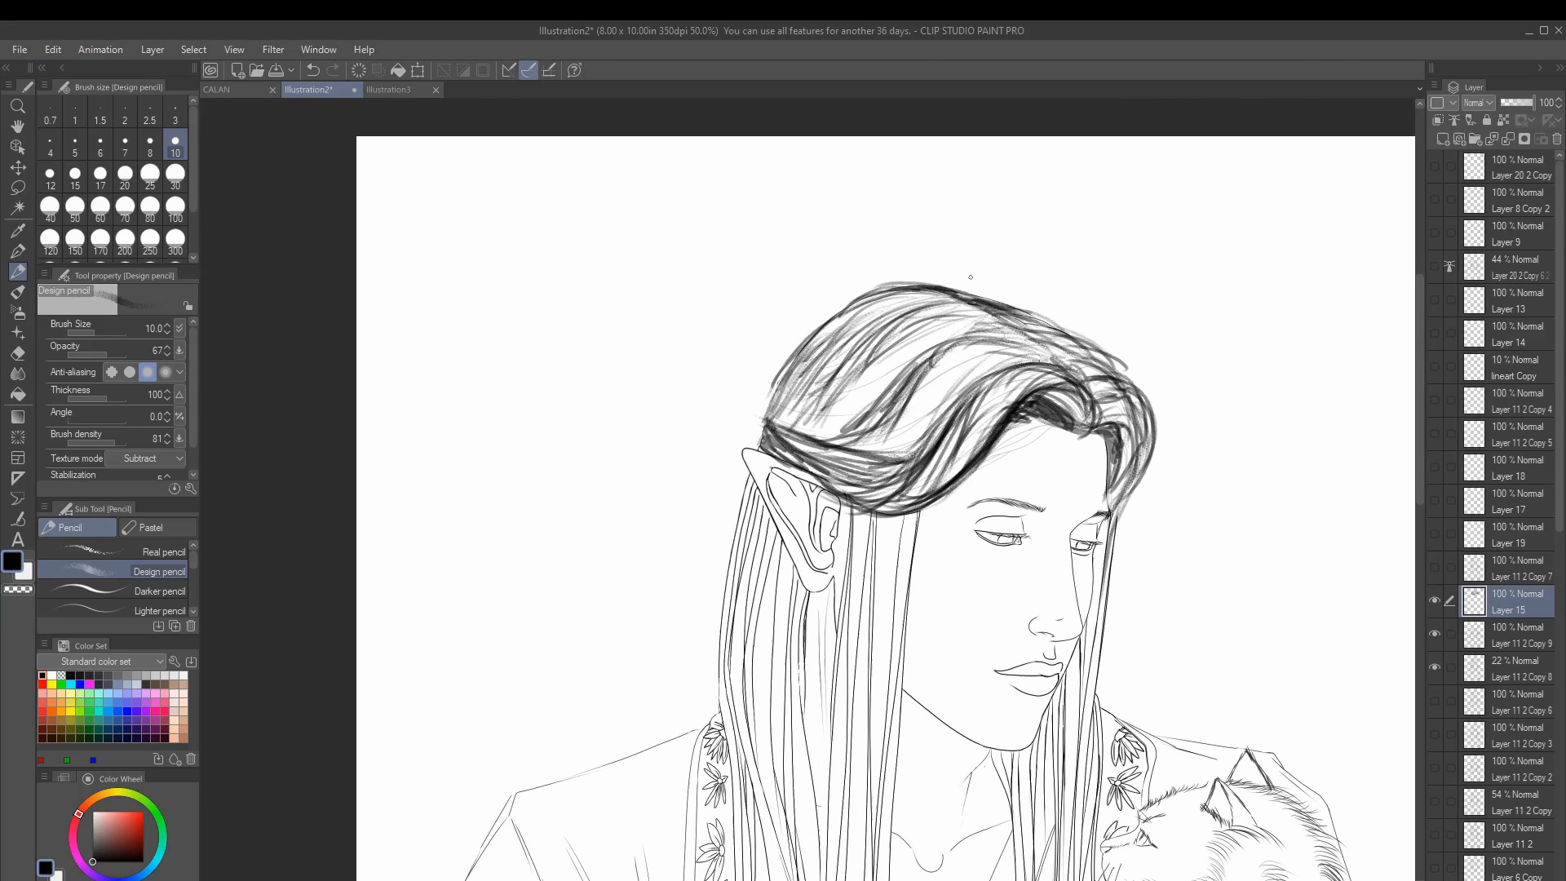
mouse_move(865, 281)
mouse_down()
mouse_move(1085, 363)
mouse_move(1097, 342)
mouse_up()
drag(1011, 304, 1138, 383)
drag(816, 318, 1003, 453)
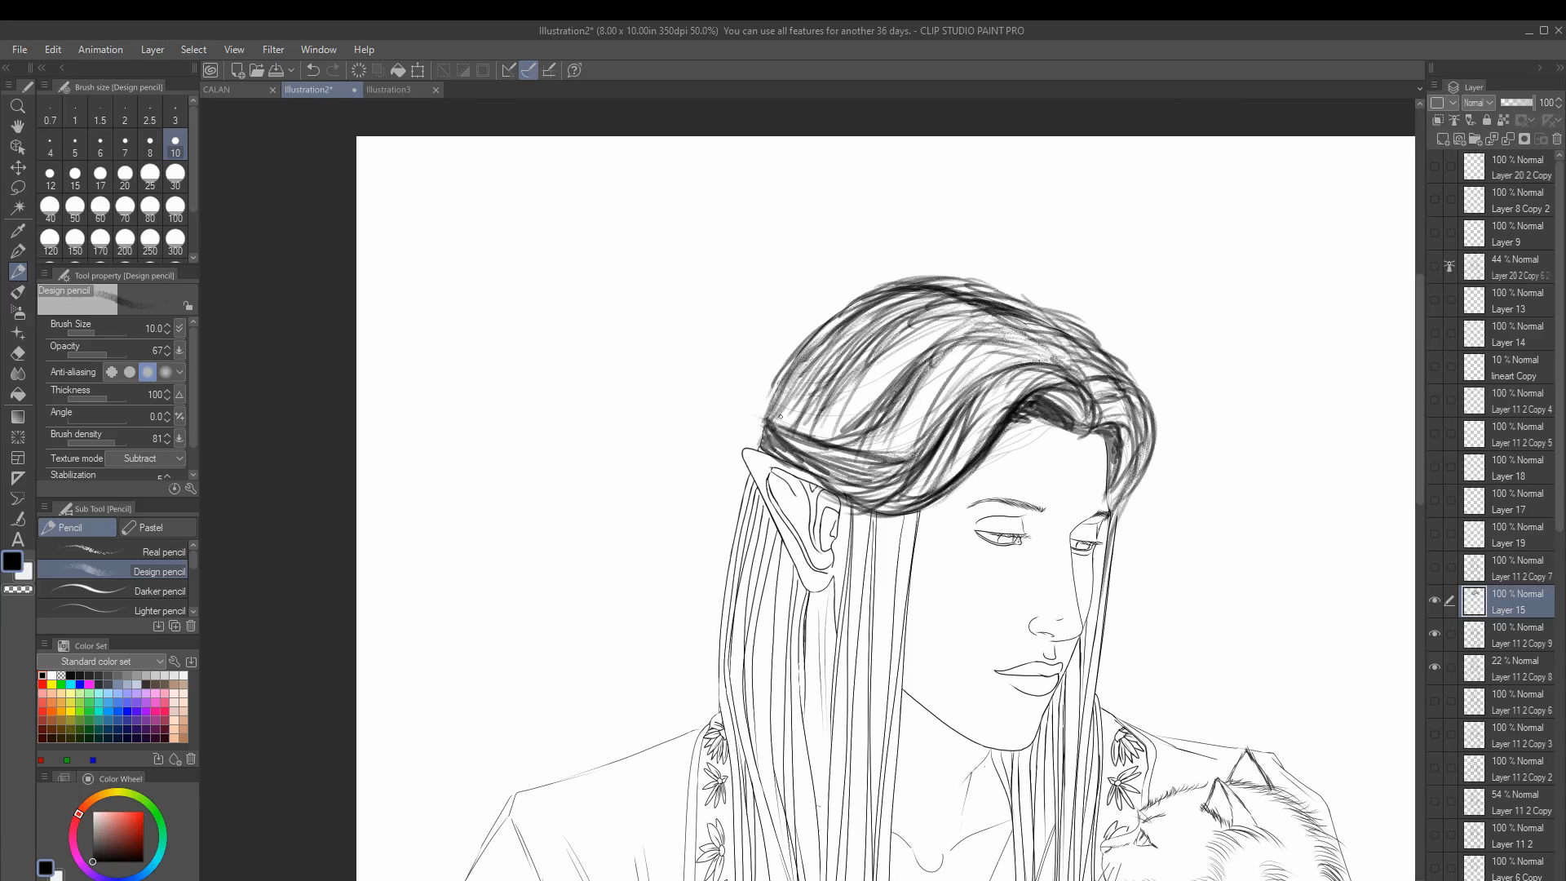
drag(746, 399, 816, 457)
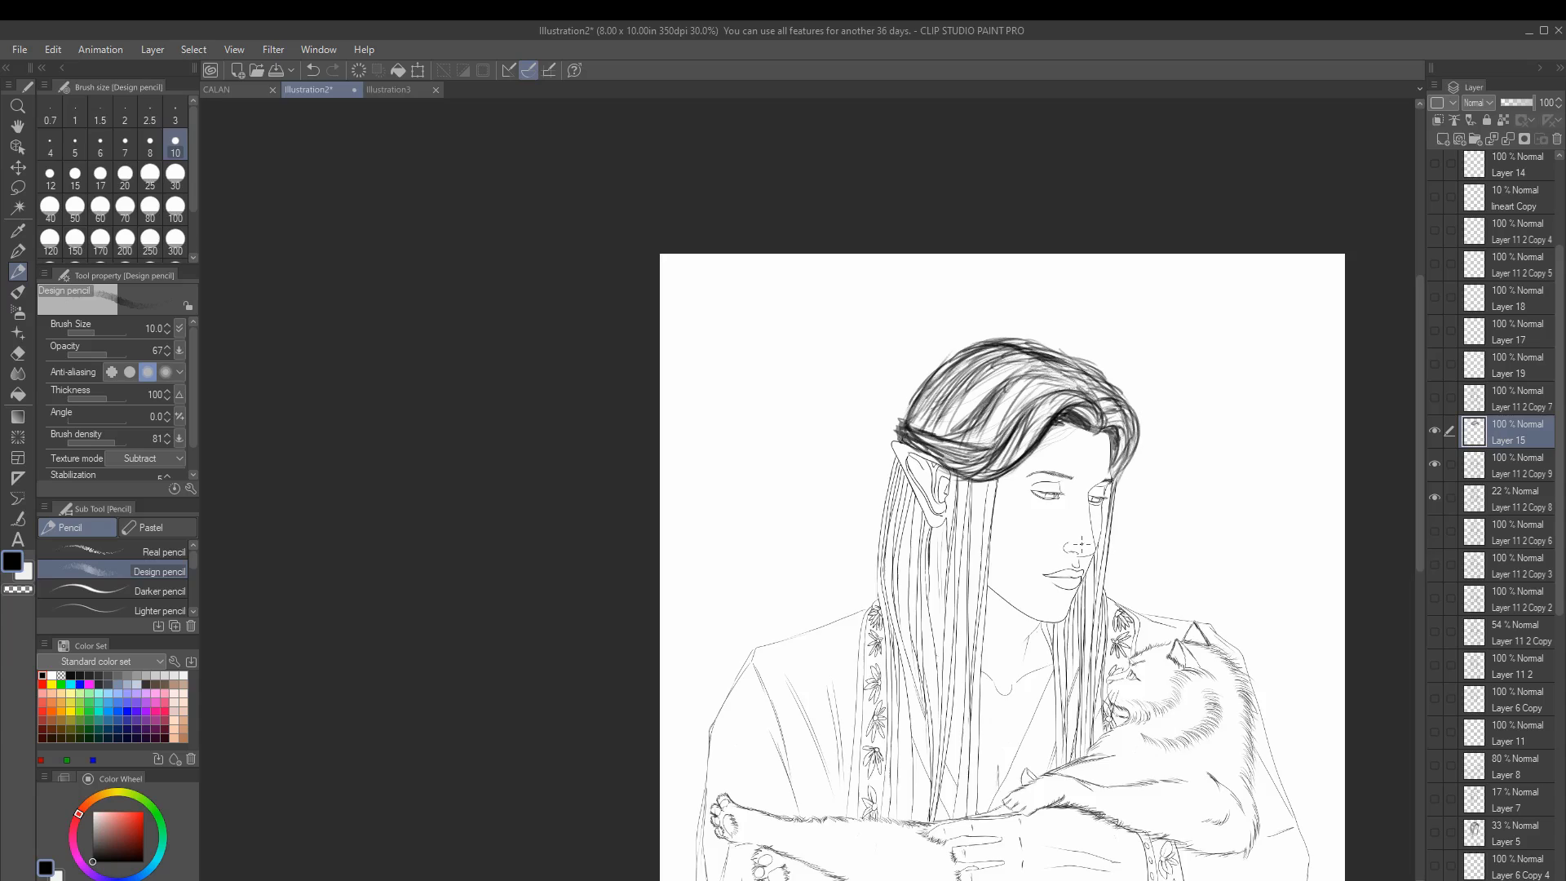
scroll(1129, 491, up, 3)
key(XF86AudioNext)
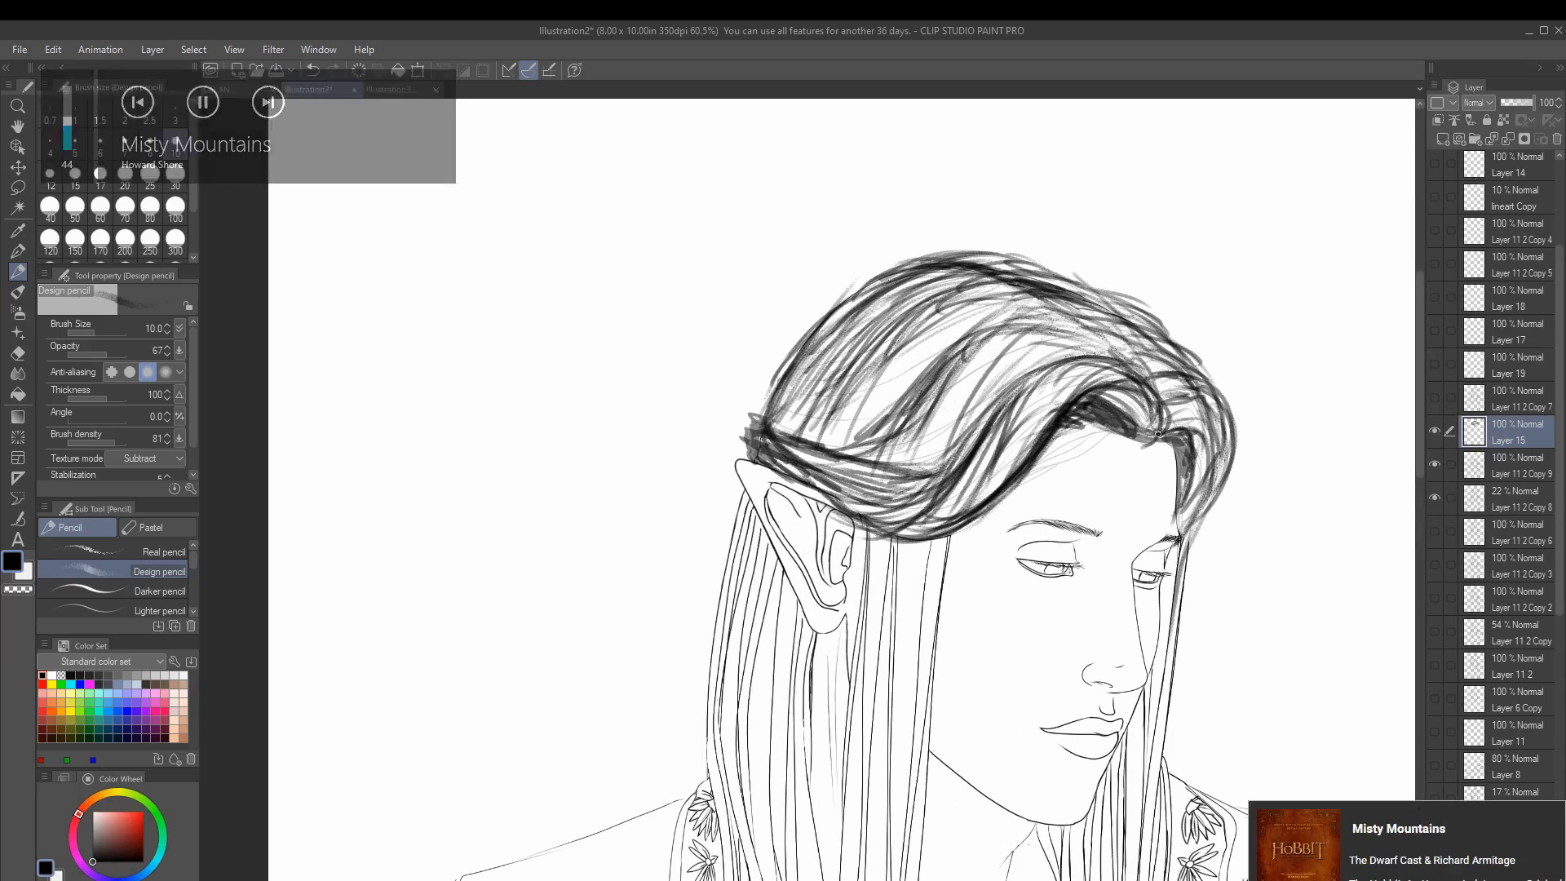
scroll(956, 357, down, 2)
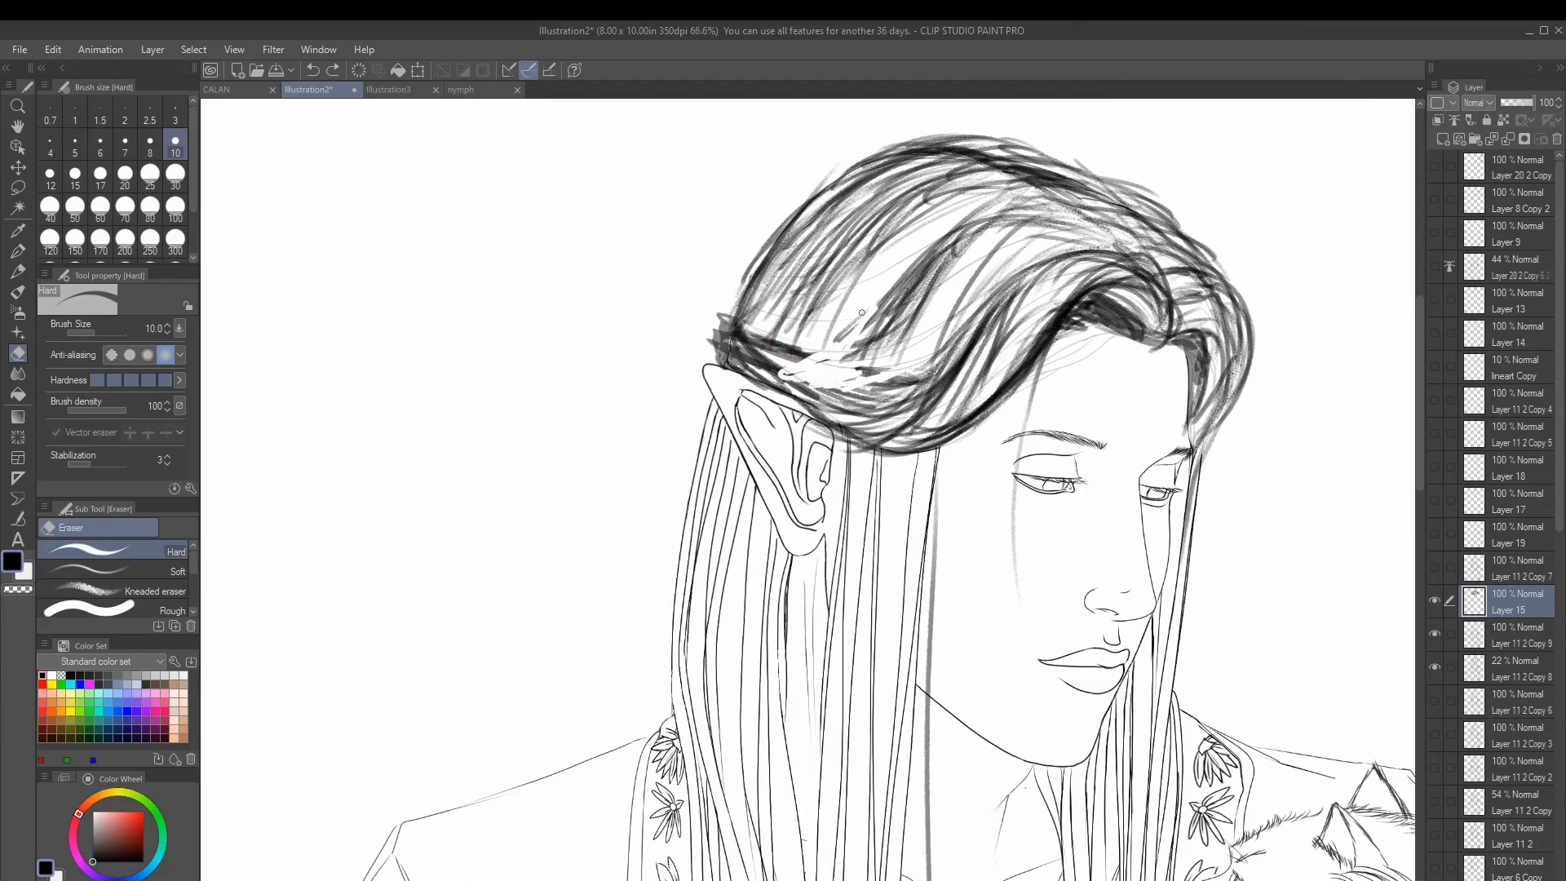
Step: Erase the sketched strands just above the ear and transform the hair sketch so it sits lower on the head
mouse_move(861, 312)
mouse_down()
mouse_move(734, 351)
mouse_move(783, 375)
mouse_up()
scroll(927, 328, down, 1)
key(ctrl+t)
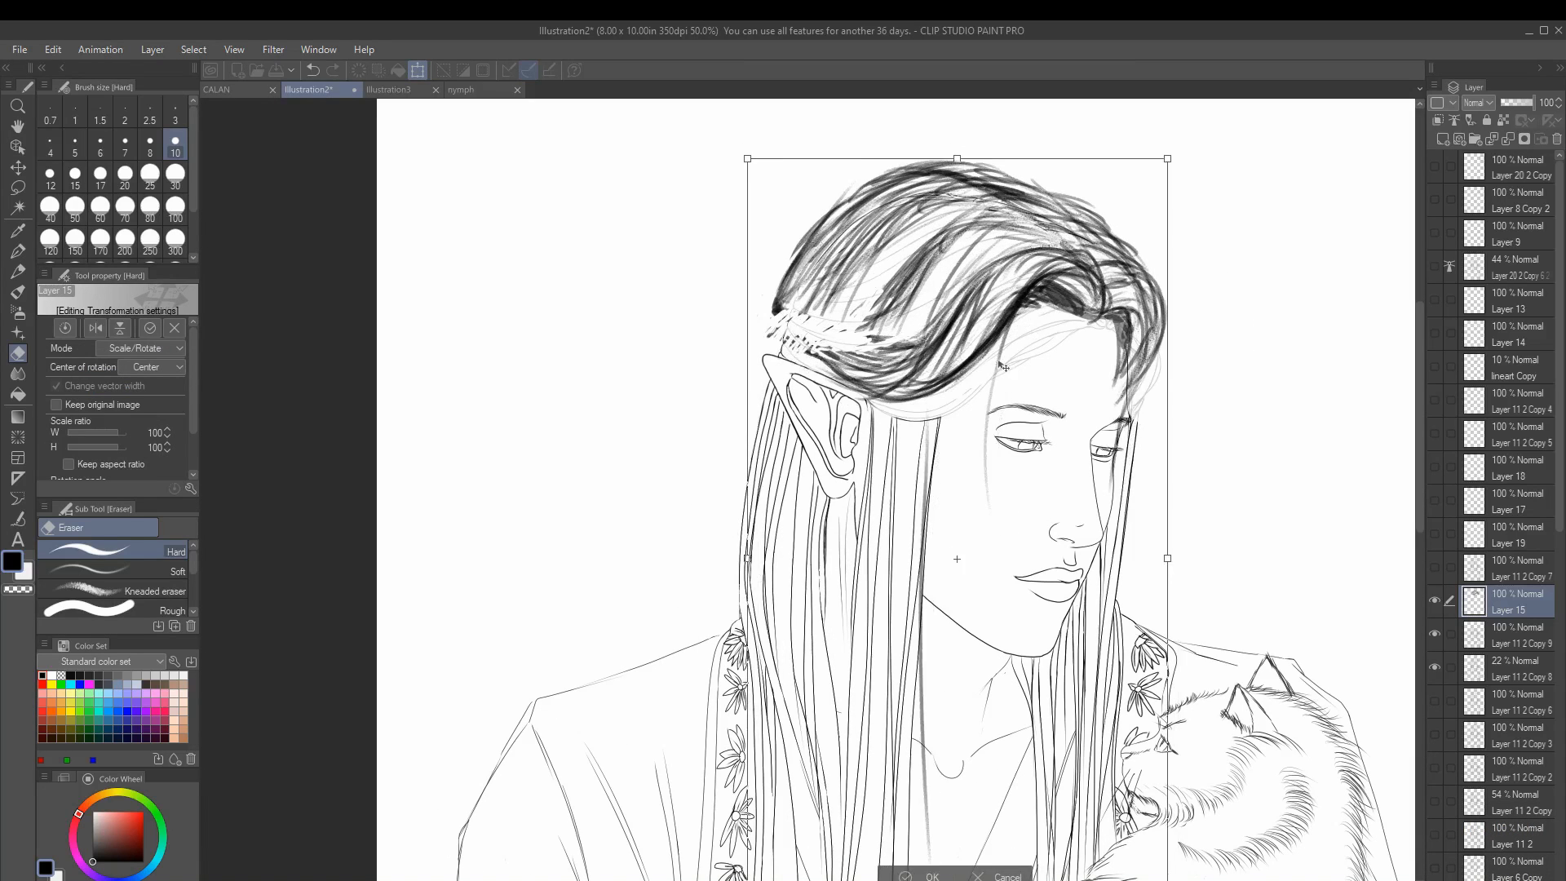
drag(927, 328, 962, 343)
key(Return)
Step: Trim the crown's upper edge with the Hard eraser at size 30 and refit the hair sketch to the head
click(175, 173)
mouse_move(968, 173)
mouse_down()
mouse_move(848, 216)
mouse_move(1075, 209)
mouse_up()
click(18, 270)
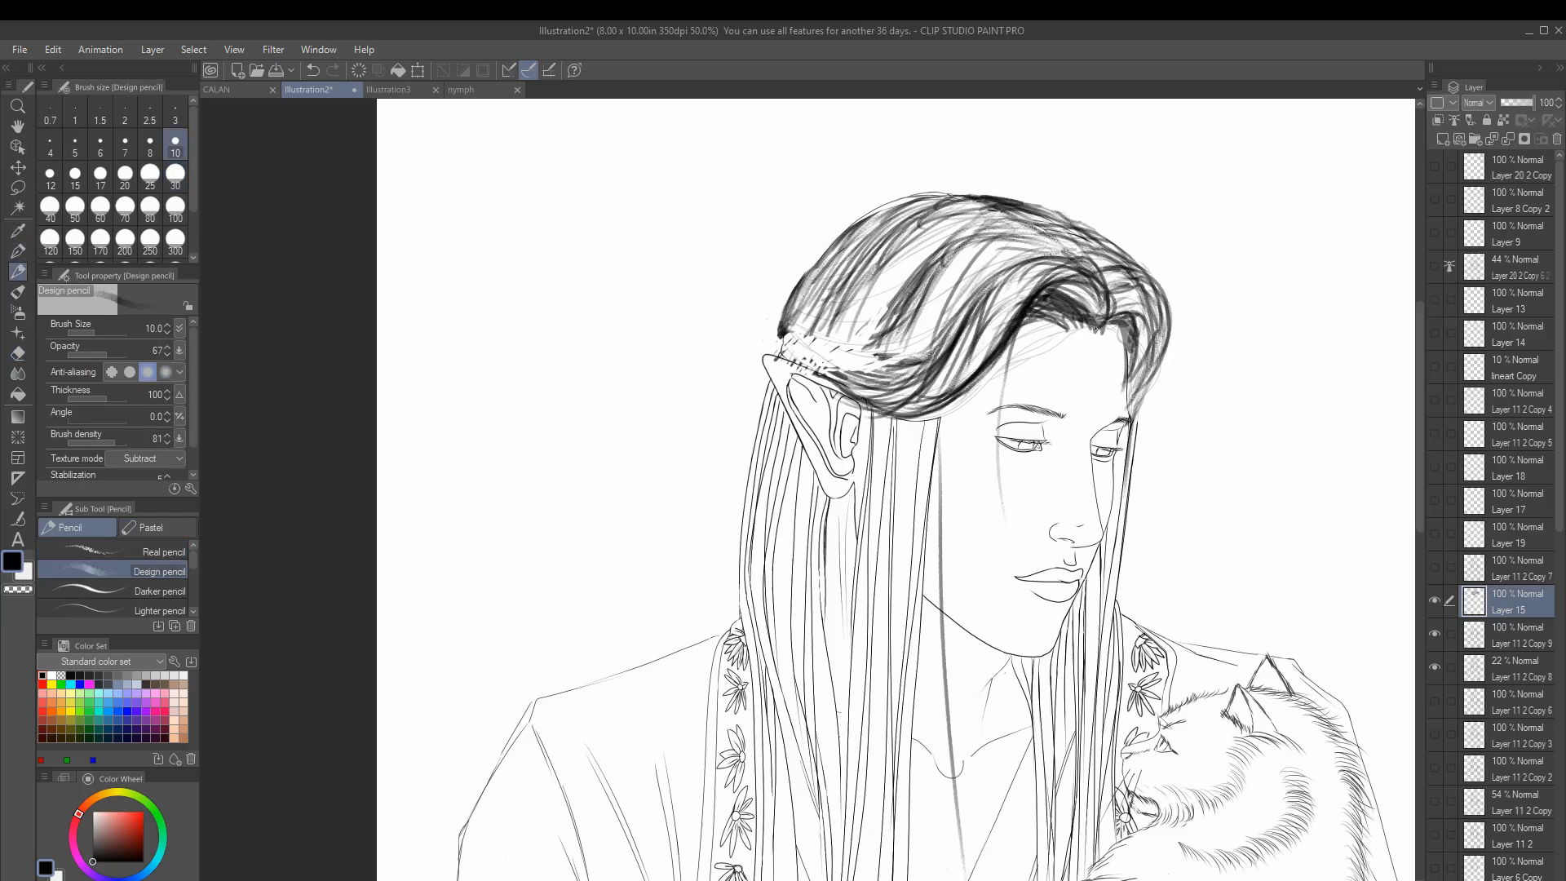
key(ctrl+t)
key(Escape)
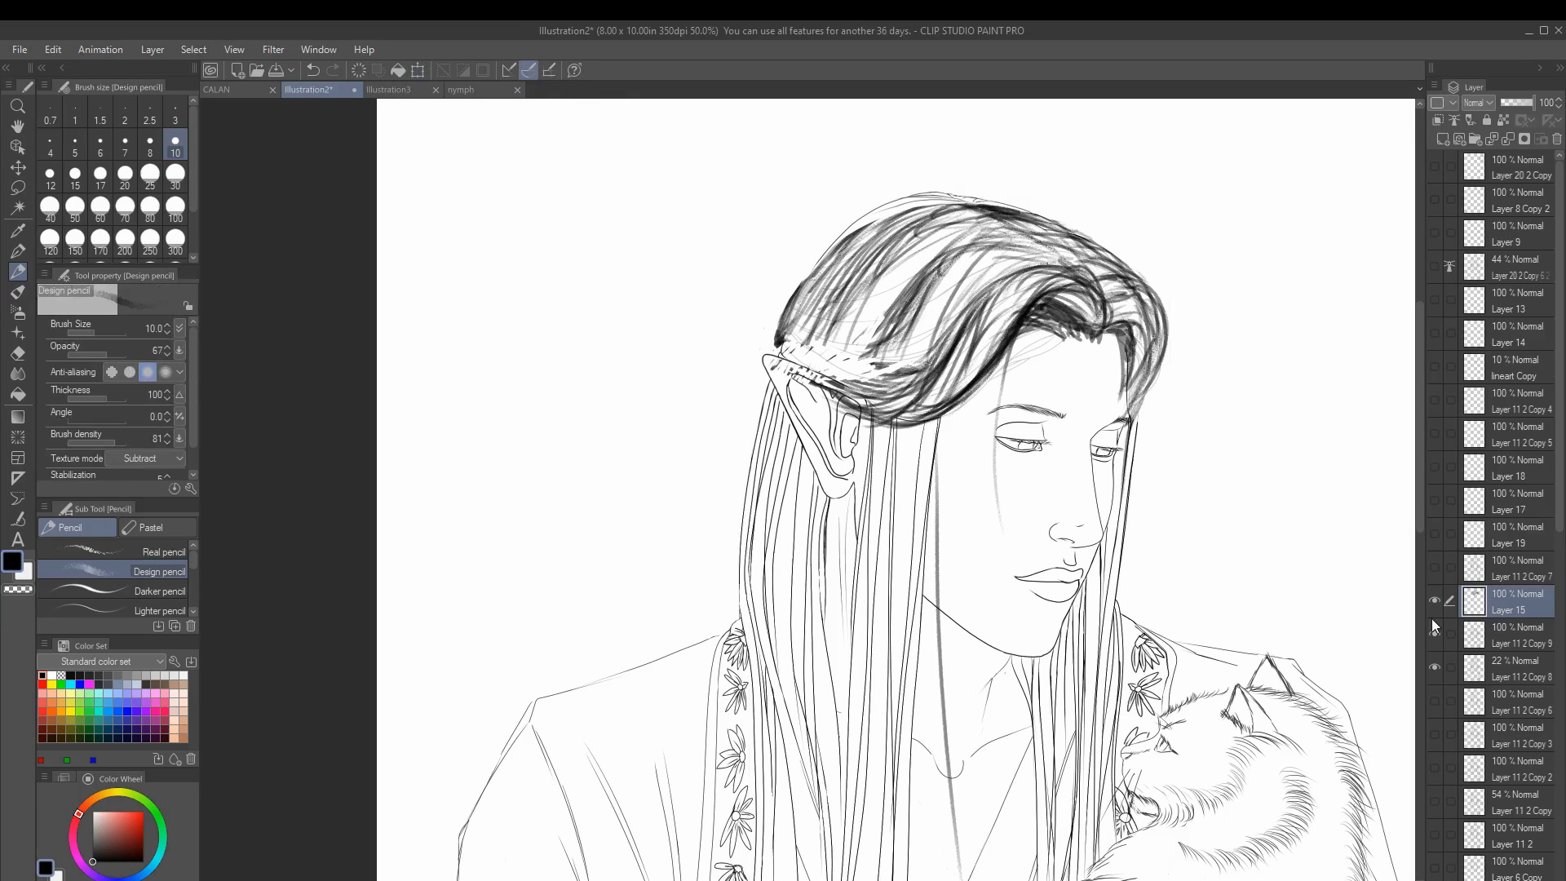
Step: Hide the hair sketch on Layer 15 and add a new layer for red construction lines
click(1435, 601)
key(ctrl+shift+n)
key(b)
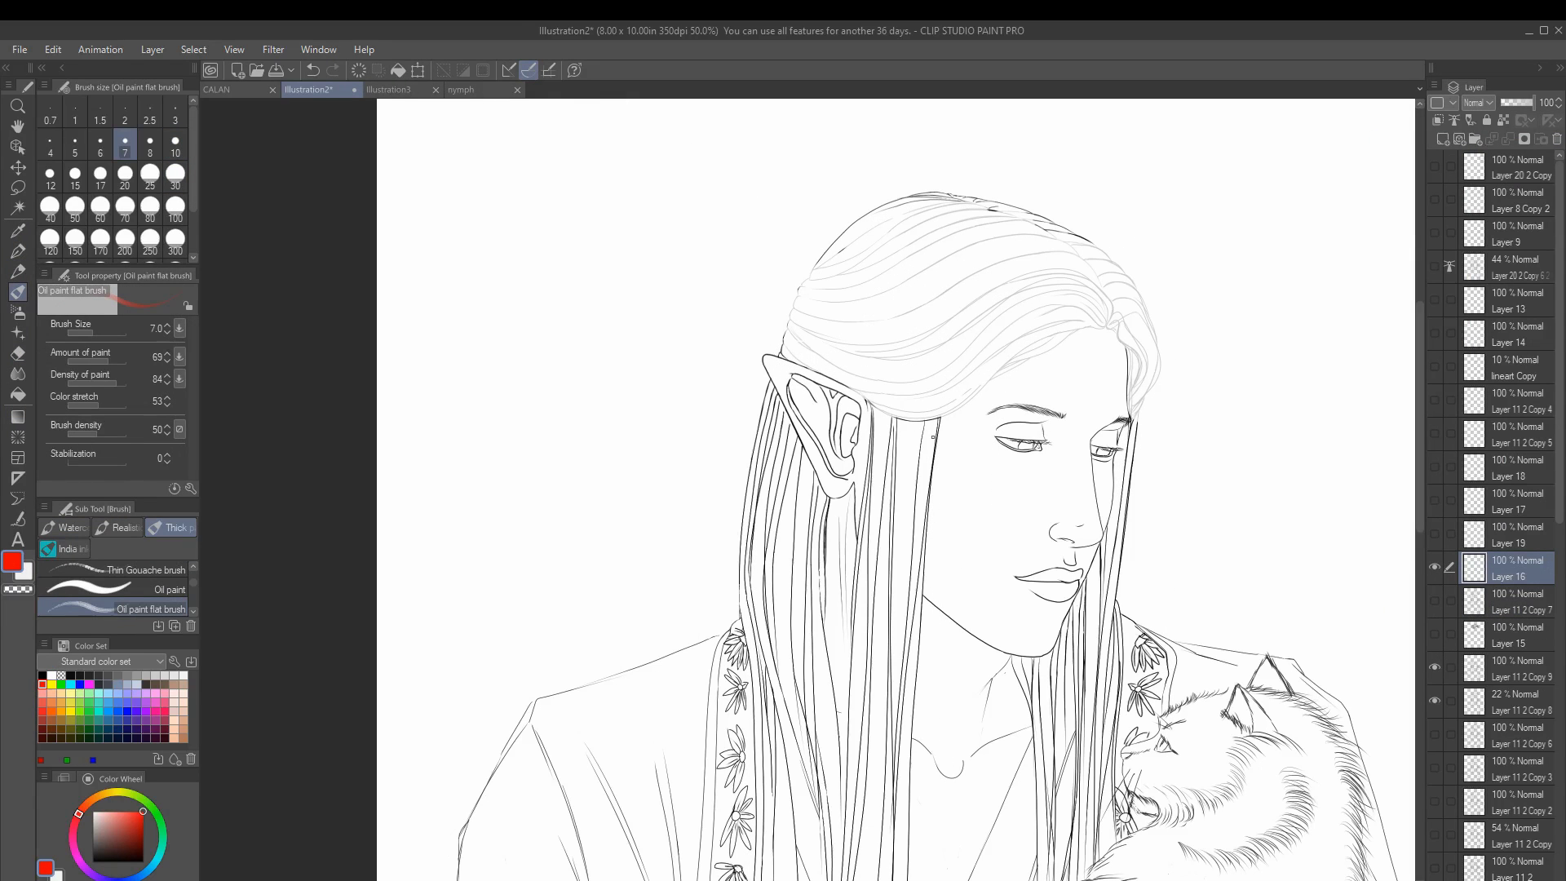
Step: Hide Layer 11 2 Copy 8 and erase the leftover strokes above the head on Layer 11 2 Copy 9
click(1435, 701)
click(1513, 669)
key(e)
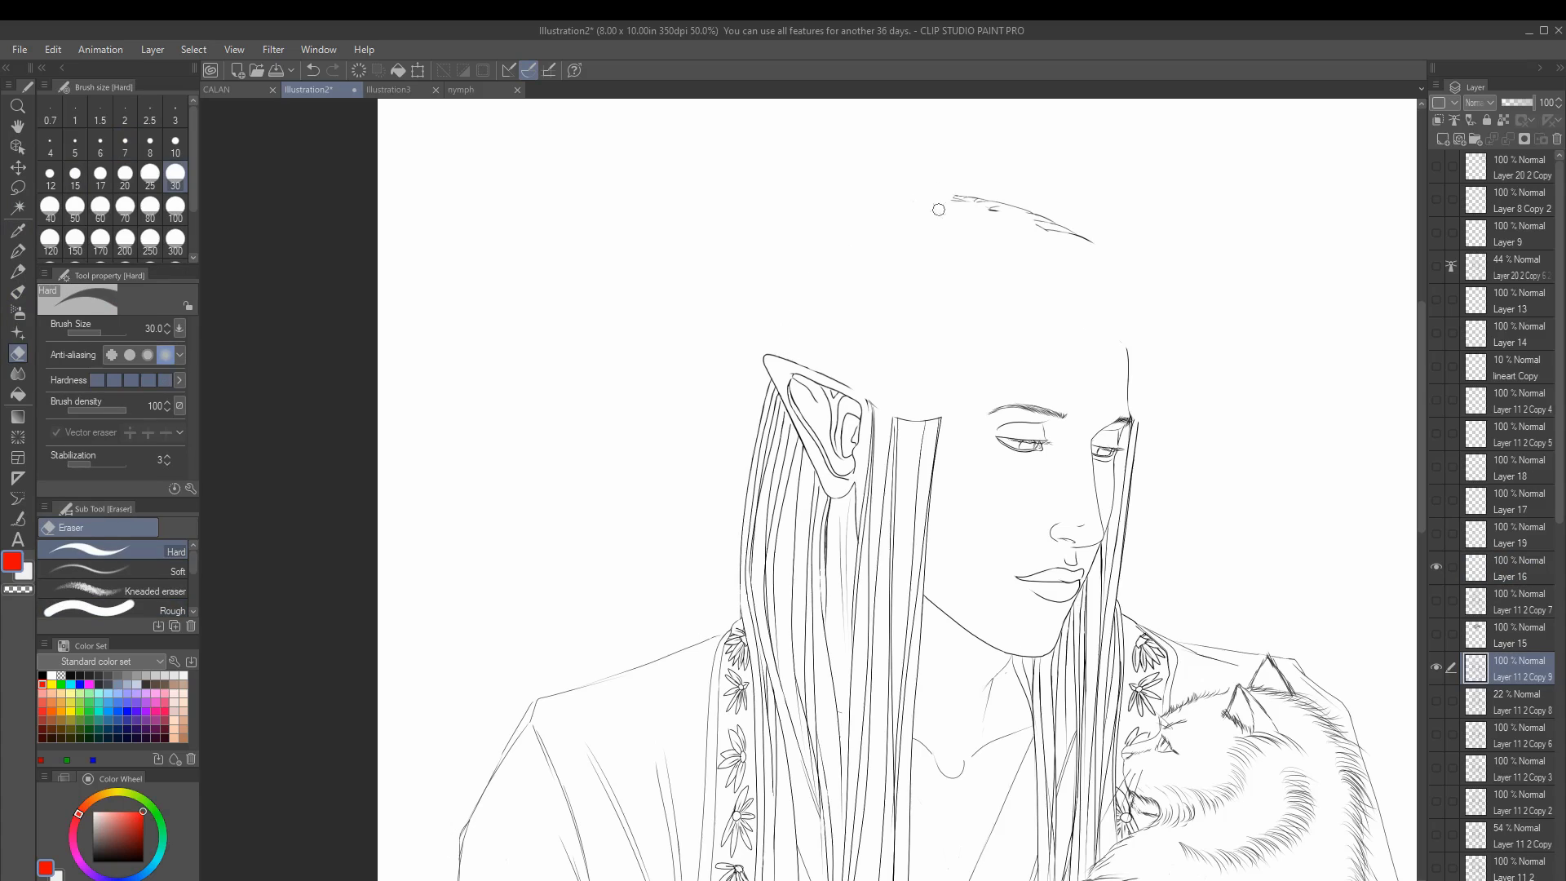
key(alt+bracketright)
key(alt+bracketright)
key(alt+bracketright)
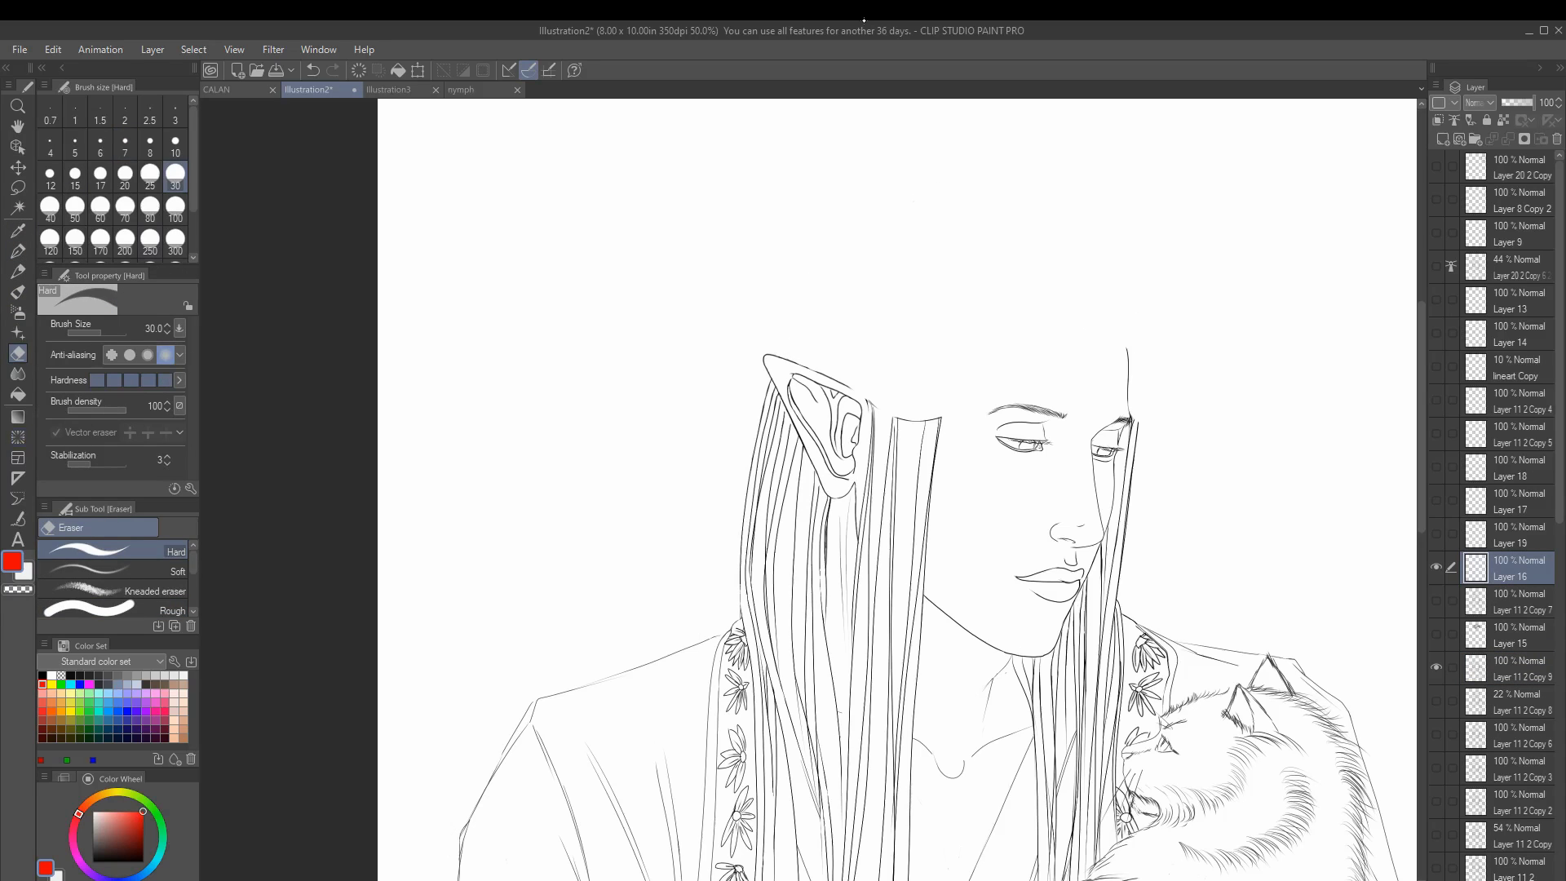
Step: Draw red face guides on Layer 16 with the size 7 Oil paint flat brush: curved centre line, brow and eye lines, nose mark and face oval
key(b)
mouse_move(905, 490)
mouse_down()
mouse_move(1150, 326)
mouse_move(1125, 522)
mouse_up()
key(ctrl+z)
drag(1093, 306, 1012, 759)
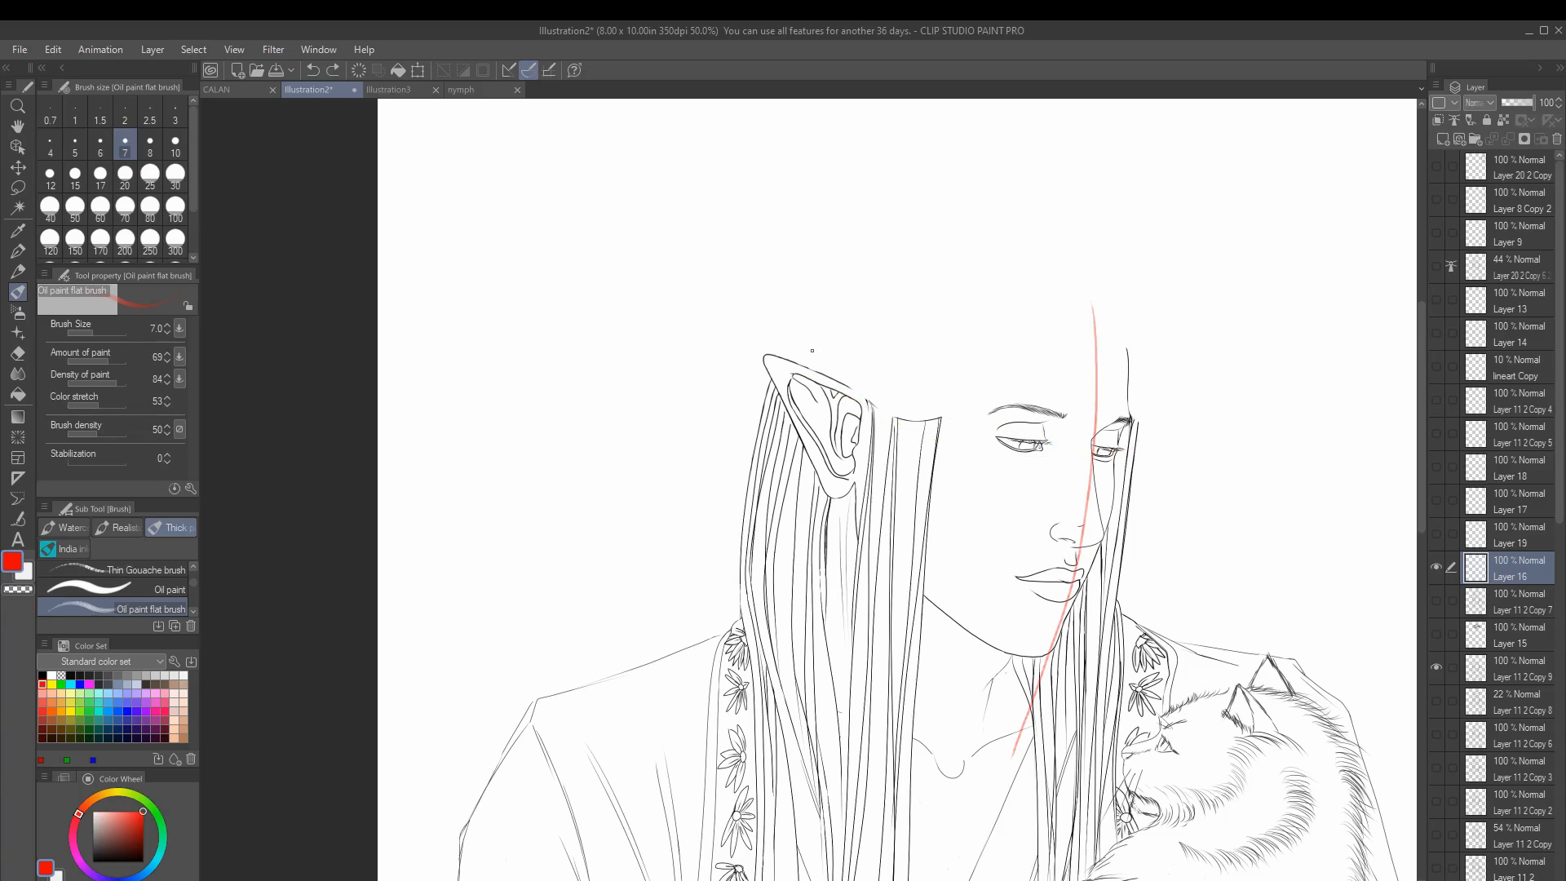
drag(834, 383, 1123, 455)
drag(1060, 549, 1091, 550)
drag(796, 355, 1148, 420)
mouse_move(1093, 303)
mouse_down()
mouse_move(1099, 412)
mouse_move(1130, 326)
mouse_move(971, 392)
mouse_move(987, 296)
mouse_move(864, 367)
mouse_up()
key(ctrl+z)
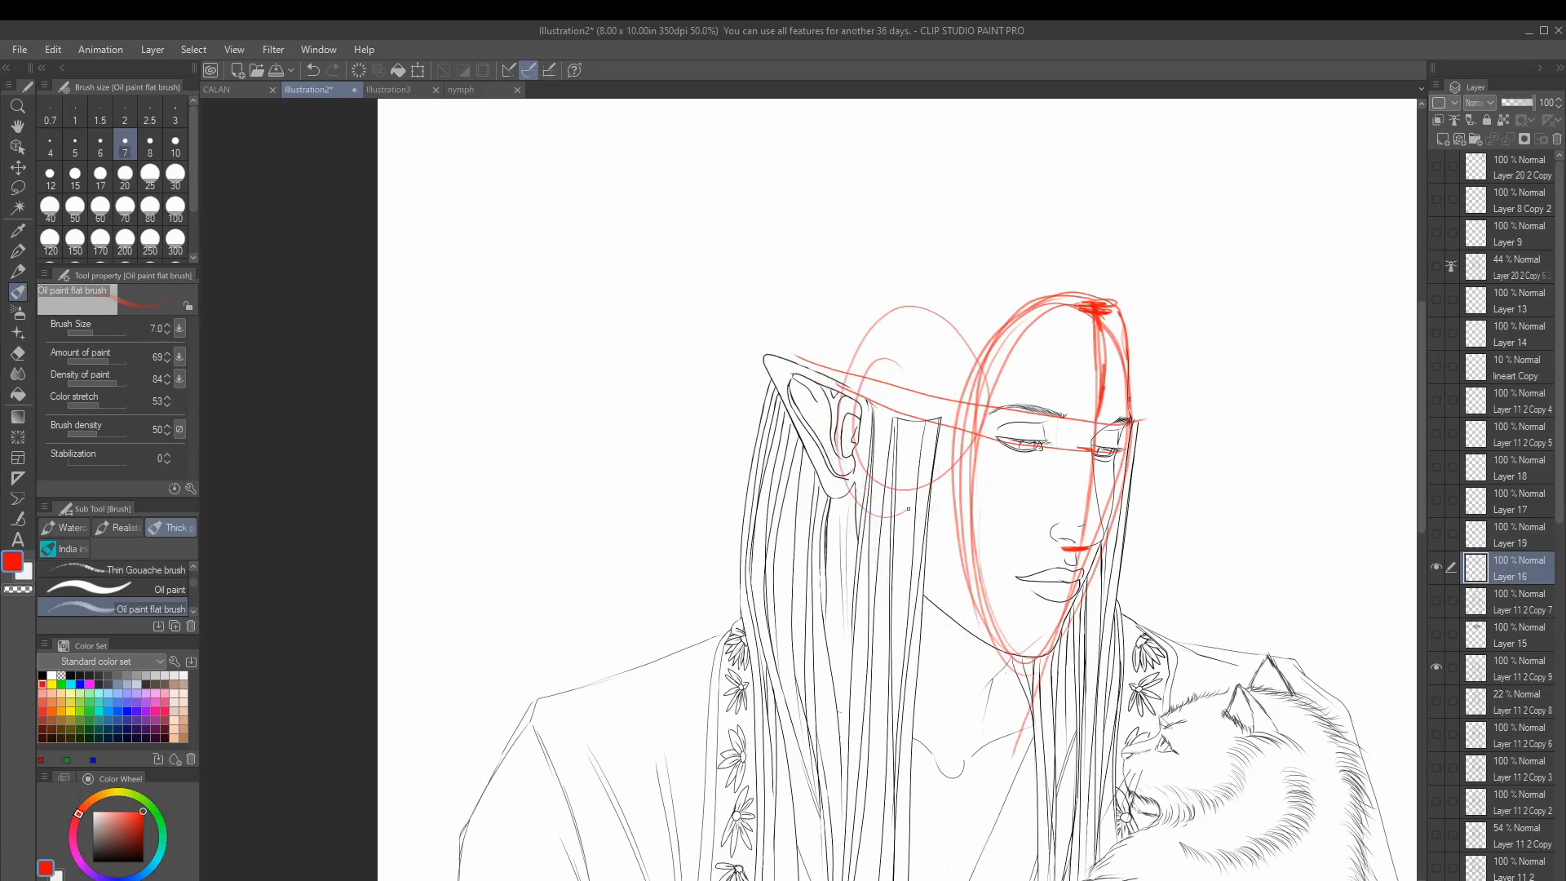
Step: Draw the red skull construction with a side circle, cranium arc, jawline and ear guide
drag(971, 351, 848, 490)
mouse_move(1126, 367)
mouse_down()
mouse_move(848, 310)
mouse_move(881, 563)
mouse_up()
mouse_move(869, 478)
mouse_down()
mouse_move(1001, 654)
mouse_move(902, 595)
mouse_up()
drag(779, 330, 890, 518)
scroll(699, 326, down, 3)
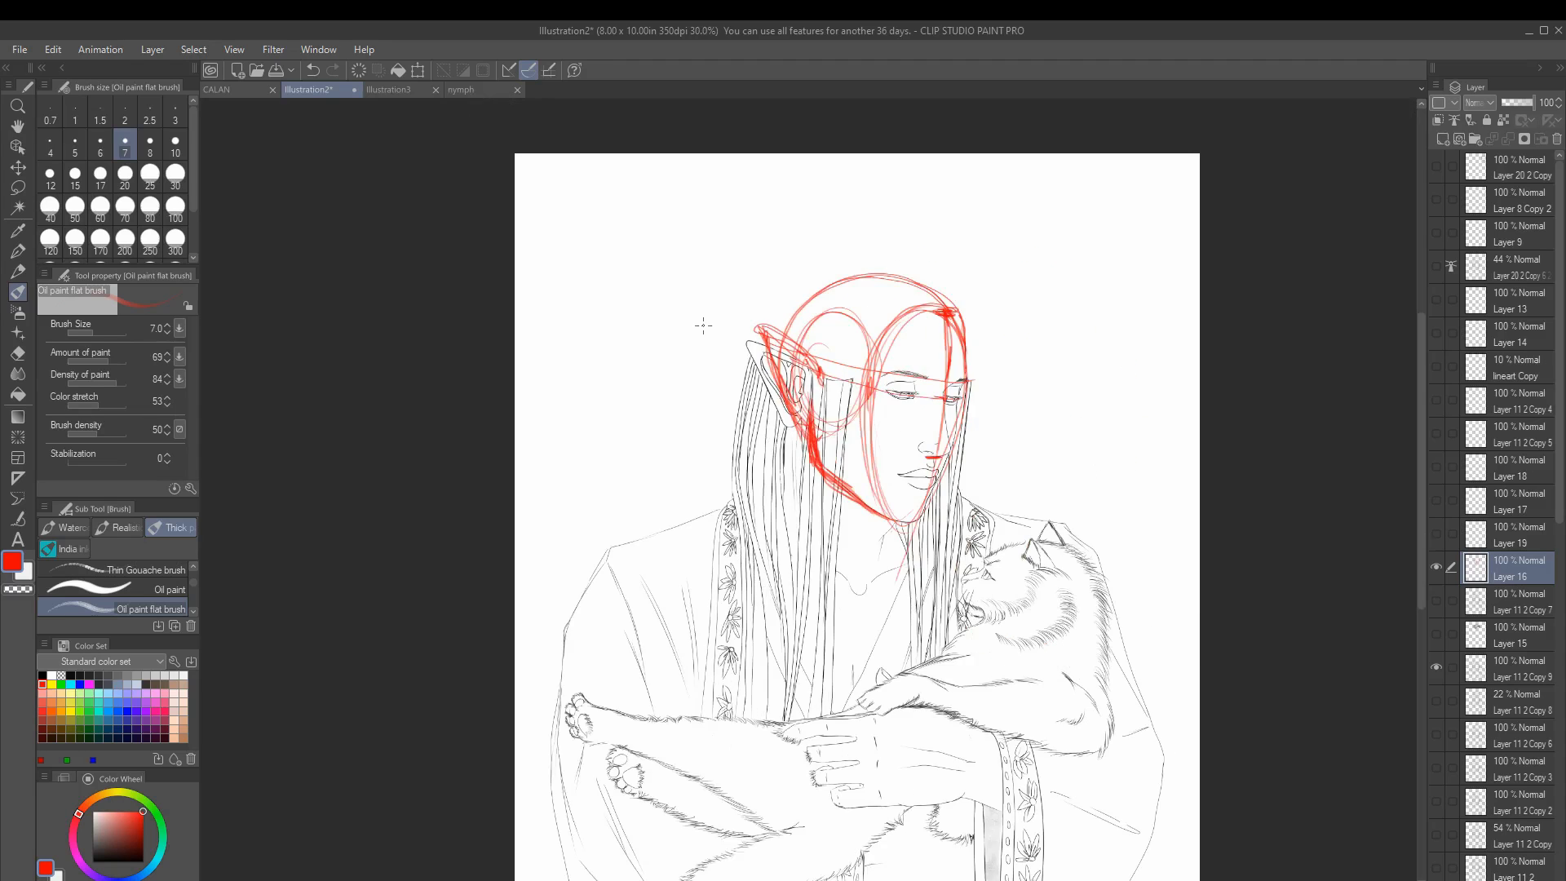
scroll(771, 393, up, 3)
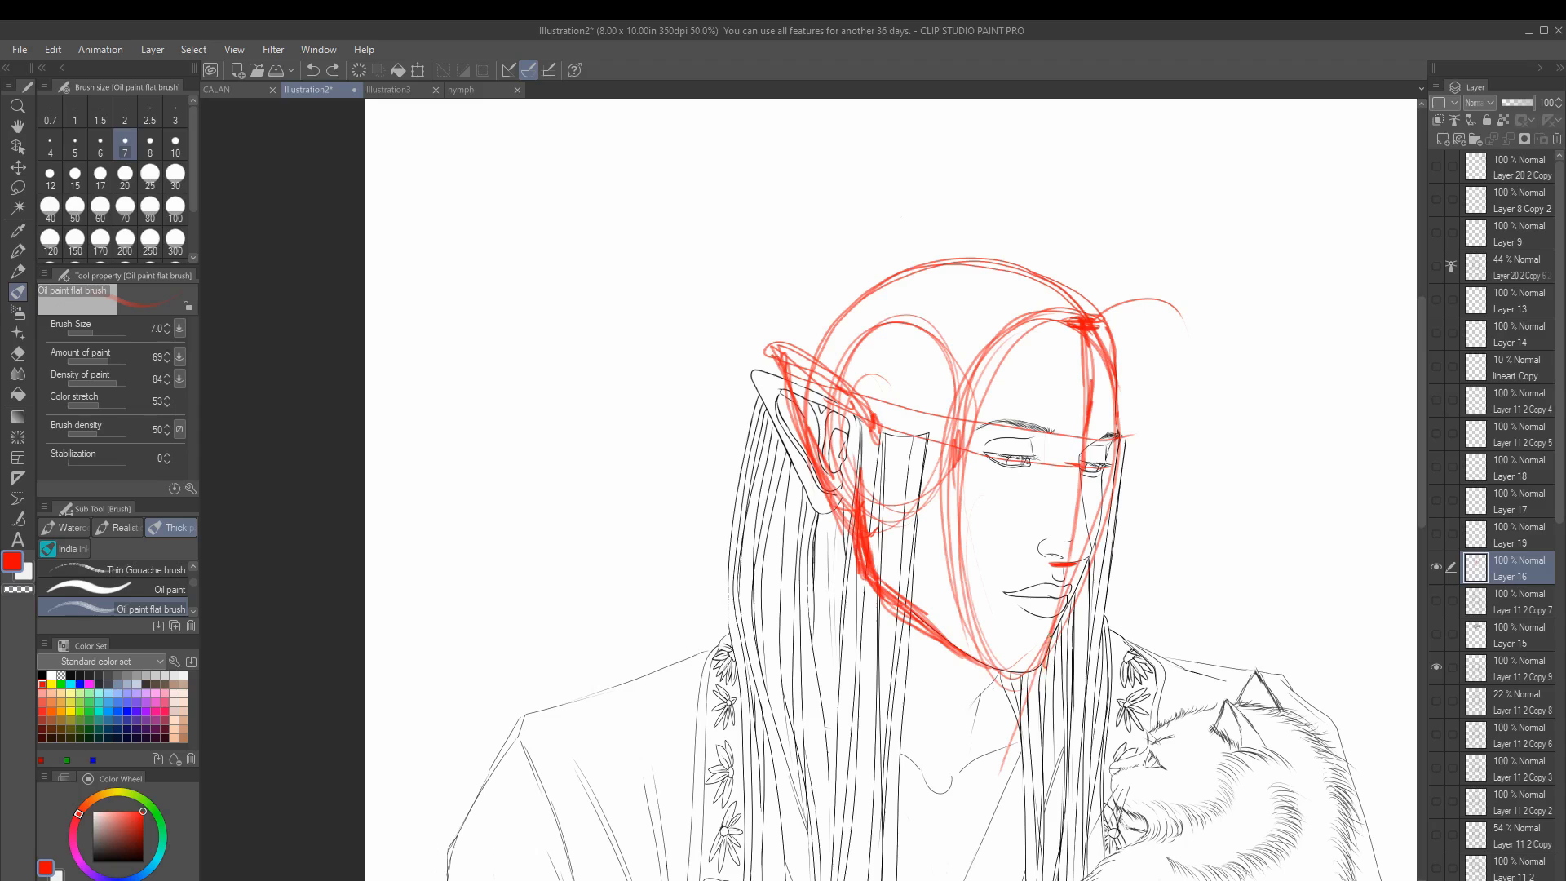
drag(953, 674, 1044, 664)
drag(877, 563, 996, 668)
Step: Compare the construction with the hair sketch and try red hairline curves around the forehead
click(1437, 634)
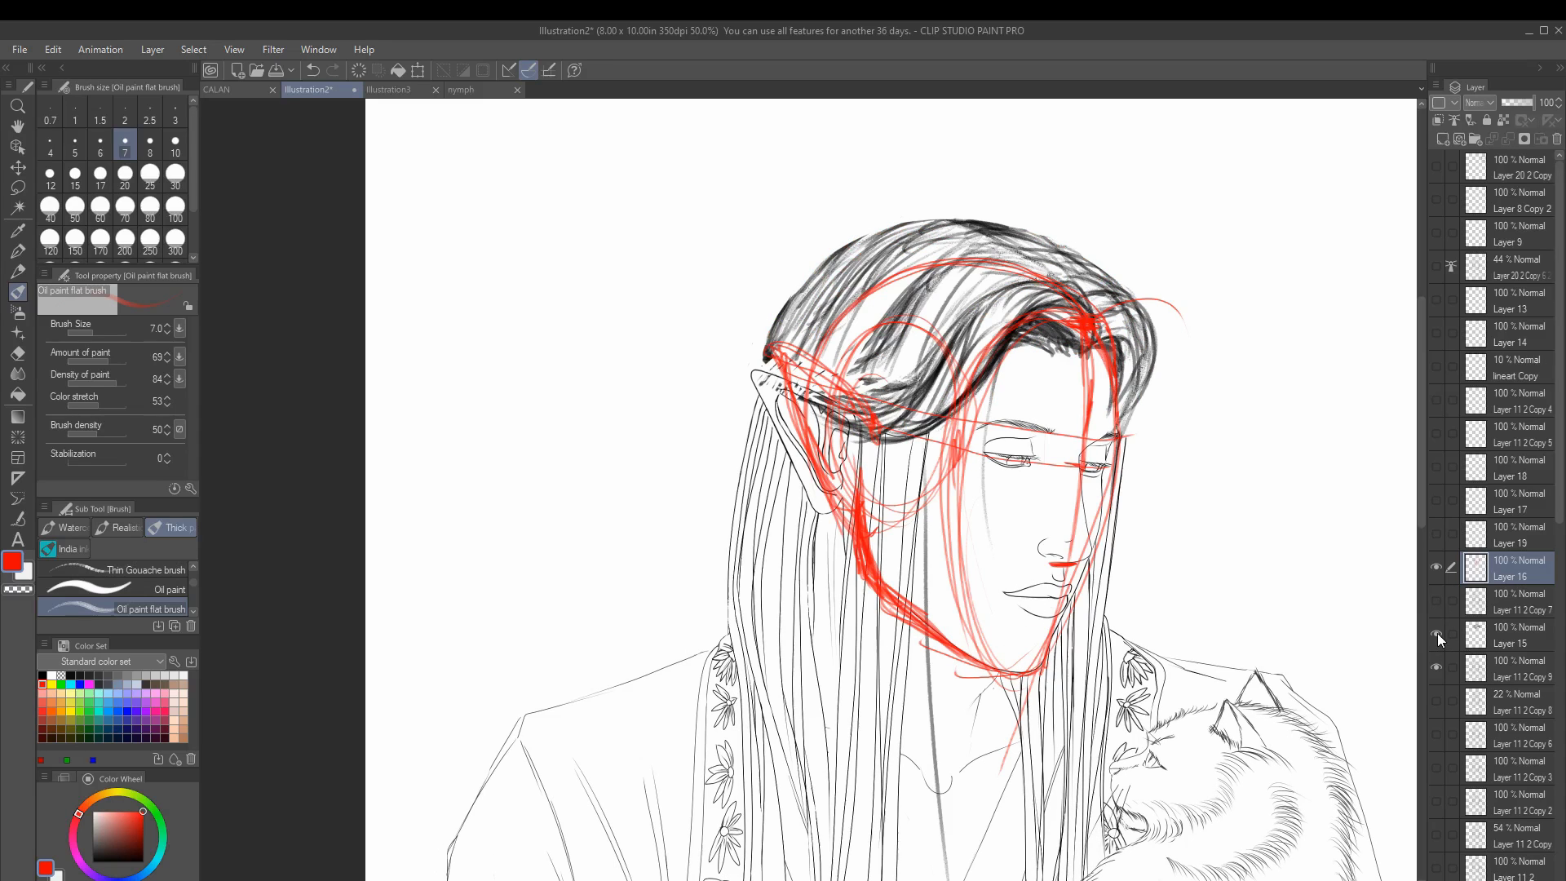
click(1437, 635)
drag(975, 416, 1081, 293)
drag(1135, 306, 1130, 416)
drag(987, 387, 1065, 303)
key(ctrl+z)
drag(939, 406, 1078, 325)
key(ctrl+z)
Step: Show Layer 15 and fit its hair sketch to the red head guide by scaling the height to 99% and rotating slightly
click(1437, 635)
click(1510, 635)
key(ctrl+t)
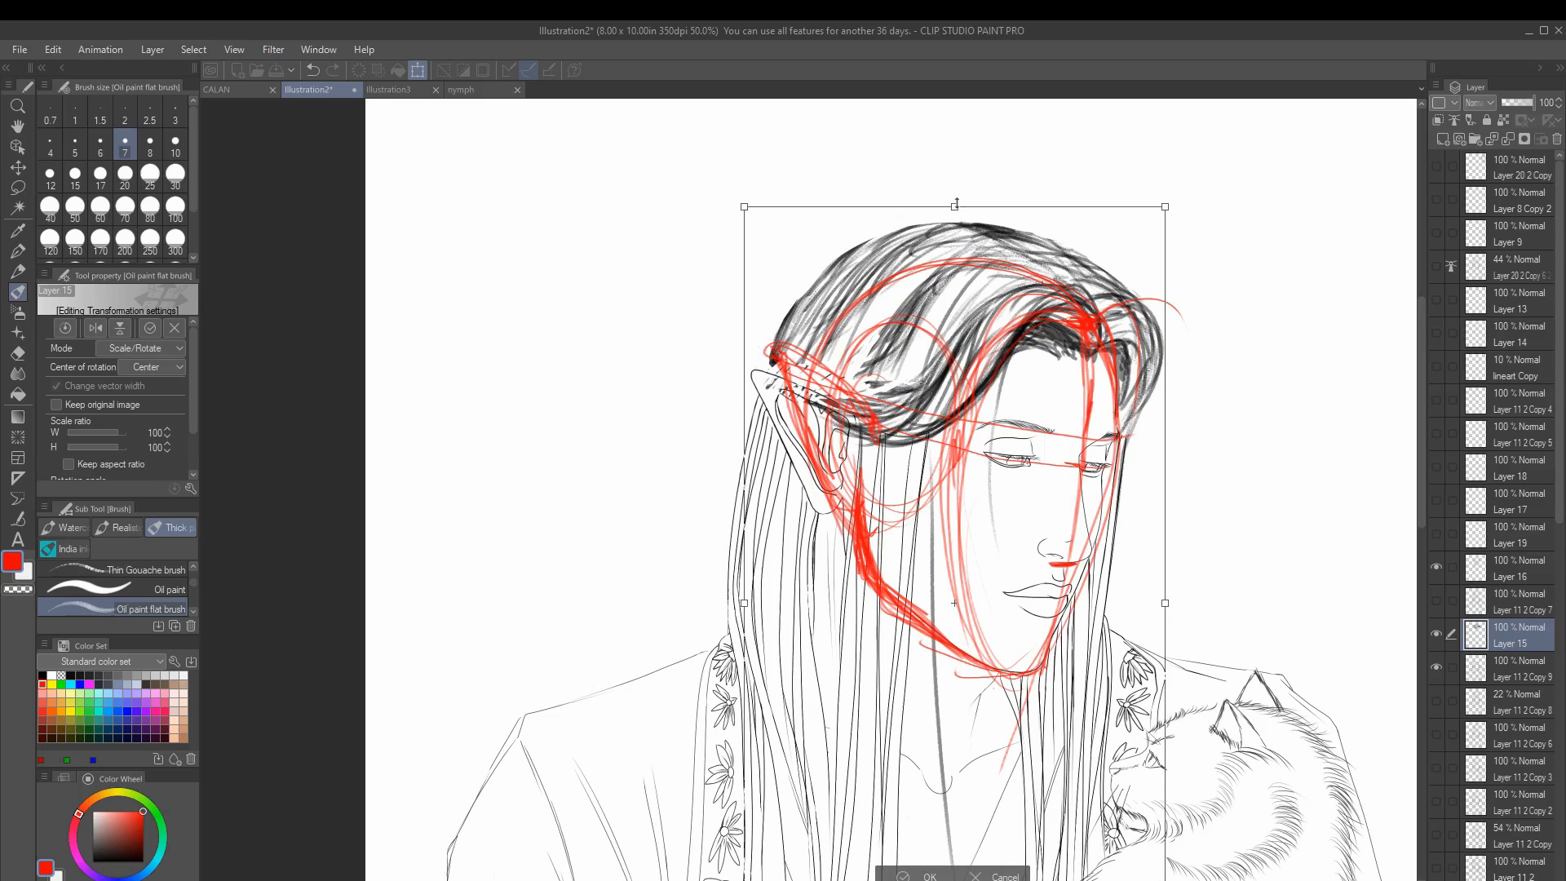
drag(956, 203, 958, 218)
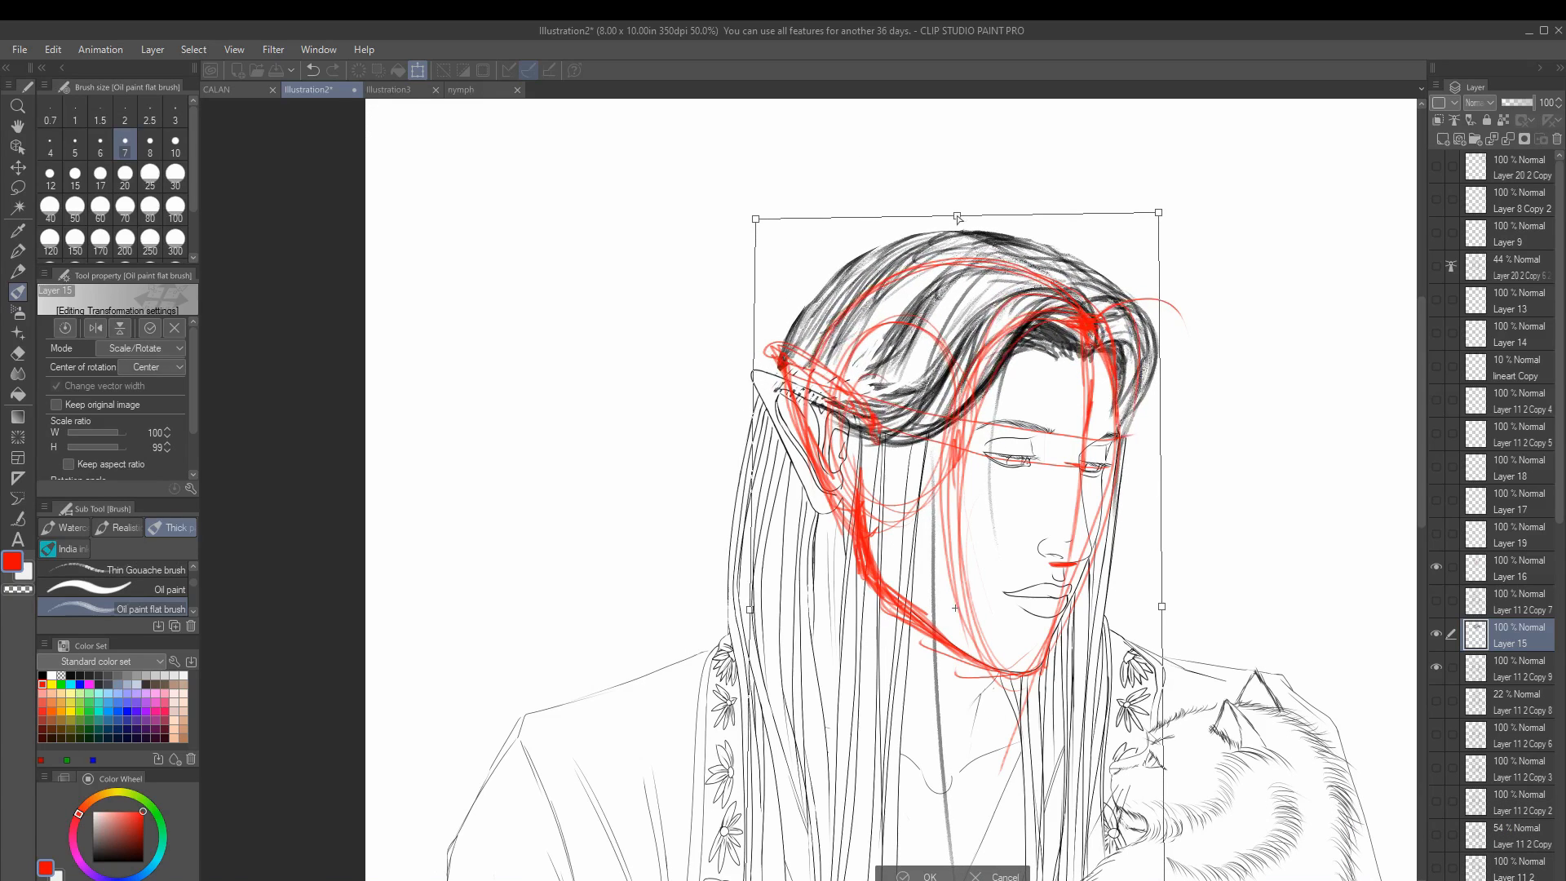
key(Return)
click(1437, 566)
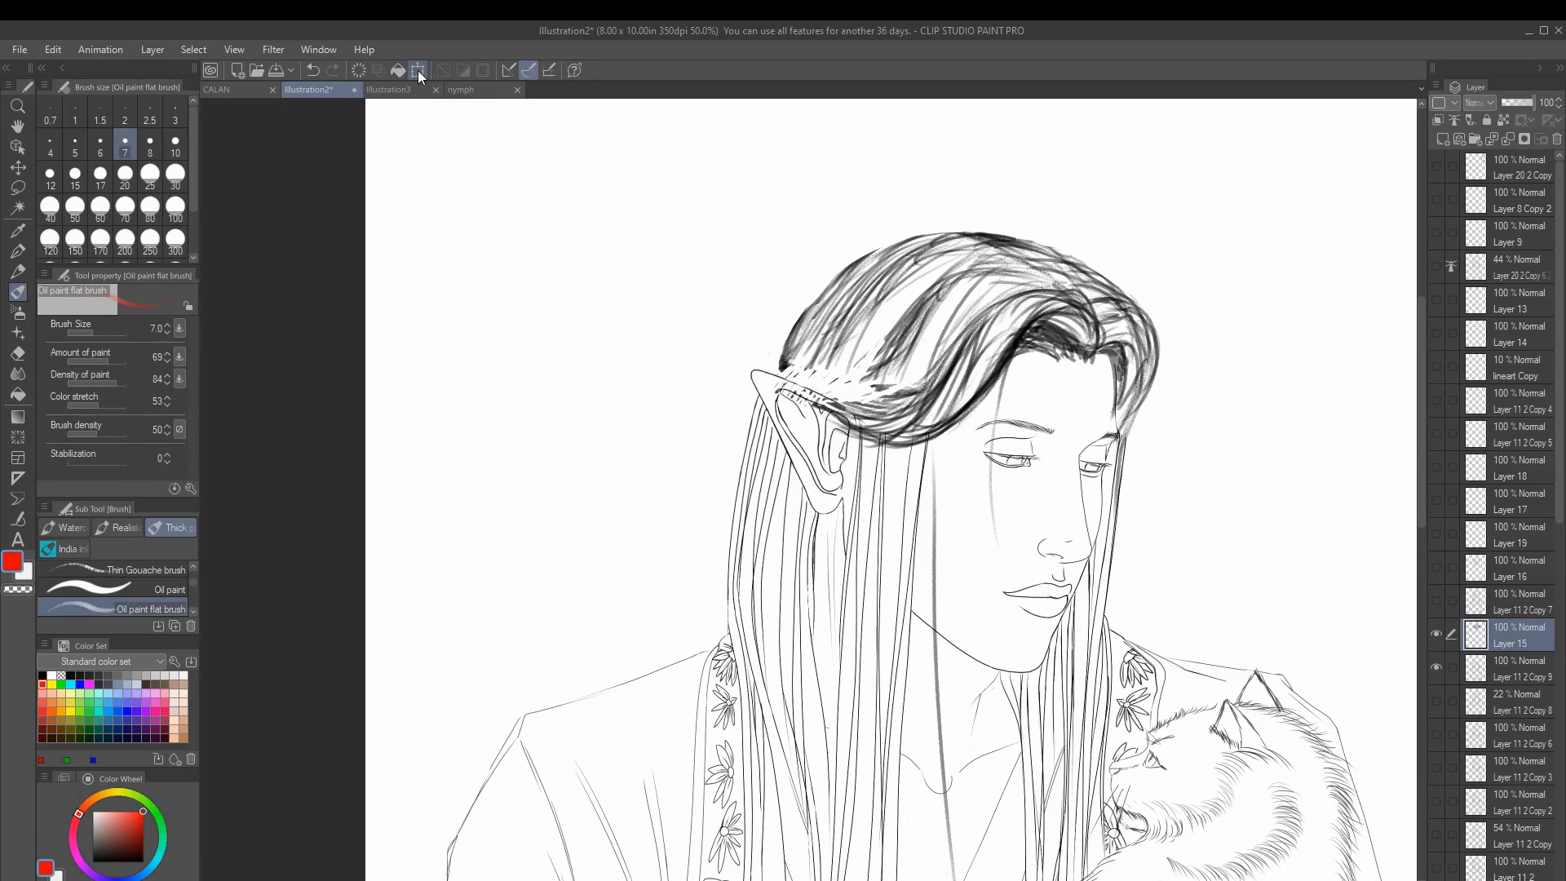
Step: Narrow the hair sketch to 98% width against the red head guide and hide the guide layer
click(1437, 566)
key(ctrl+t)
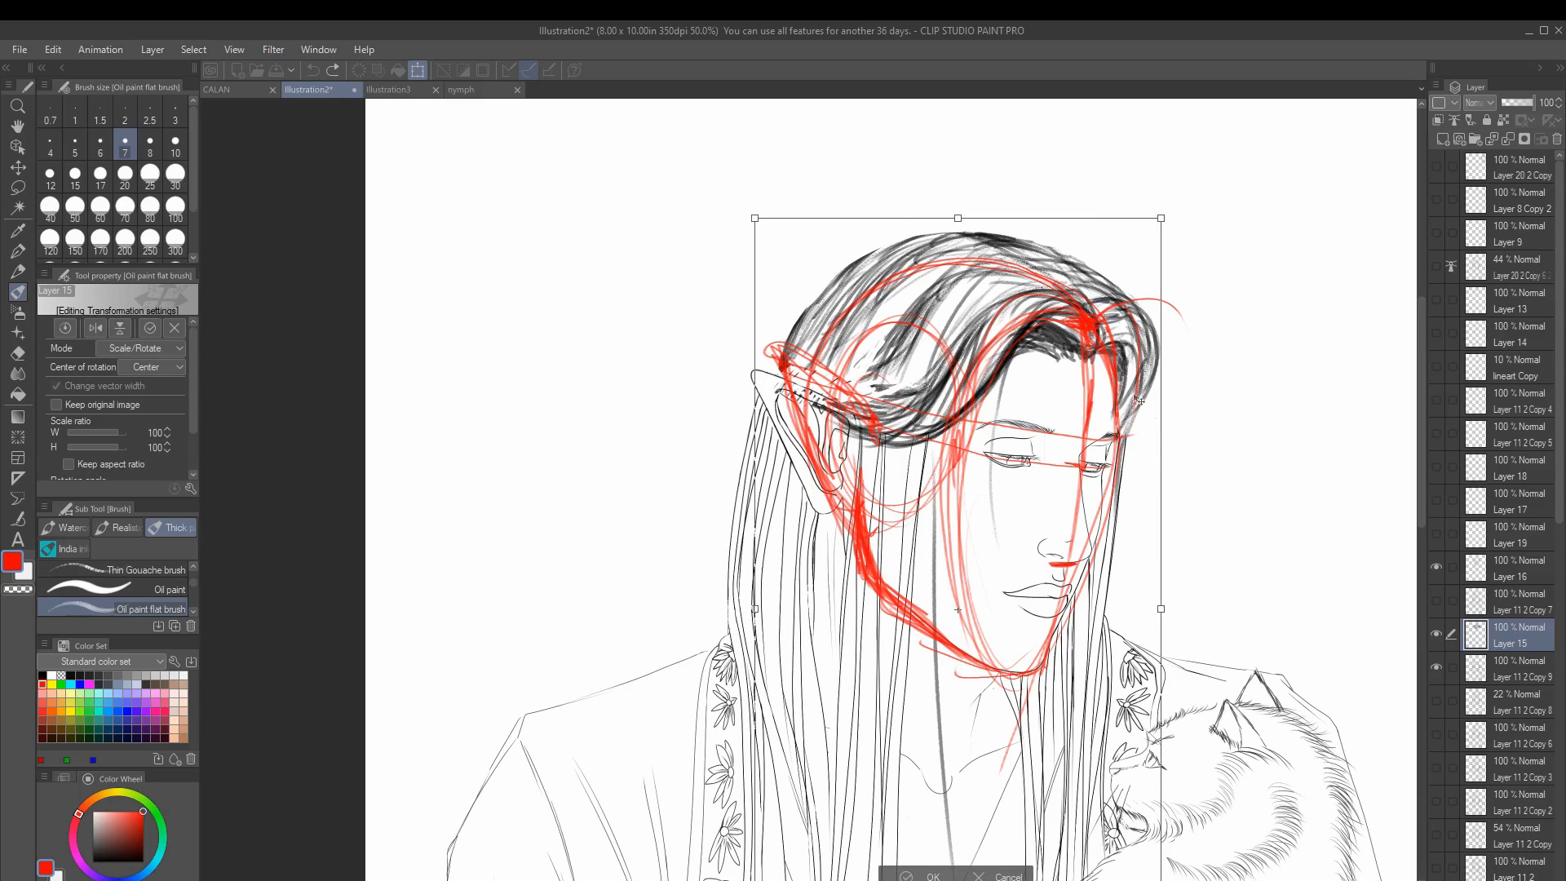
drag(755, 609, 765, 607)
drag(963, 217, 962, 212)
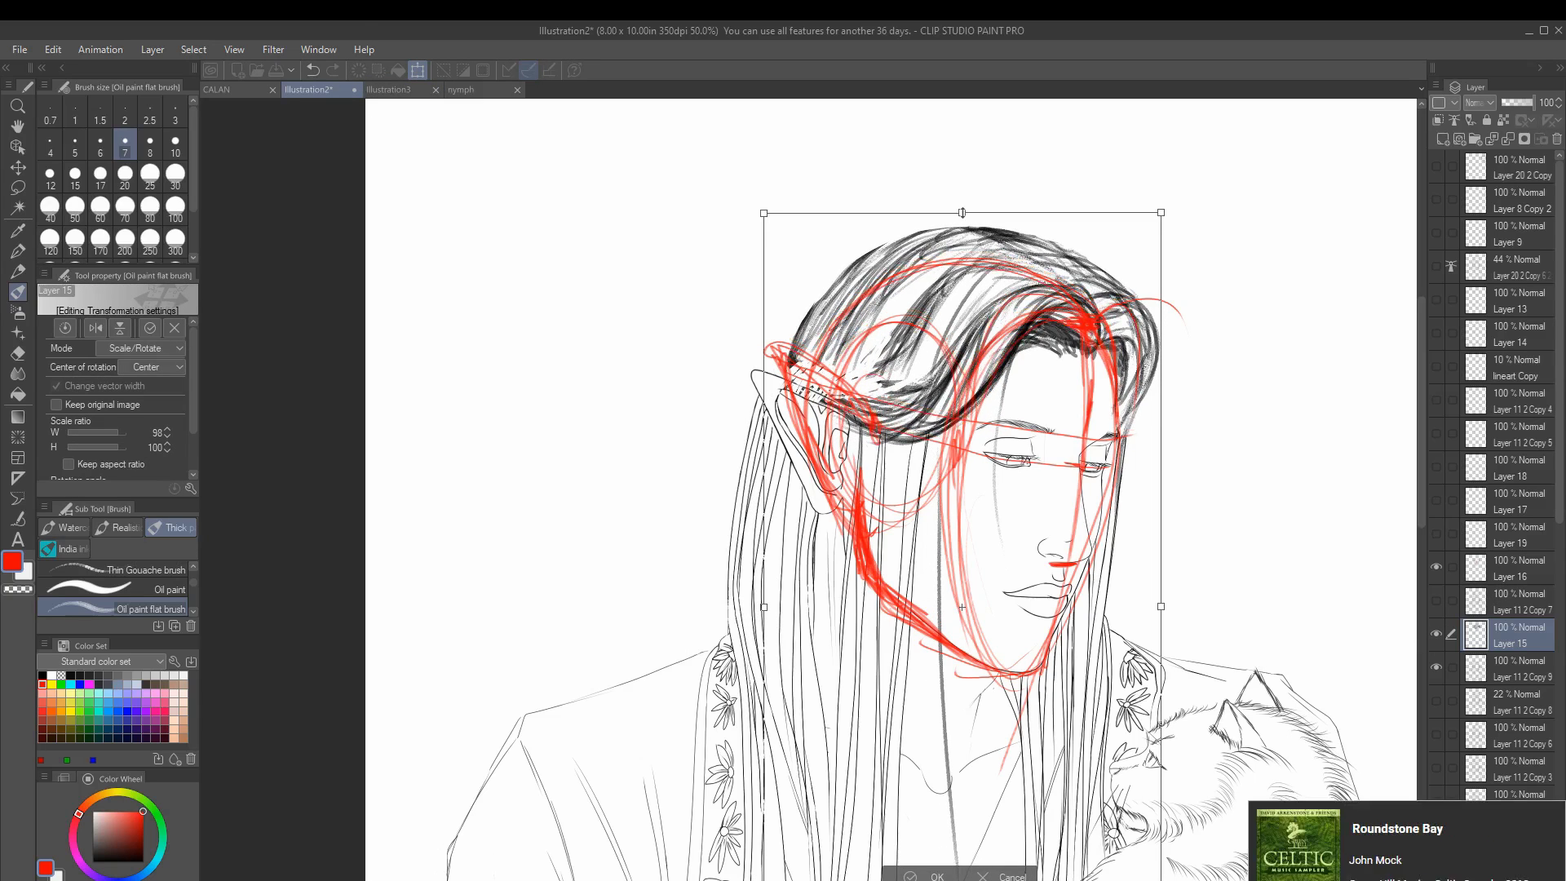
click(1437, 566)
key(Return)
Step: Lasso the ear on Layer 11 2 Copy 9 and reposition it to match the red head guide
click(1509, 669)
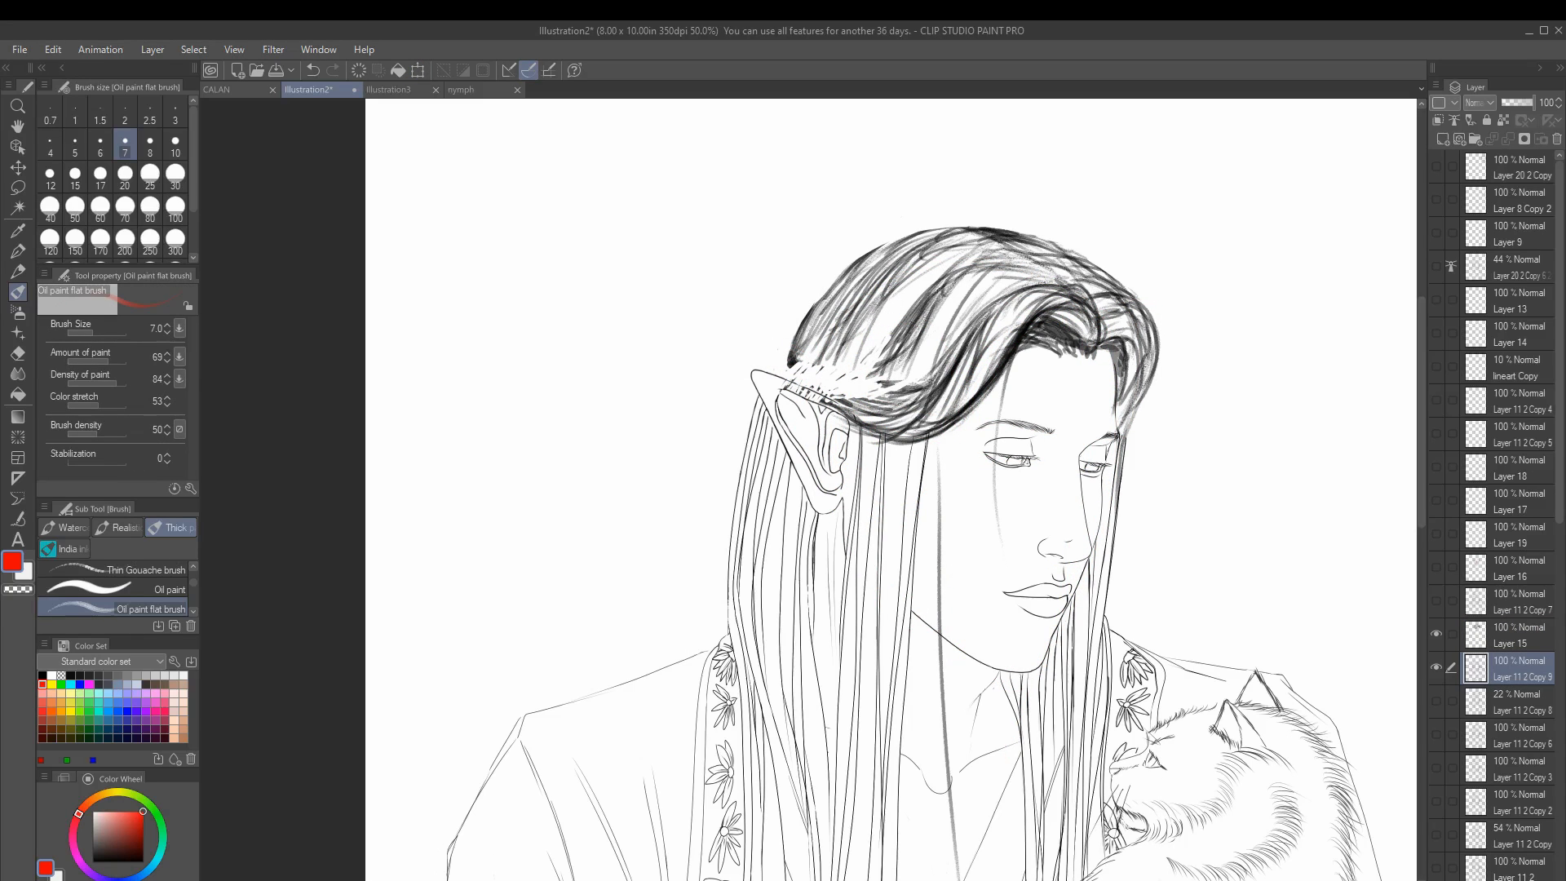
scroll(816, 424, down, 1)
key(m)
click(1437, 566)
mouse_move(815, 427)
mouse_down()
mouse_move(812, 543)
mouse_move(720, 374)
mouse_up()
key(ctrl+t)
drag(895, 347, 881, 367)
key(Return)
key(ctrl+d)
click(1437, 566)
Step: Erase the sketch marks overlapping the ear on Layer 15 and save the illustration
click(1509, 640)
key(e)
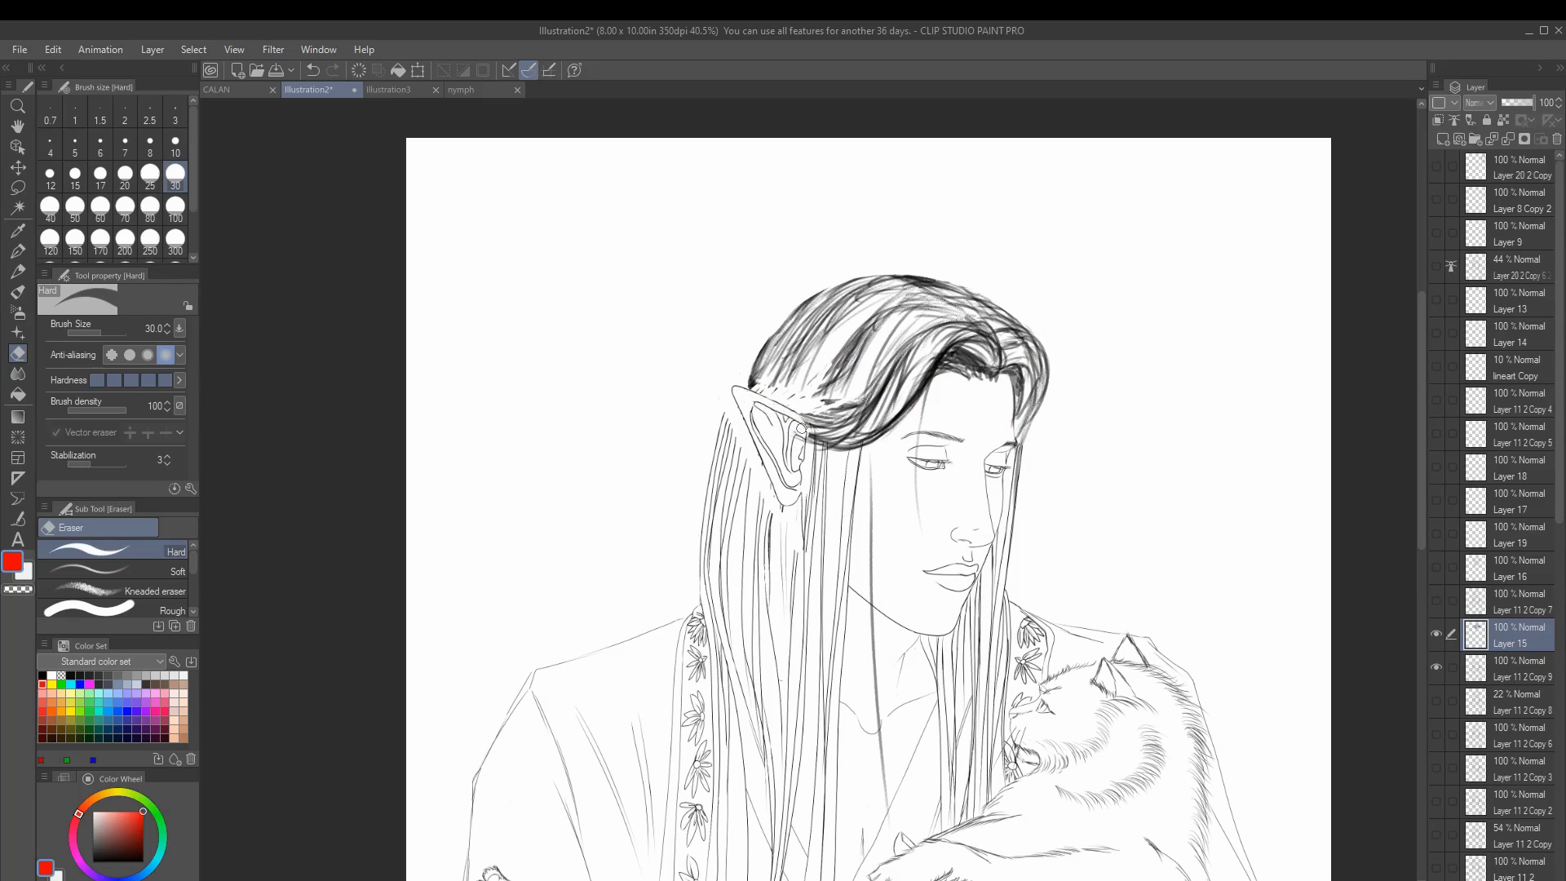
key(ctrl+s)
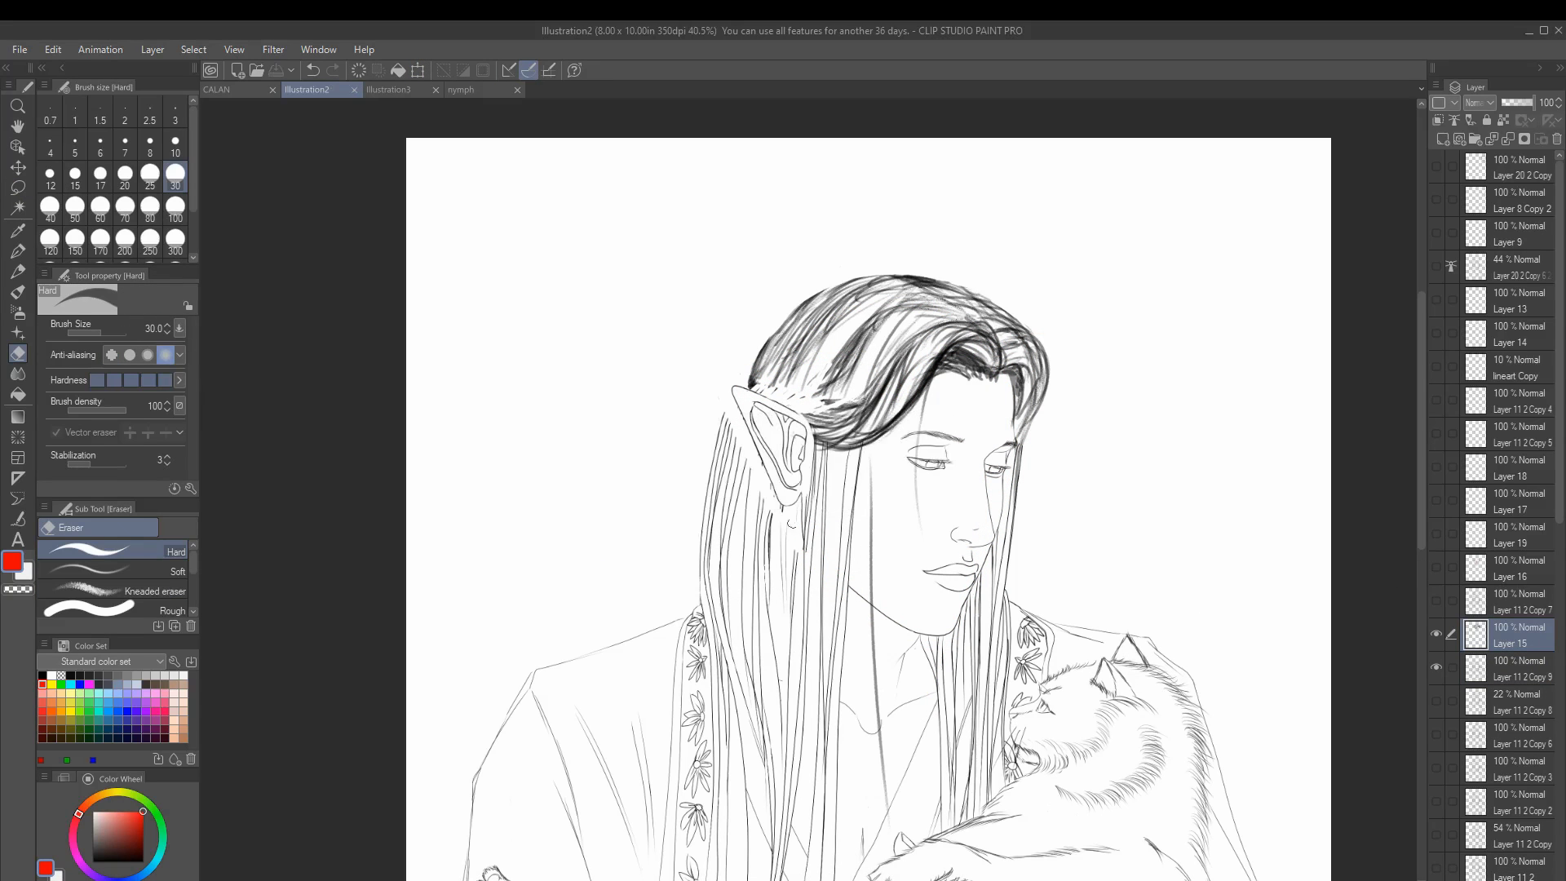
Step: Lasso the long hair behind the ear on Layer 11 2 Copy 9 and shift it inward toward the face
scroll(787, 487, up, 2)
click(1509, 673)
key(m)
mouse_move(707, 337)
mouse_down()
mouse_move(769, 625)
mouse_move(734, 718)
mouse_up()
key(ctrl+t)
drag(755, 531, 804, 532)
key(Return)
key(ctrl+d)
scroll(803, 532, up, 2)
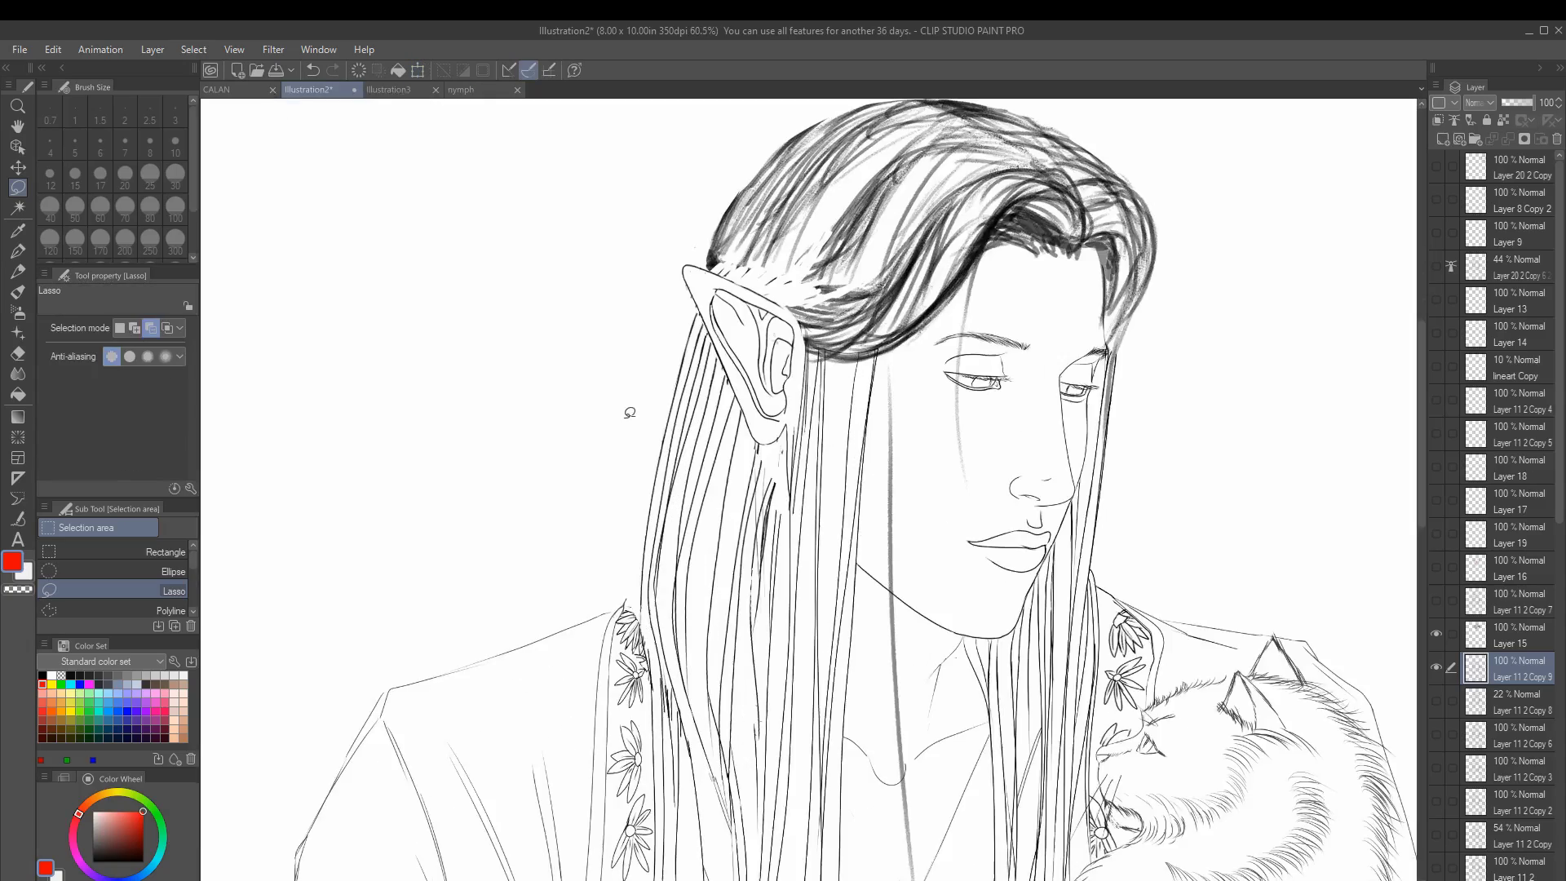
Step: Ink black strands in the long hair behind and below the ear with the size 3 Mapping pen
scroll(804, 532, down, 2)
scroll(804, 532, up, 3)
key(p)
click(42, 675)
drag(677, 473, 652, 599)
drag(726, 241, 677, 482)
scroll(677, 481, down, 1)
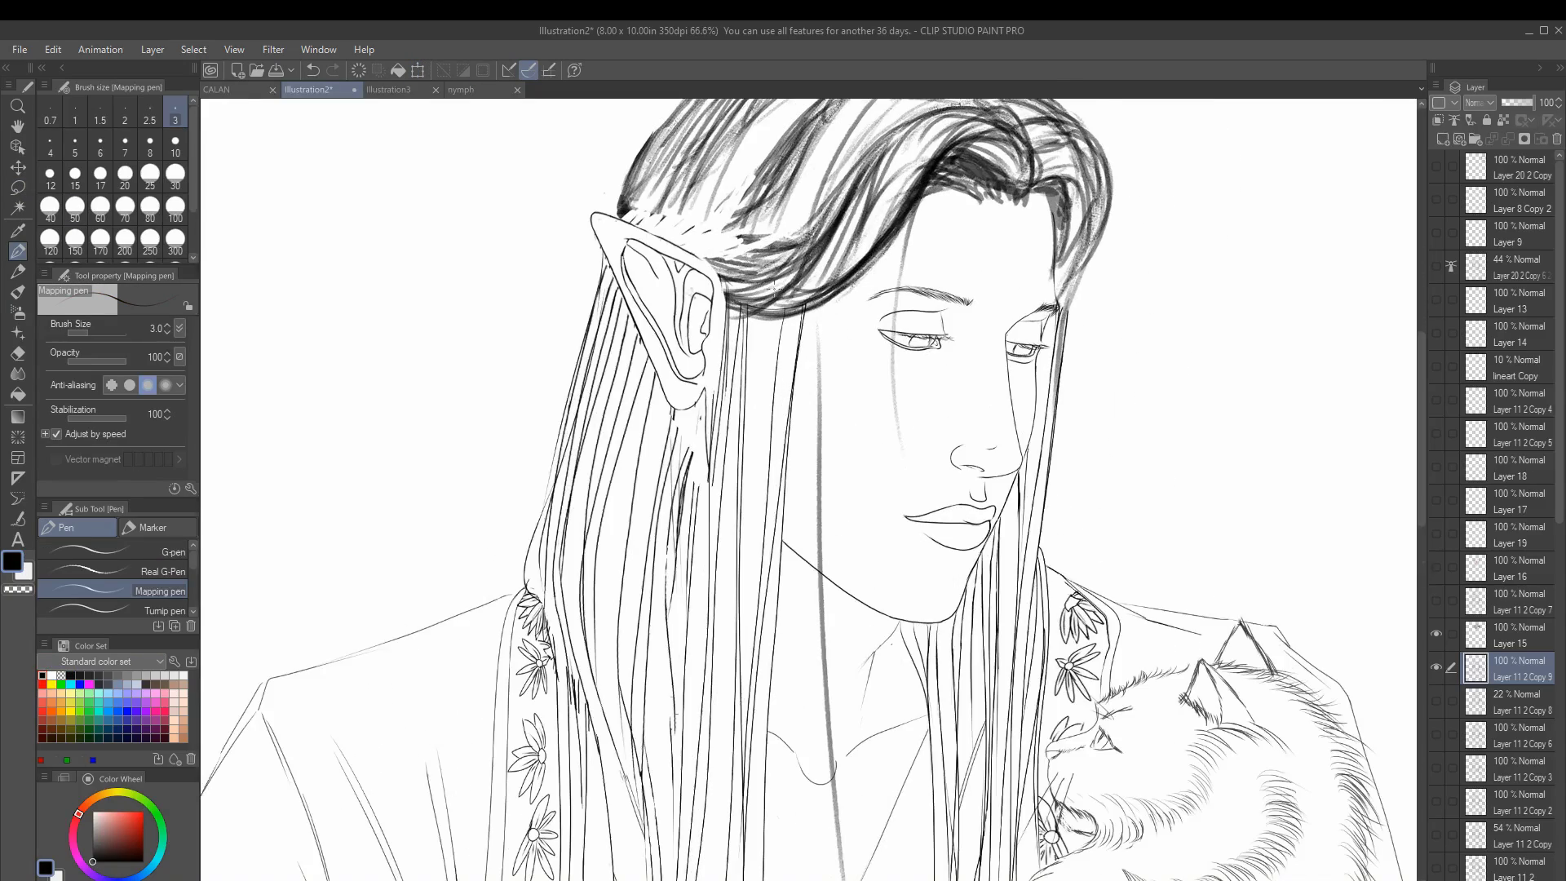
drag(632, 326, 608, 685)
drag(698, 404, 673, 617)
Step: Lower Layer 15's opacity to 43% and ink the front hair waves around the forehead on a new layer
scroll(841, 190, down, 2)
key(ctrl+shift+n)
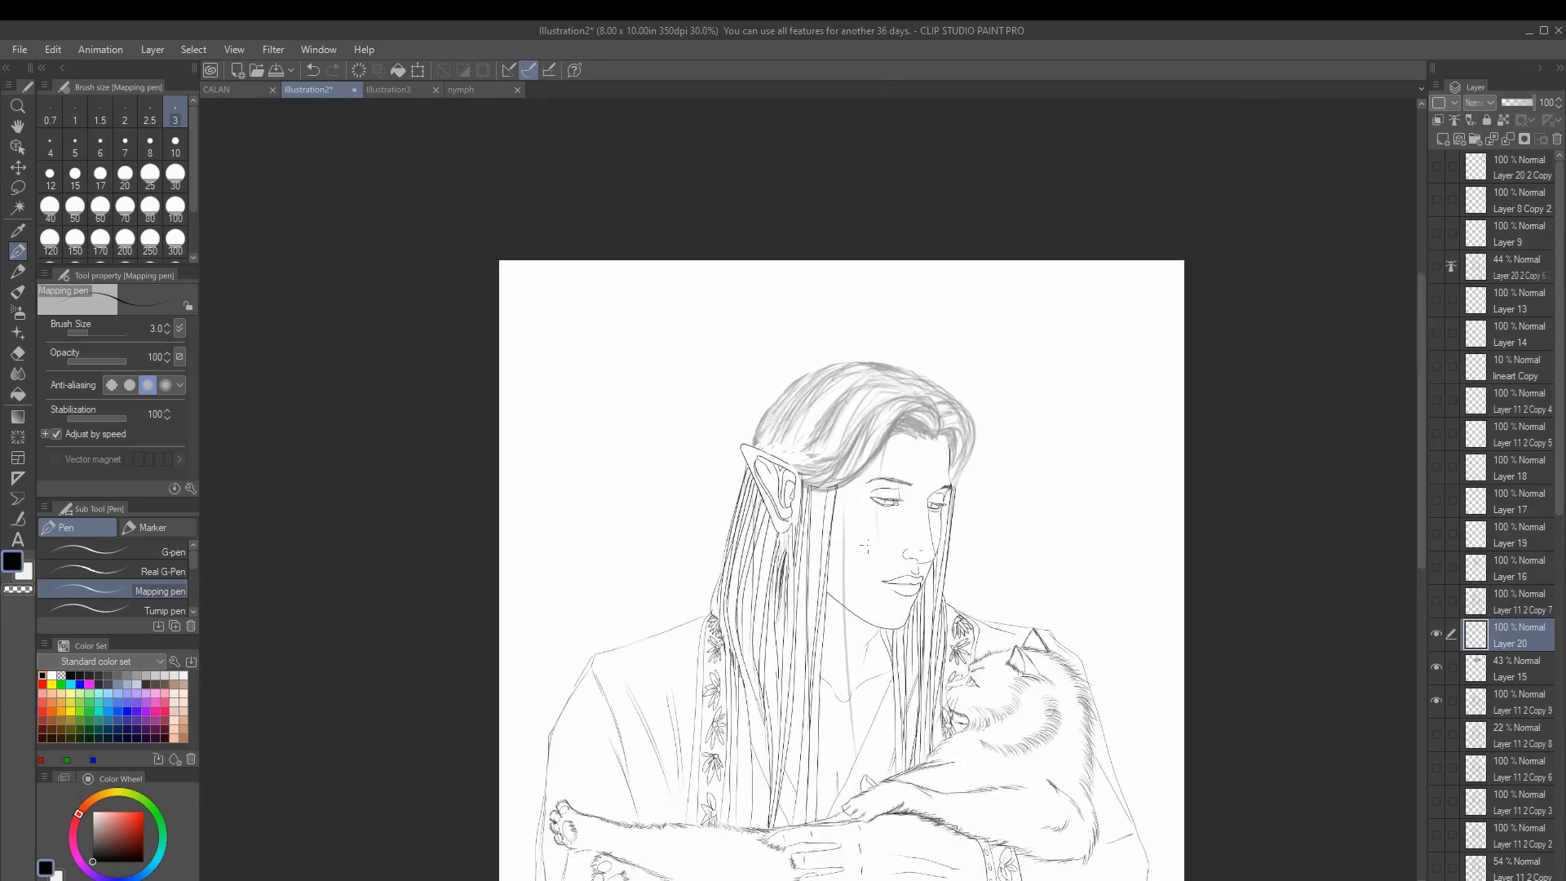
scroll(967, 363, up, 3)
drag(971, 367, 706, 555)
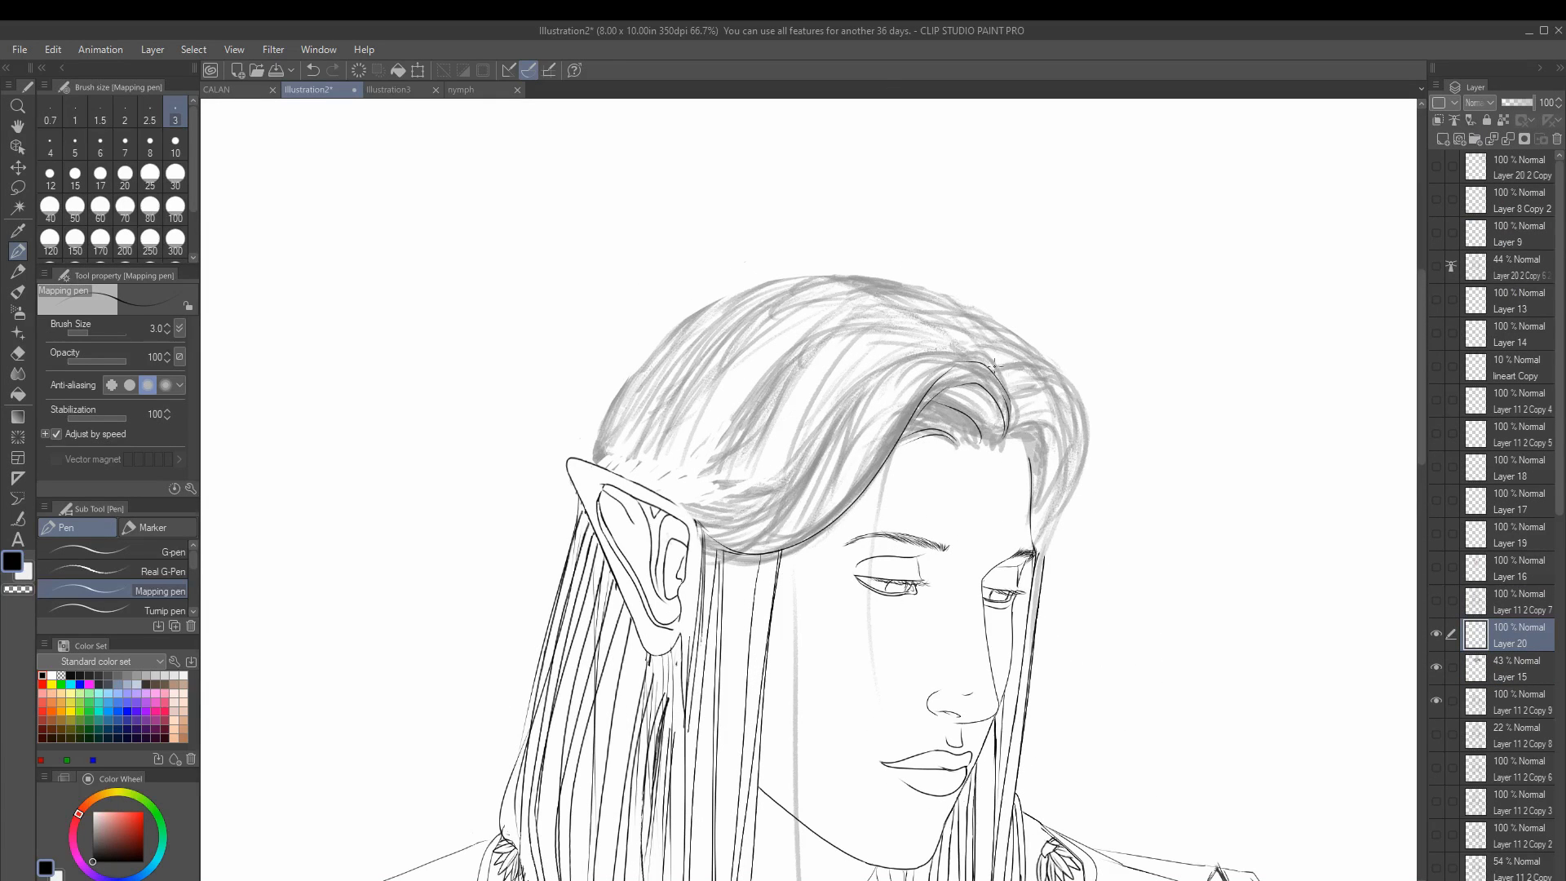
mouse_move(978, 350)
mouse_down()
mouse_move(775, 457)
mouse_move(698, 540)
mouse_up()
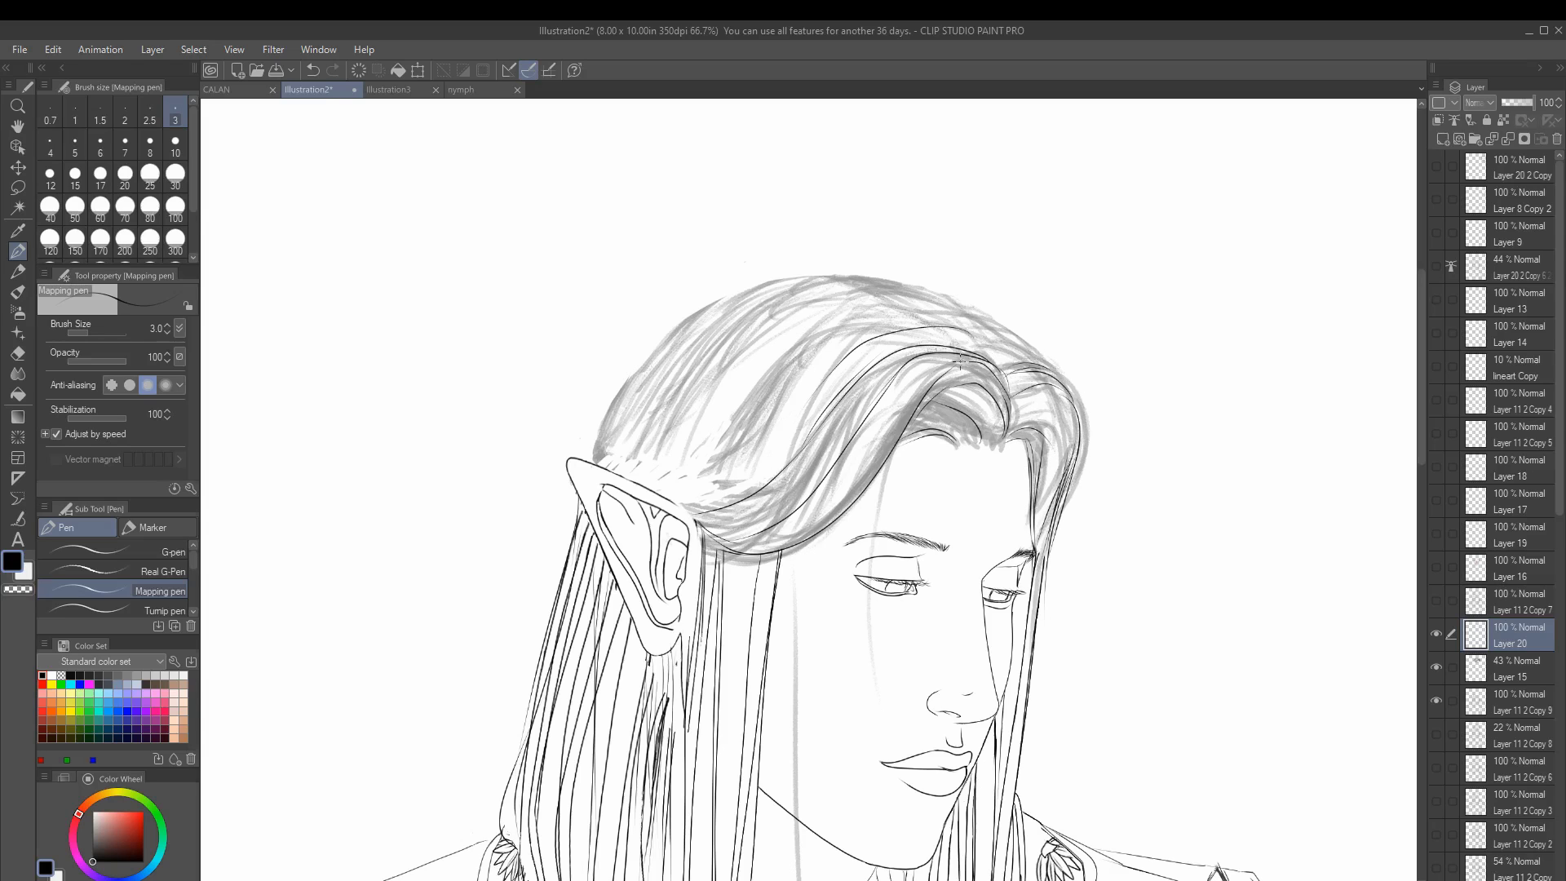
key(ctrl+z)
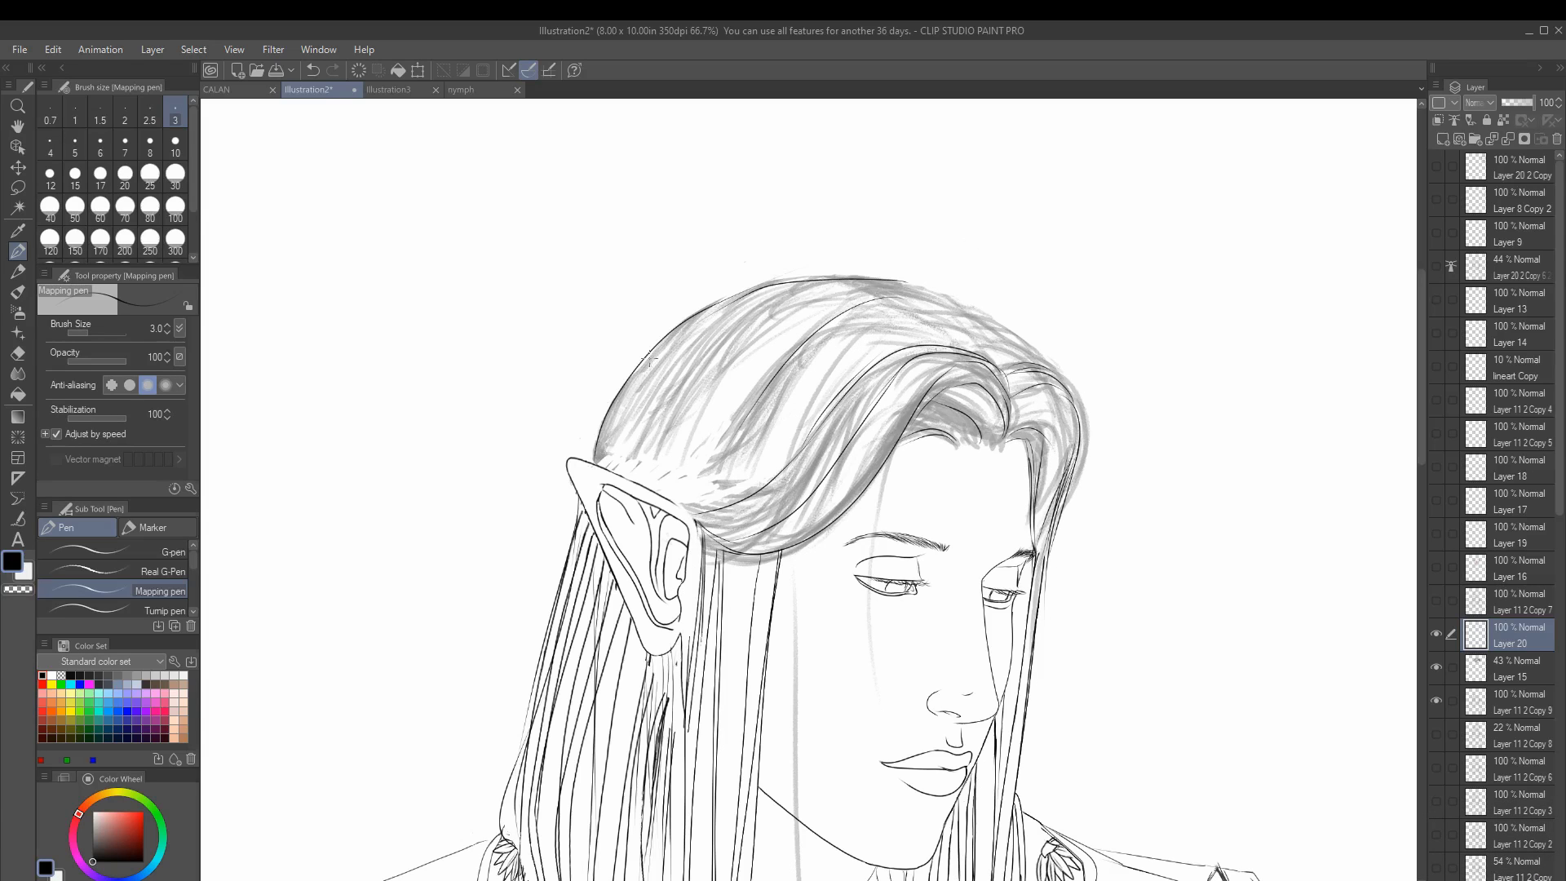
Step: Redo the crown outline as one clean curve from the top of the head to the ear tip
key(ctrl+z)
drag(975, 322, 620, 408)
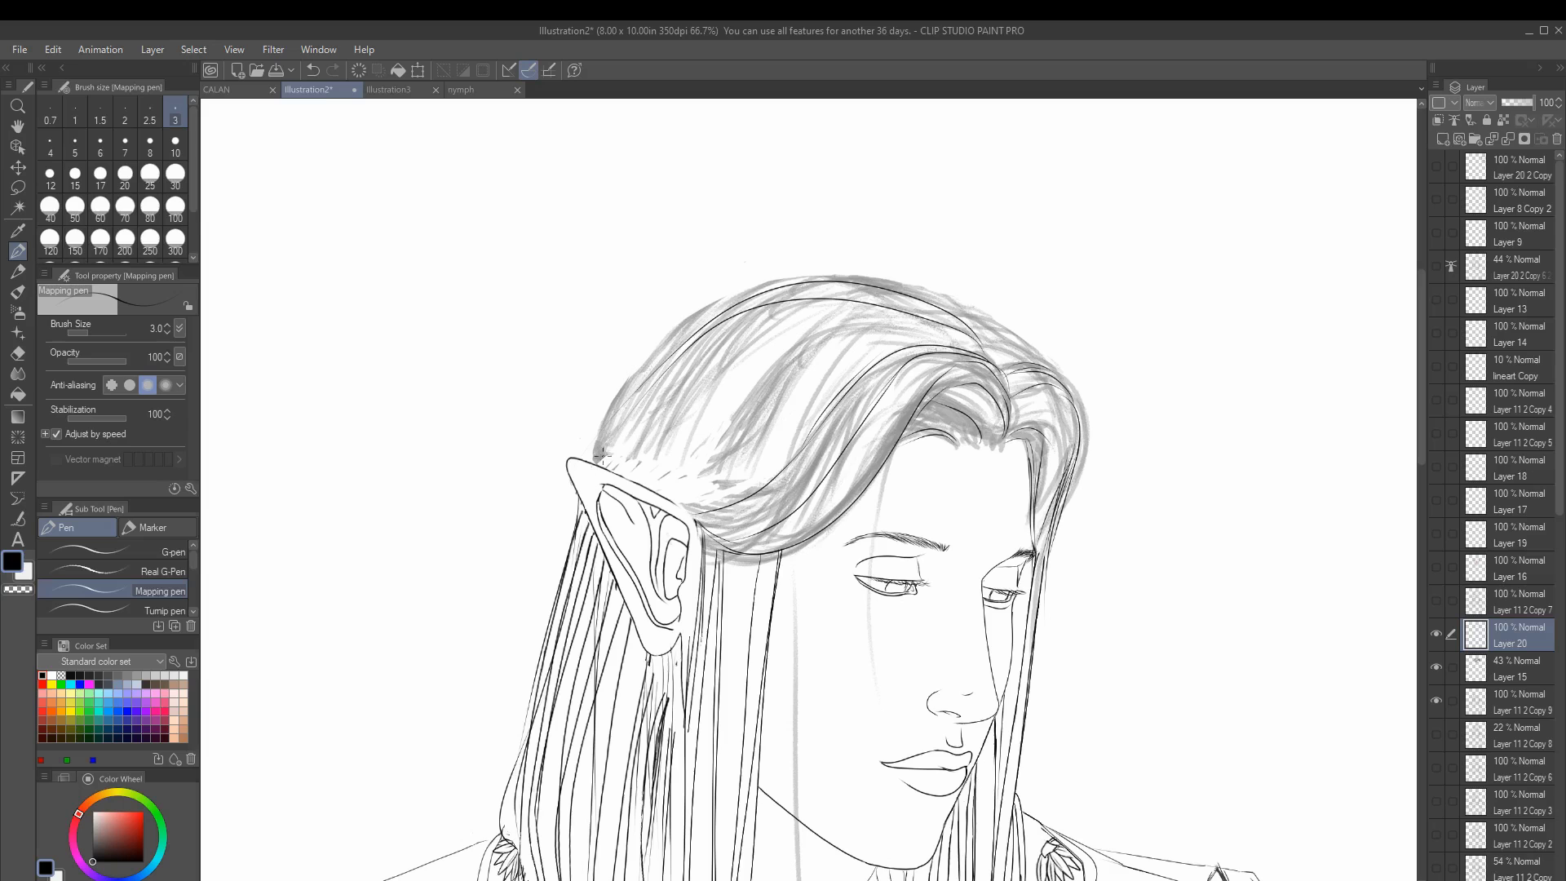
key(ctrl+z)
drag(938, 292, 598, 453)
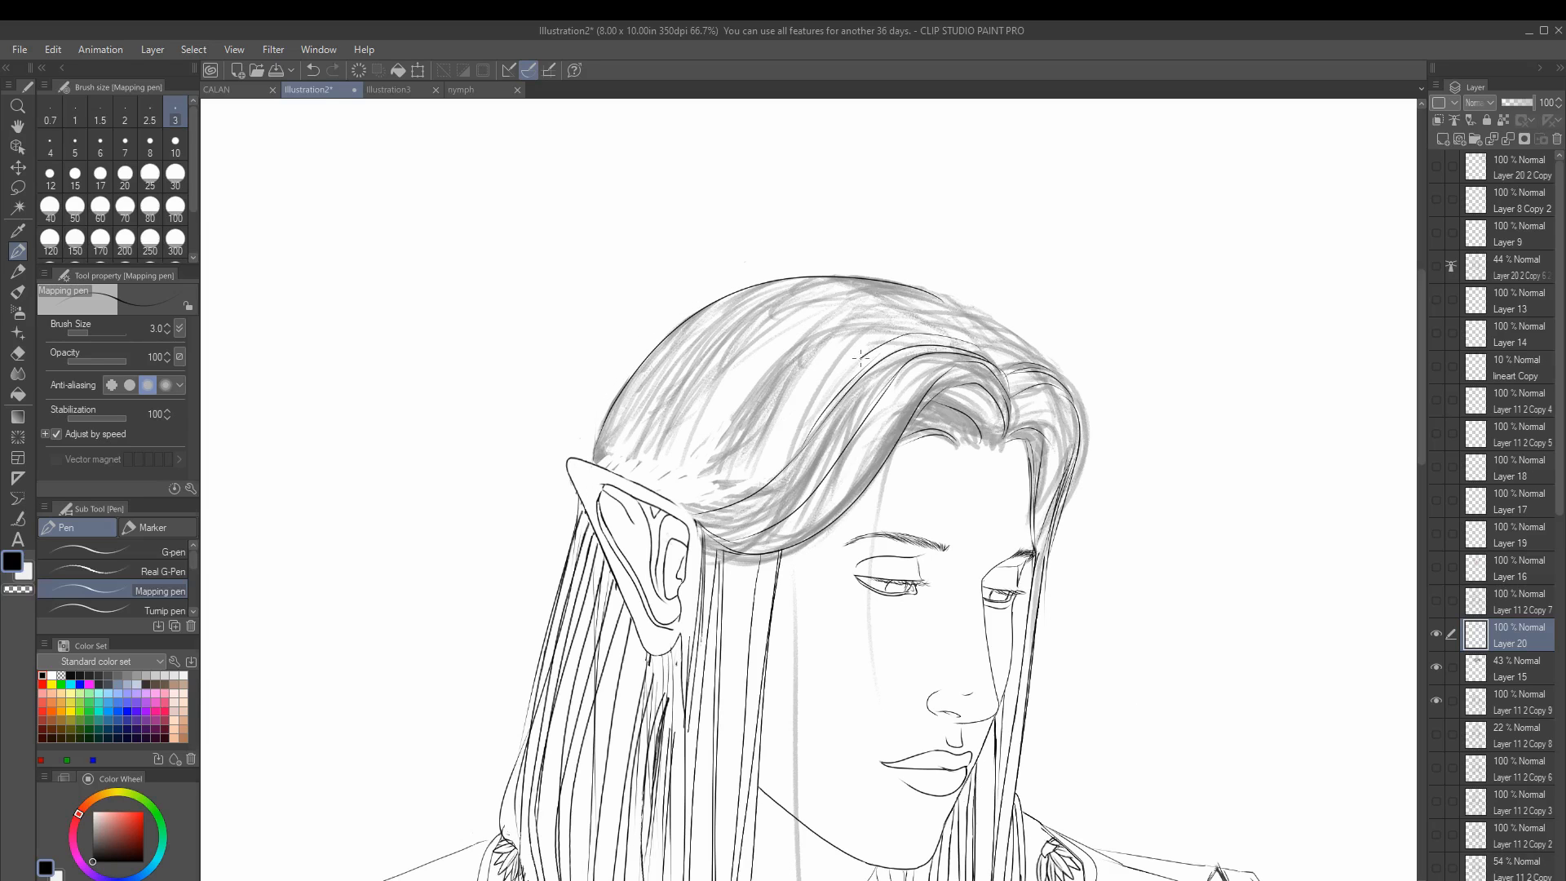
Step: Ink fine strands sweeping back from the parting above the front hair wave, undoing unsatisfactory strokes
drag(860, 357, 735, 457)
key(ctrl+z)
mouse_move(942, 326)
mouse_down()
mouse_move(754, 488)
mouse_move(730, 454)
mouse_up()
key(ctrl+z)
key(ctrl+z)
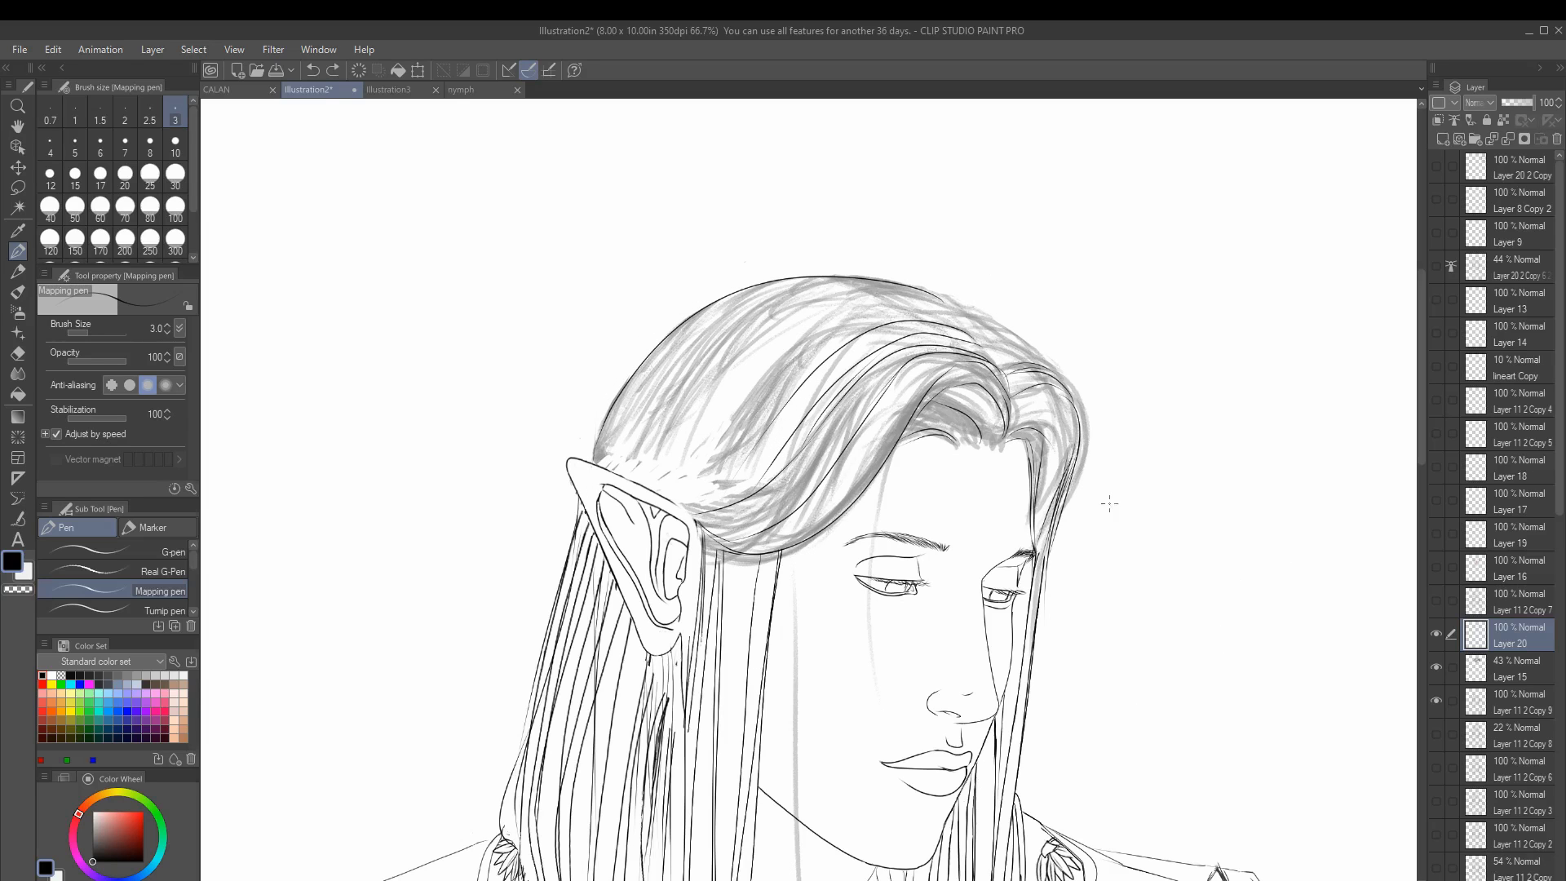
Step: Extend the crown outline forward to the parting, toggling the Layer 15 sketch to check the line art
key(ctrl+h)
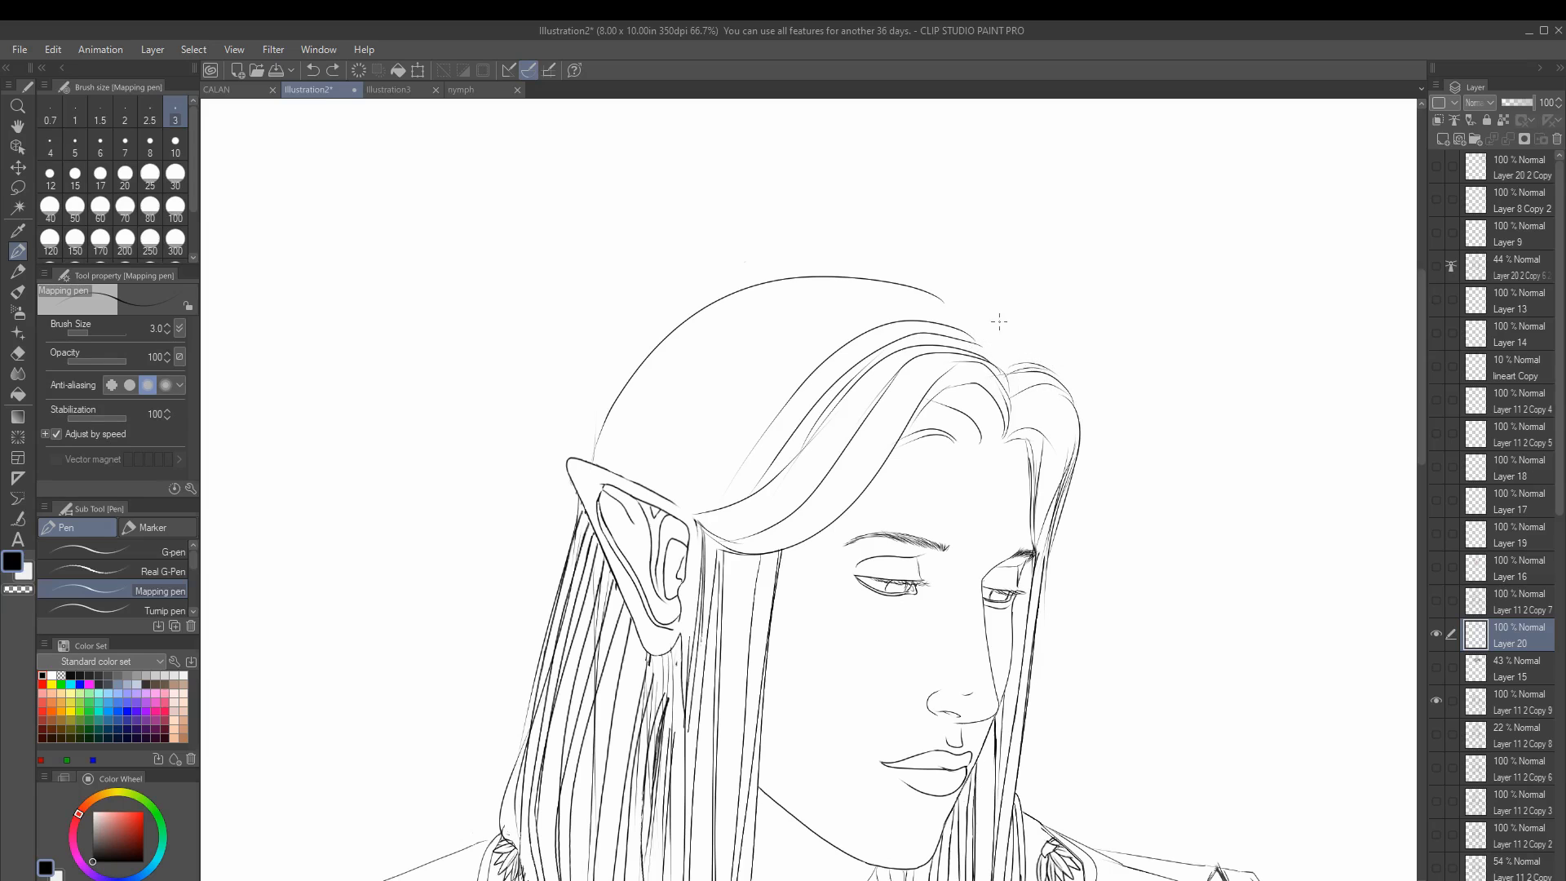
key(ctrl+h)
drag(945, 294, 1048, 361)
key(ctrl+h)
key(ctrl+z)
key(ctrl+h)
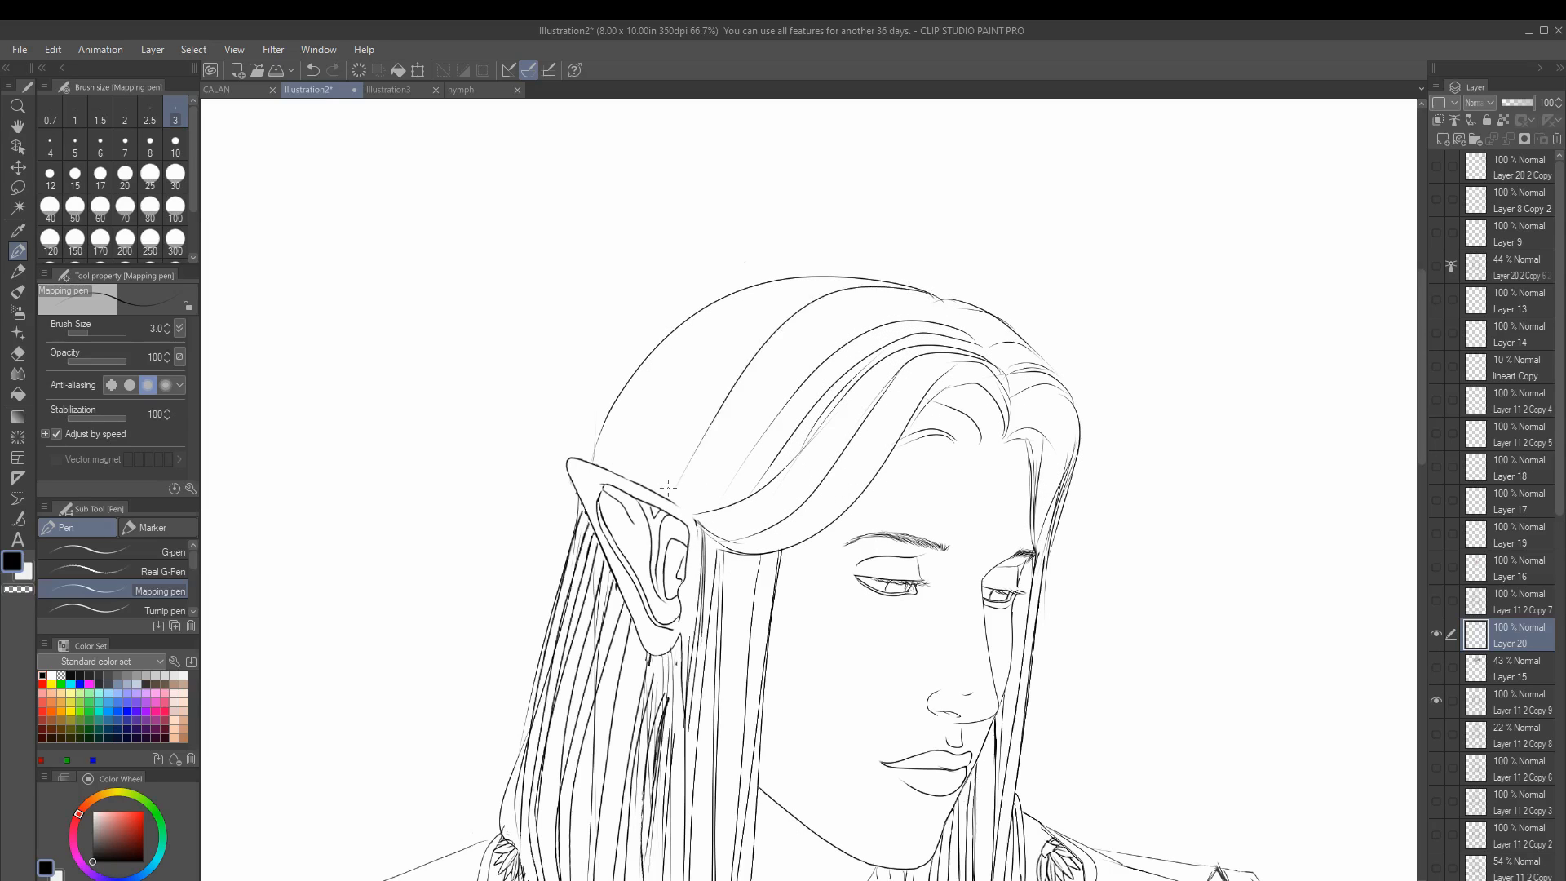
Step: Ink long strands sweeping from the parting over the crown toward the ear, undo a weak stroke, and mirror the canvas view
drag(934, 300, 1024, 327)
key(ctrl+h)
key(ctrl+h)
key(ctrl+h)
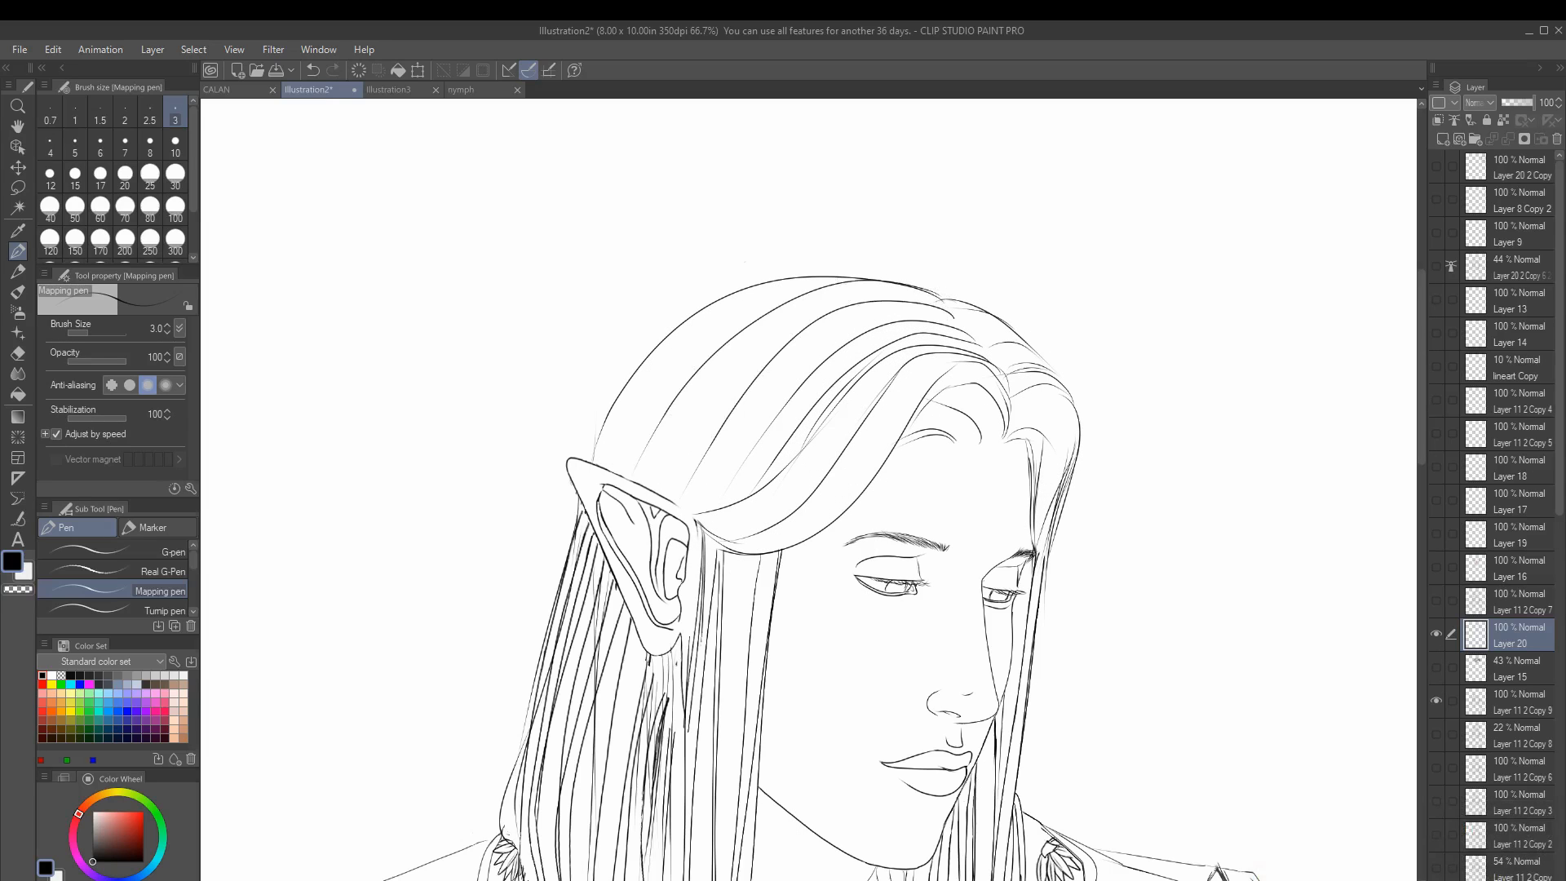
mouse_move(815, 320)
mouse_down()
mouse_move(907, 310)
mouse_move(657, 490)
mouse_up()
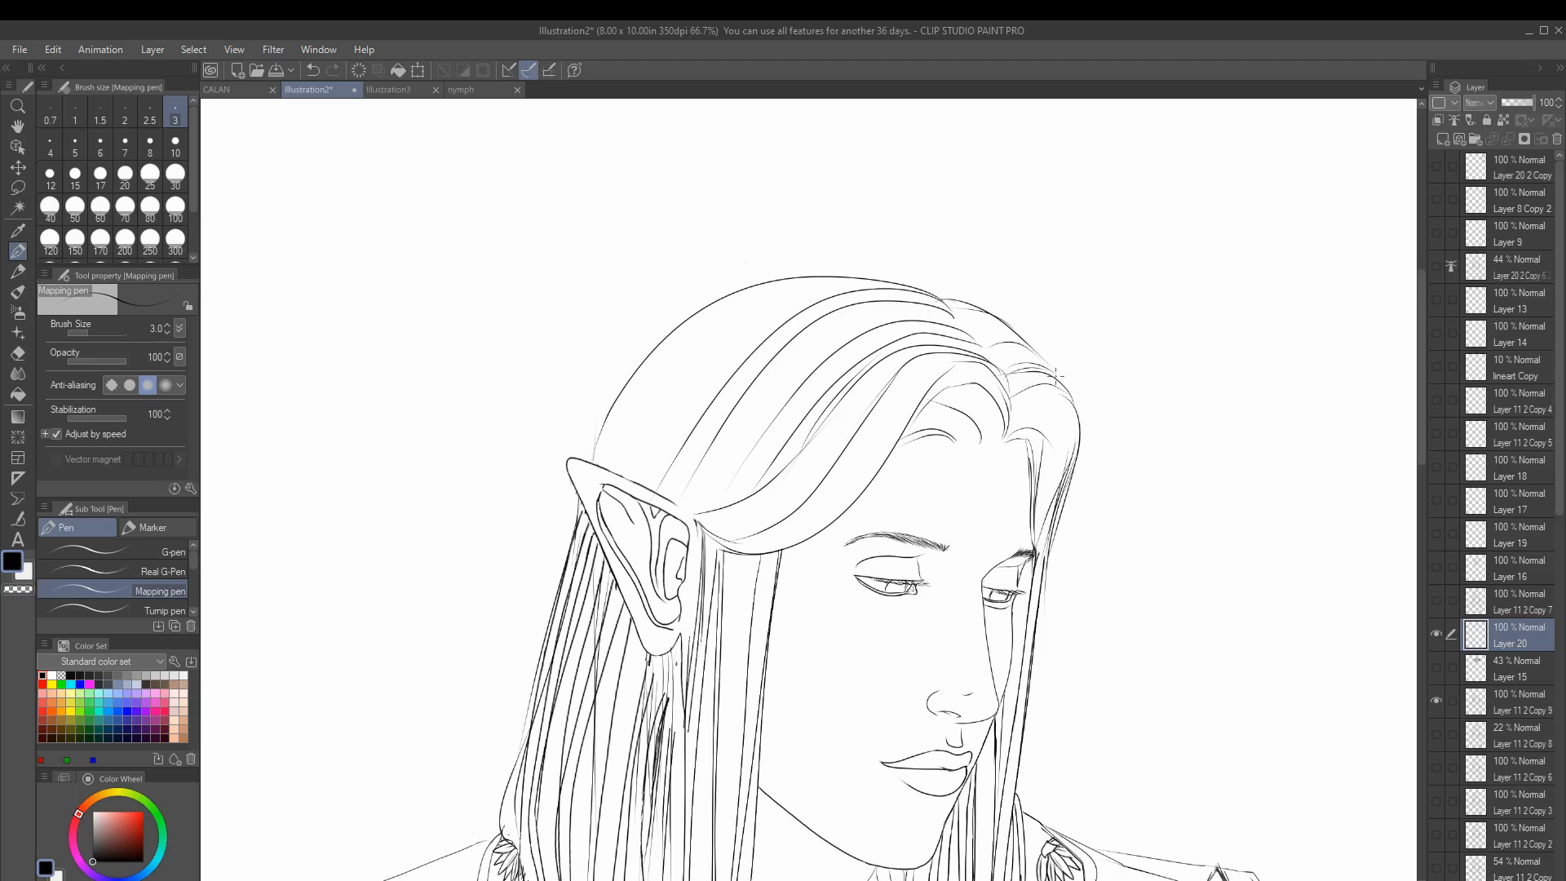
drag(872, 282, 646, 471)
drag(812, 279, 622, 461)
key(ctrl+z)
drag(761, 285, 626, 478)
scroll(992, 306, down, 5)
key(h)
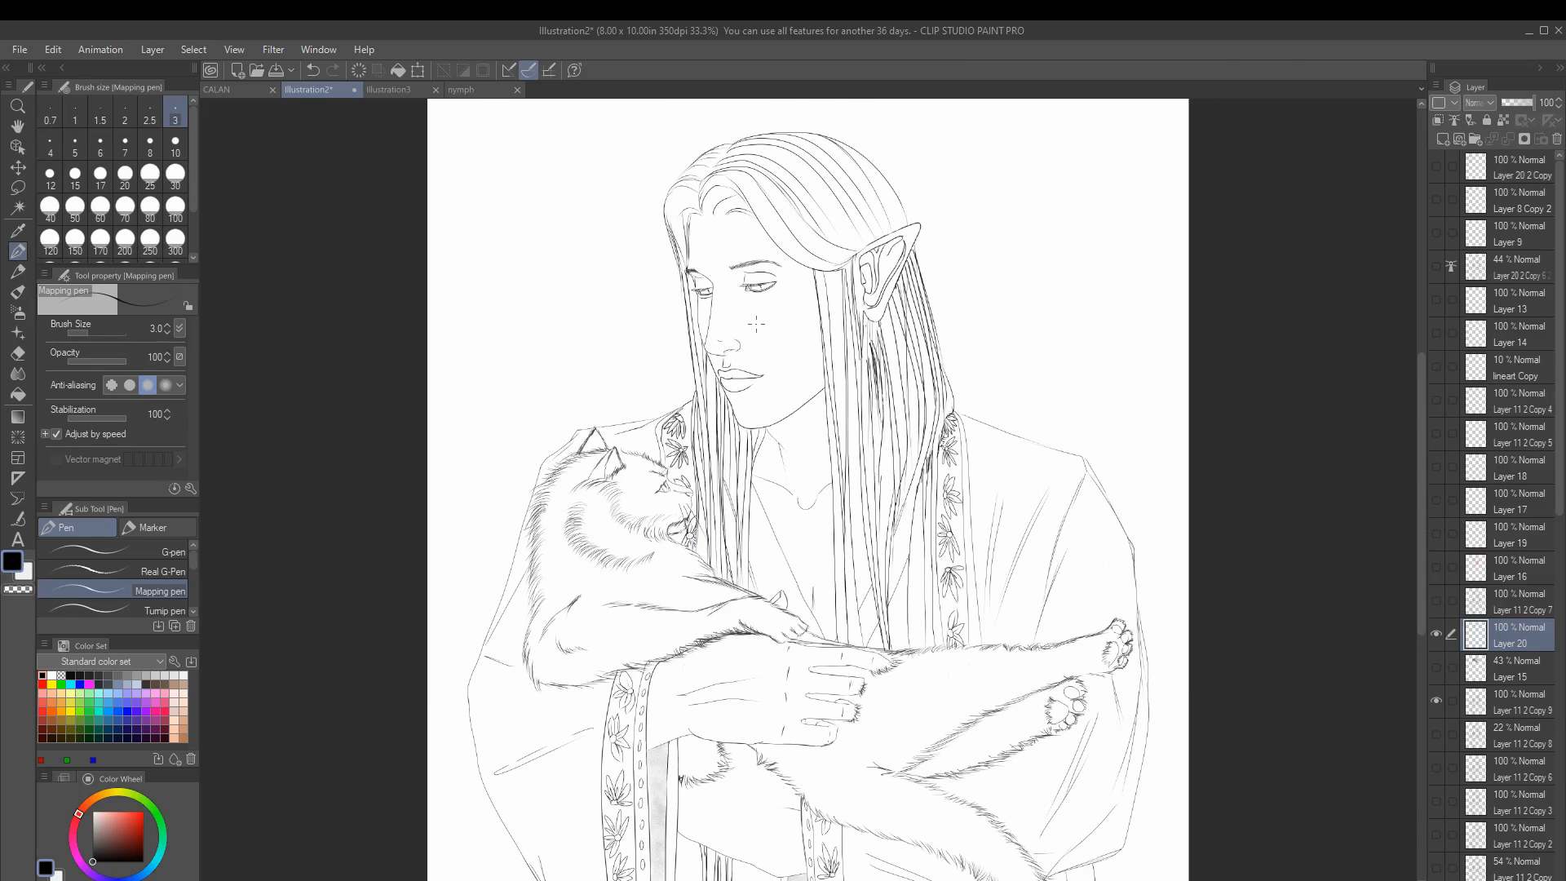
Step: Ink fine short strands on the far side of the parting and in the wave above the forehead
scroll(661, 248, up, 5)
key(e)
key(p)
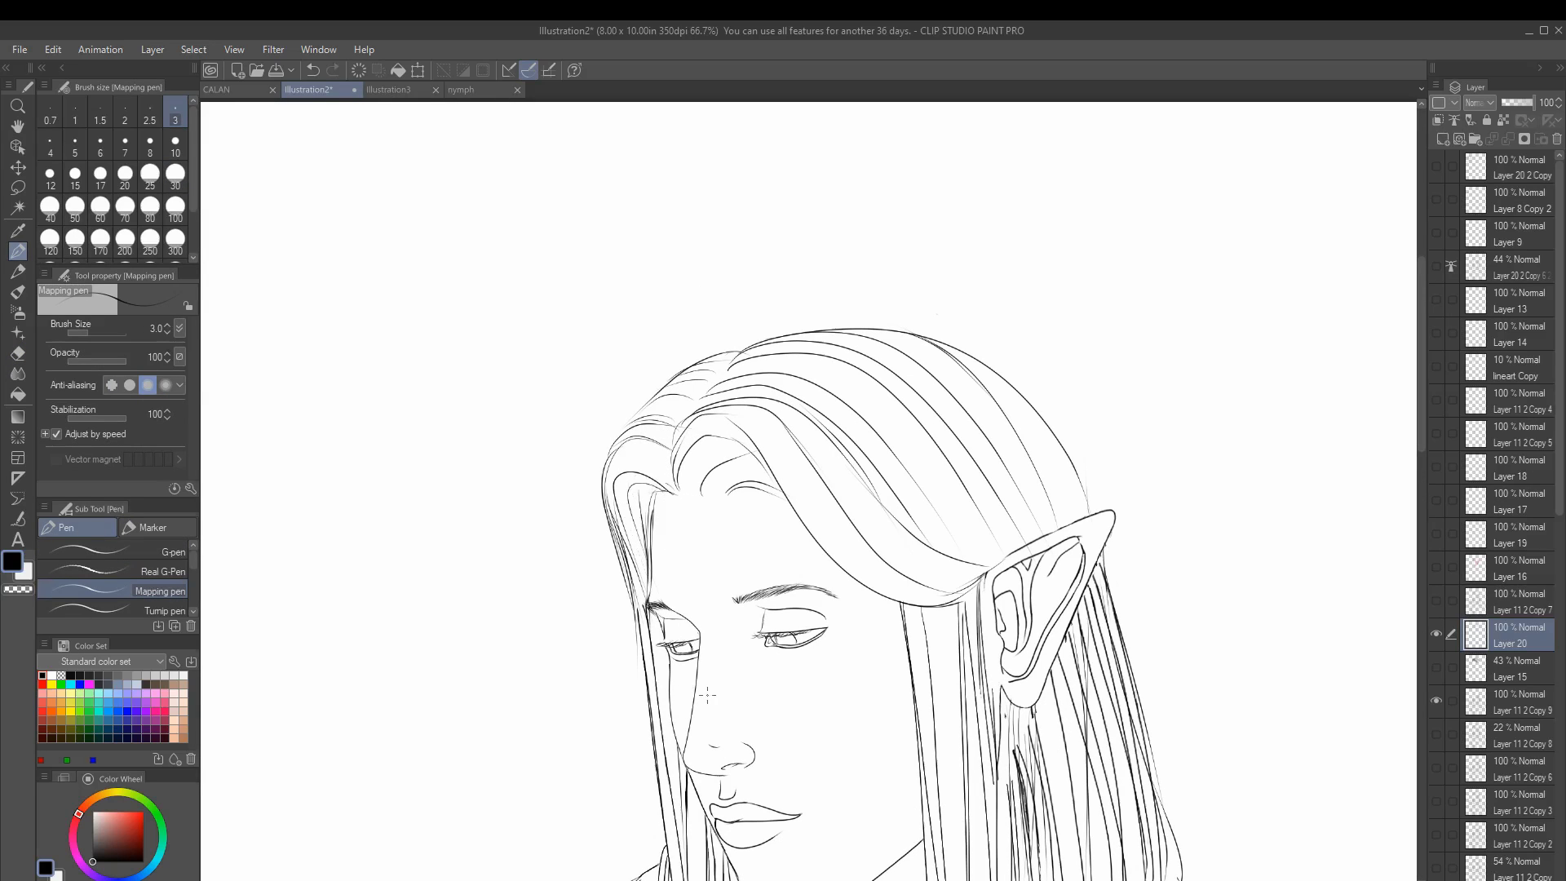
key(ctrl+z)
key(ctrl+z)
drag(671, 462, 628, 571)
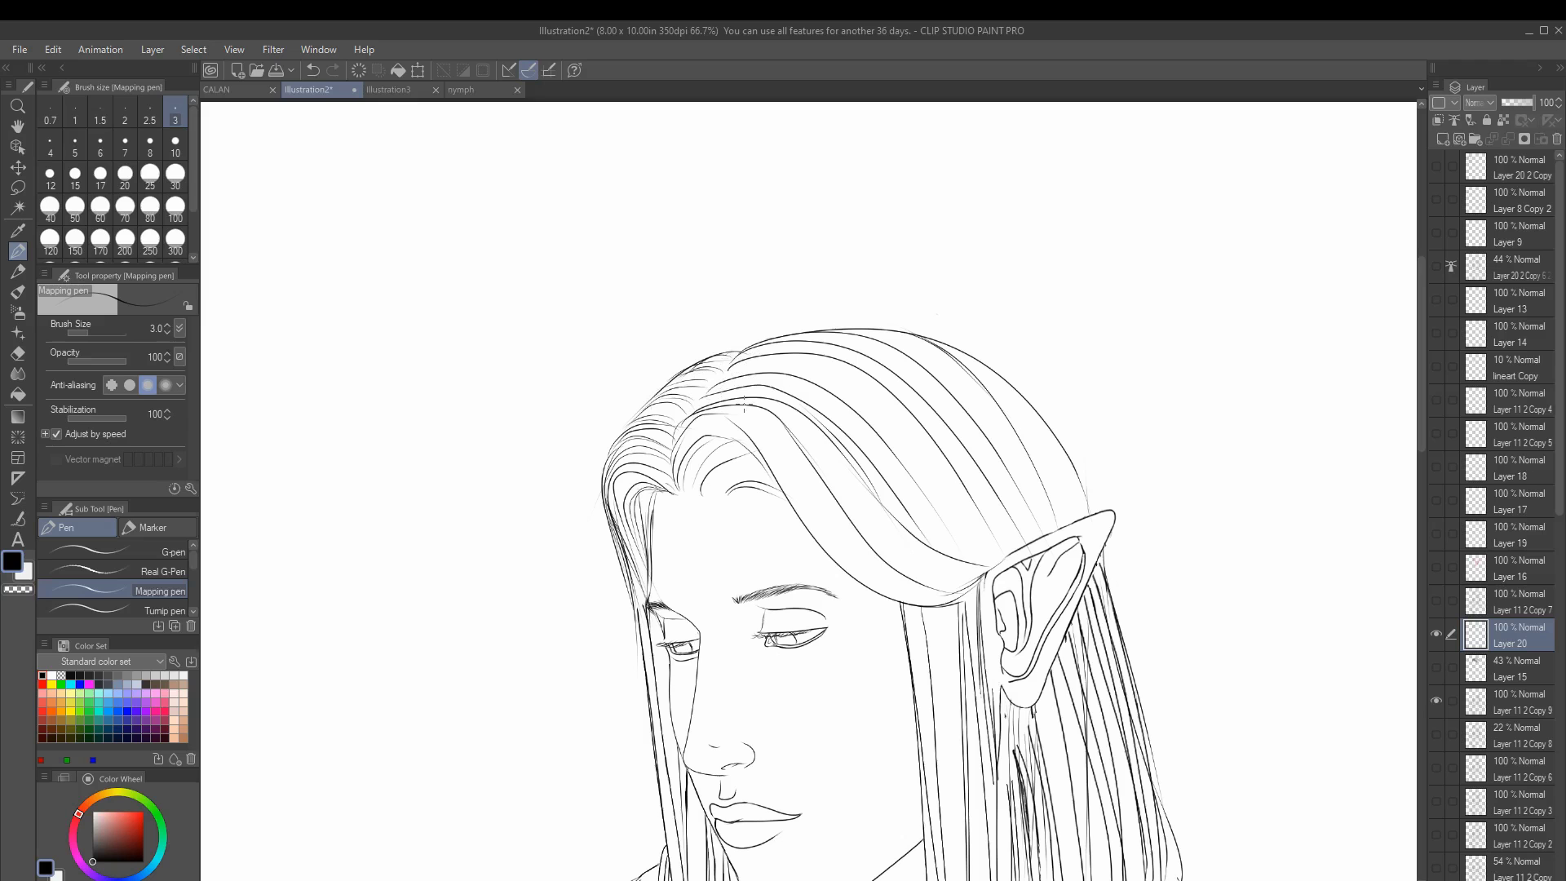
Step: Erase the outermost strands behind the ear on Layer 11 2 Copy 9 with the Hard eraser
scroll(436, 636, down, 3)
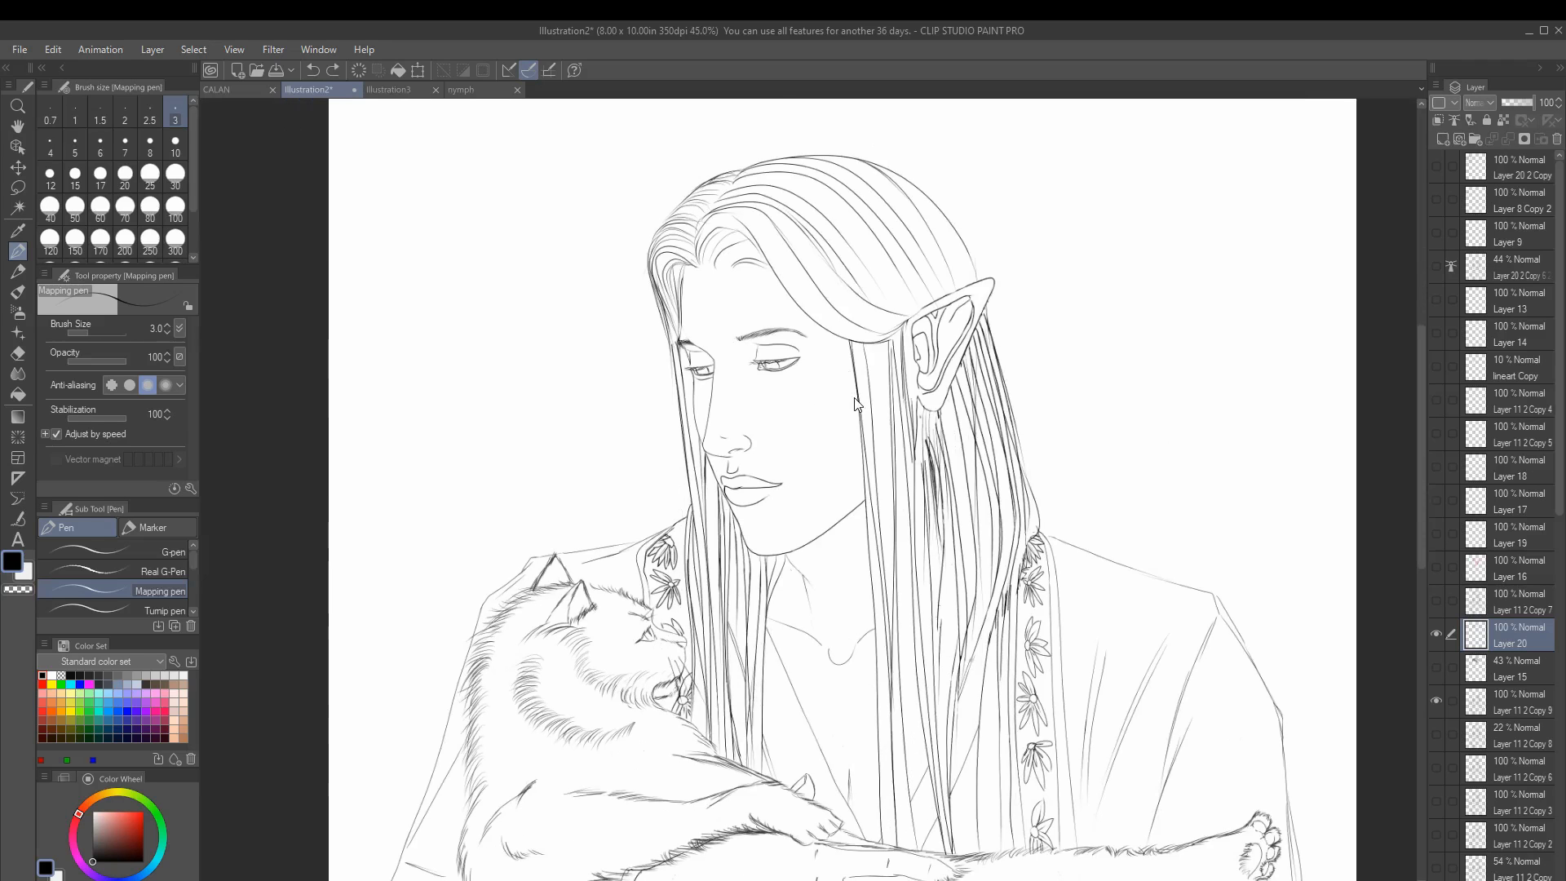
key(e)
click(1519, 702)
drag(1121, 310, 1179, 620)
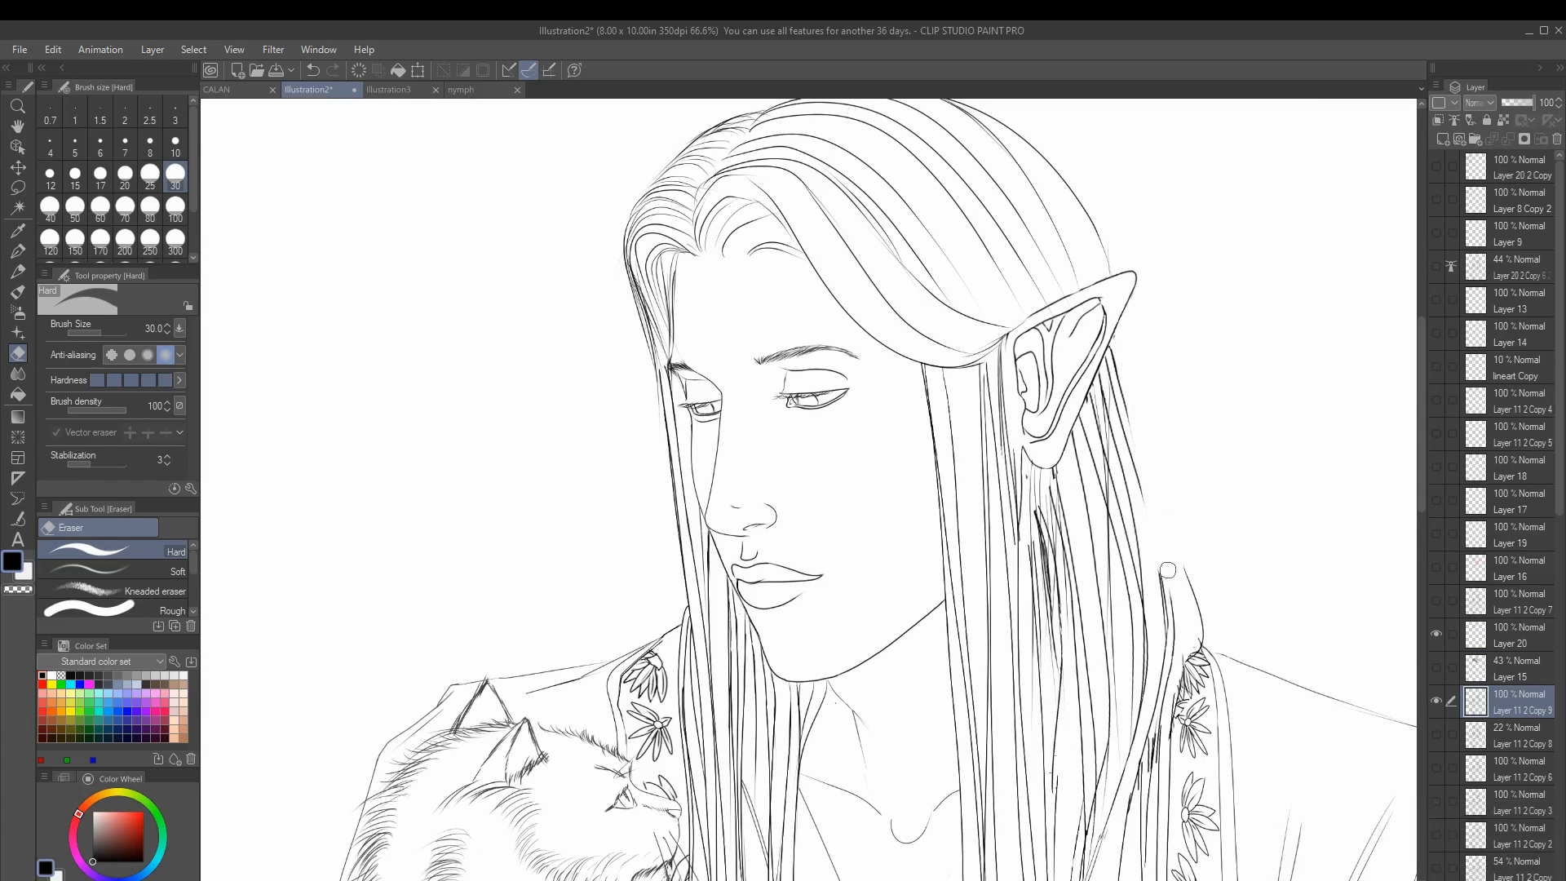
Step: Lasso the hair behind the ear and mesh-transform its outer strands inward toward the neck
scroll(1176, 571, down, 2)
scroll(1176, 571, up, 3)
key(m)
drag(1224, 289, 1157, 214)
key(ctrl+shift+t)
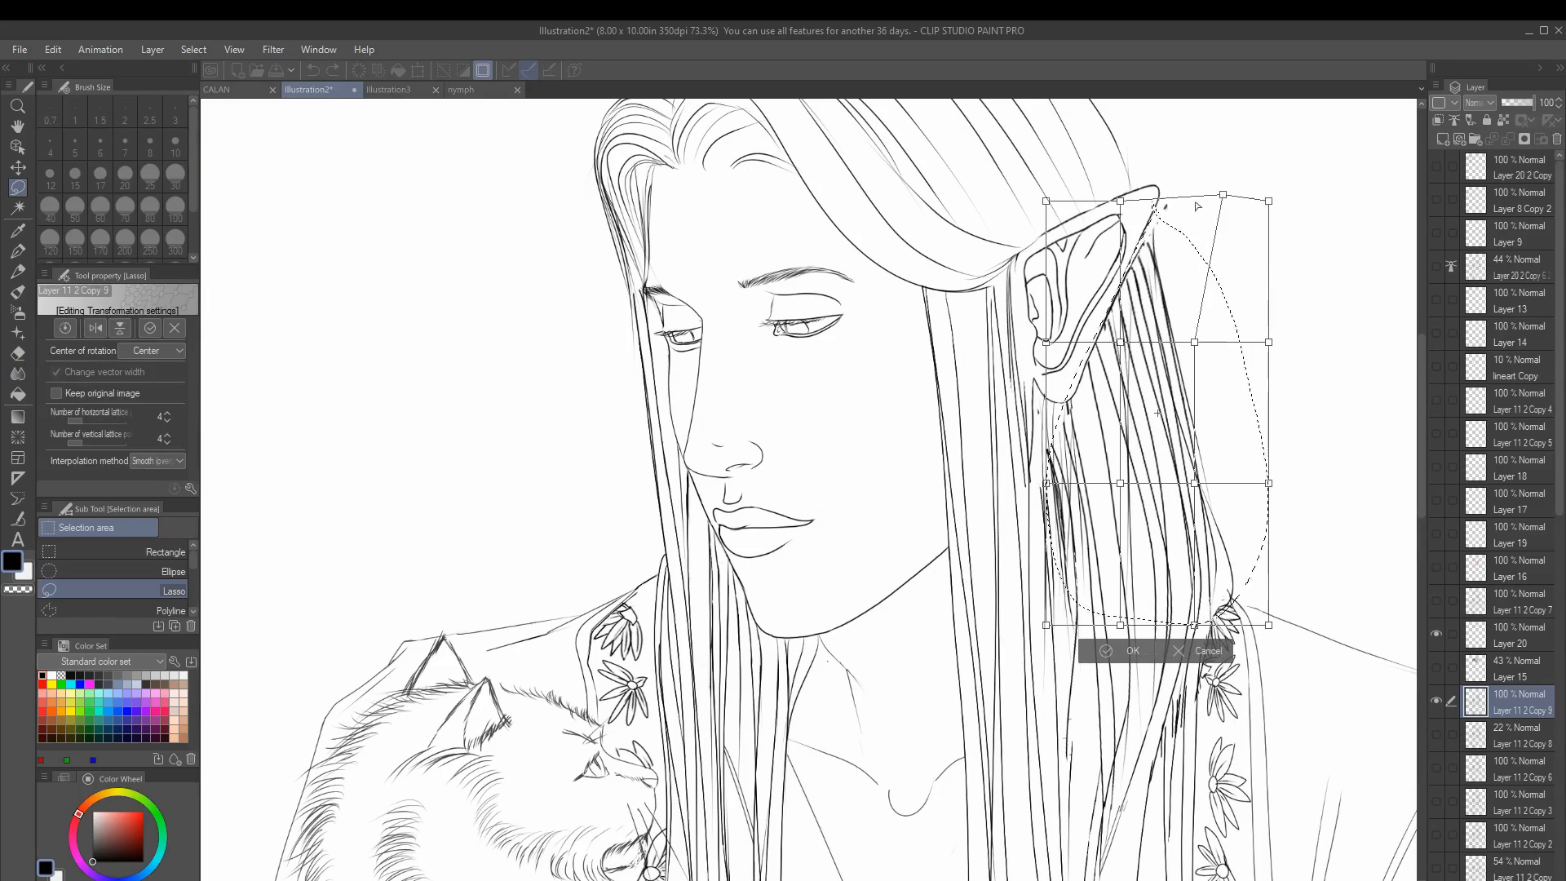
key(Escape)
key(ctrl+shift+t)
scroll(1144, 147, up, 2)
drag(1164, 282, 1150, 294)
drag(1164, 355, 1146, 373)
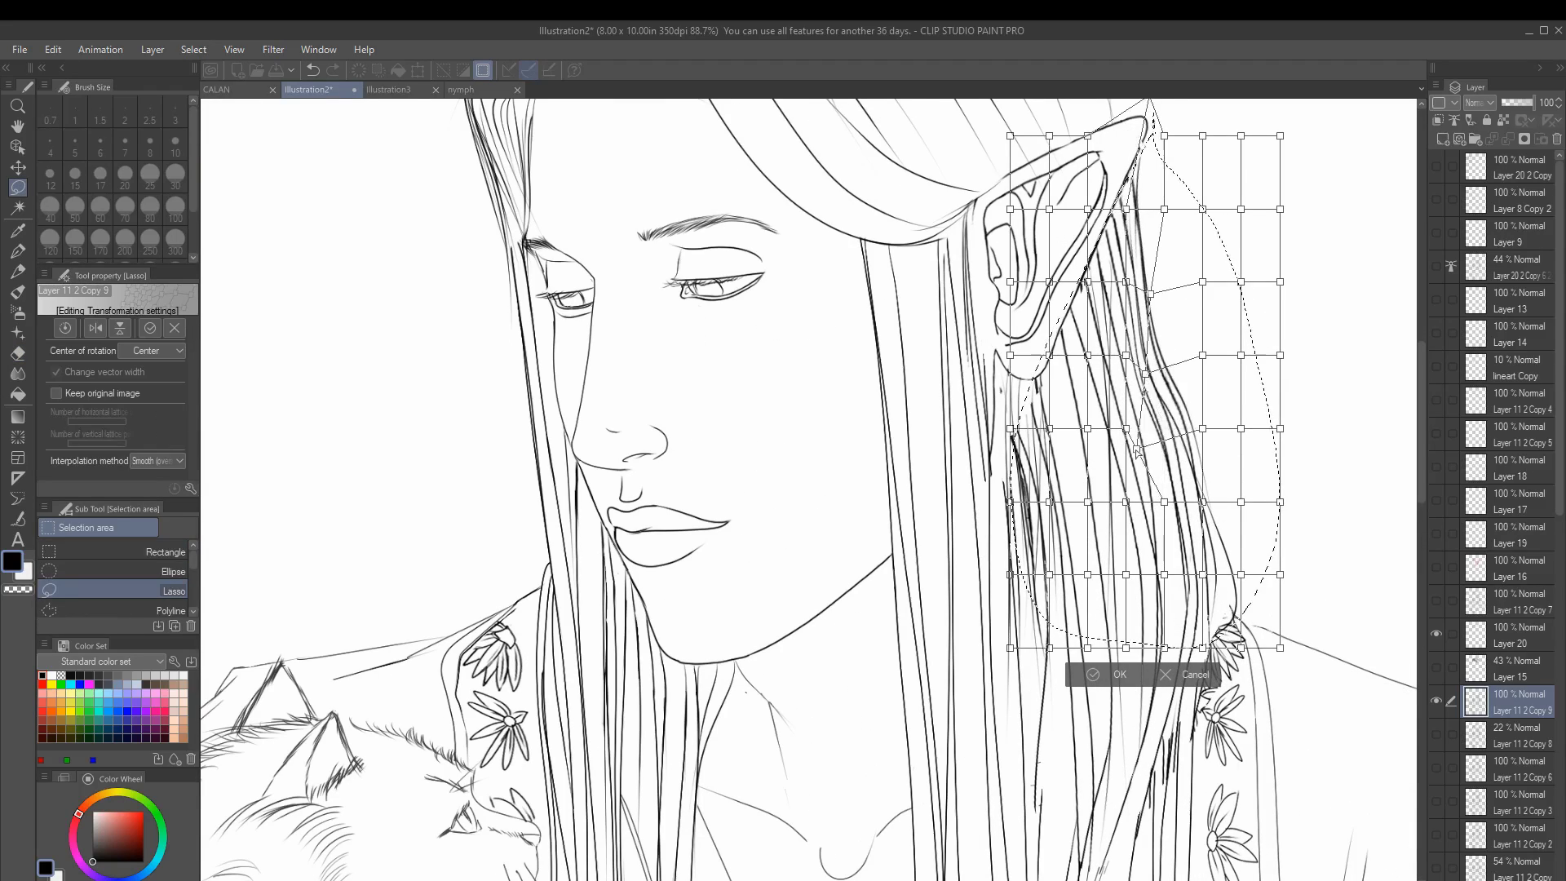
drag(1164, 502, 1161, 527)
mouse_move(1164, 428)
mouse_down()
mouse_move(1171, 442)
mouse_move(1142, 449)
mouse_up()
drag(1126, 502, 1132, 514)
drag(1126, 354, 1103, 364)
drag(1087, 355, 1079, 359)
scroll(1181, 402, down, 2)
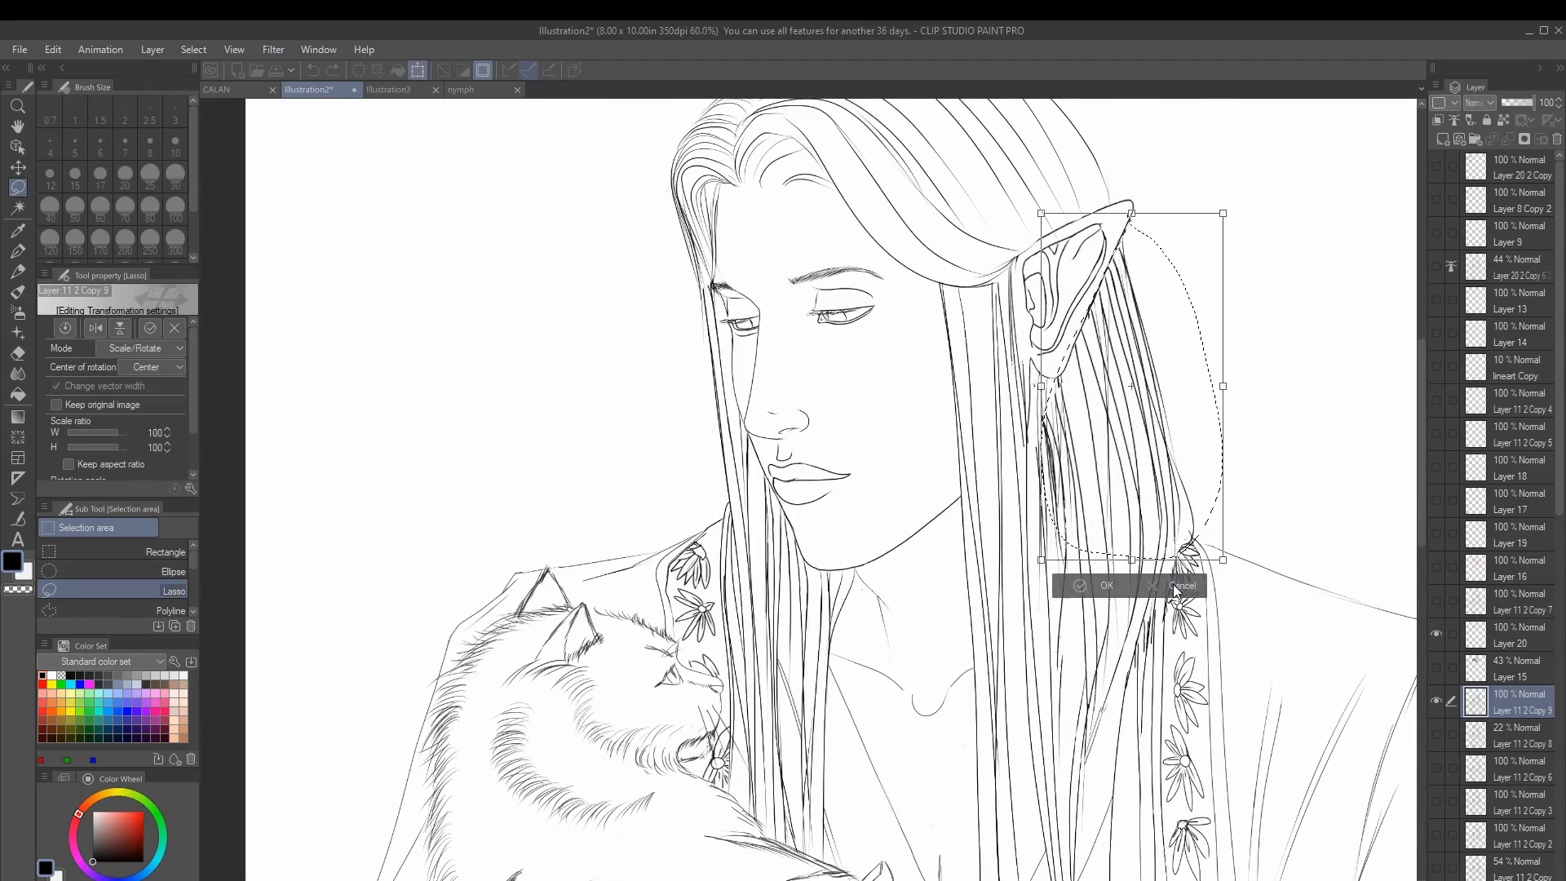
key(Return)
key(ctrl+d)
key(e)
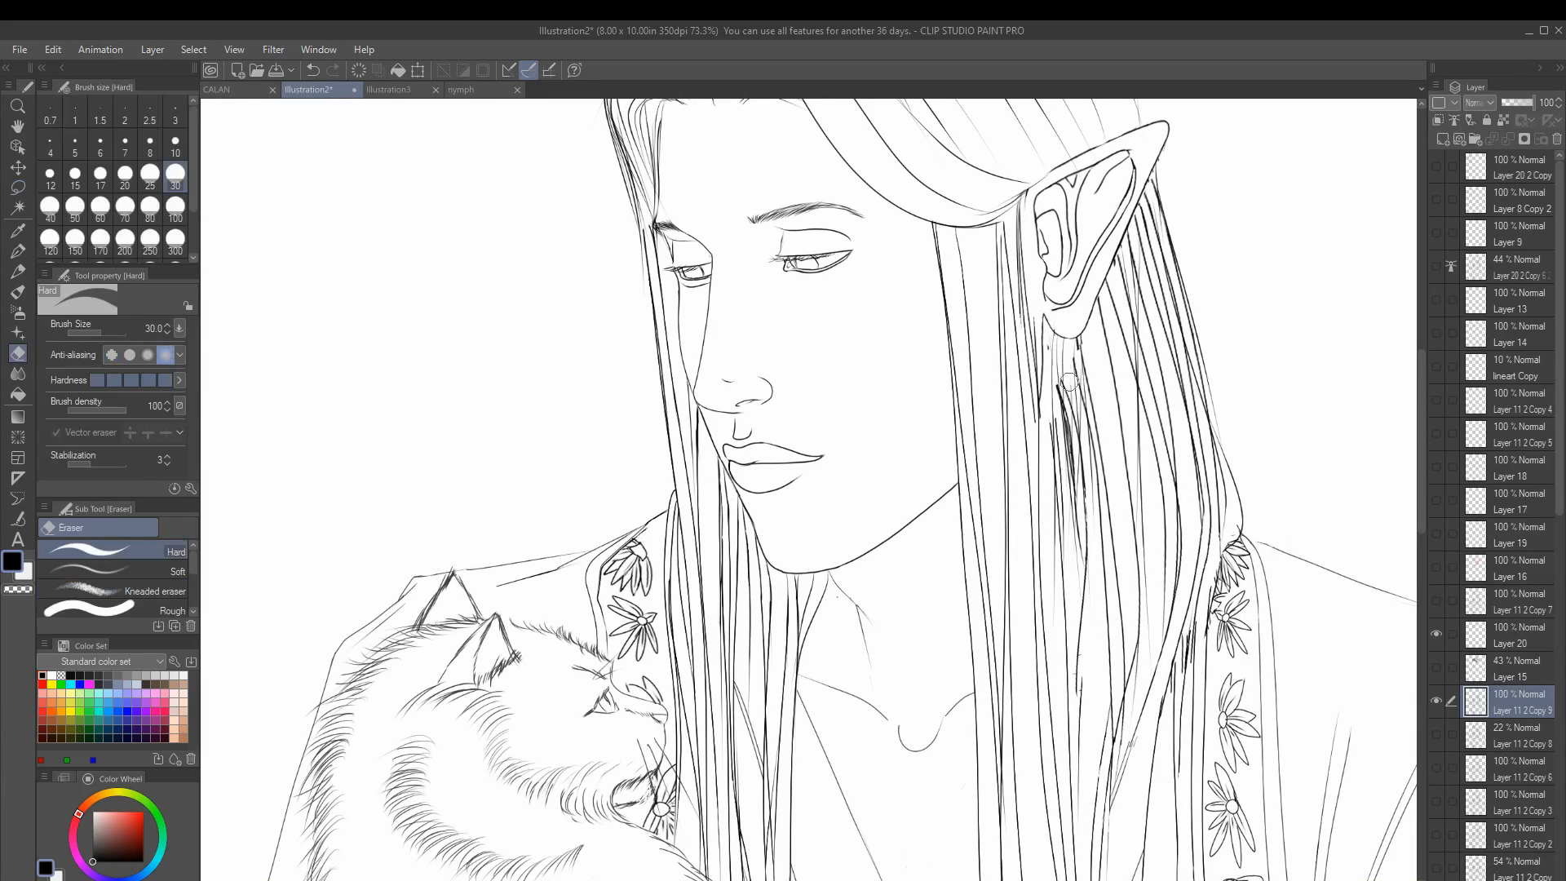
key(ctrl+z)
scroll(982, 548, down, 3)
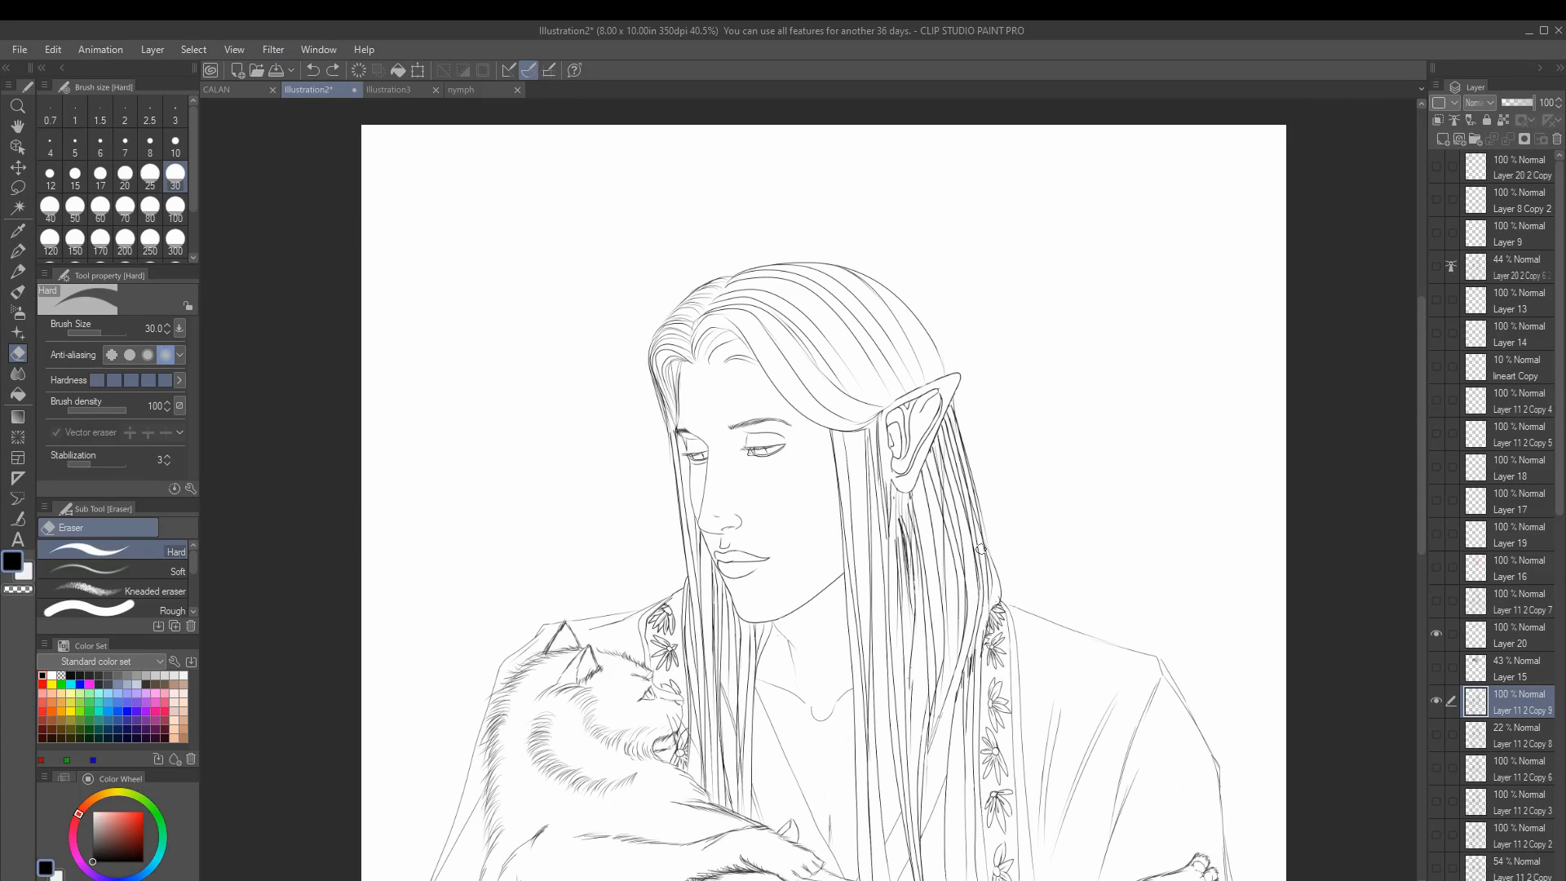
Step: Lasso the hair behind the ear again, narrow it to 95% width and rotate it slightly
key(l)
mouse_move(962, 388)
mouse_down()
mouse_move(954, 694)
mouse_move(964, 392)
mouse_up()
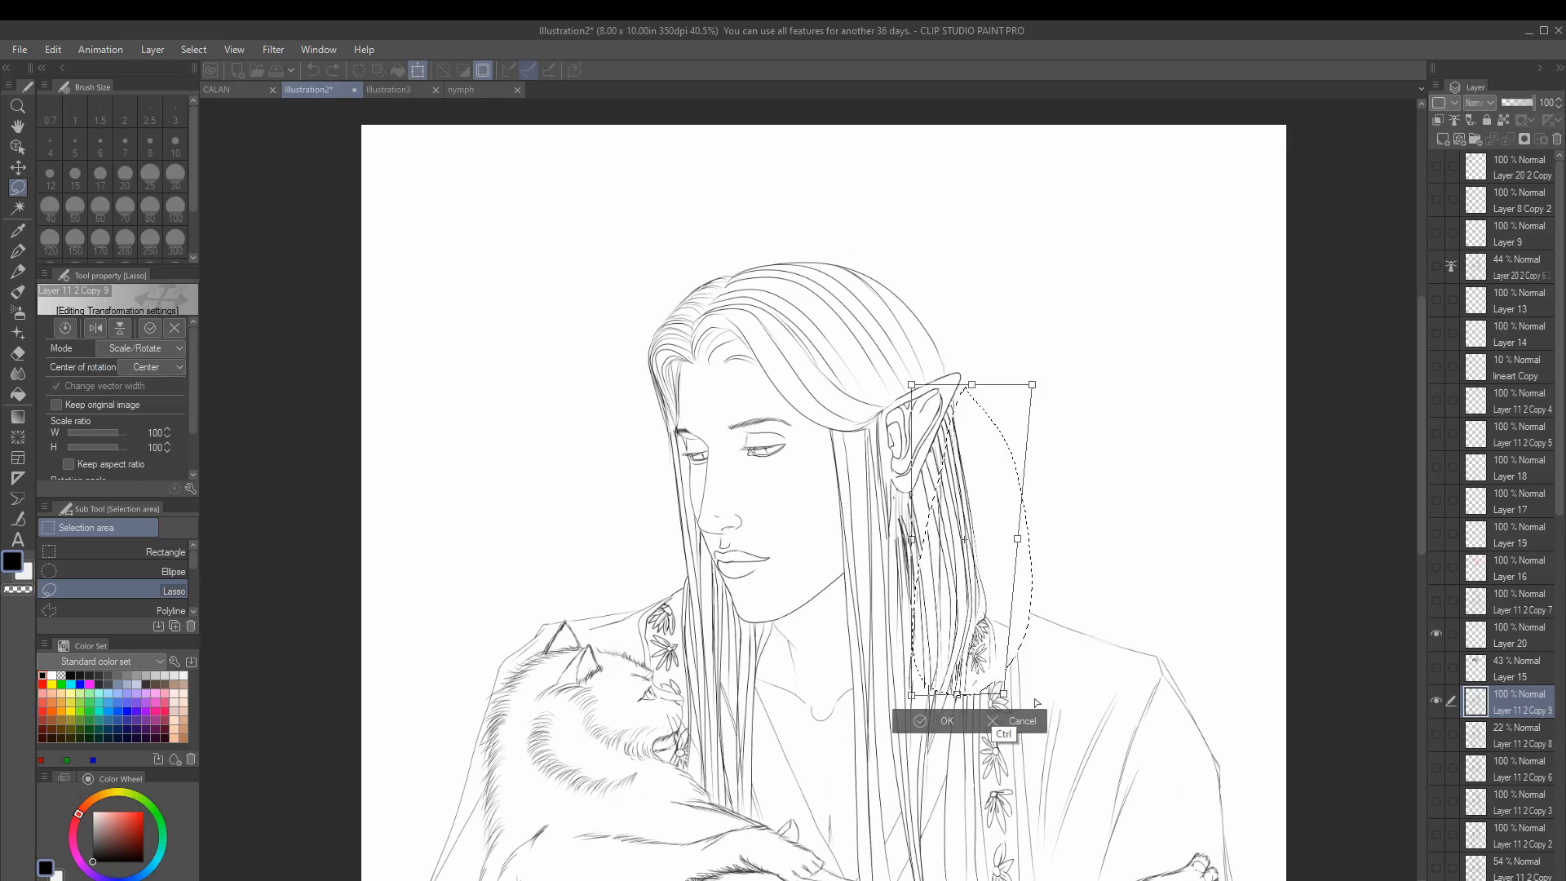
click(1013, 720)
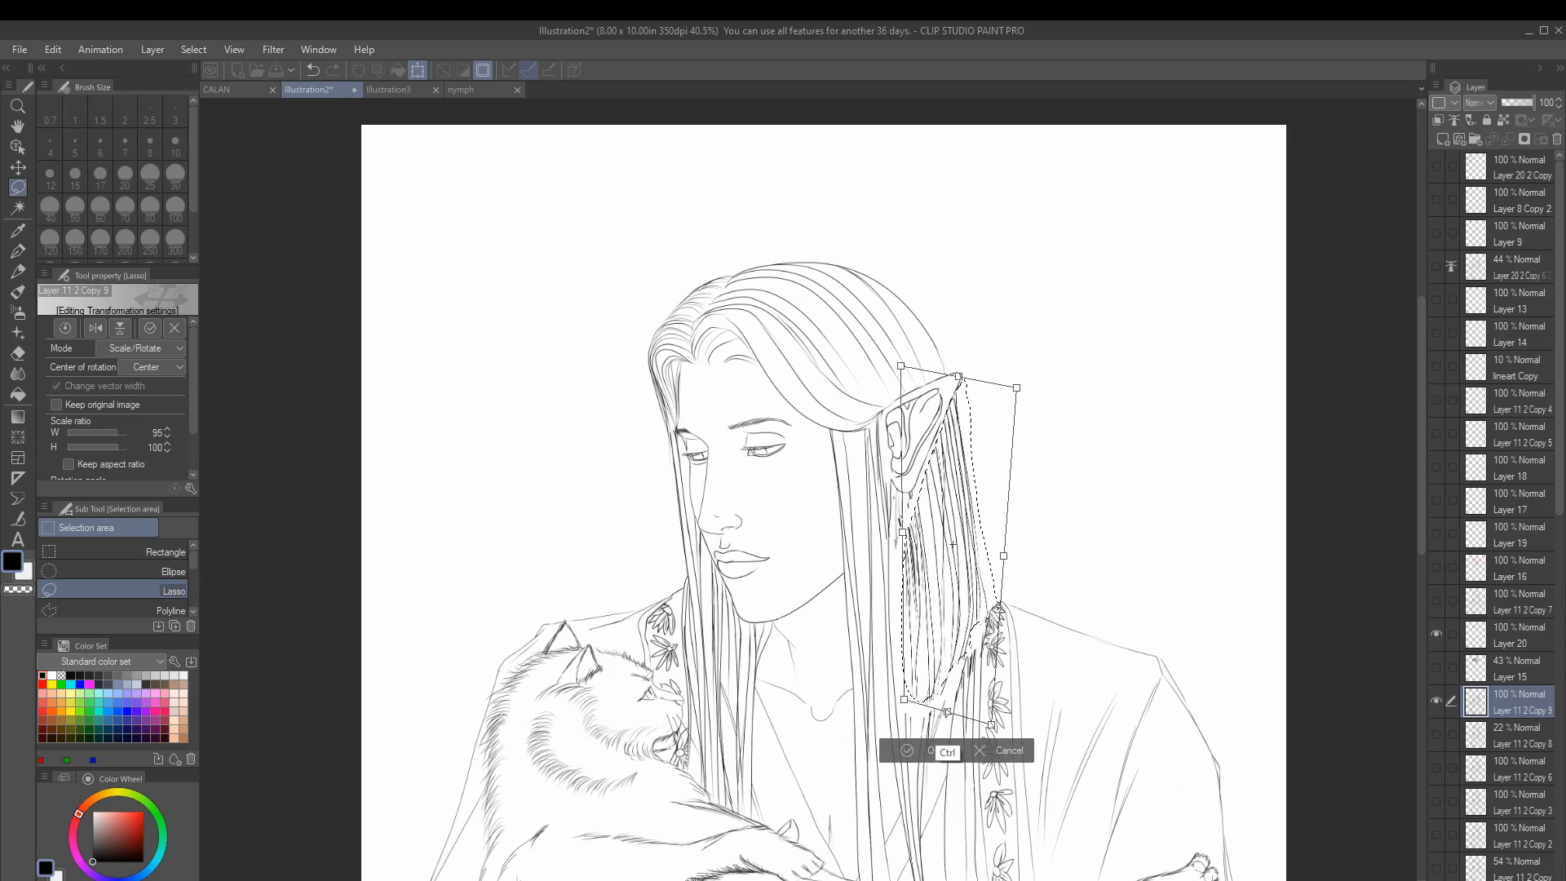
click(920, 744)
Step: Narrow the lassoed ear to 76% width, deselect it and save the illustration
key(ctrl+z)
key(ctrl+t)
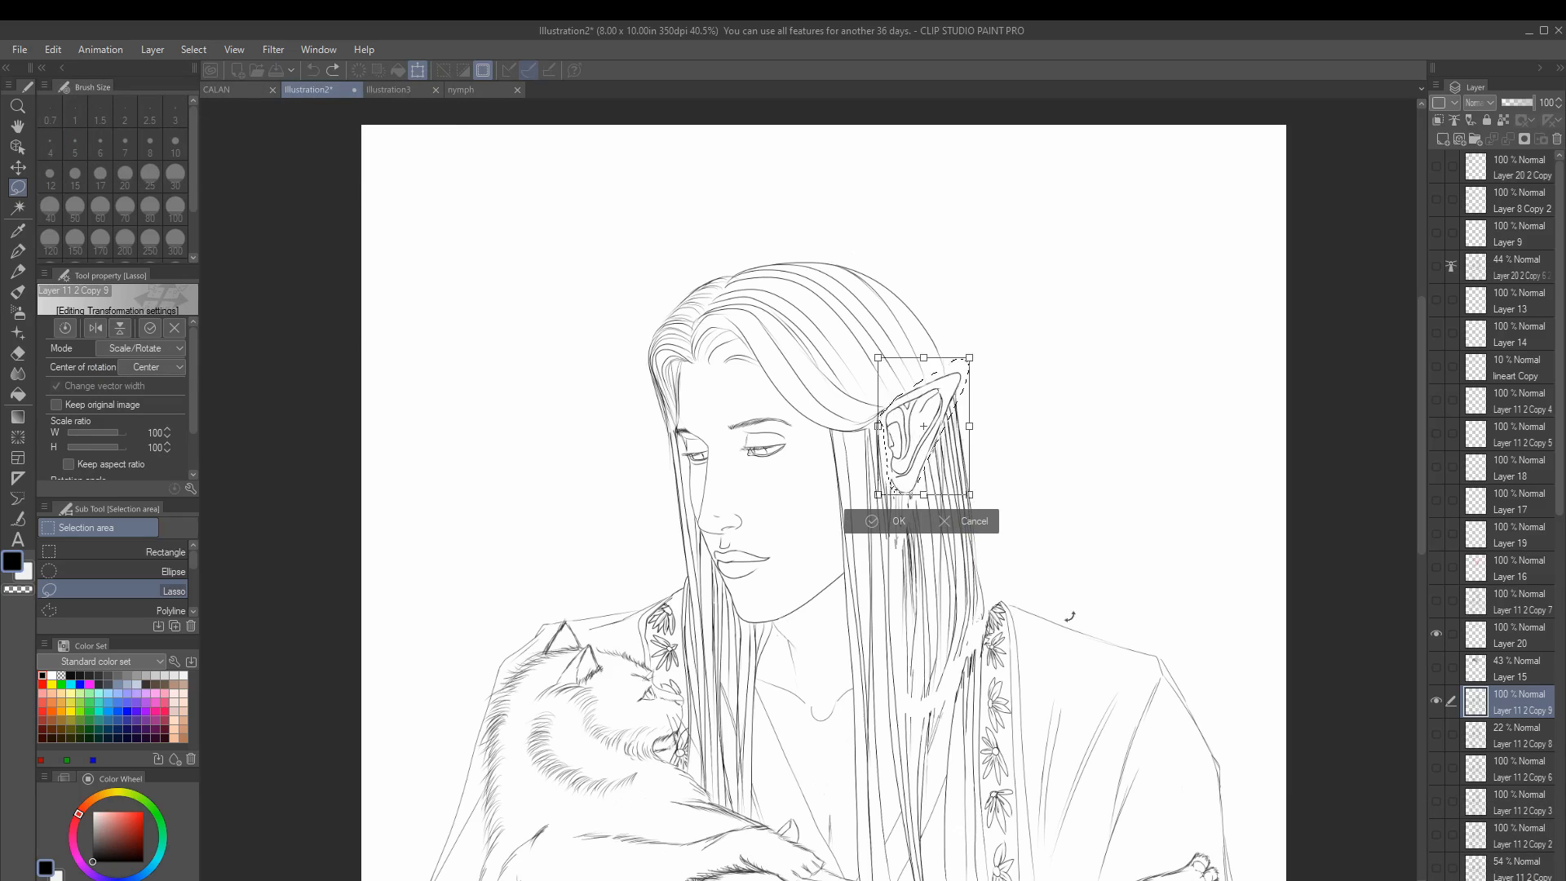
drag(968, 356, 948, 375)
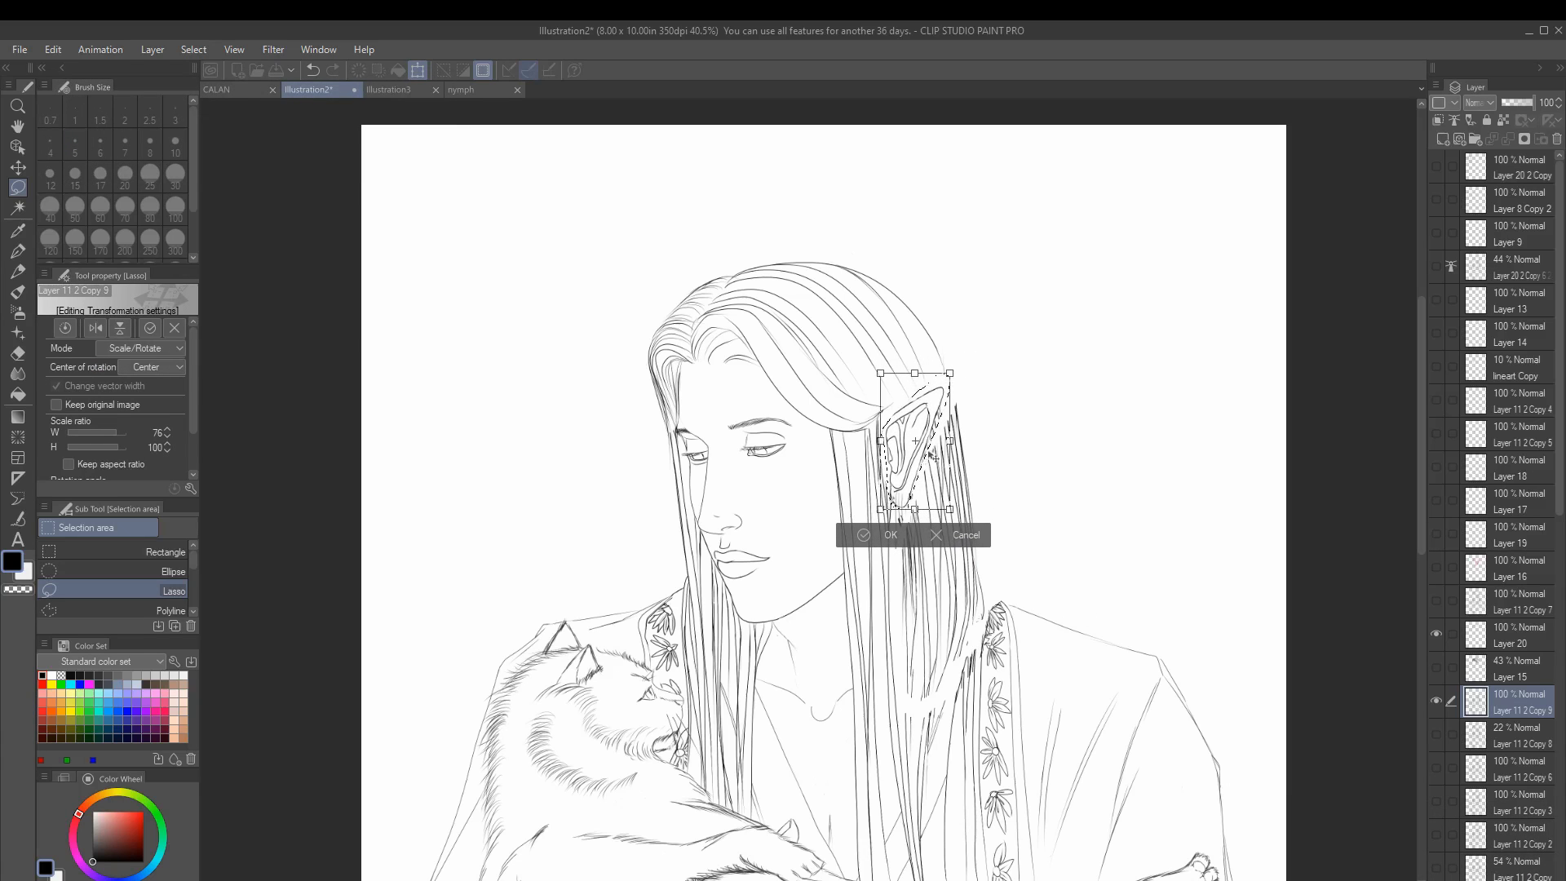
key(Return)
key(ctrl+d)
key(ctrl+s)
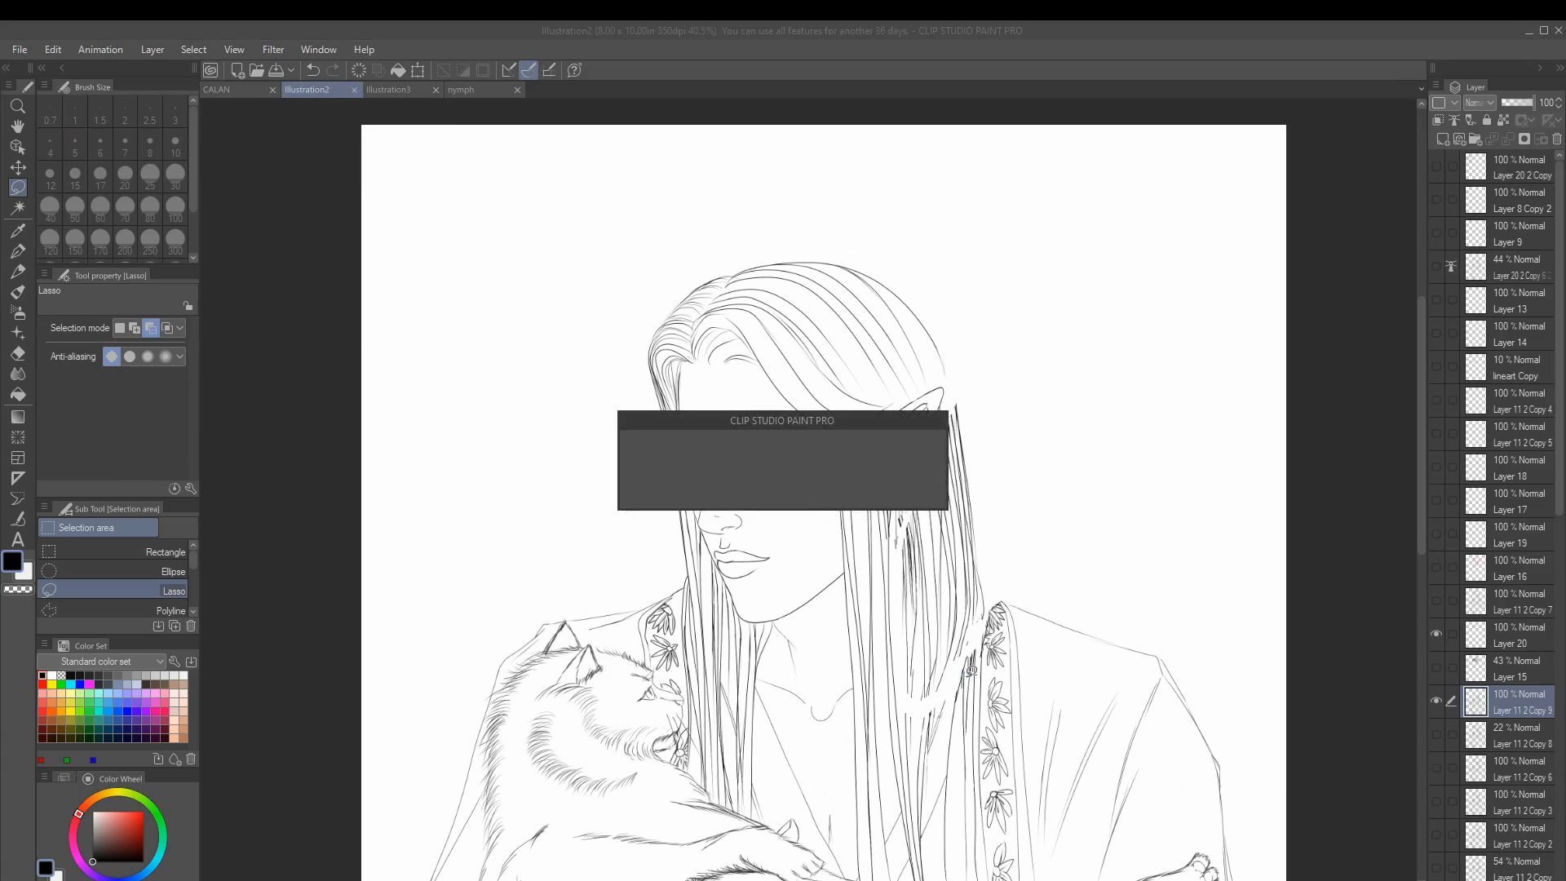
key(XF86AudioNext)
key(XF86AudioNext)
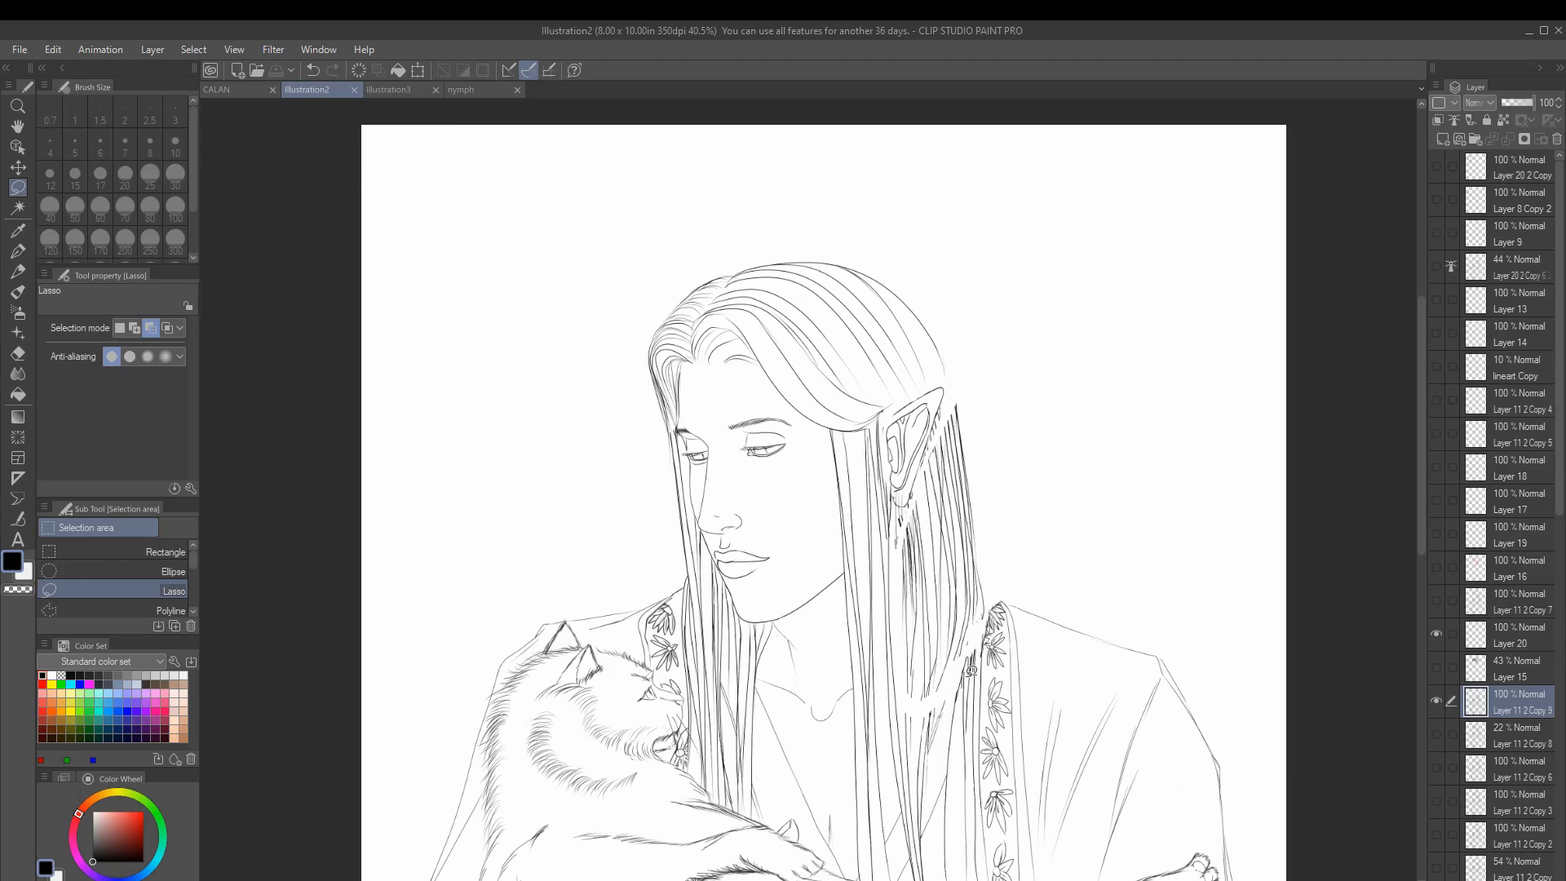
Step: On Layer 20, ink more crown strands and extend the back hair outline down behind the ear with the Mapping pen
key(p)
scroll(918, 261, up, 1)
ctrl+click(807, 375)
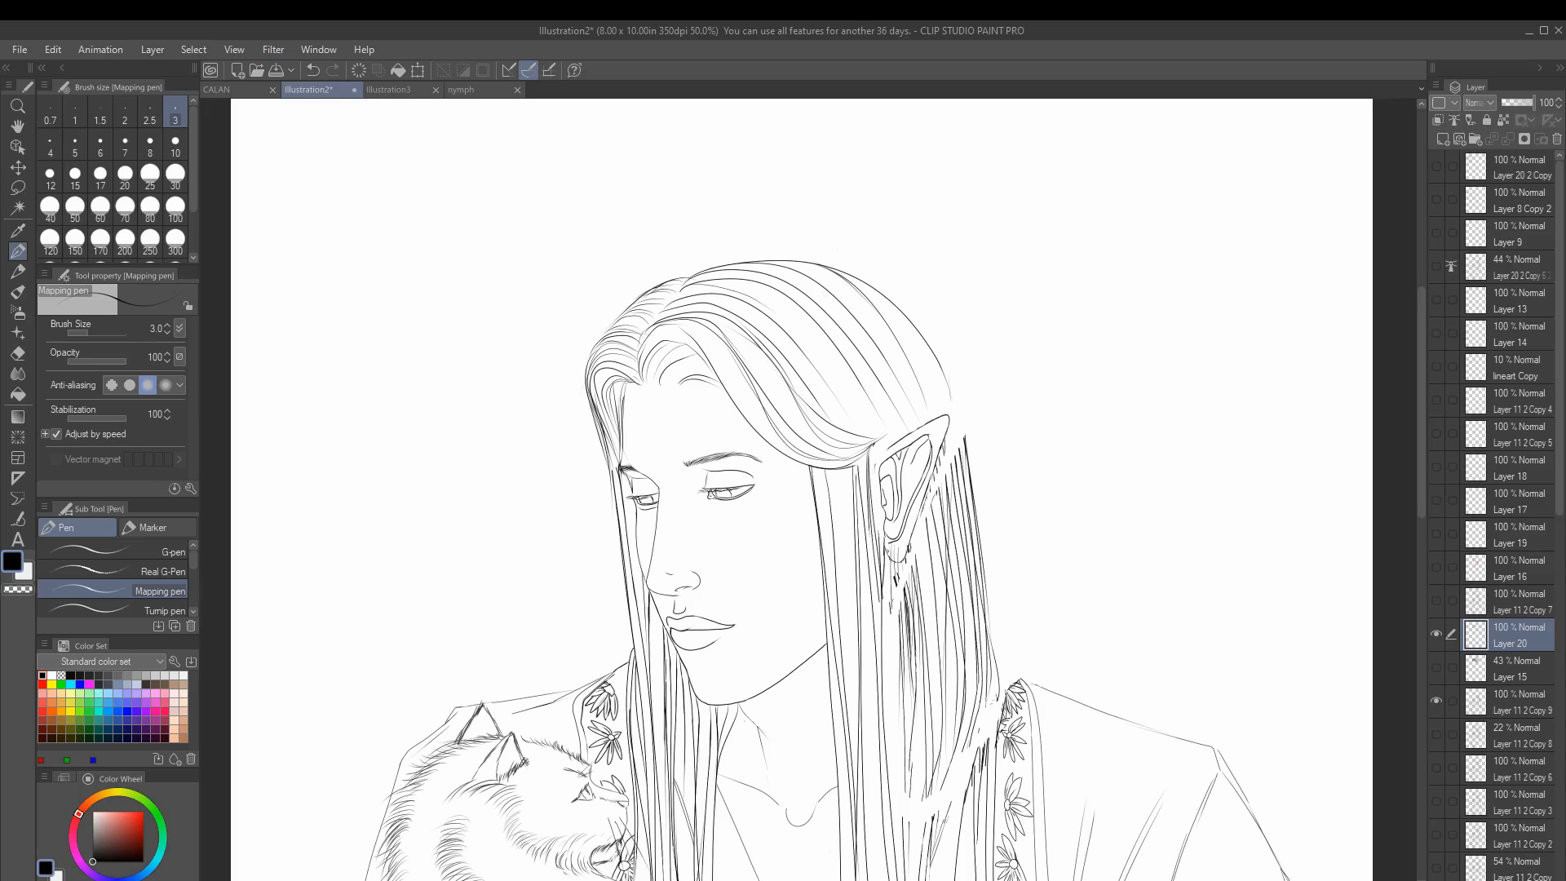
mouse_move(688, 302)
mouse_down()
mouse_move(727, 287)
mouse_move(907, 427)
mouse_up()
key(ctrl+z)
drag(903, 300, 971, 497)
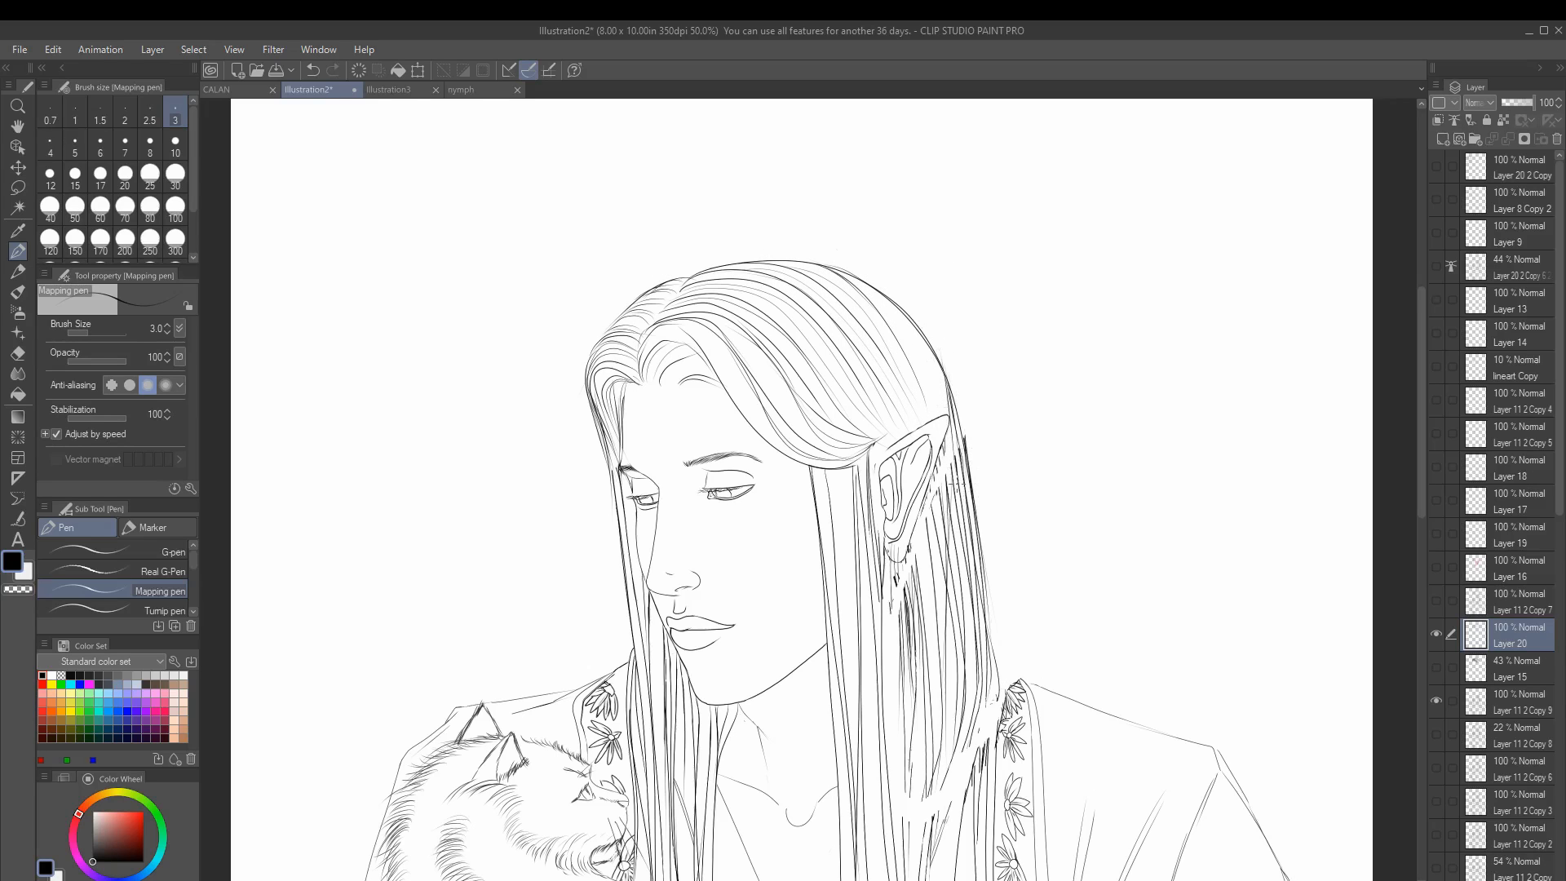
drag(877, 290, 956, 522)
key(XF86AudioNext)
key(XF86AudioNext)
key(XF86AudioNext)
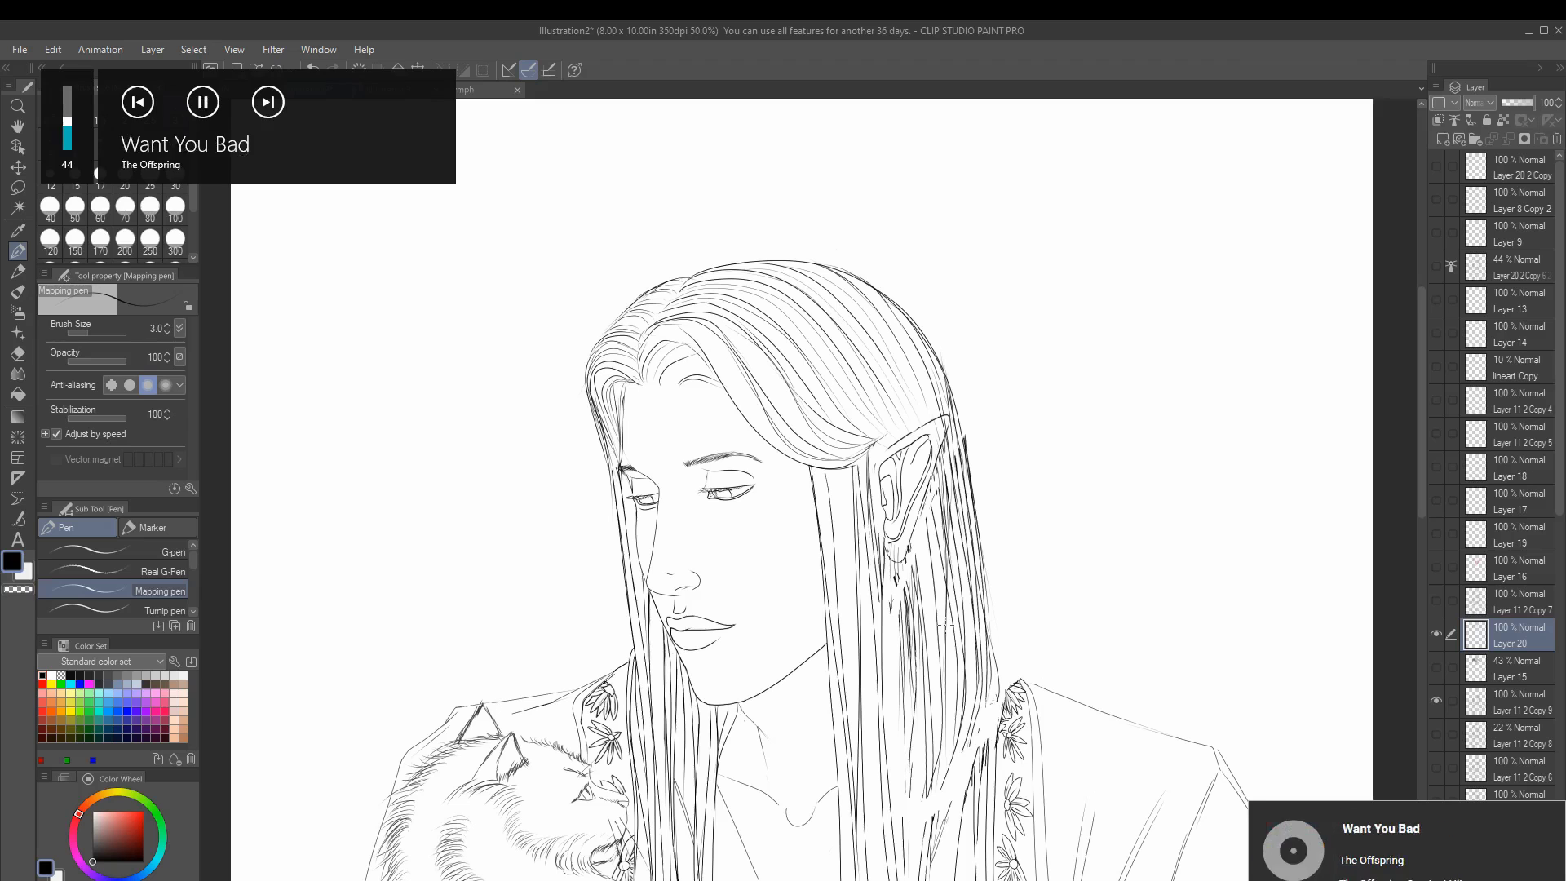
Step: Refine the strands around the front parting and temple, undoing the unsatisfactory temple stroke
key(ctrl+y)
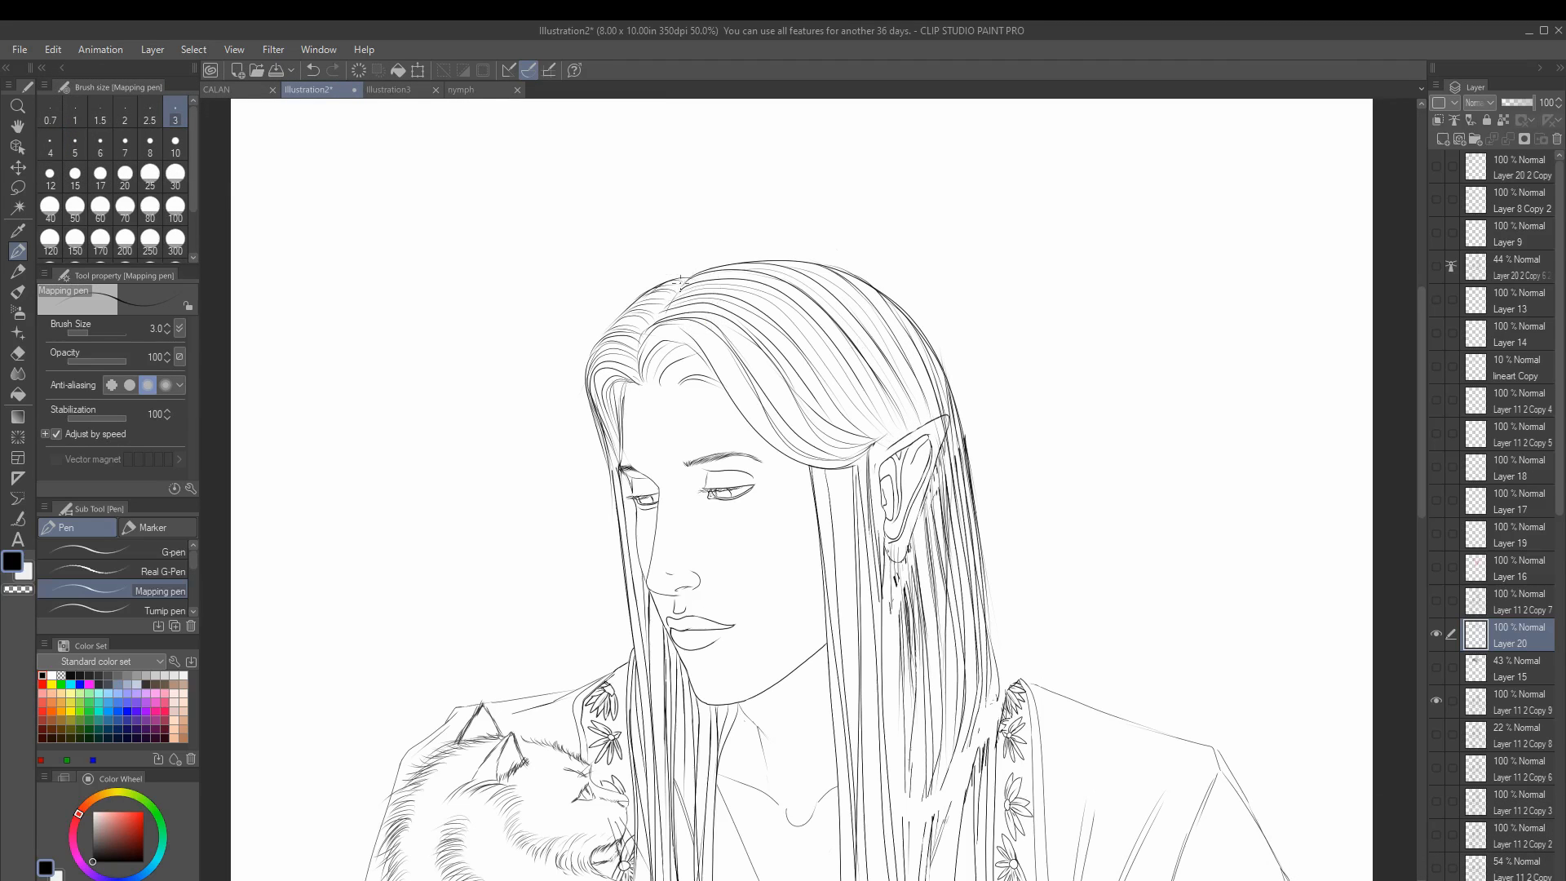
scroll(699, 361, up, 2)
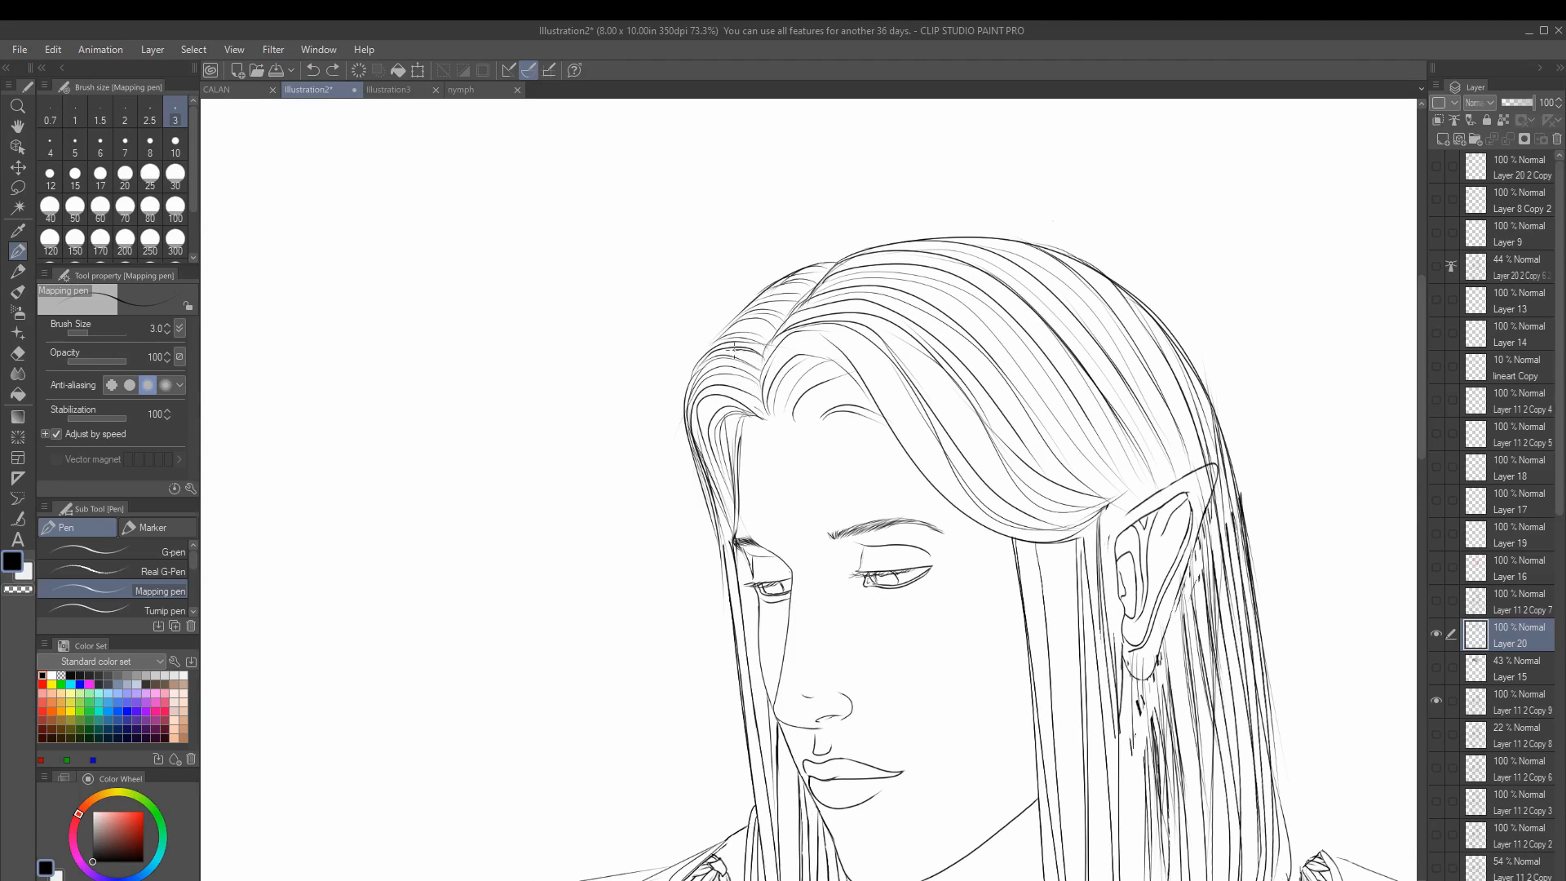
drag(734, 350, 750, 569)
key(ctrl+z)
scroll(1314, 211, down, 3)
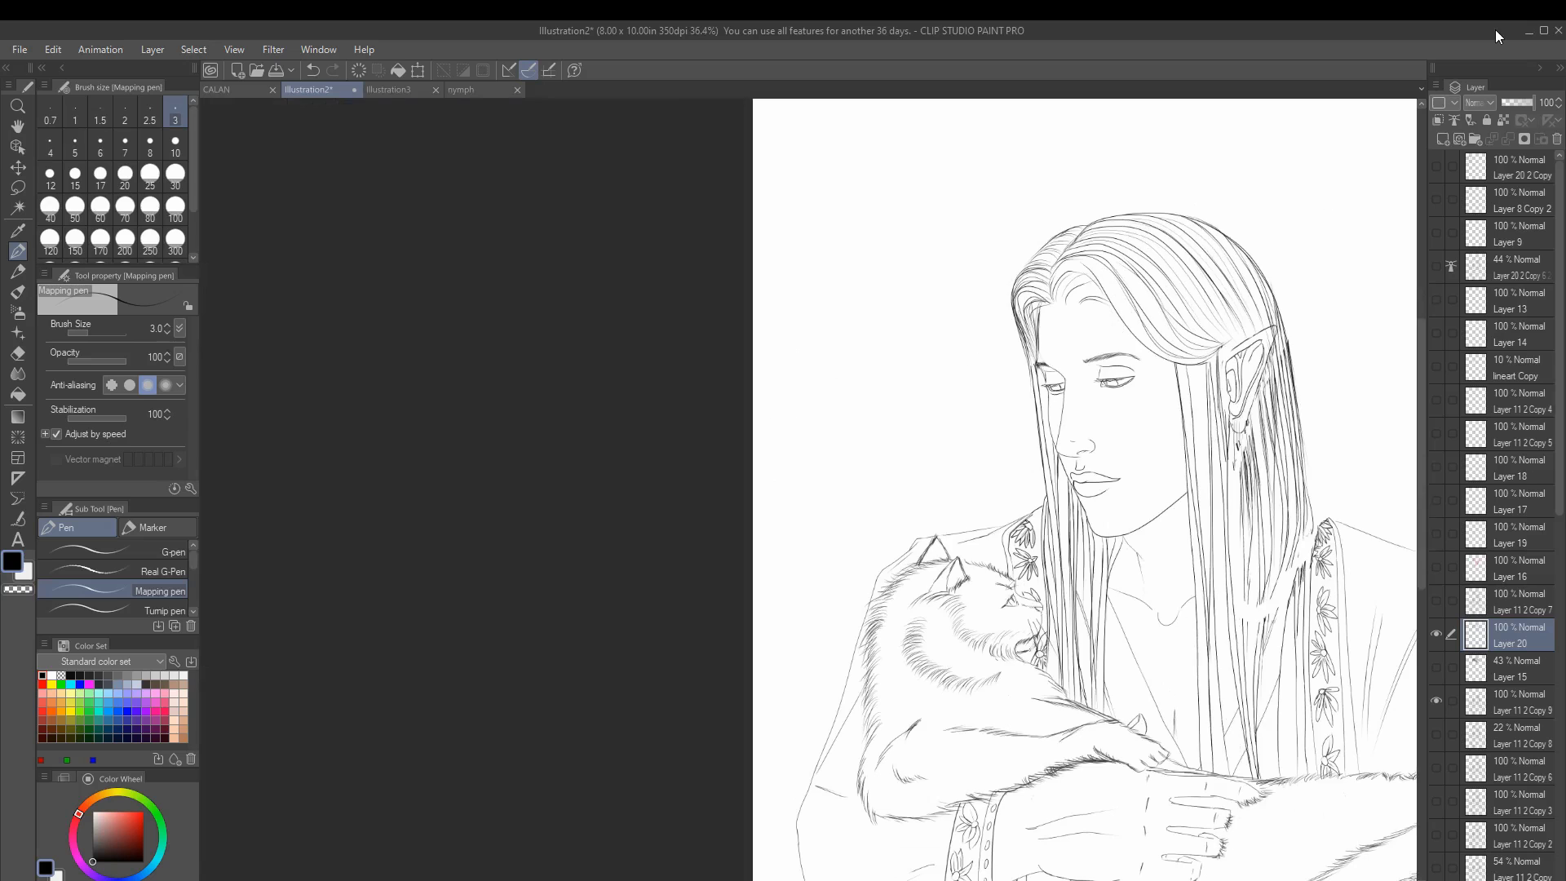
Step: Ink strands in the forehead wave, behind the ear and along the lock hanging in front of the ear
scroll(1093, 302, up, 2)
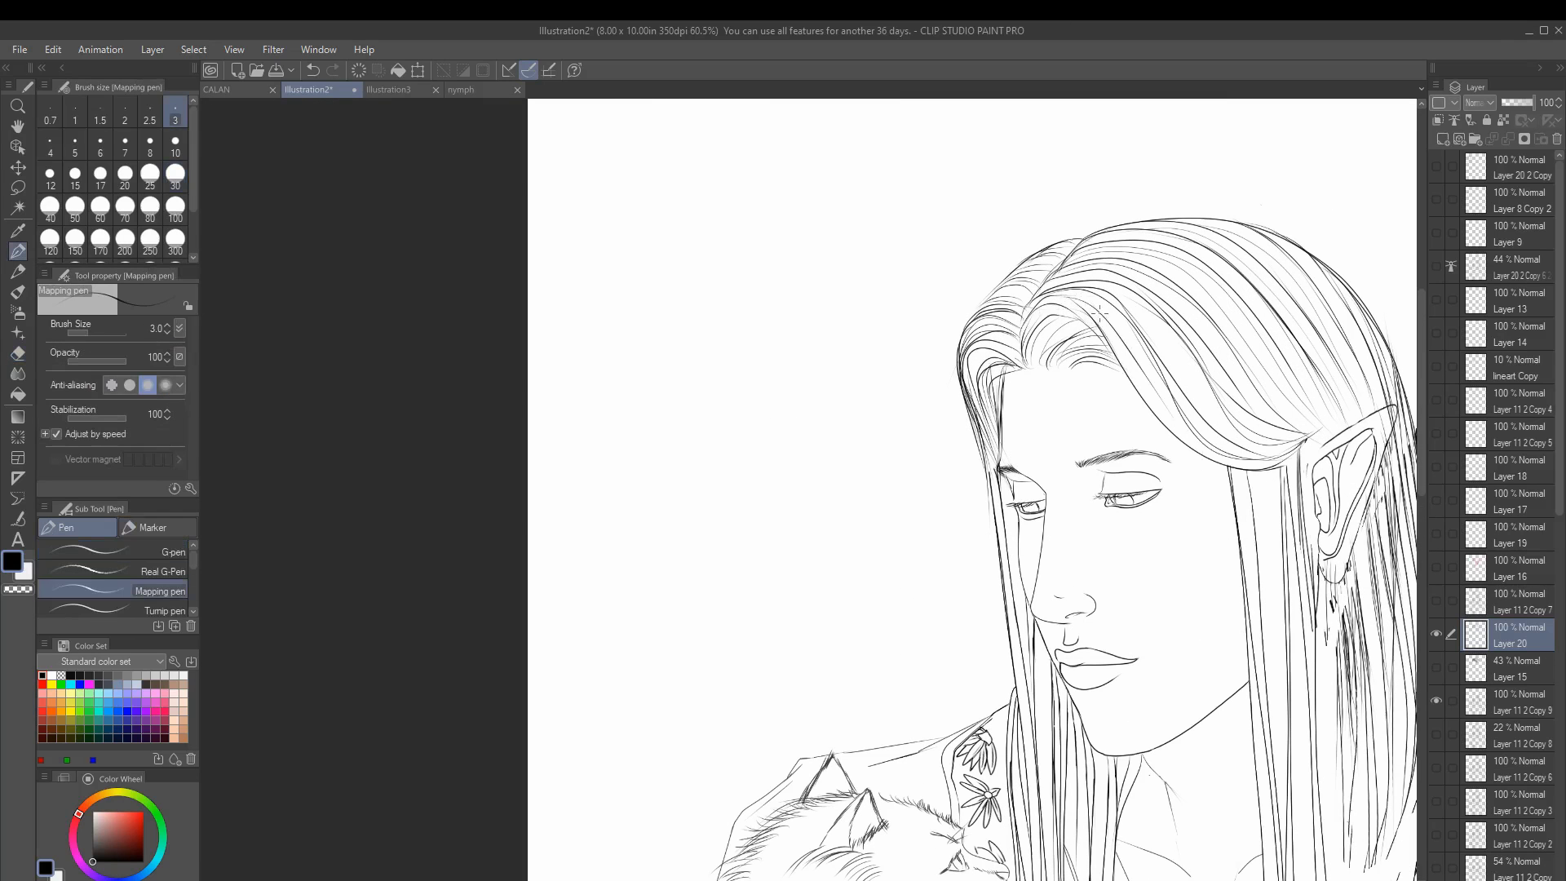
mouse_move(1099, 312)
mouse_down()
mouse_move(1297, 453)
mouse_move(1395, 721)
mouse_up()
drag(1356, 555, 1342, 688)
drag(1310, 450, 1294, 592)
drag(1265, 497, 1285, 803)
drag(1240, 487, 1271, 756)
scroll(1020, 571, up, 1)
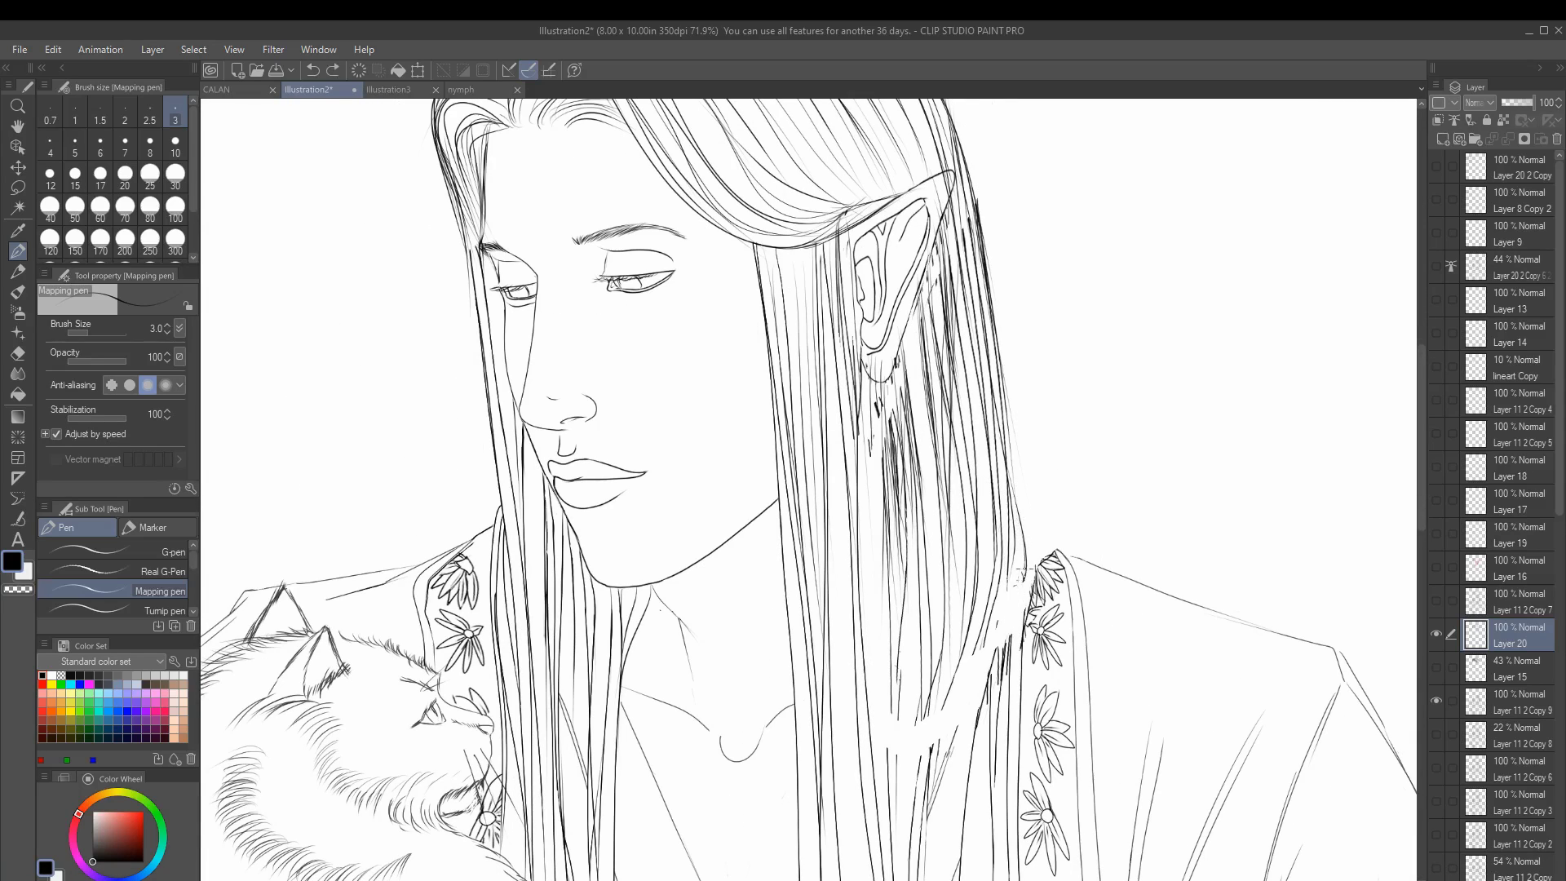
Step: Ink the lower hair strands from the shoulder down over the chest to the arm, and save the illustration
mouse_move(1020, 538)
mouse_down()
mouse_move(989, 694)
mouse_move(923, 849)
mouse_up()
mouse_move(1028, 538)
mouse_down()
mouse_move(1008, 289)
mouse_move(995, 456)
mouse_up()
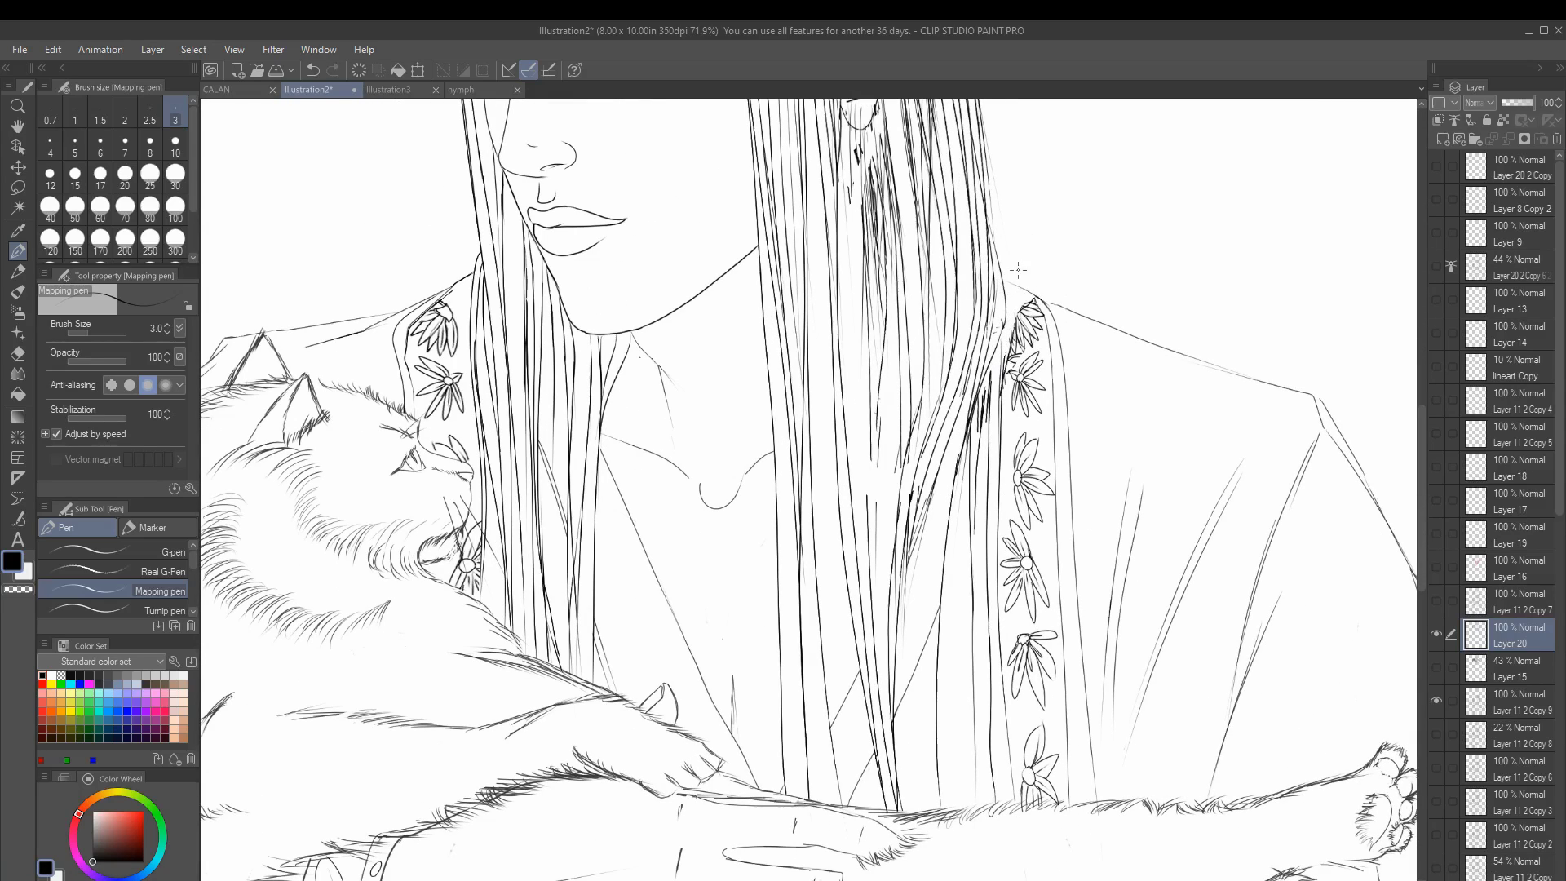
scroll(1020, 230, down, 3)
drag(991, 341, 981, 502)
drag(1008, 345, 996, 502)
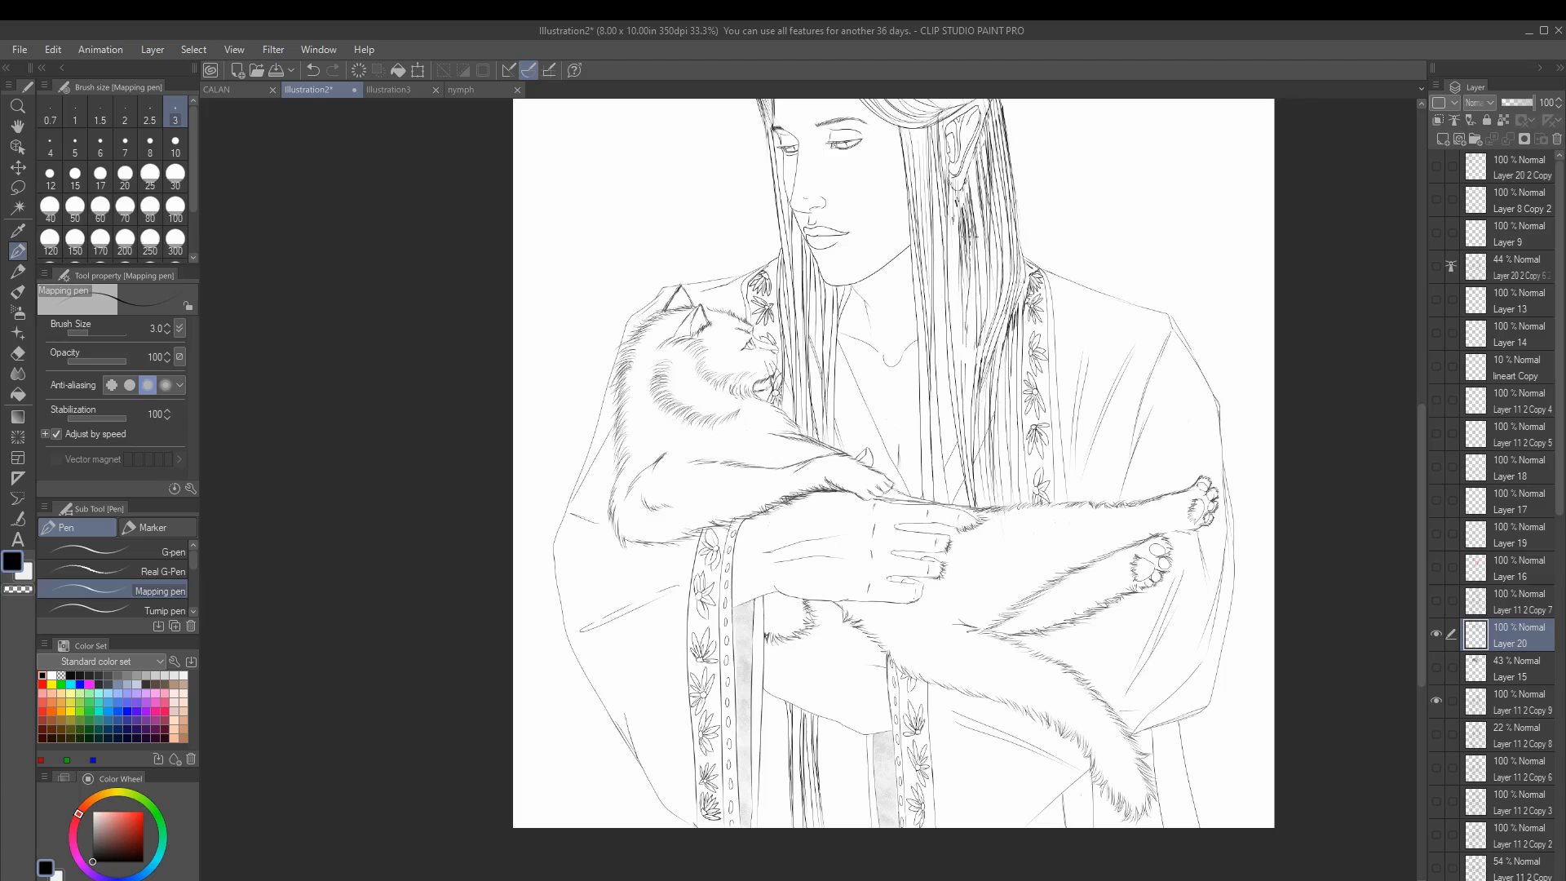
drag(977, 220, 950, 469)
drag(940, 367, 931, 490)
scroll(973, 678, down, 2)
key(ctrl+s)
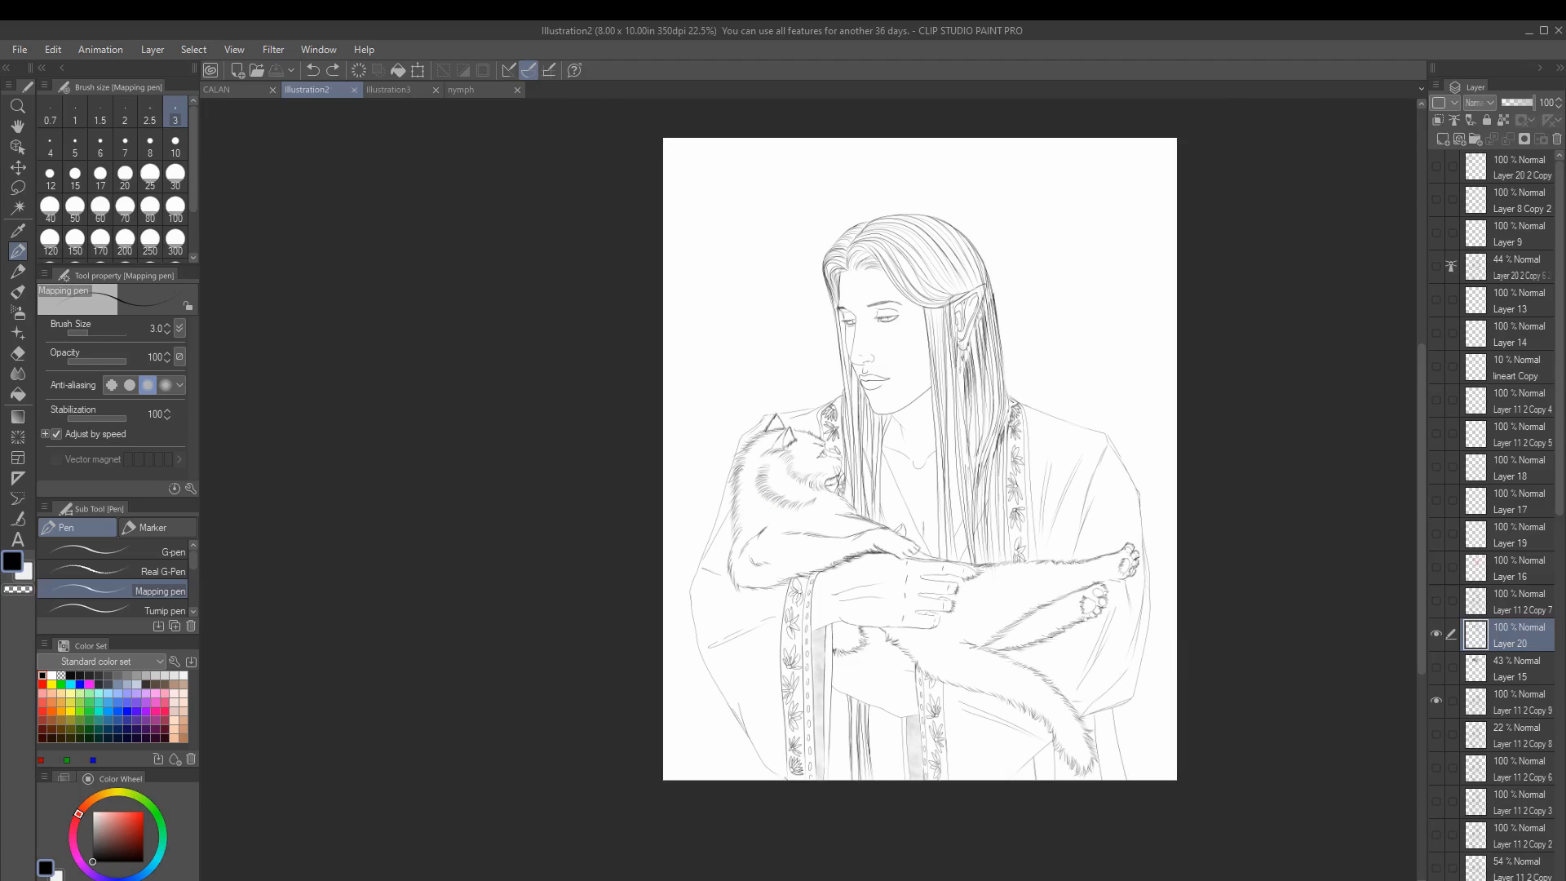
key(XF86AudioNext)
key(XF86AudioNext)
Step: Toggle Layer 11 2 Copy 9 to check the new hair ink, and erase that layer's old strands behind the ear
scroll(965, 246, up, 5)
alt+click(1437, 702)
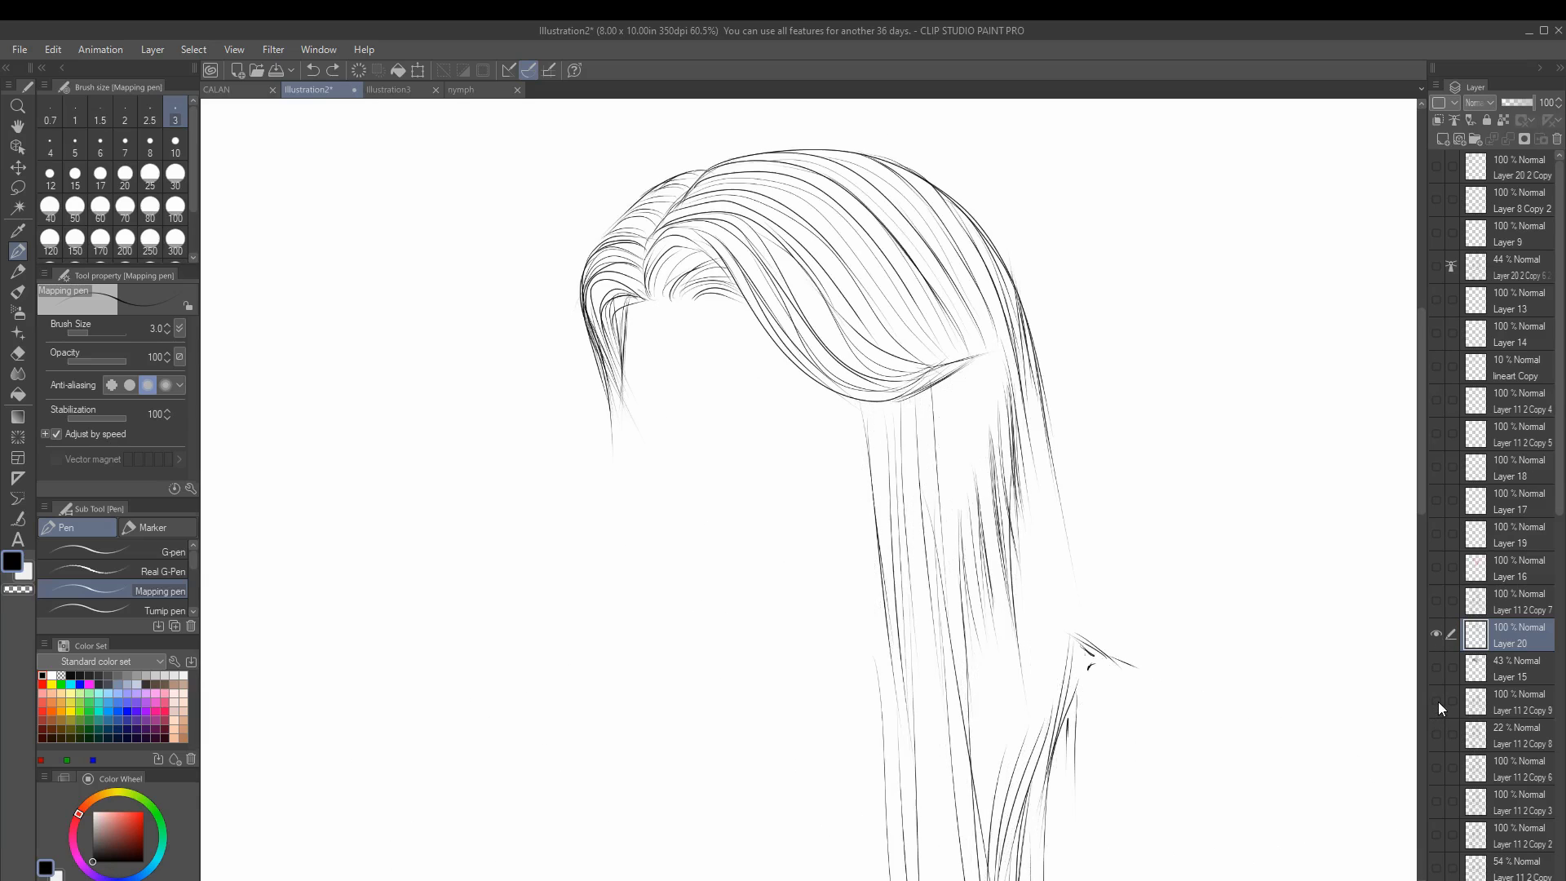
alt+click(1437, 702)
click(1520, 692)
key(e)
mouse_move(1016, 481)
mouse_down()
mouse_move(971, 604)
mouse_move(979, 787)
mouse_move(1043, 610)
mouse_up()
mouse_move(1018, 359)
mouse_down()
mouse_move(1052, 571)
mouse_move(1008, 427)
mouse_up()
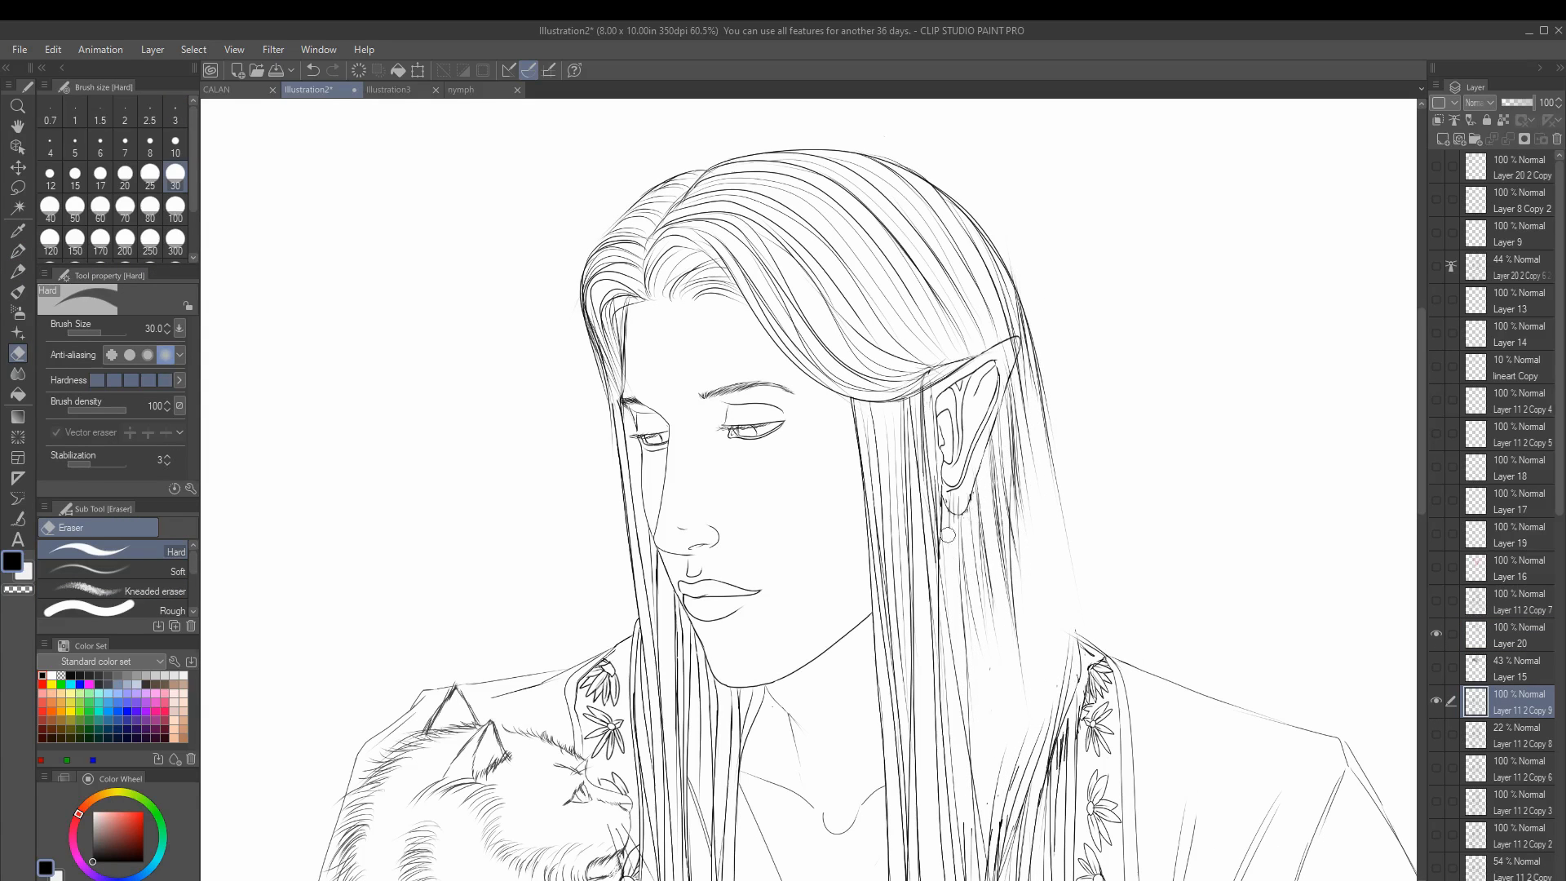
Step: Erase the earring below the earlobe and the leftover old strands behind the ear
drag(948, 536, 938, 604)
key(ctrl+z)
drag(1053, 580, 1021, 380)
drag(976, 509, 957, 523)
Step: Reduce the eraser to size 7 and erase the Layer 20 hair strands that overlap the ear
ctrl+shift+click(979, 307)
key(bracketleft)
key(bracketleft)
key(bracketleft)
key(bracketleft)
key(bracketleft)
key(bracketleft)
key(bracketleft)
key(bracketleft)
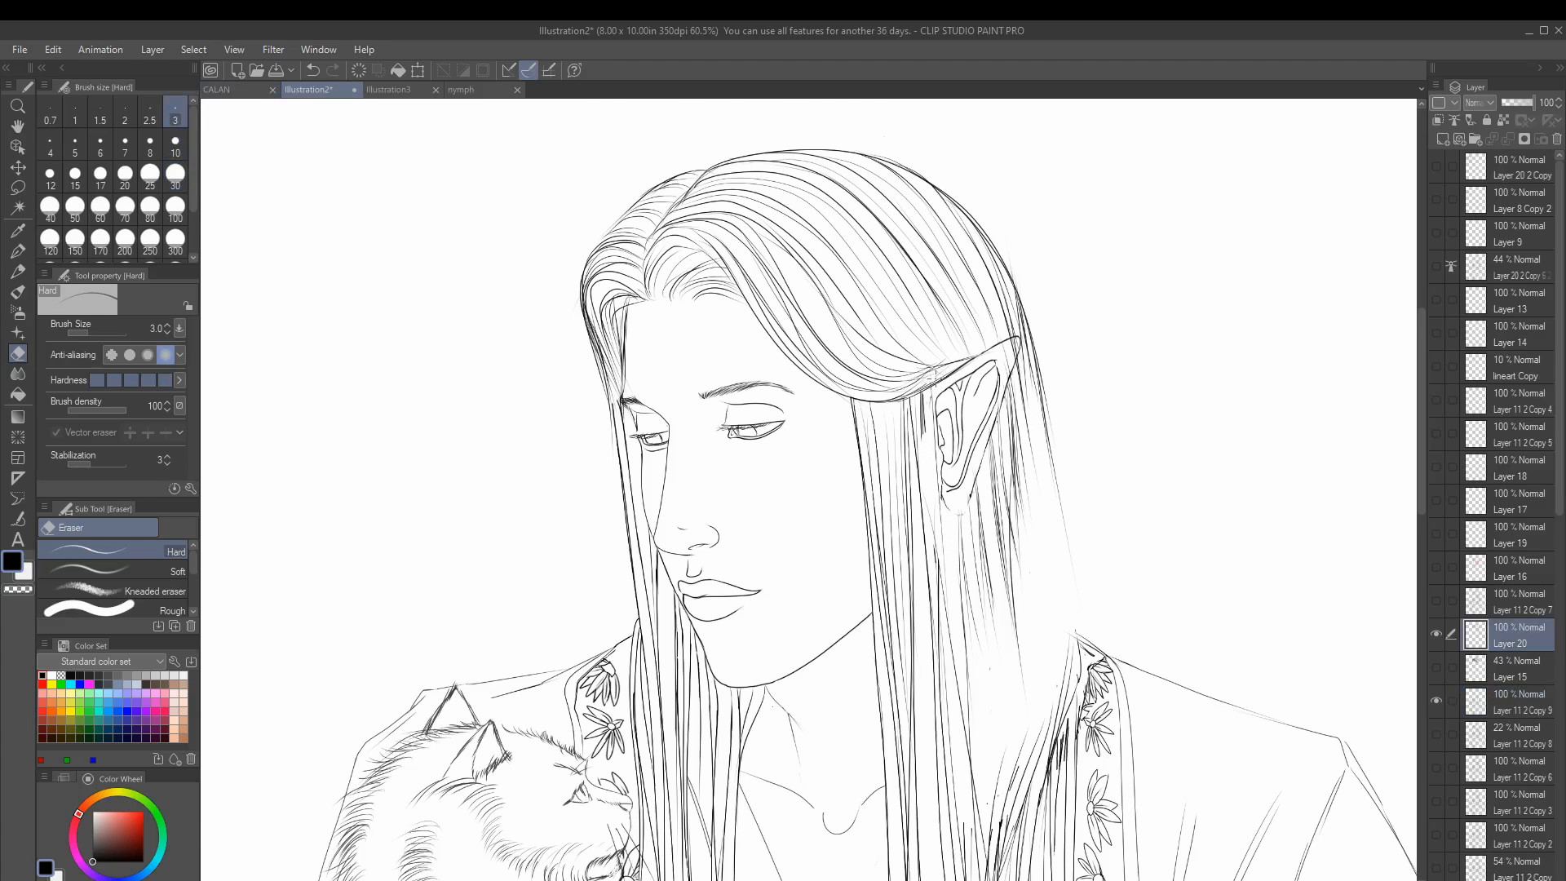
scroll(967, 392, up, 2)
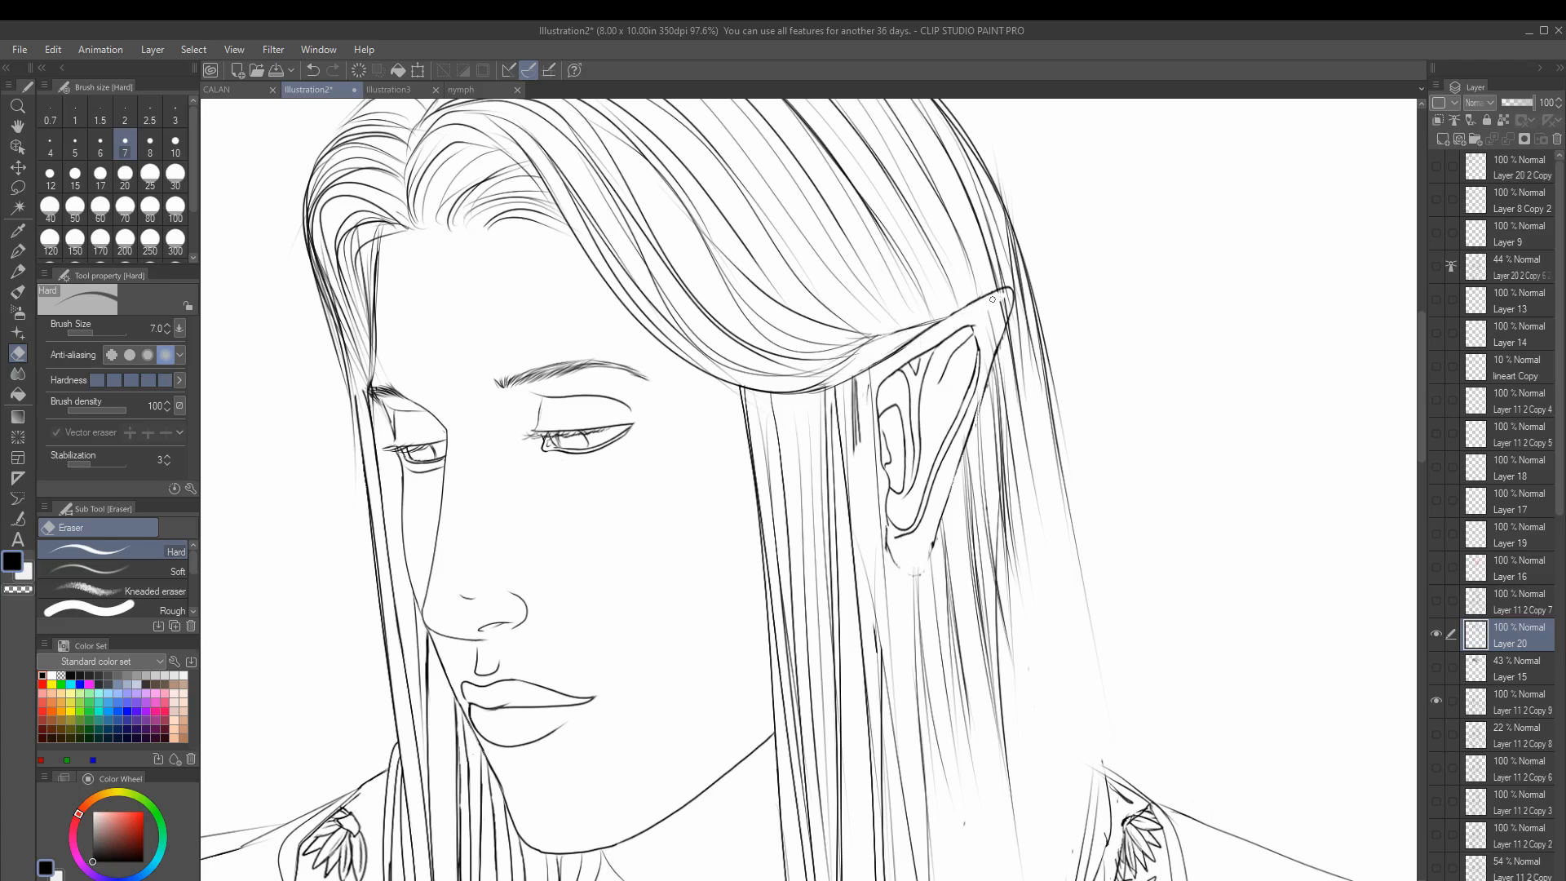
scroll(726, 151, up, 2)
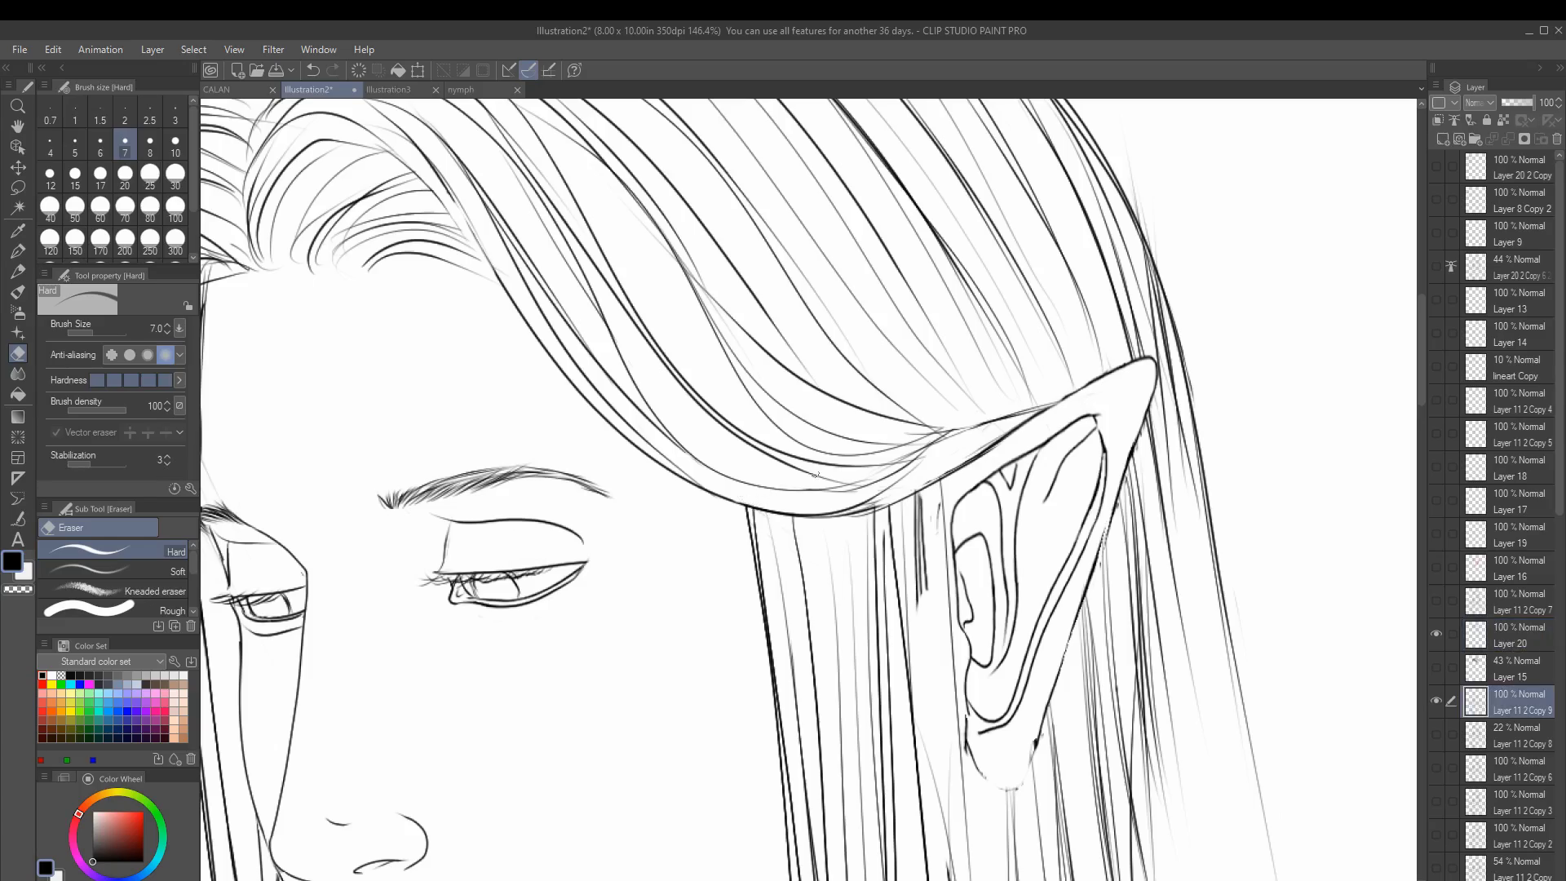
Step: Merge Layer 20's hair line art with Layer 11 2 Copy 9 and return to the Mapping pen
scroll(835, 221, down, 2)
right_click(1509, 716)
click(1403, 625)
scroll(811, 452, down, 3)
key(p)
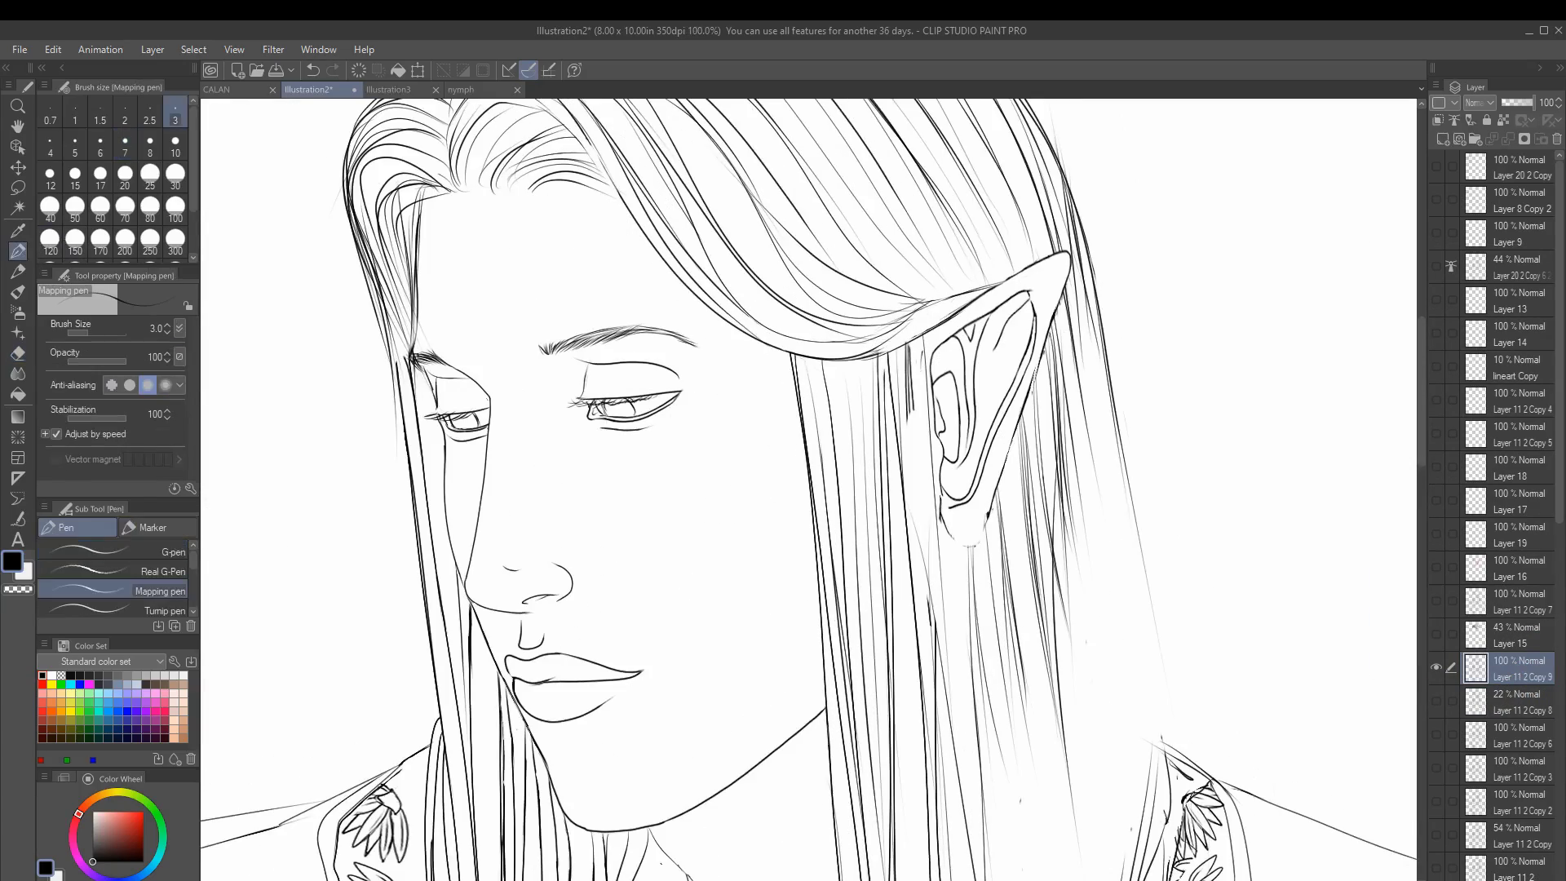
Step: Erase the leftover strands and rough line ends around the elf's outer ear rim and earlobe
scroll(812, 452, up, 5)
scroll(1020, 618, up, 4)
key(e)
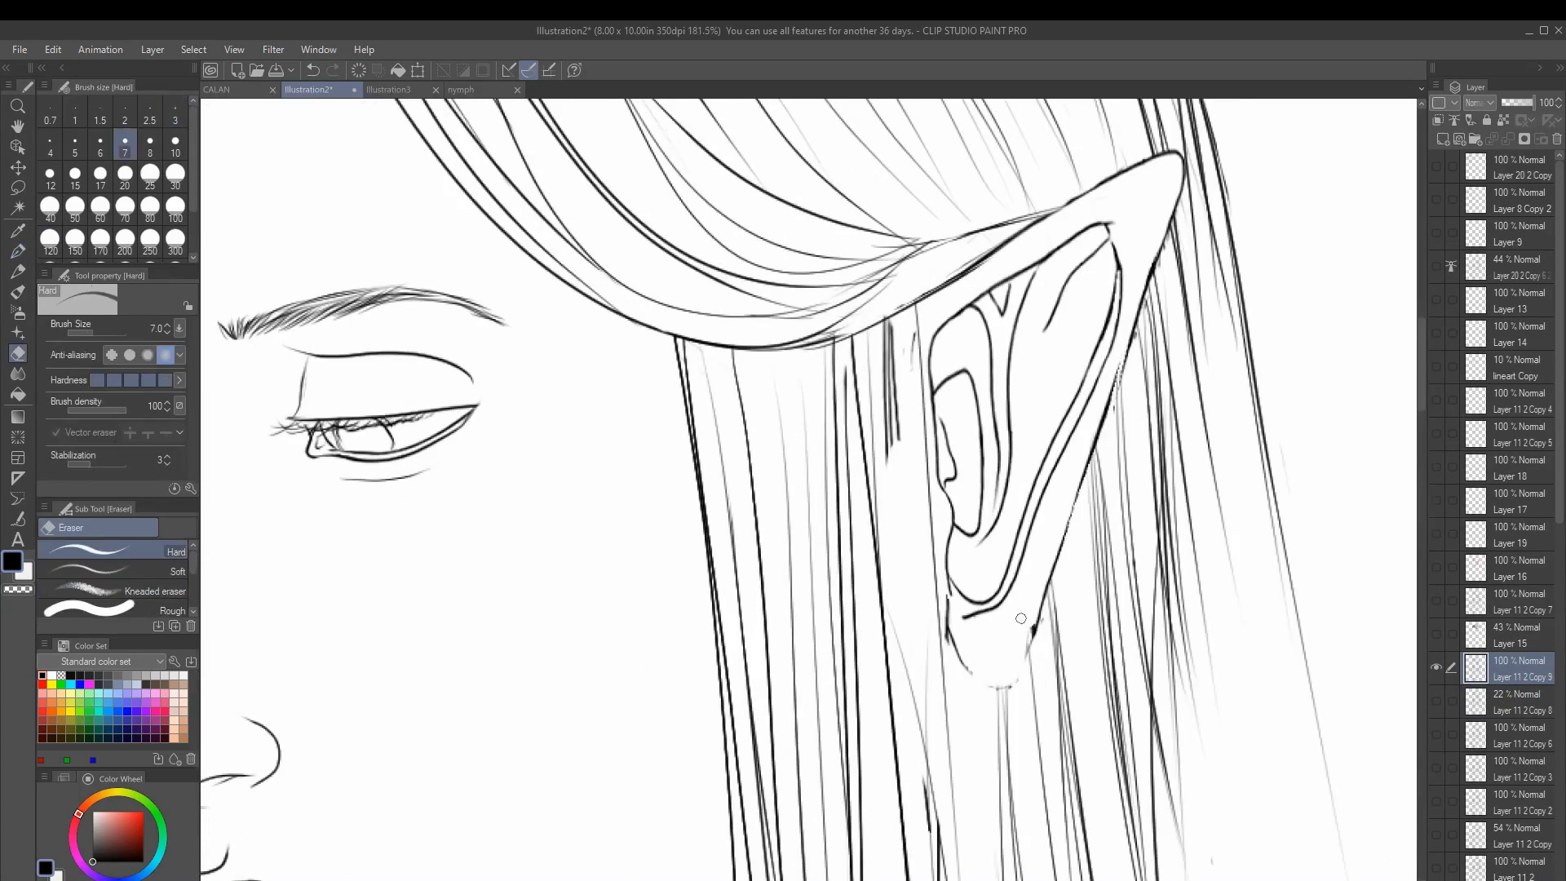
Step: Erase the messy, overlapping hair strands beside the flower trim, from the shoulder down to the cat's back
scroll(915, 377, down, 3)
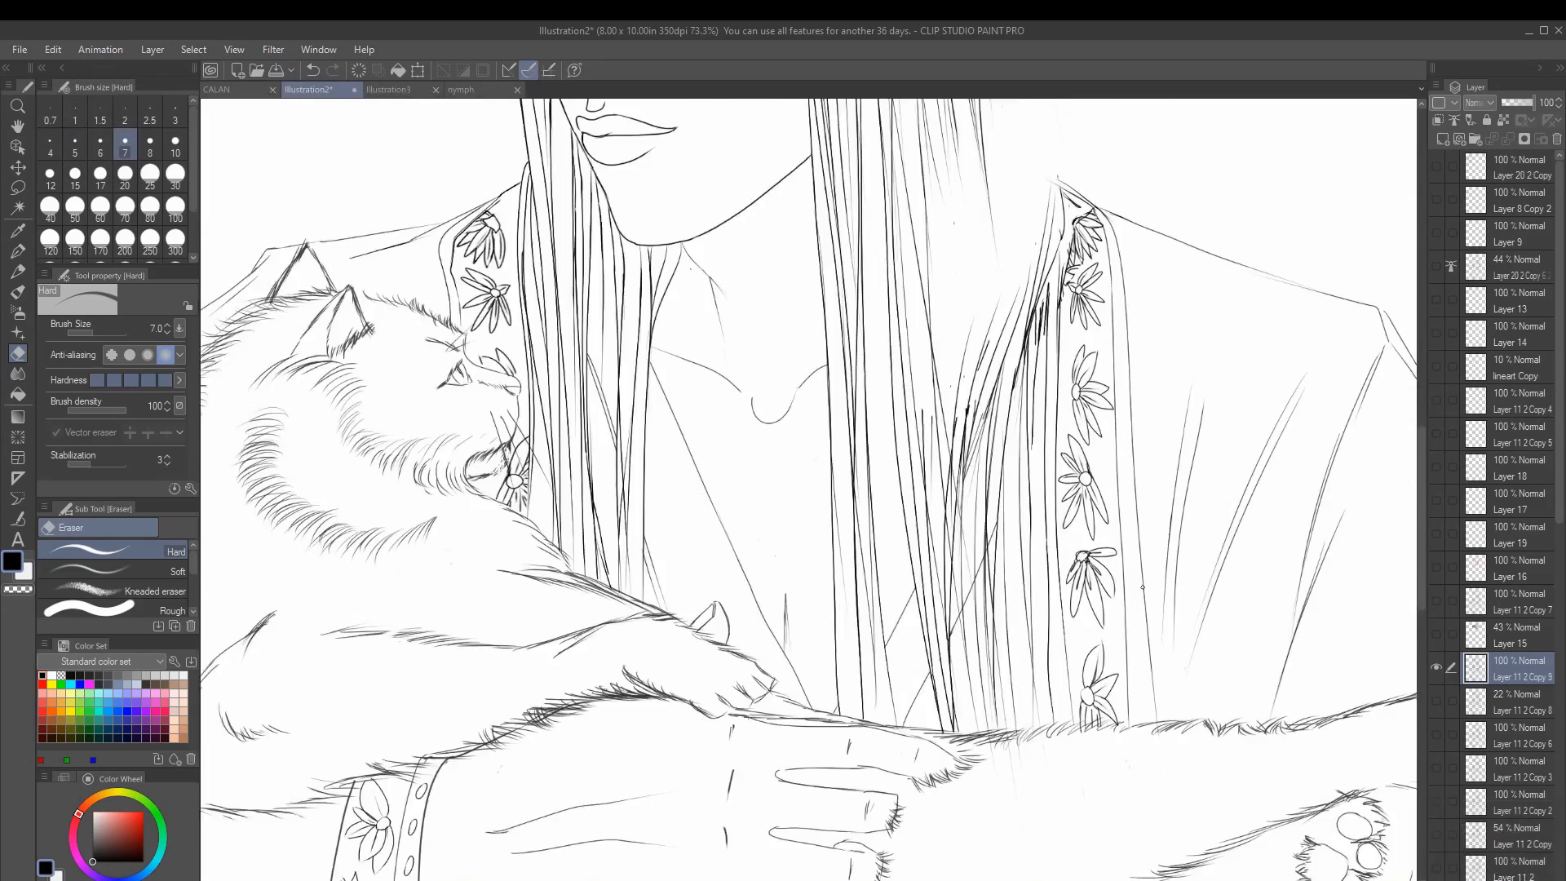
scroll(864, 242, up, 2)
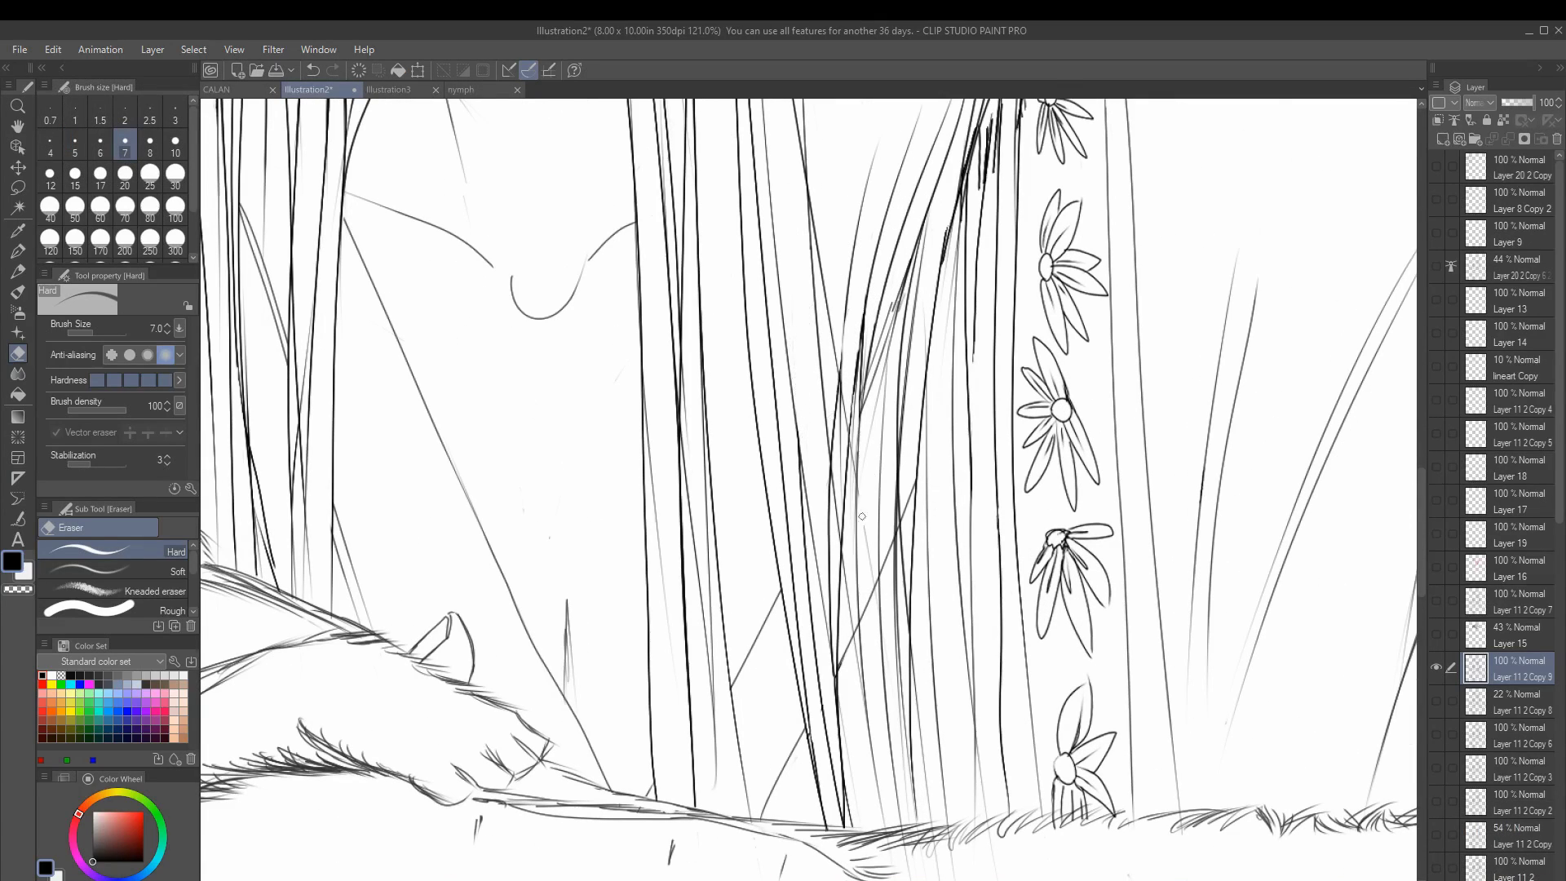
scroll(910, 145, up, 1)
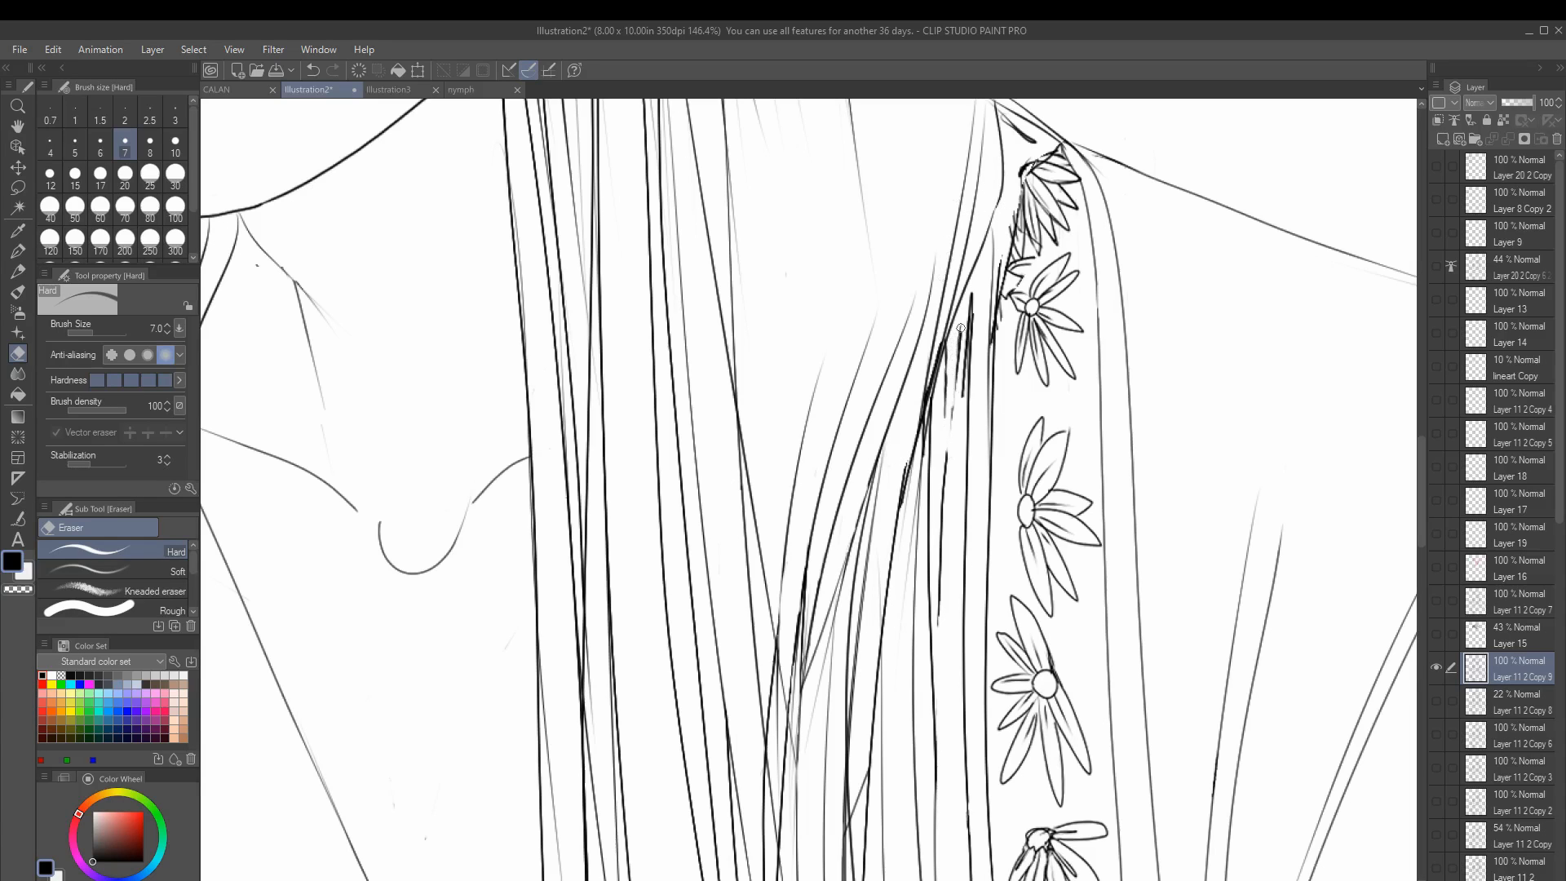
scroll(983, 269, down, 3)
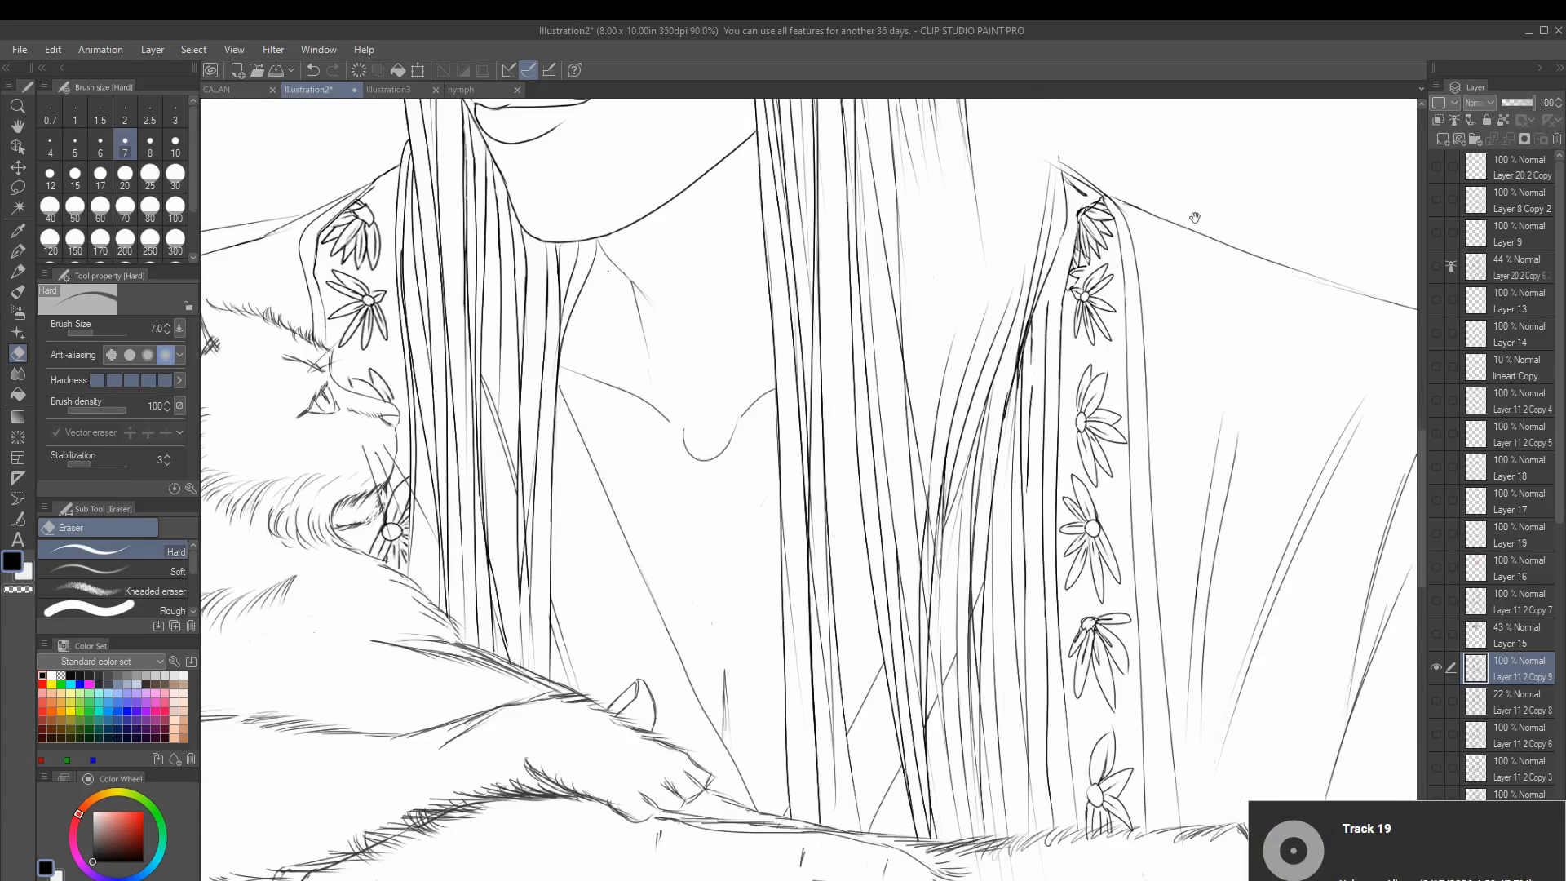
scroll(828, 351, up, 2)
scroll(800, 423, up, 1)
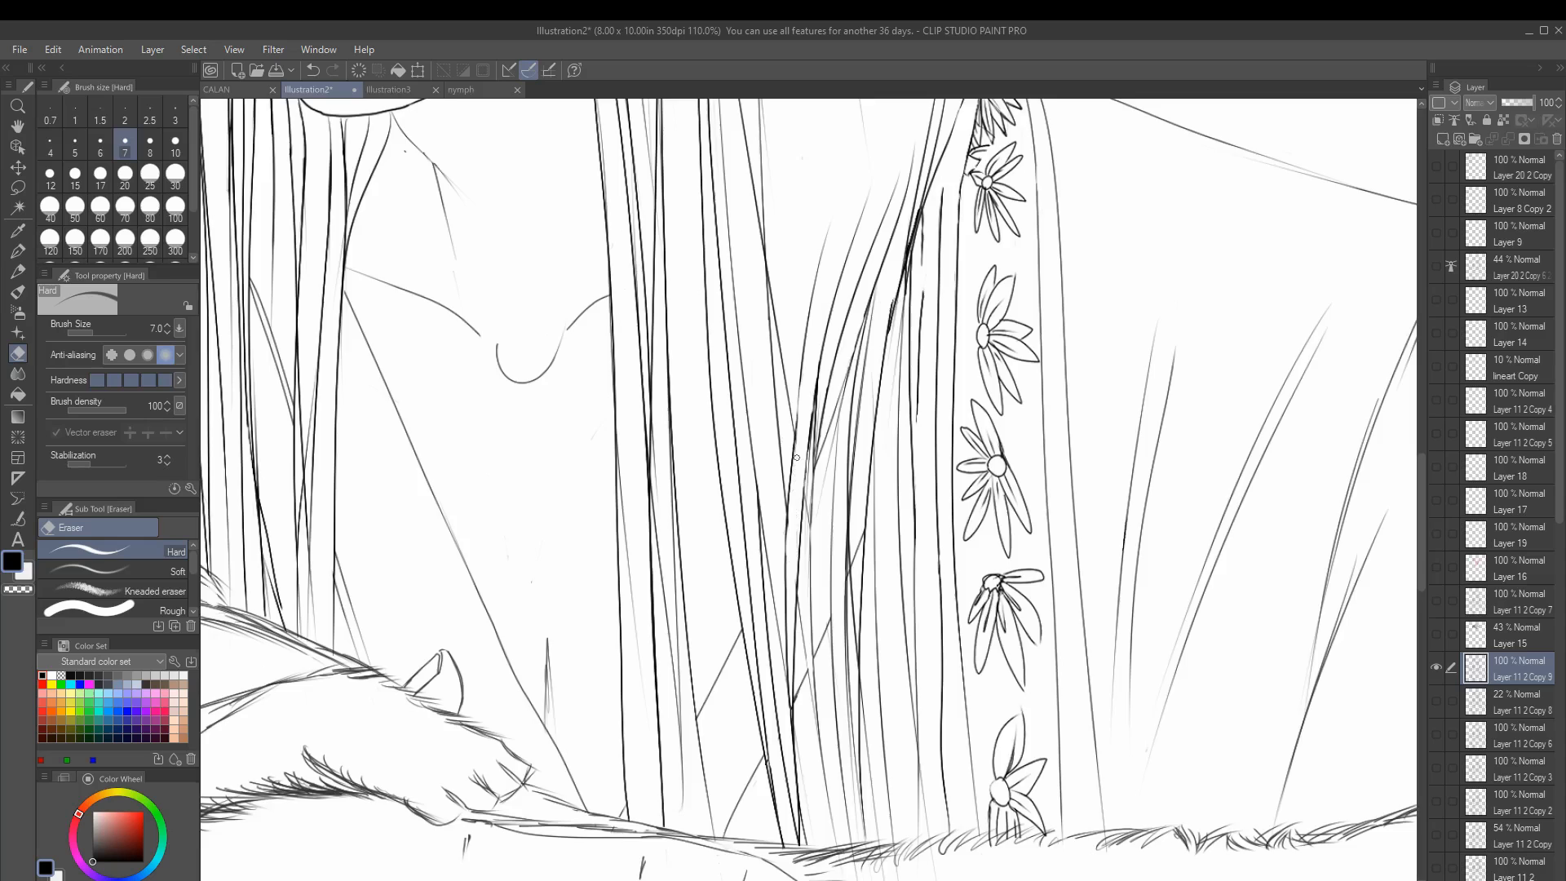
scroll(796, 457, down, 2)
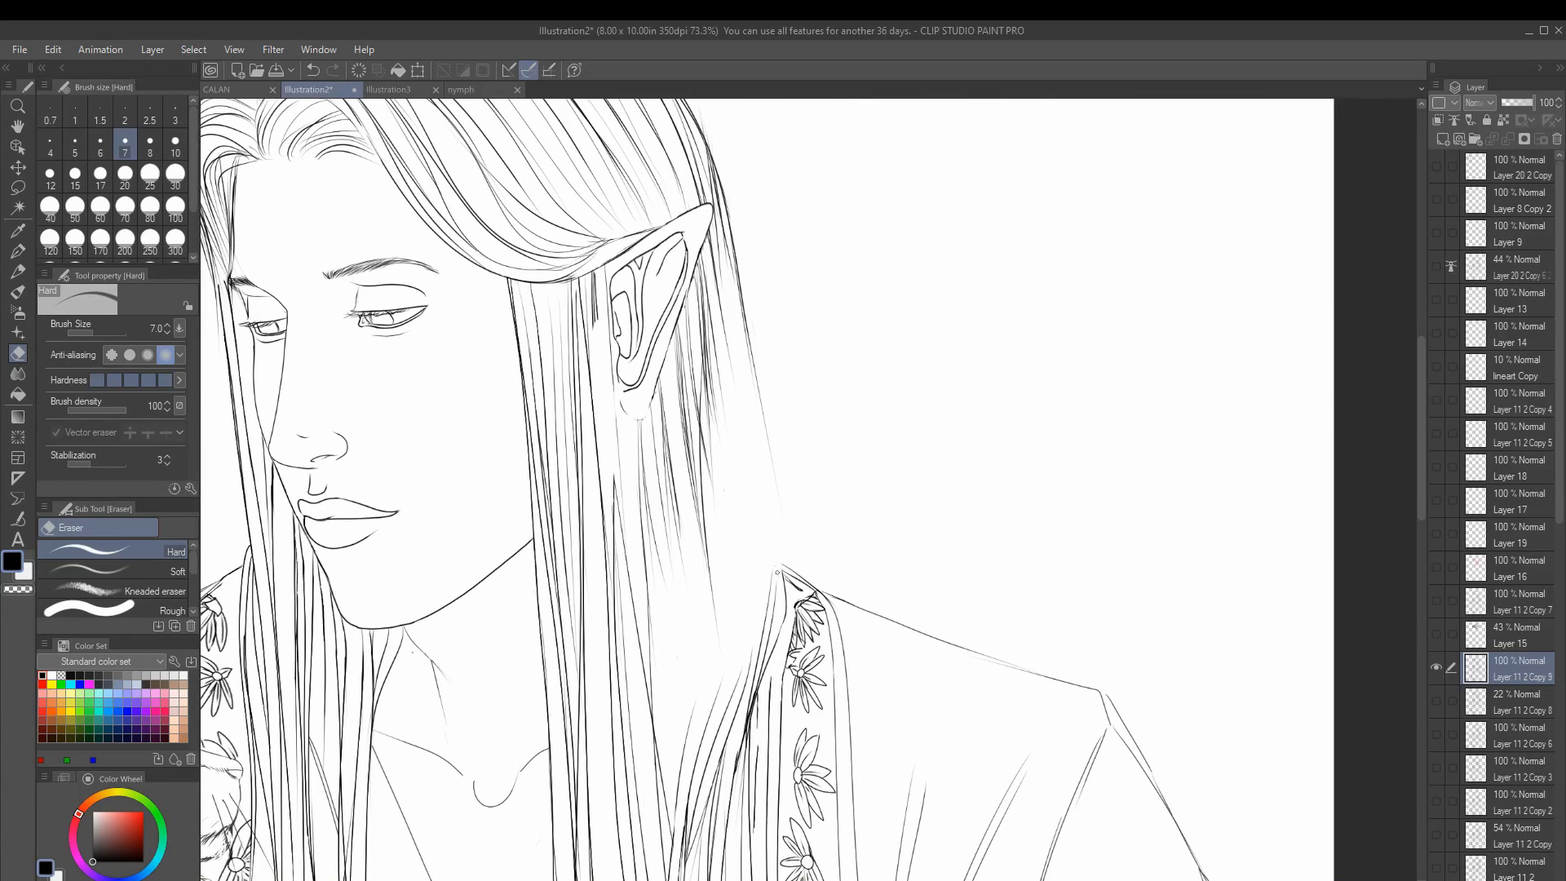
Step: Ink long strands from behind the ear down to the shoulder with the size 3 Mapping pen, and close the earlobe outline
key(p)
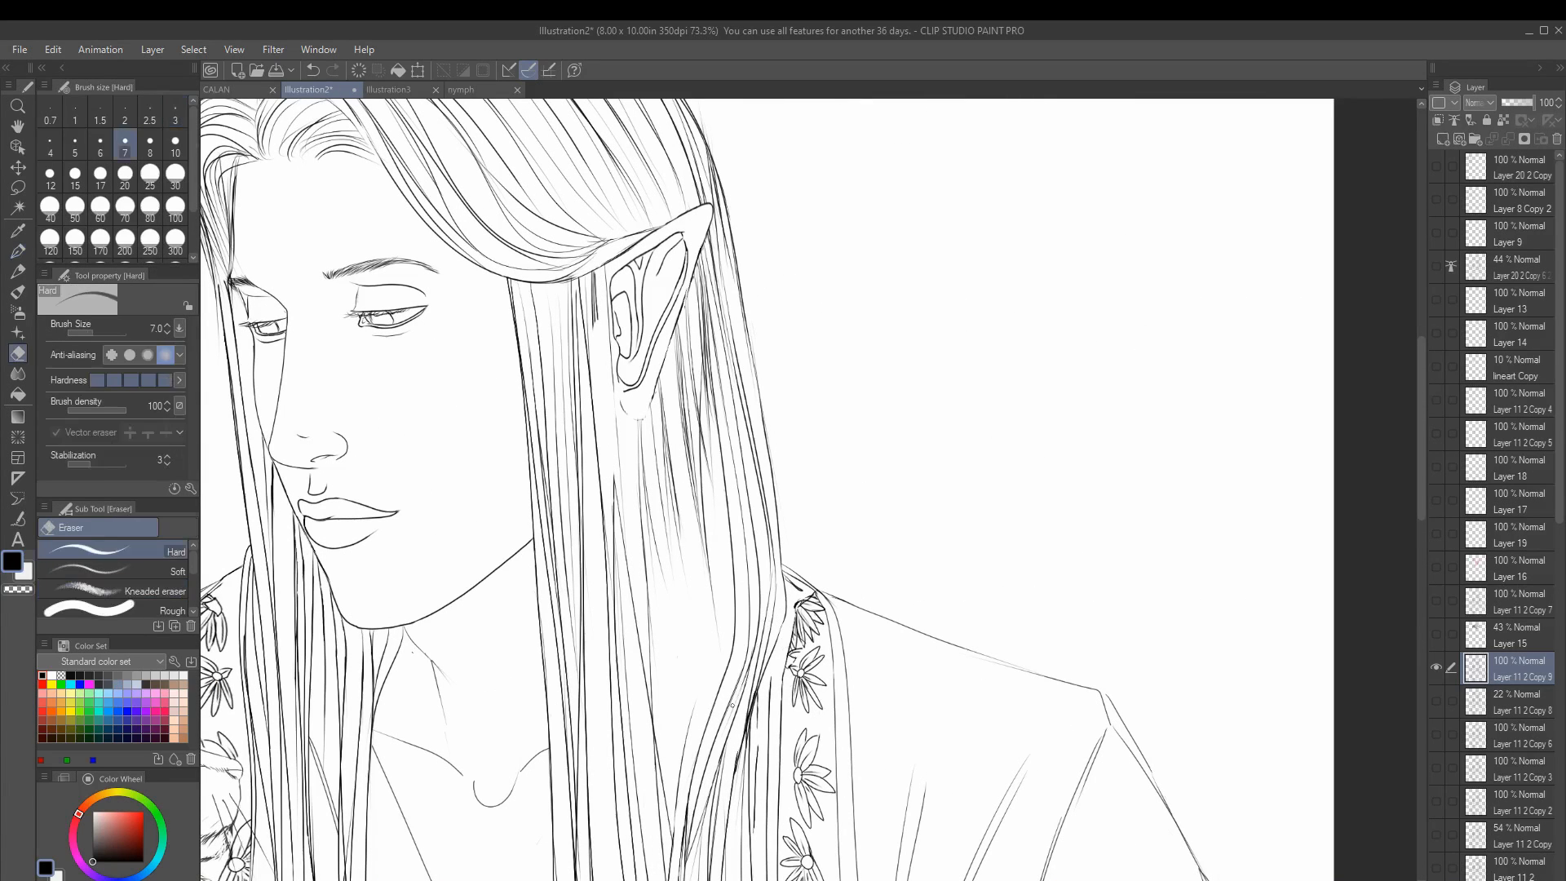
scroll(697, 608, down, 3)
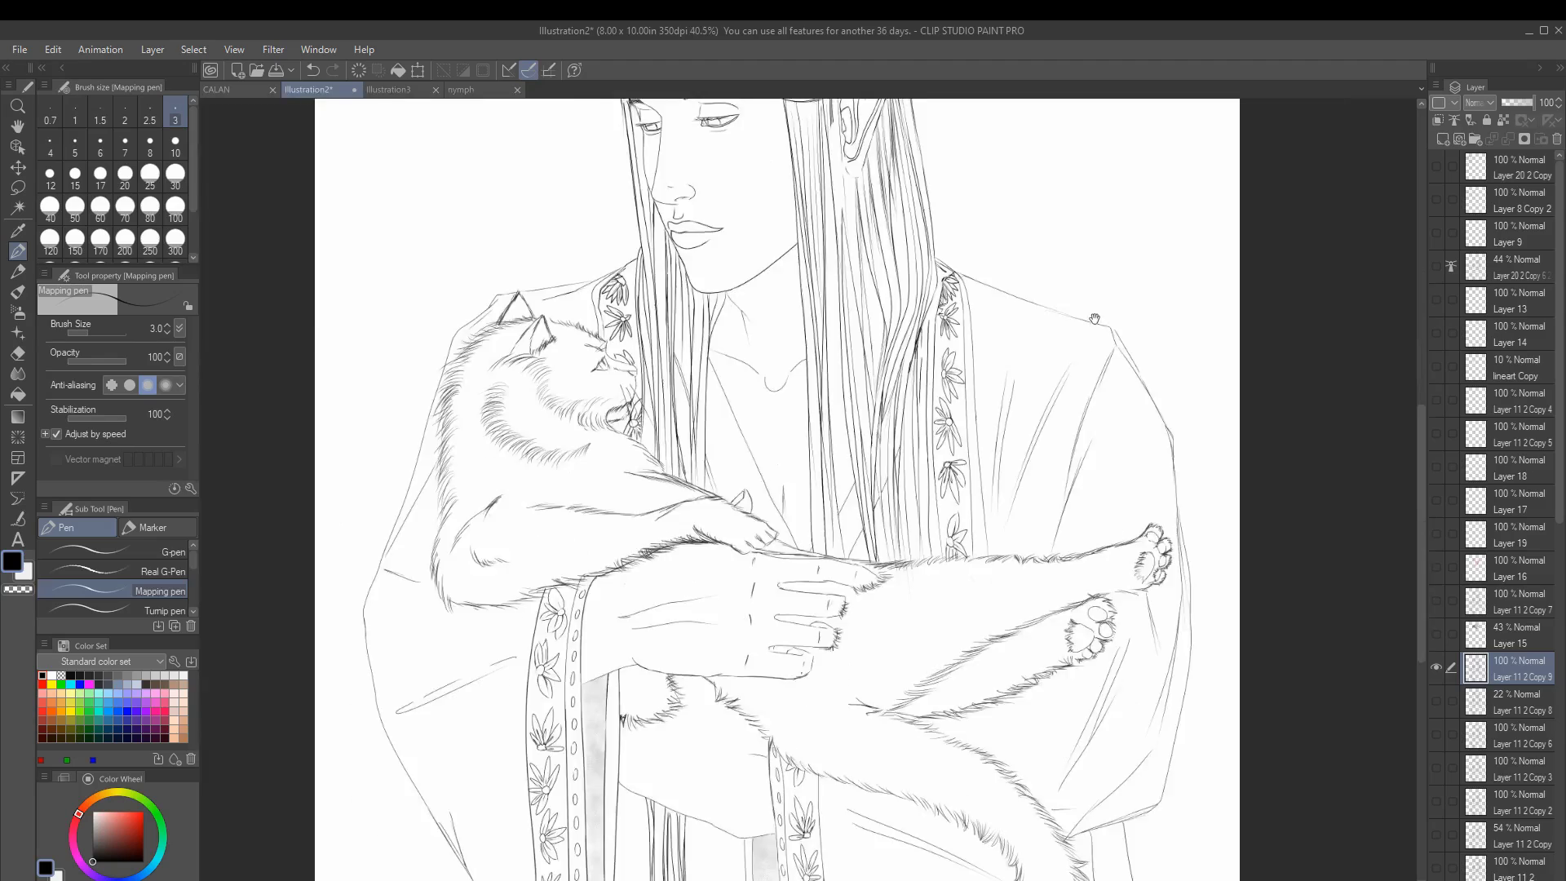
scroll(773, 452, up, 2)
scroll(760, 327, up, 2)
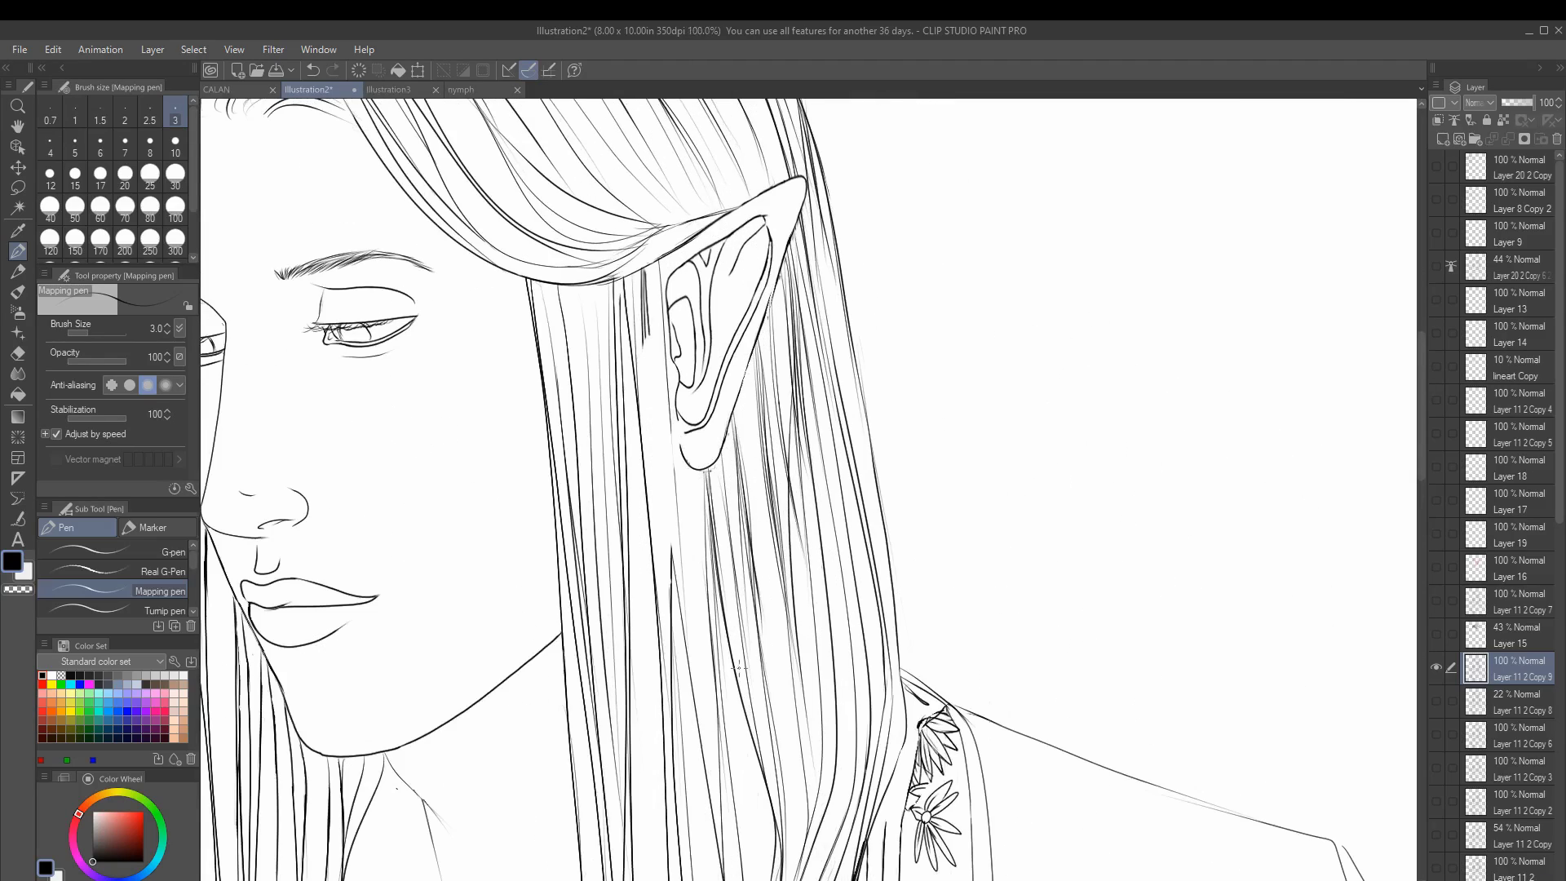
key(e)
key(p)
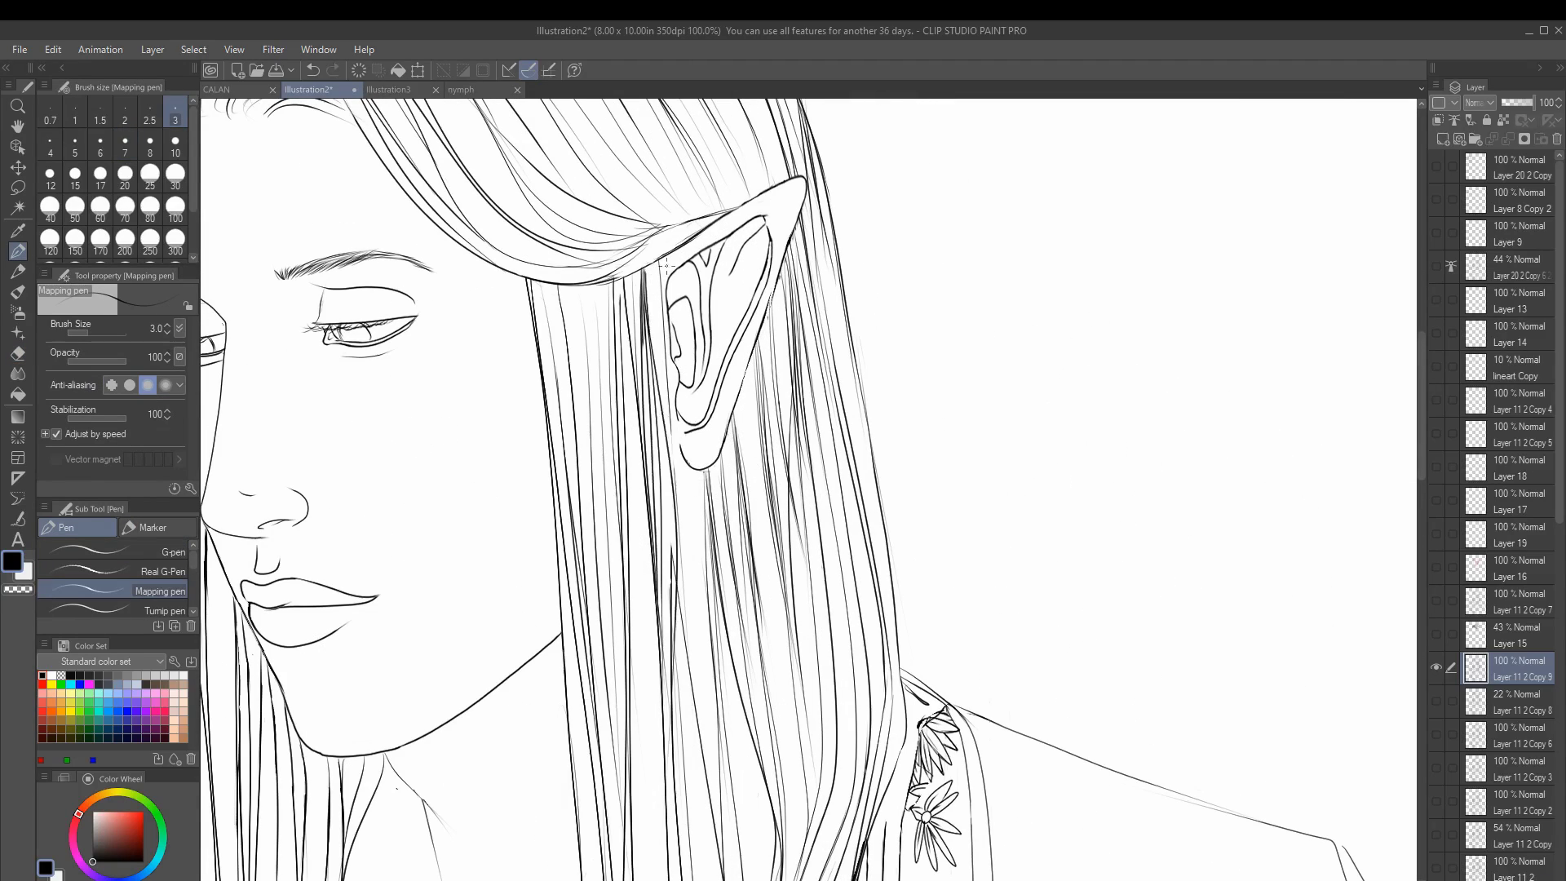
scroll(921, 452, down, 2)
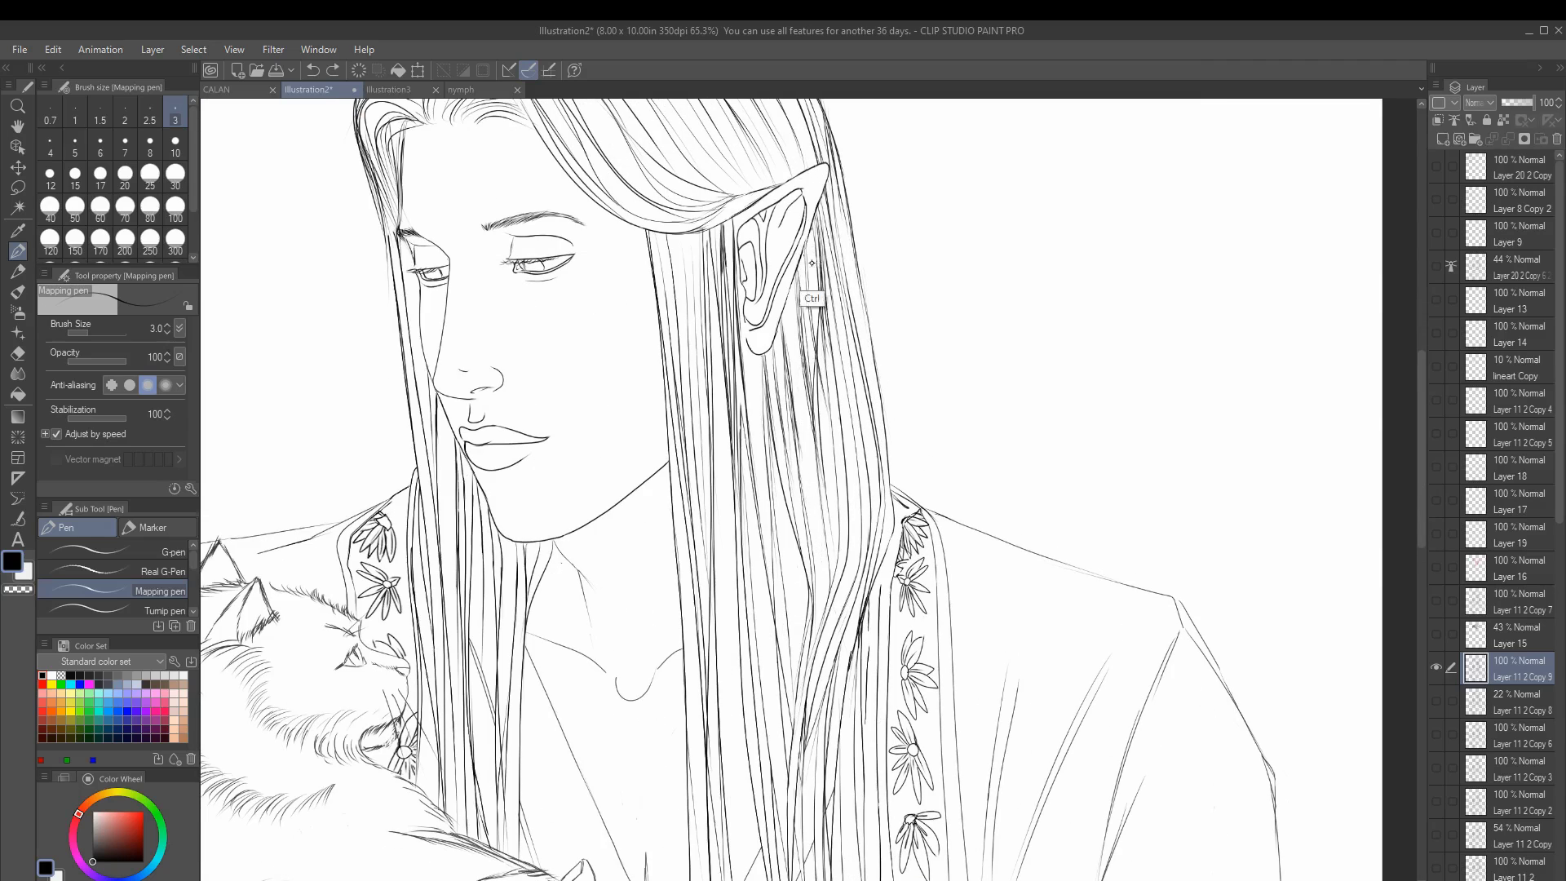
Step: Erase rough strand ends around the crown and forehead hairline, and retouch the short hairline strands
scroll(898, 253, down, 2)
scroll(703, 381, up, 4)
key(e)
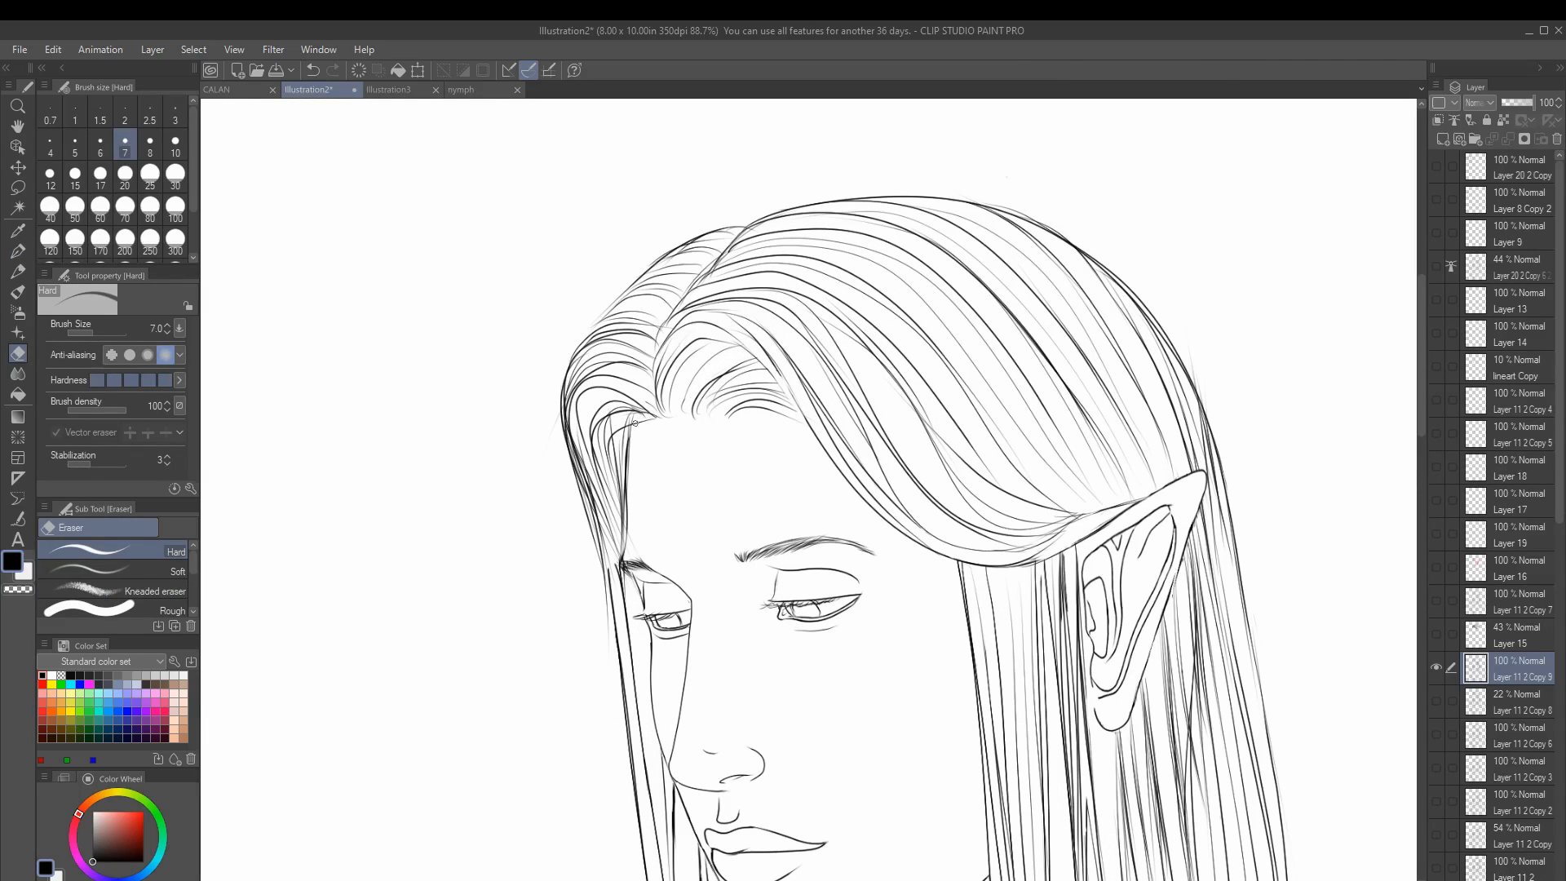
key(p)
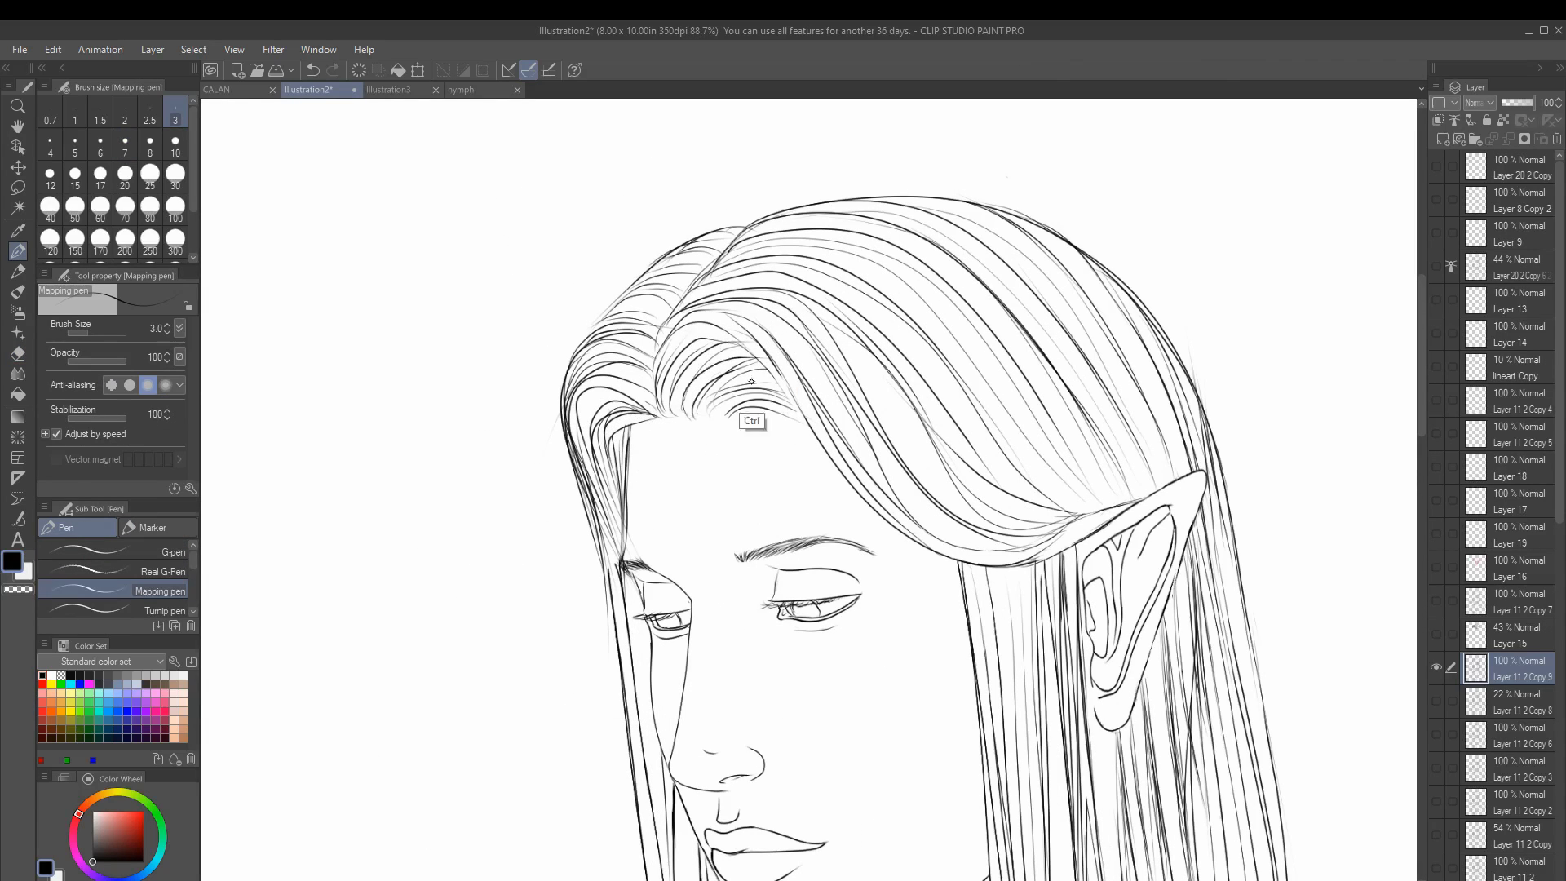
key(e)
scroll(751, 381, down, 2)
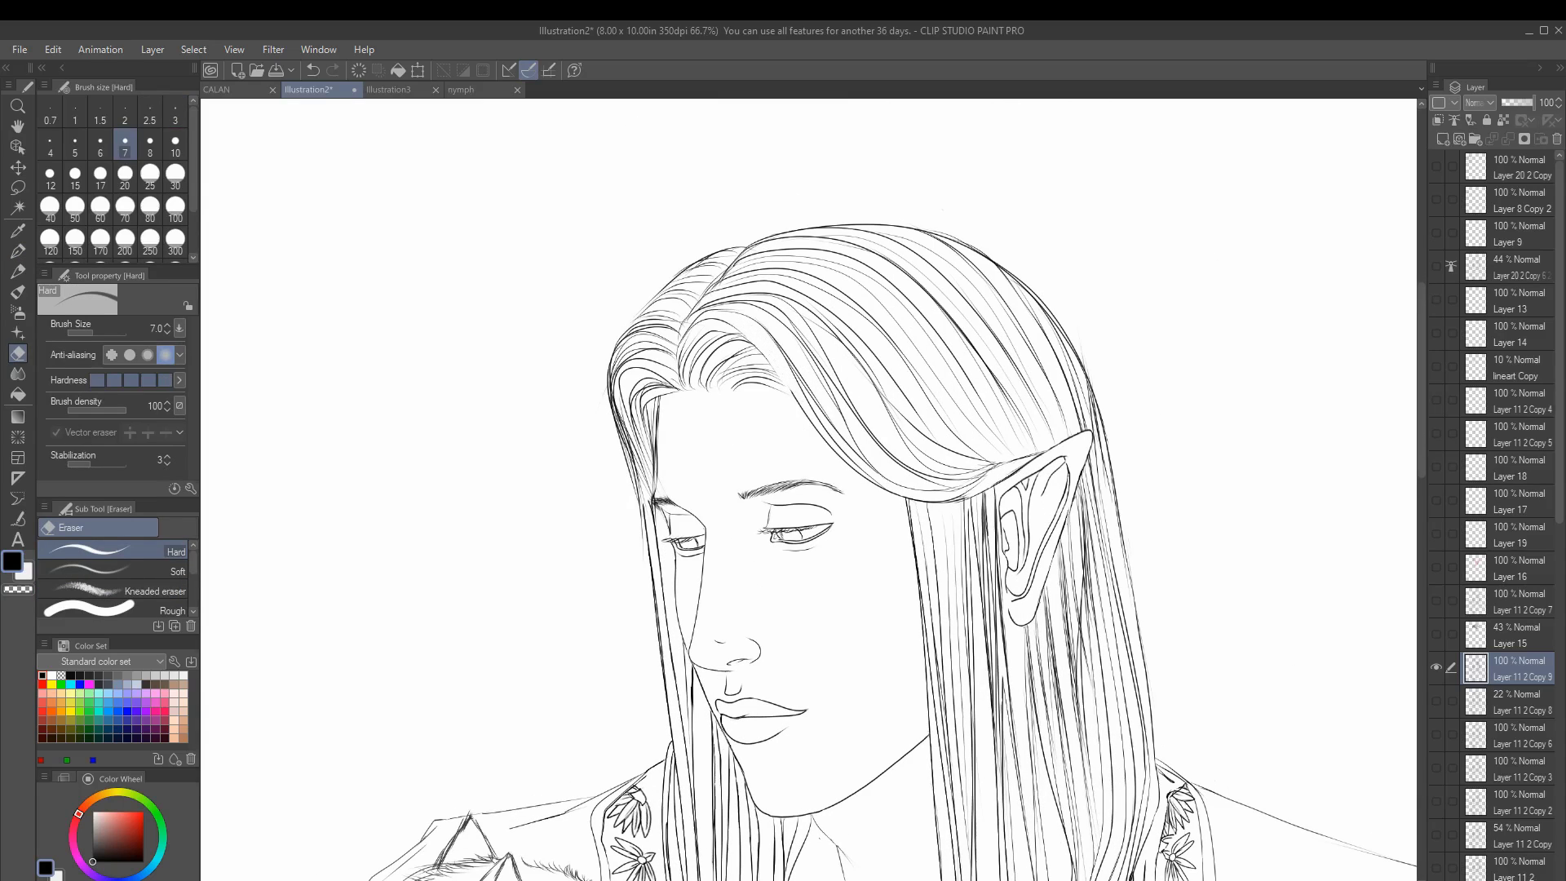
Step: In the mirrored view, ink extra strands sweeping from the parting toward the ear and erase their stray ends
scroll(948, 457, up, 2)
key(p)
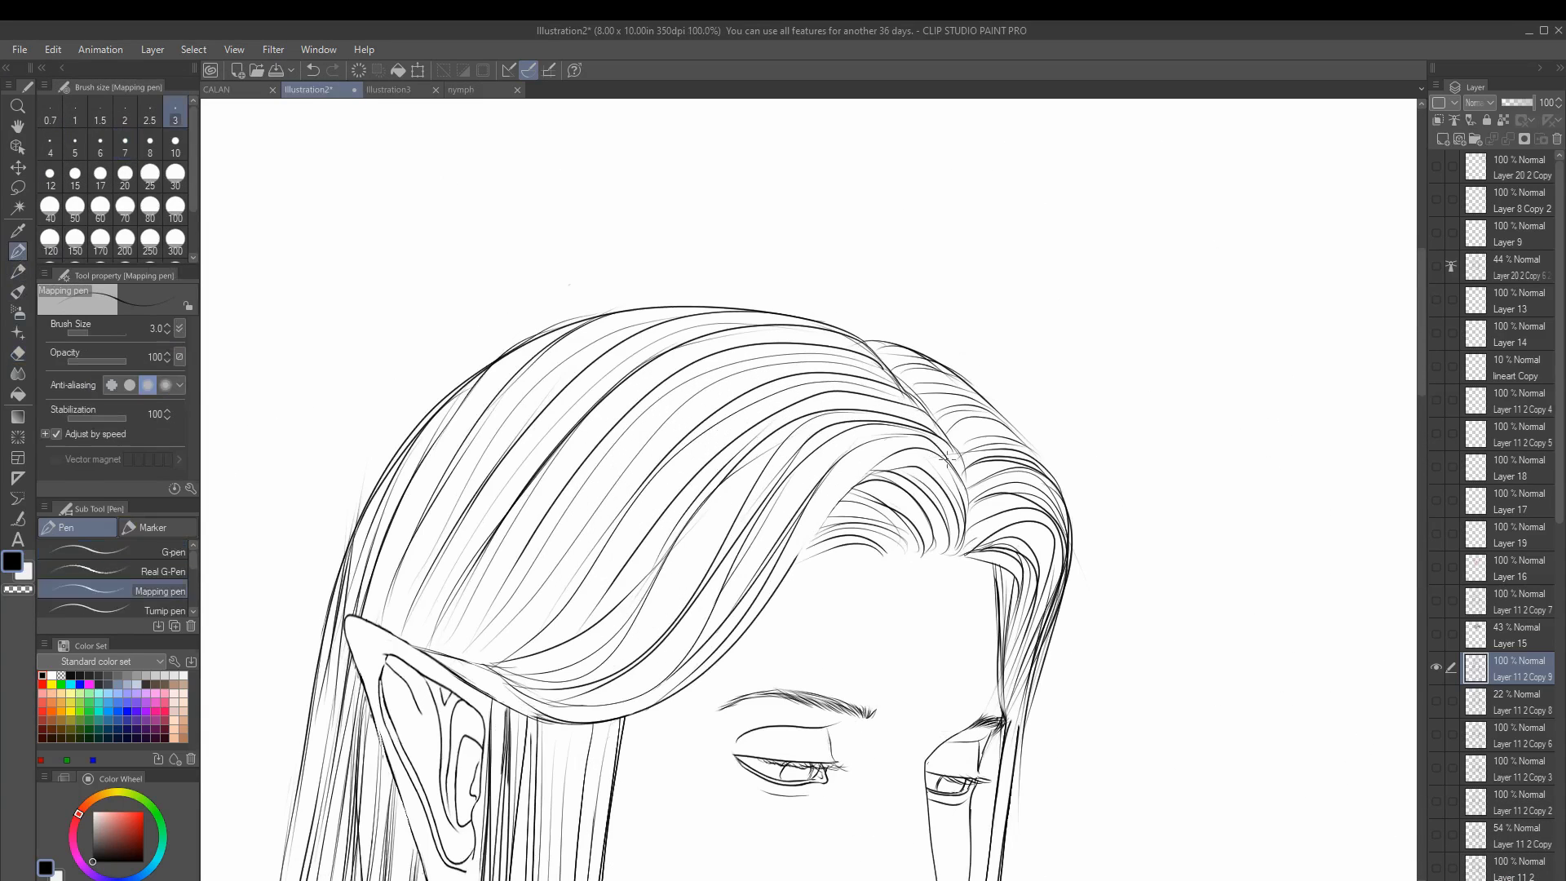
key(e)
key(p)
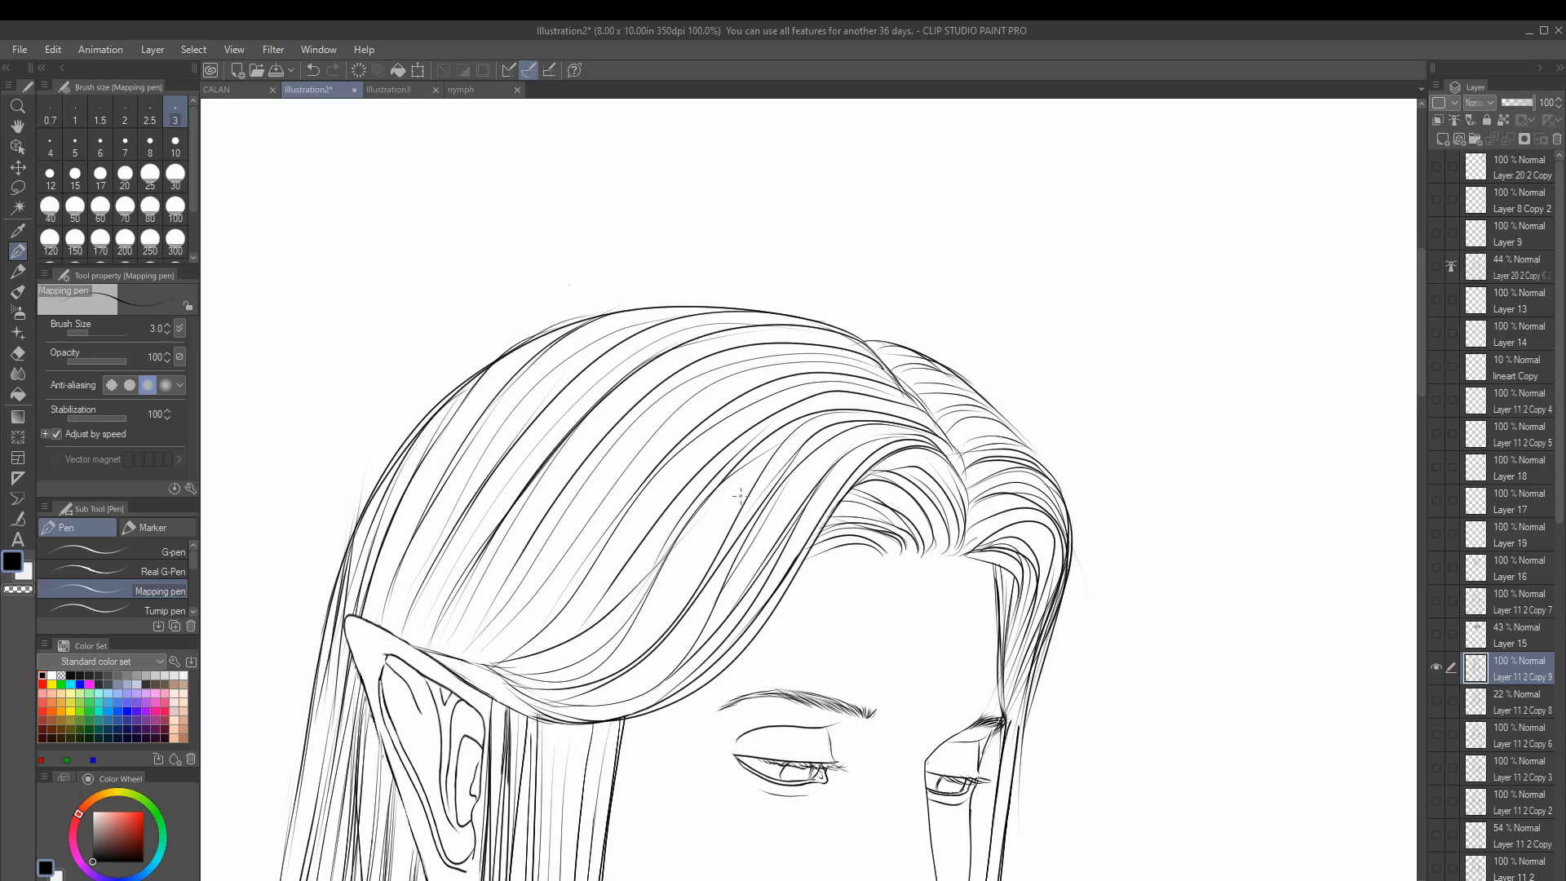
key(e)
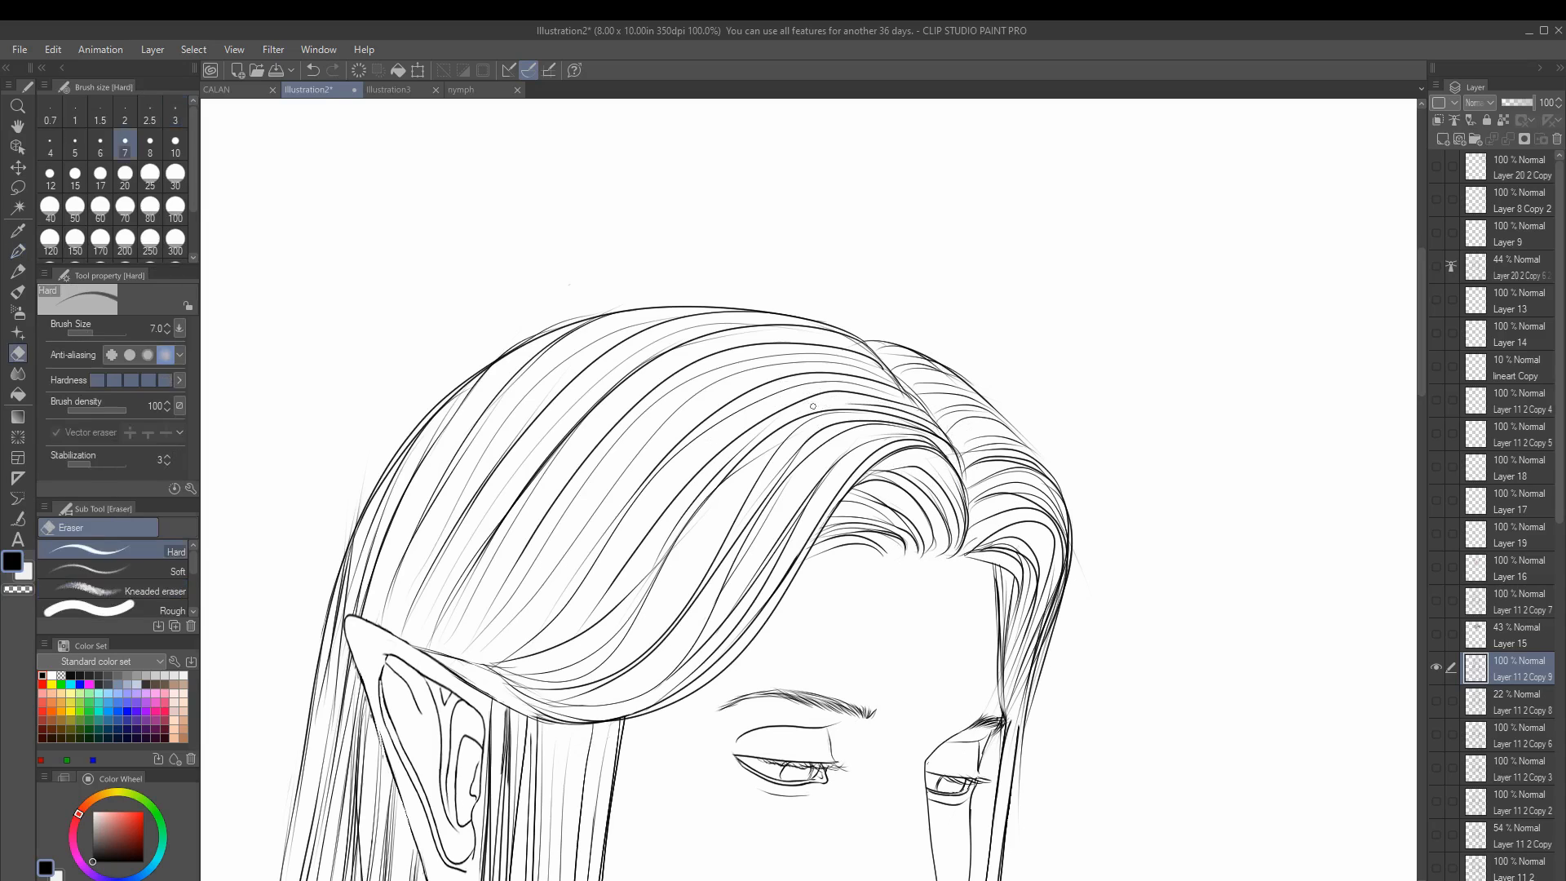
key(p)
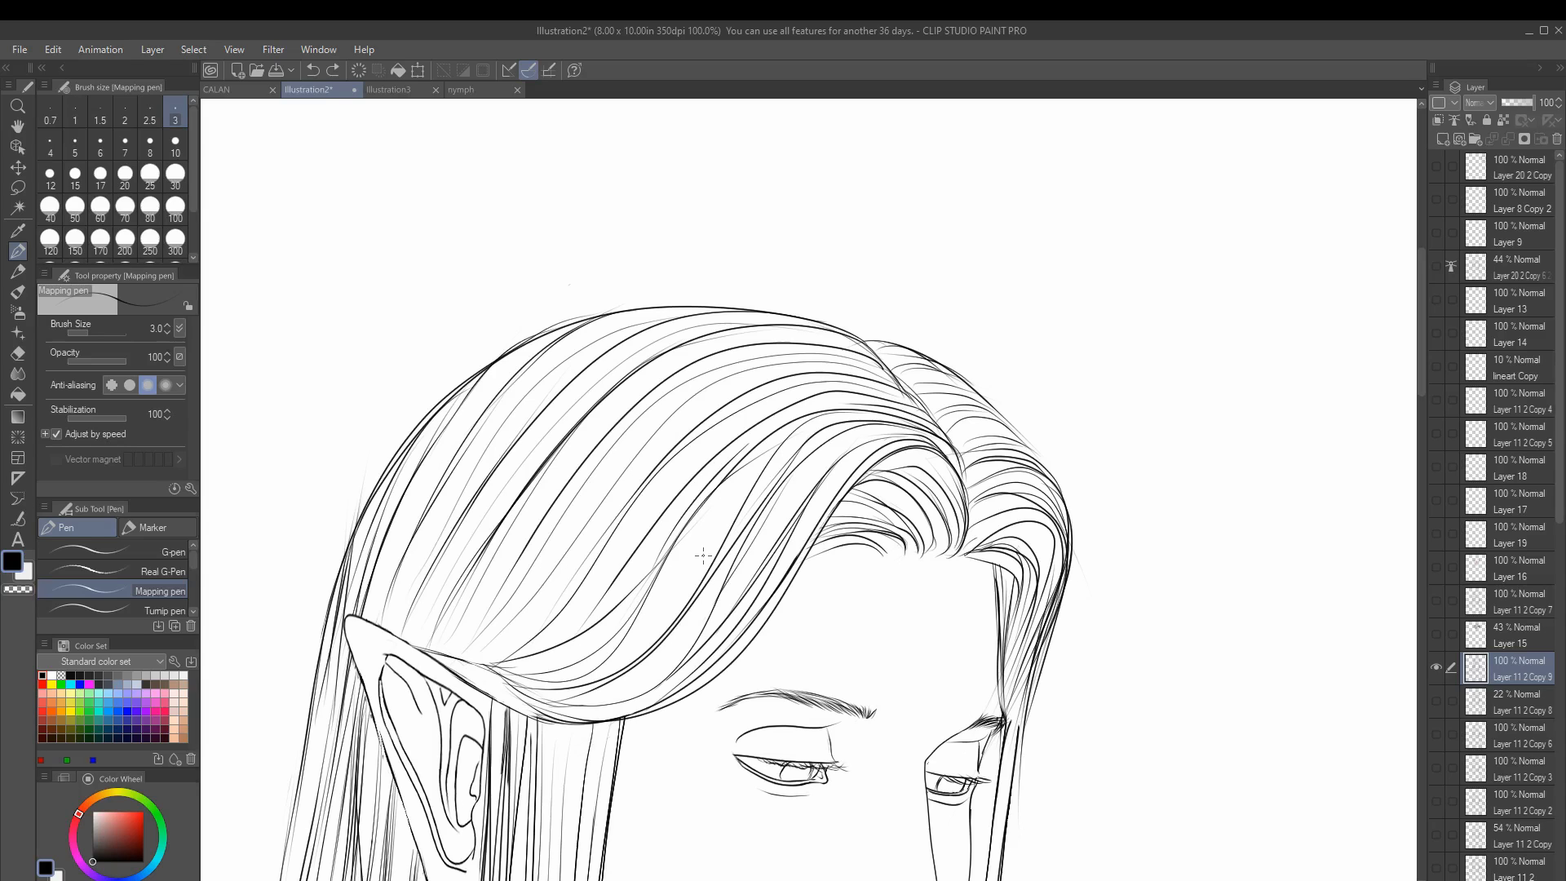
drag(963, 510, 1034, 546)
key(e)
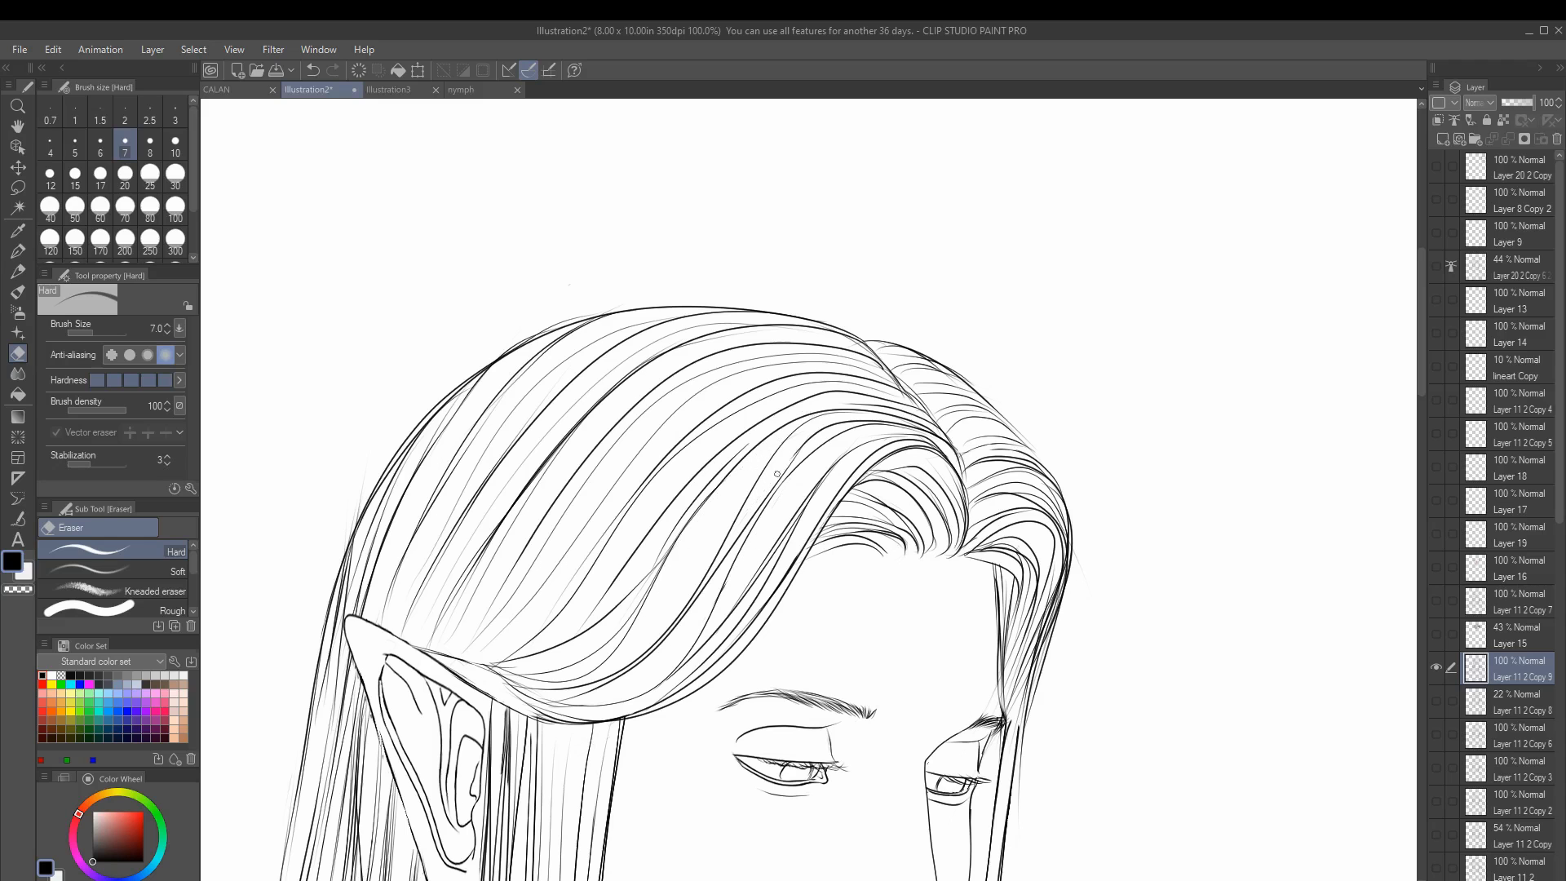
key(p)
Step: Clean up the thick stray strokes where the long hair meets the flower trim below the shoulder
key(p)
scroll(814, 542, down, 3)
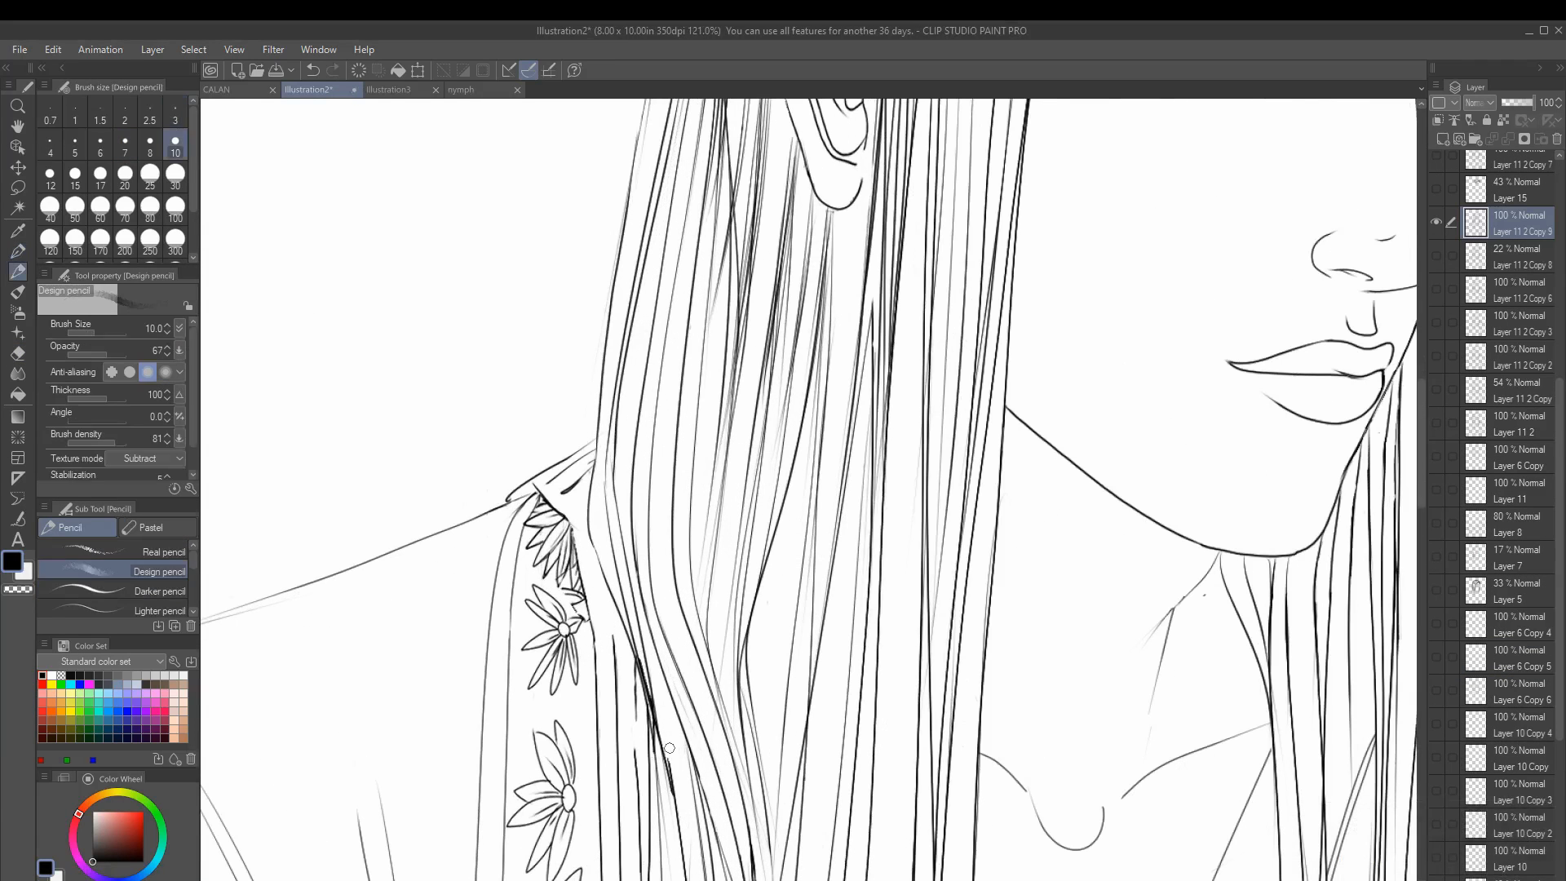
key(e)
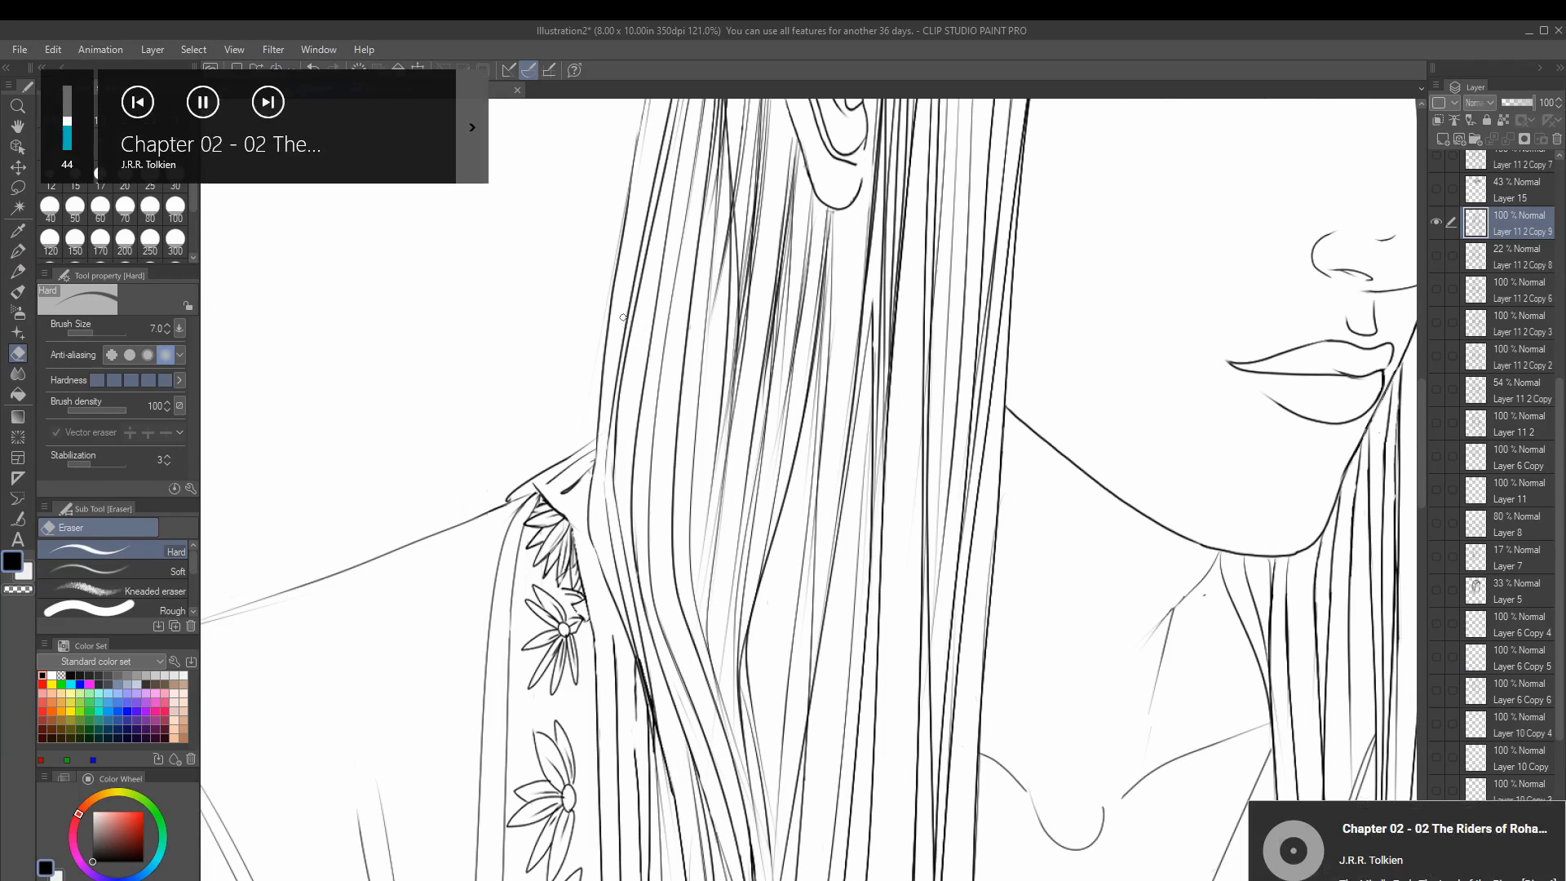
Step: Erase stray marks along the robe's outer sleeve and retouch its contour beside the cat's paws
scroll(669, 747, down, 4)
scroll(642, 553, up, 4)
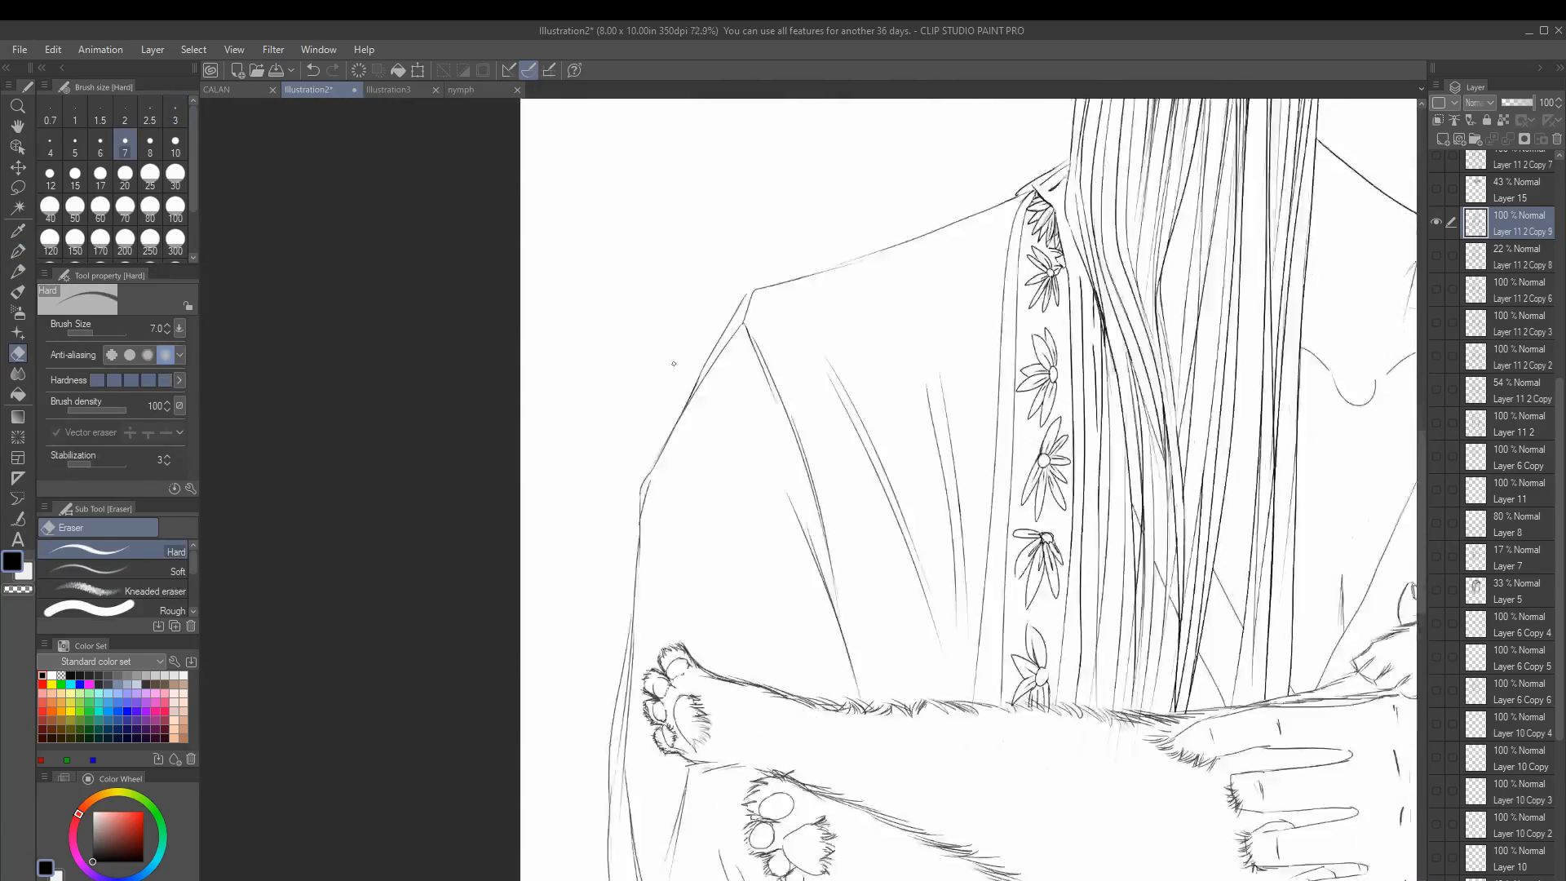
key(p)
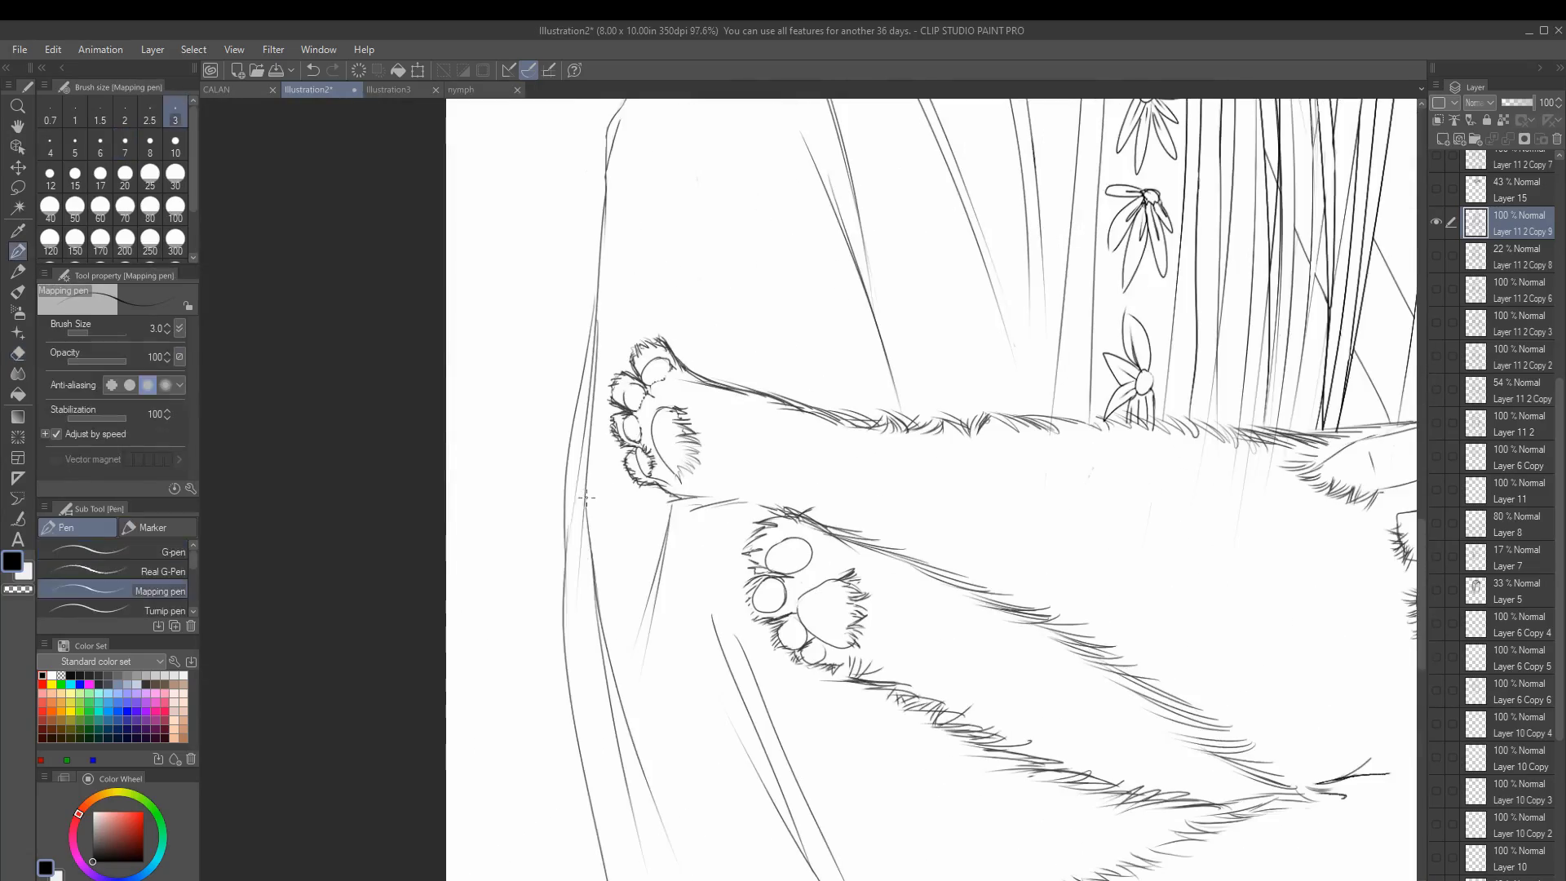
scroll(596, 323, down, 3)
scroll(514, 487, up, 4)
Step: Clean up the sleeve's lower hem near the cat's tail by erasing doubled lines and re-inking the edge
key(e)
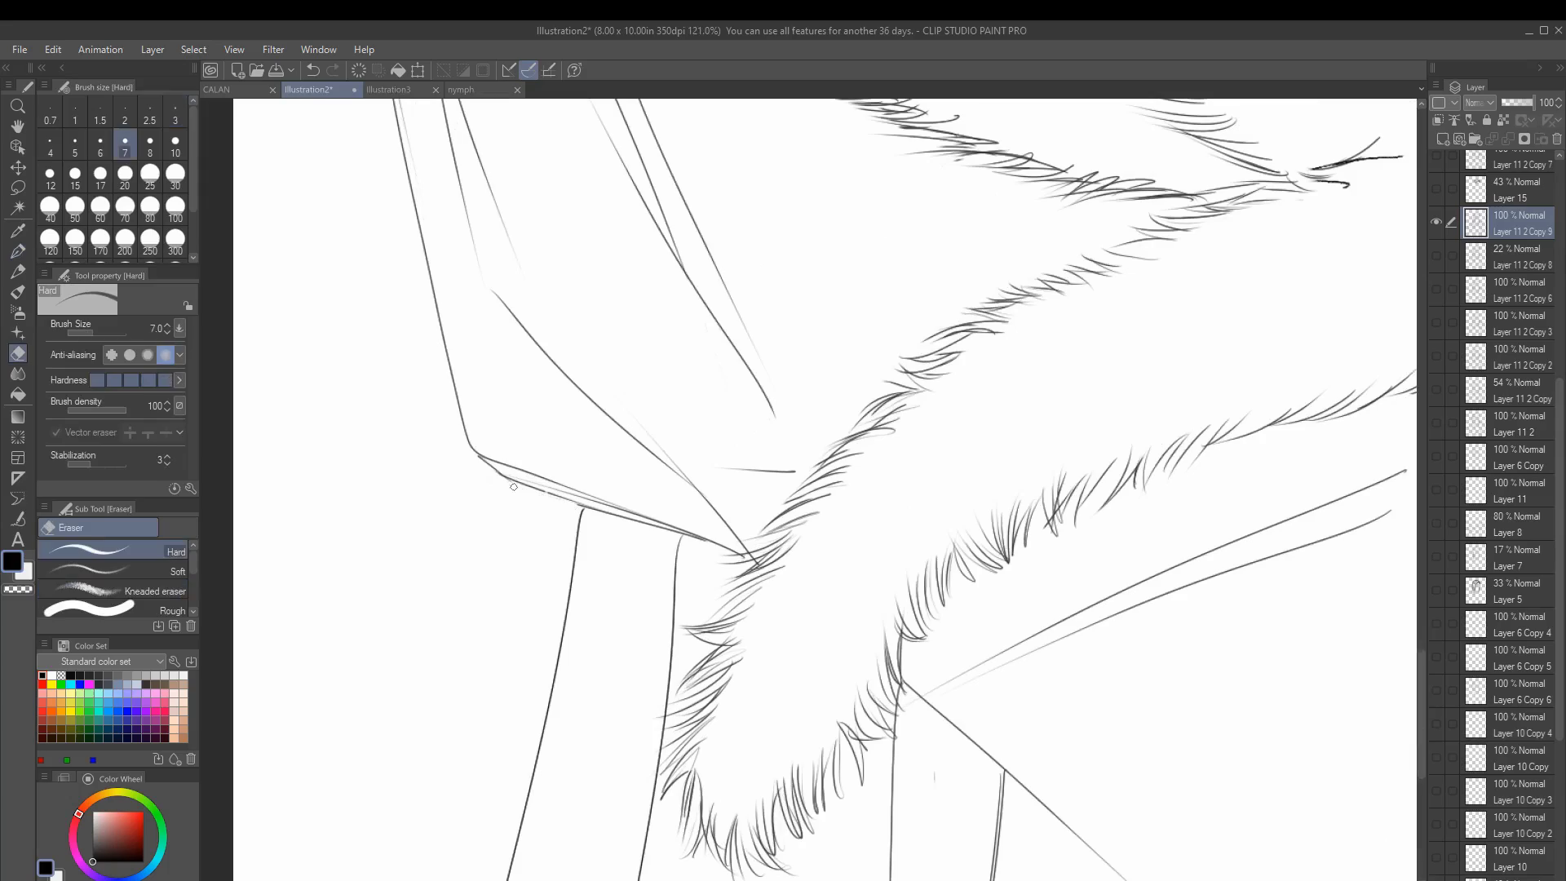
key(p)
scroll(900, 354, up, 2)
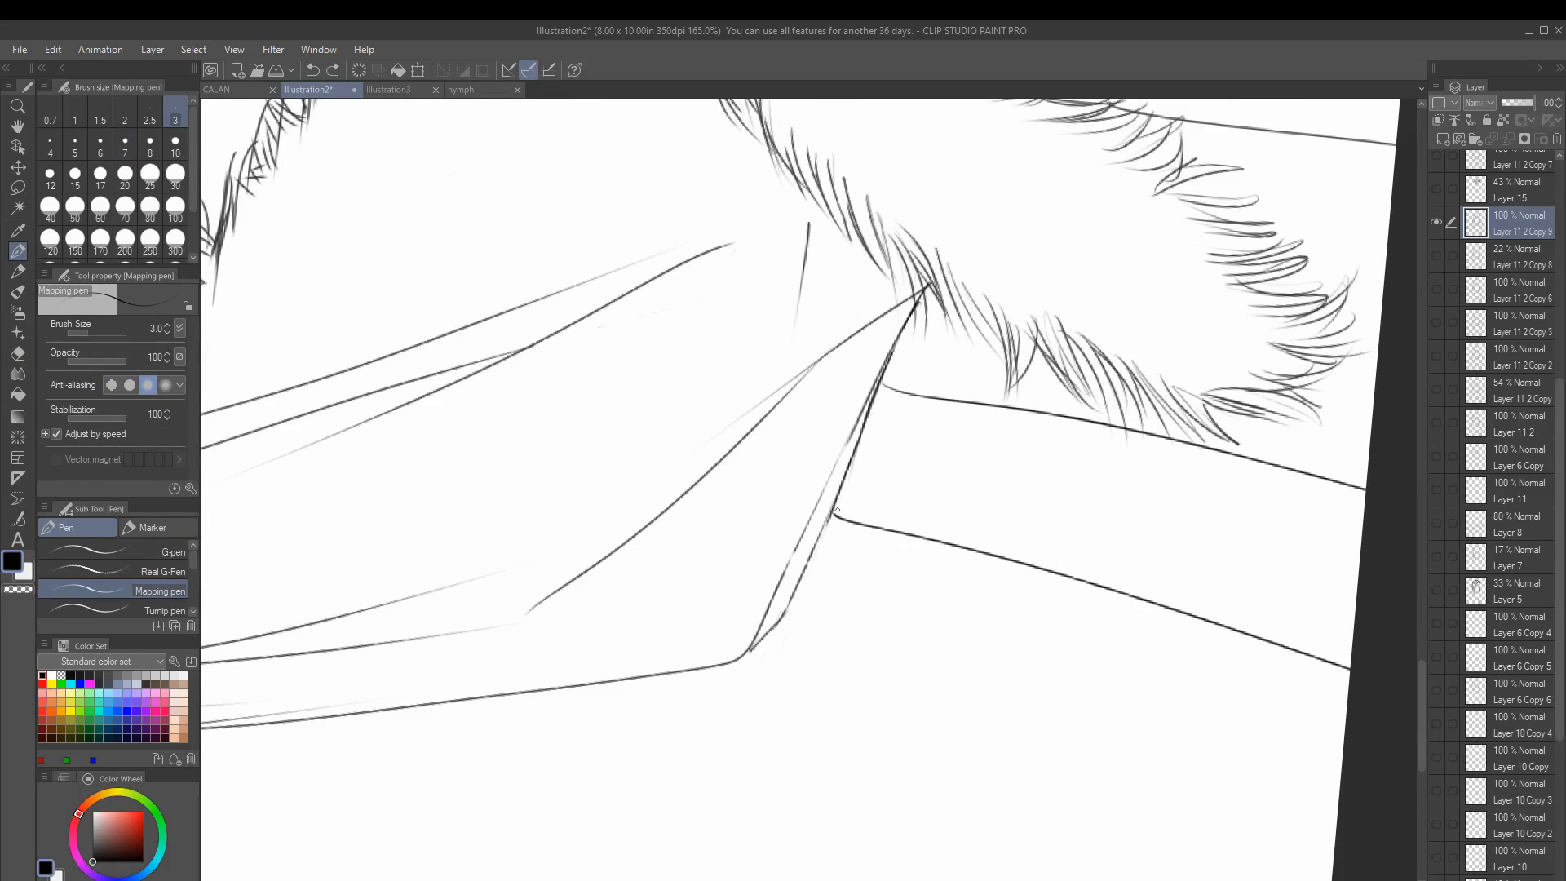
key(e)
scroll(870, 491, down, 3)
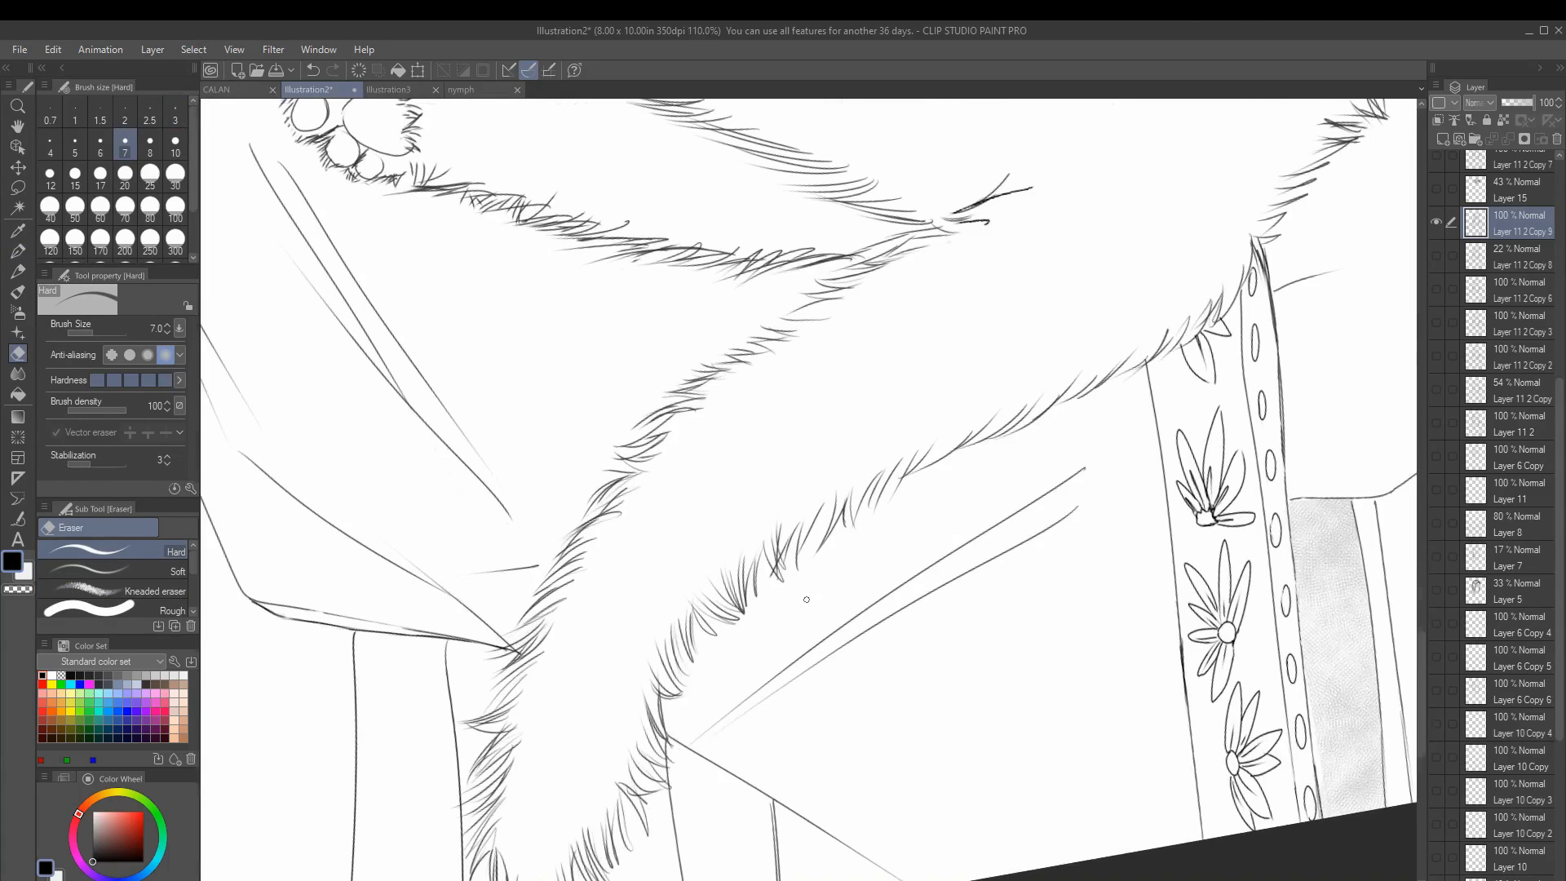
Step: Clean up the ends of the long hair strands hanging below the sleeve near the canvas's bottom edge
scroll(807, 599, down, 4)
scroll(583, 147, up, 5)
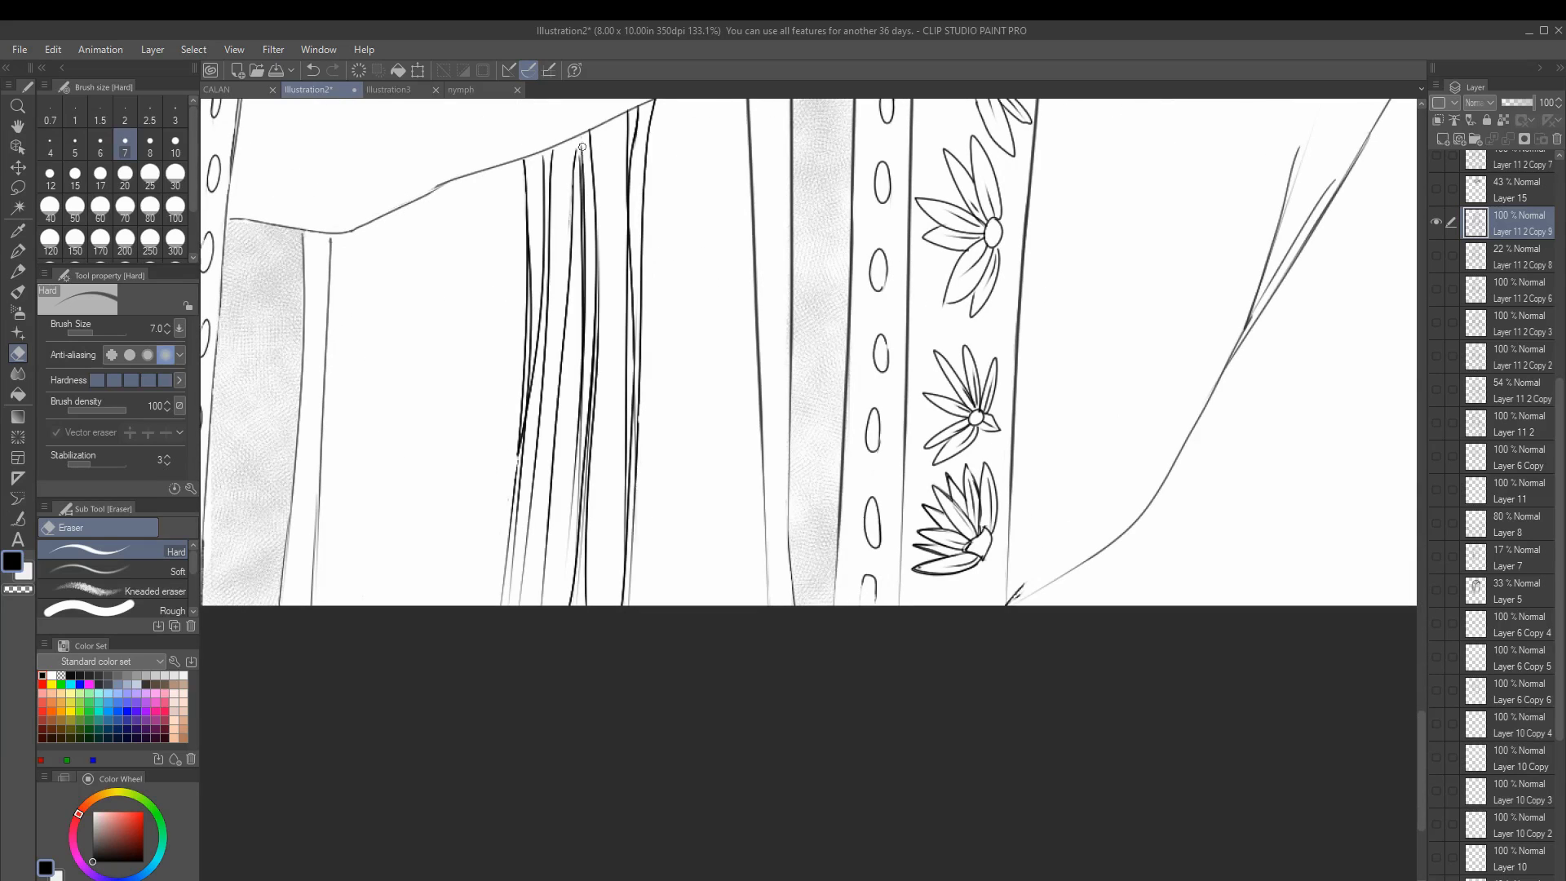
key(p)
Step: Retouch the fold lines at the robe's lower edge and the shoulder line by the cat's ears, and save the illustration
scroll(1261, 474, up, 3)
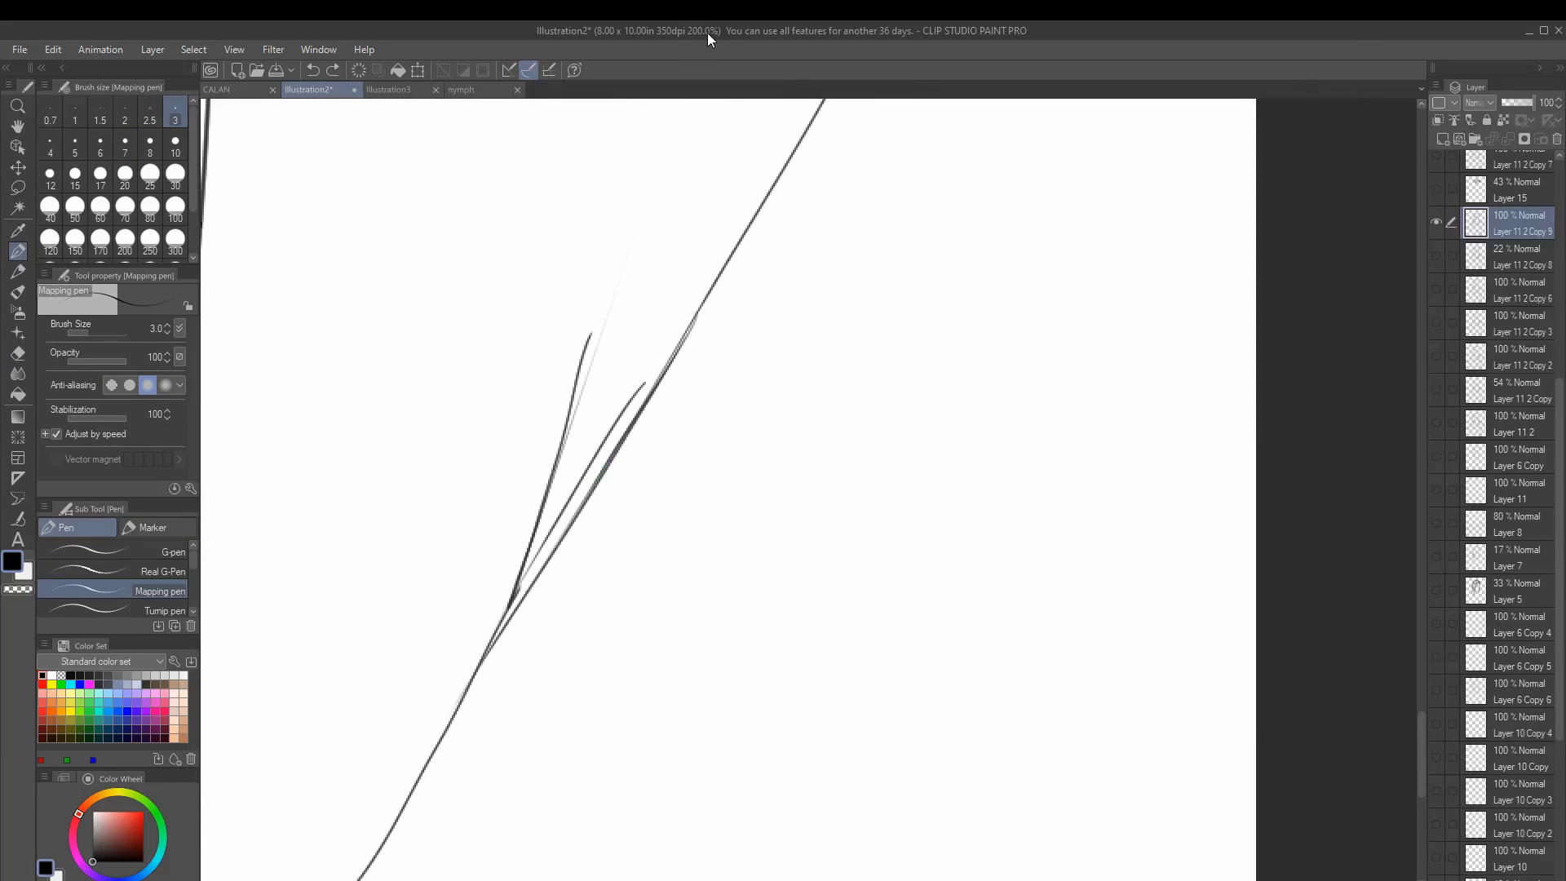
key(e)
scroll(1248, 379, up, 3)
key(p)
scroll(1249, 379, down, 10)
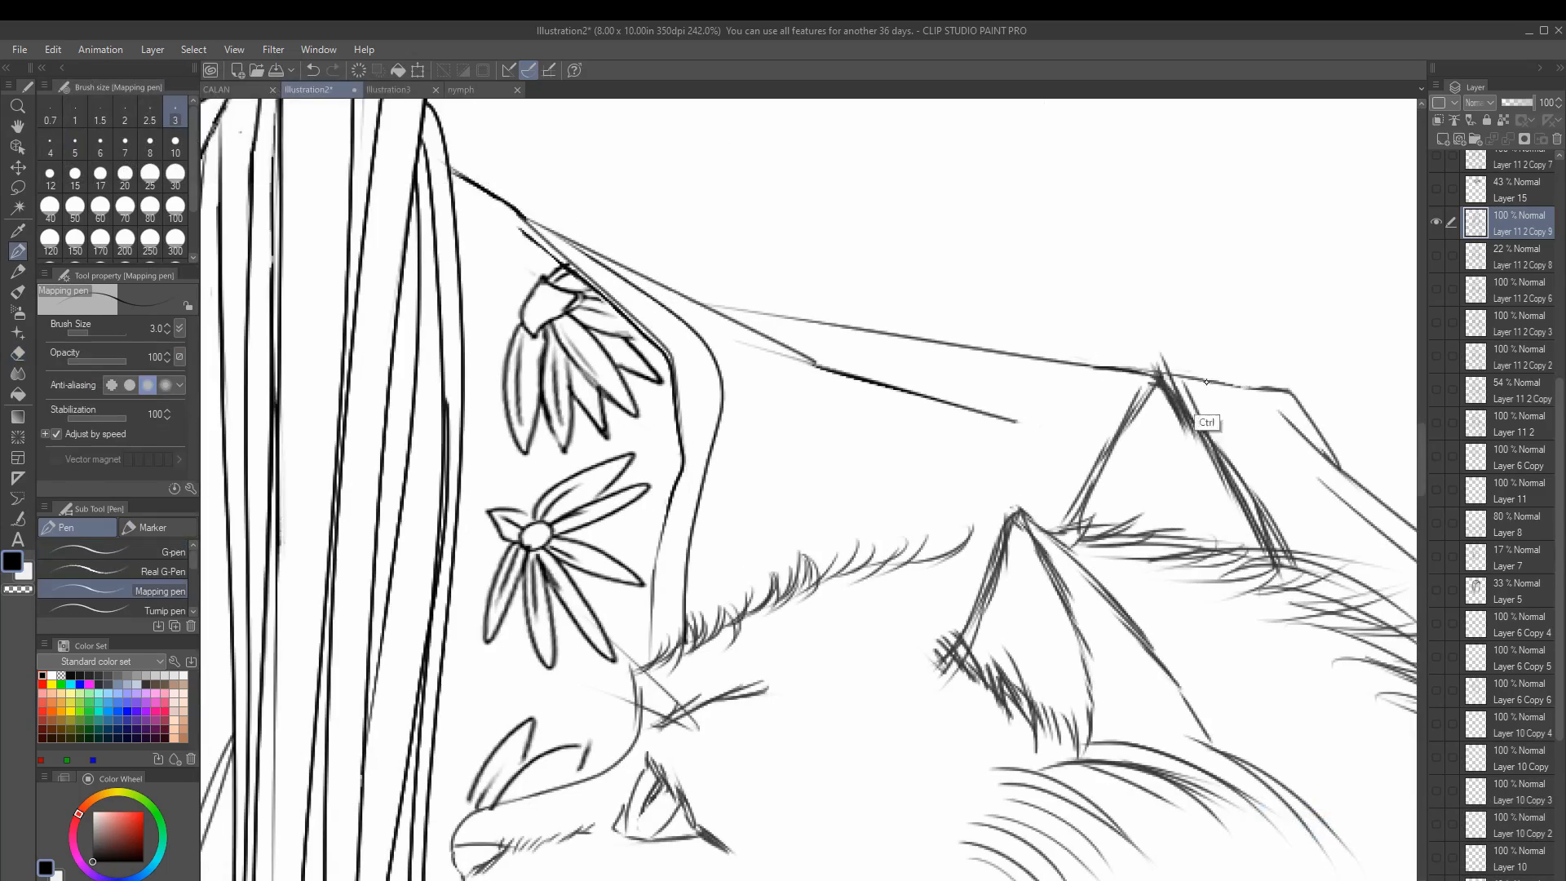
key(ctrl+s)
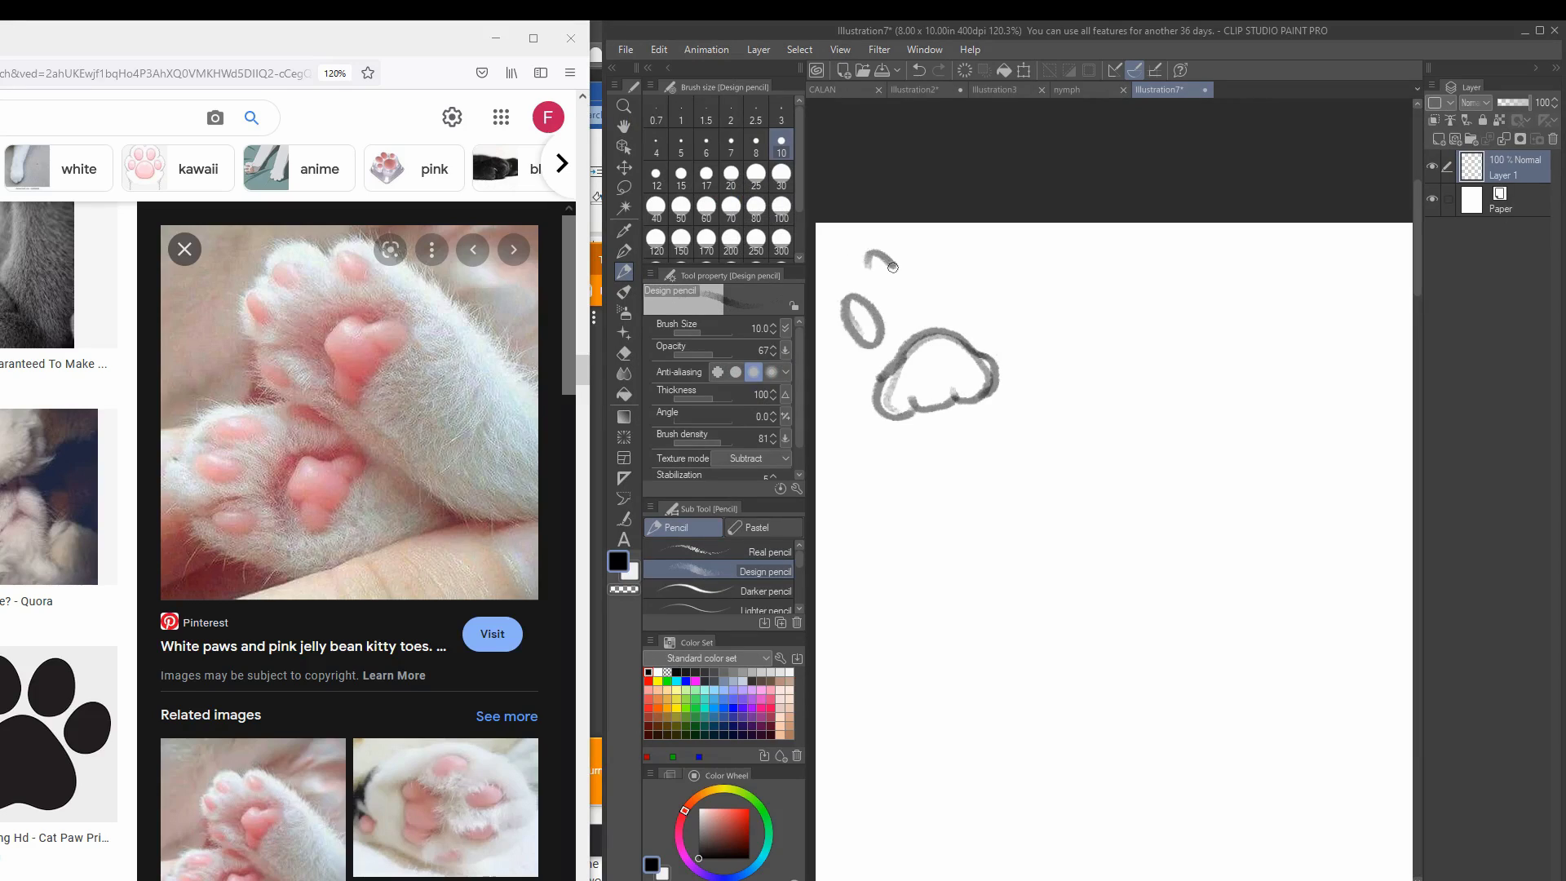
Step: Sketch the remaining three oval toe pads of the first paw print and darken its outlines with the Design pencil
drag(983, 276, 972, 303)
drag(938, 246, 932, 300)
drag(890, 245, 855, 346)
drag(897, 341, 923, 397)
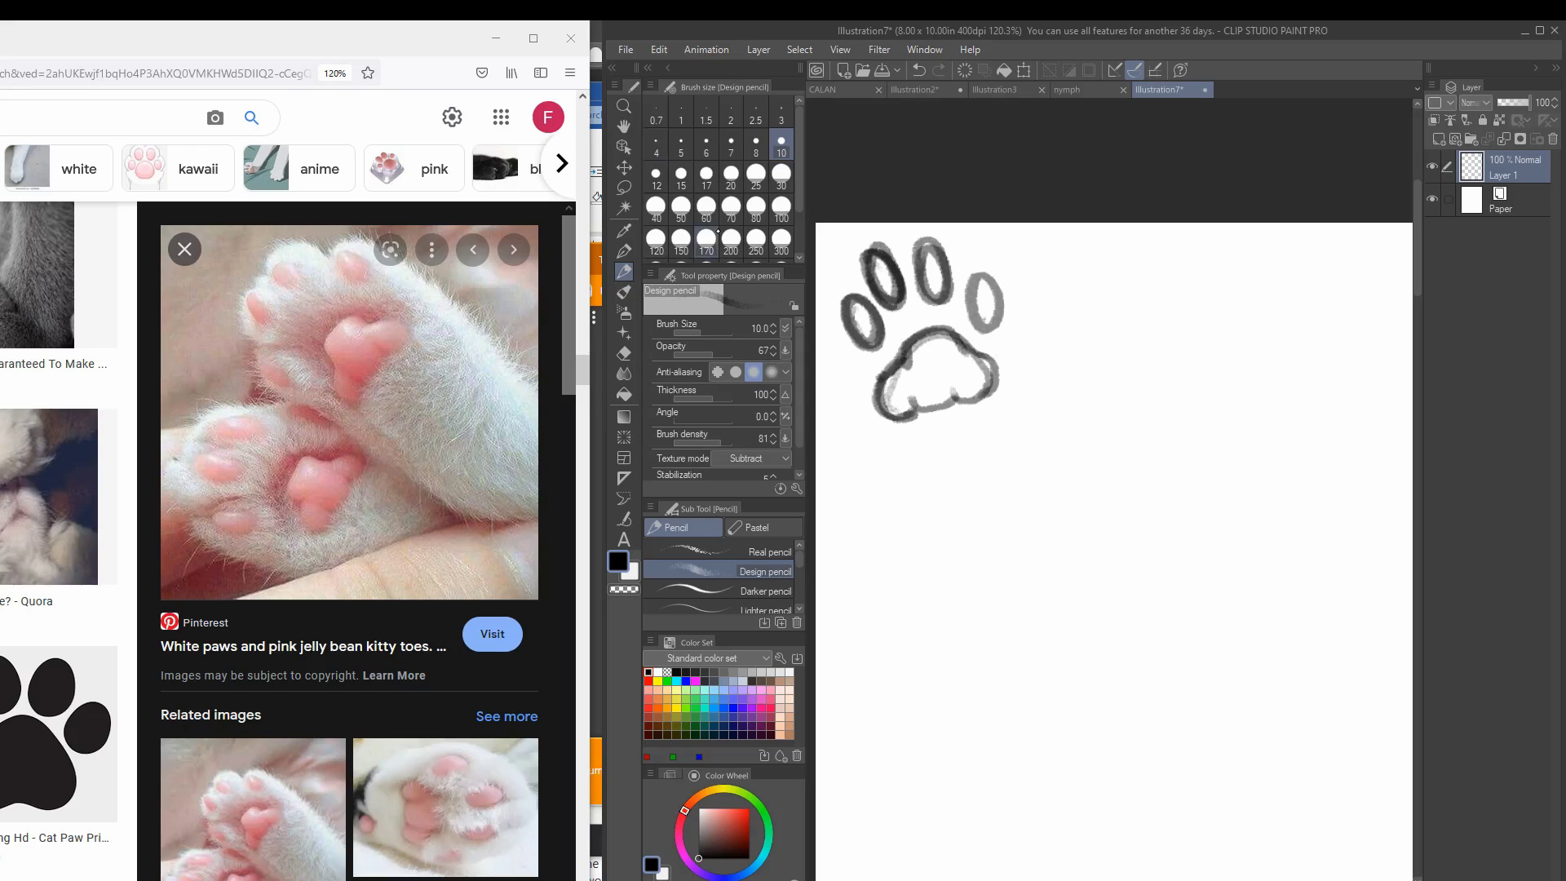
Step: Sketch a second cat paw print beside the first, with a lobed main pad and four smaller oval toe pads
scroll(978, 500, right, 5)
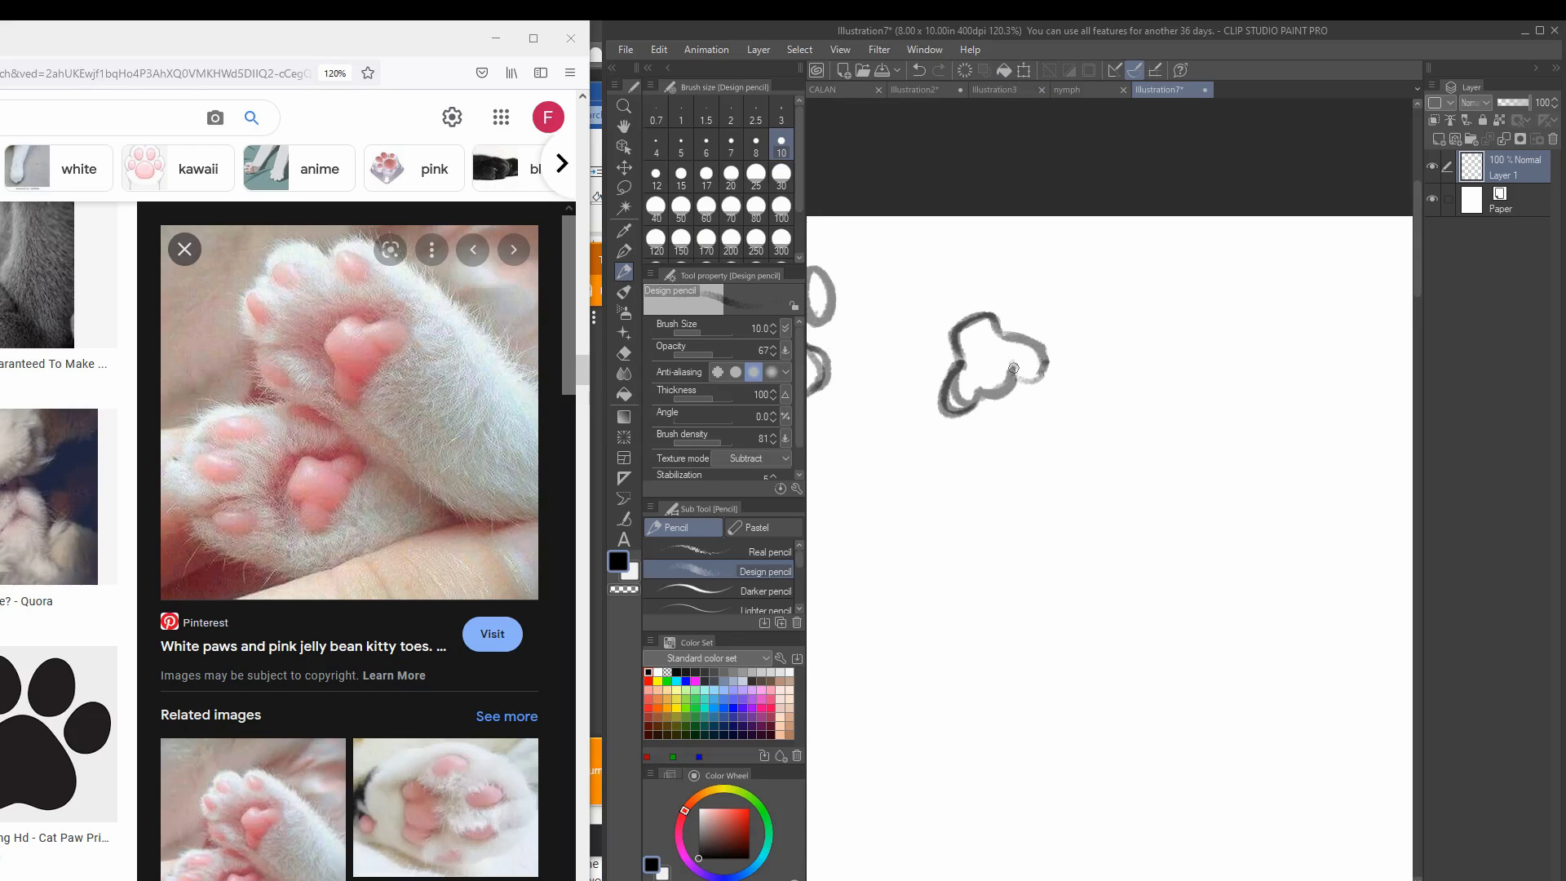
drag(904, 319, 894, 305)
drag(914, 244, 909, 291)
mouse_move(950, 226)
mouse_down()
mouse_move(904, 318)
mouse_move(947, 270)
mouse_up()
drag(1000, 254, 1005, 289)
drag(983, 318, 959, 351)
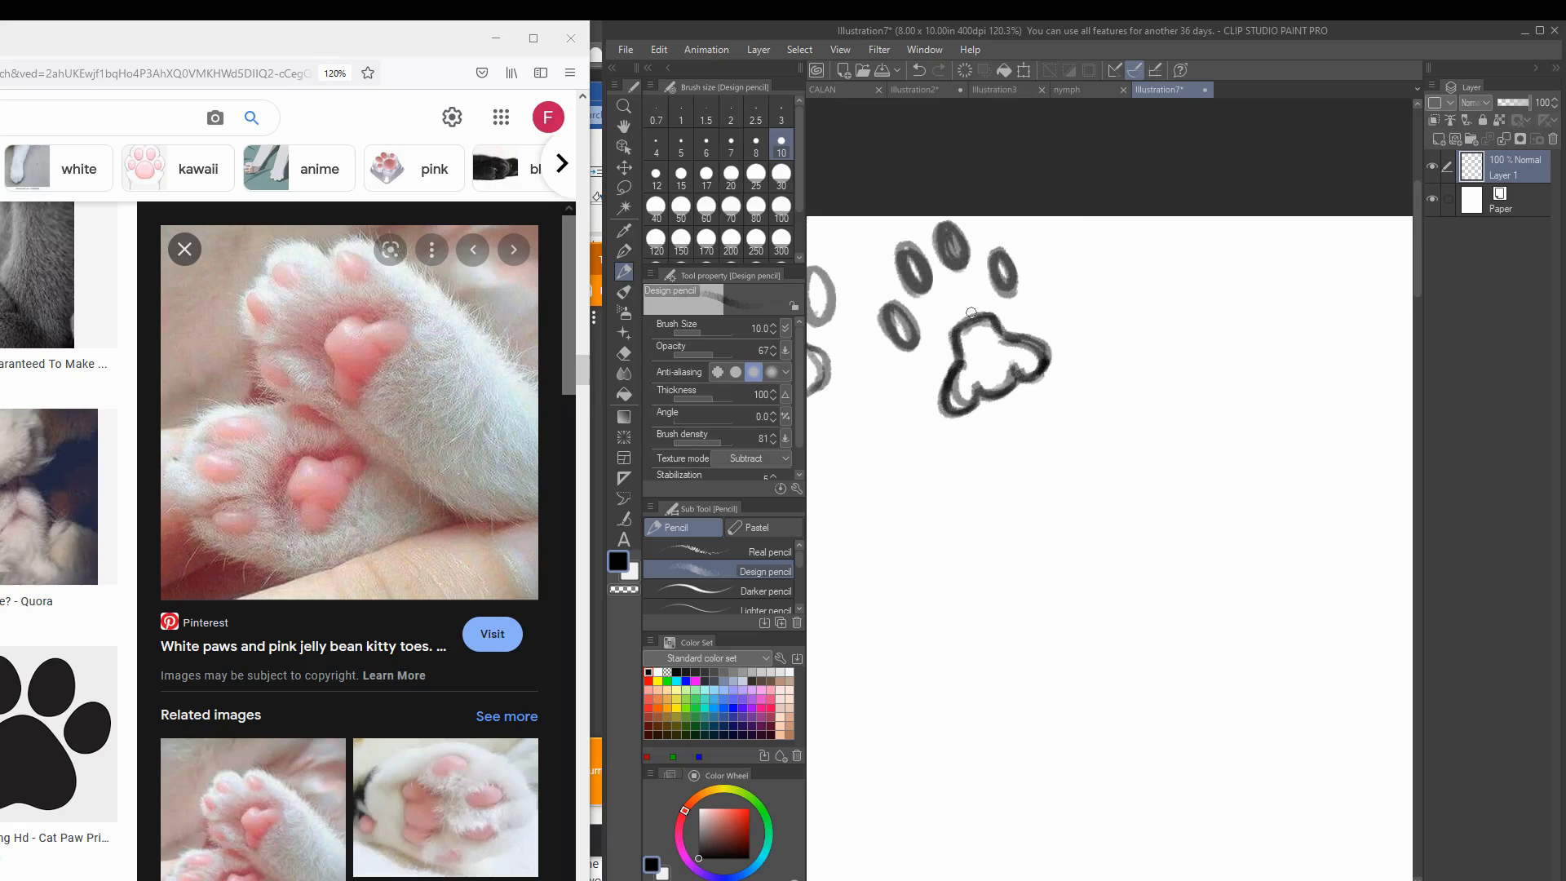
Step: Duplicate the second paw print onto its own layer, flip the copy horizontally and place it below the original
click(624, 187)
mouse_move(1052, 269)
mouse_down()
mouse_move(1113, 431)
mouse_move(1060, 273)
mouse_up()
click(659, 50)
click(685, 647)
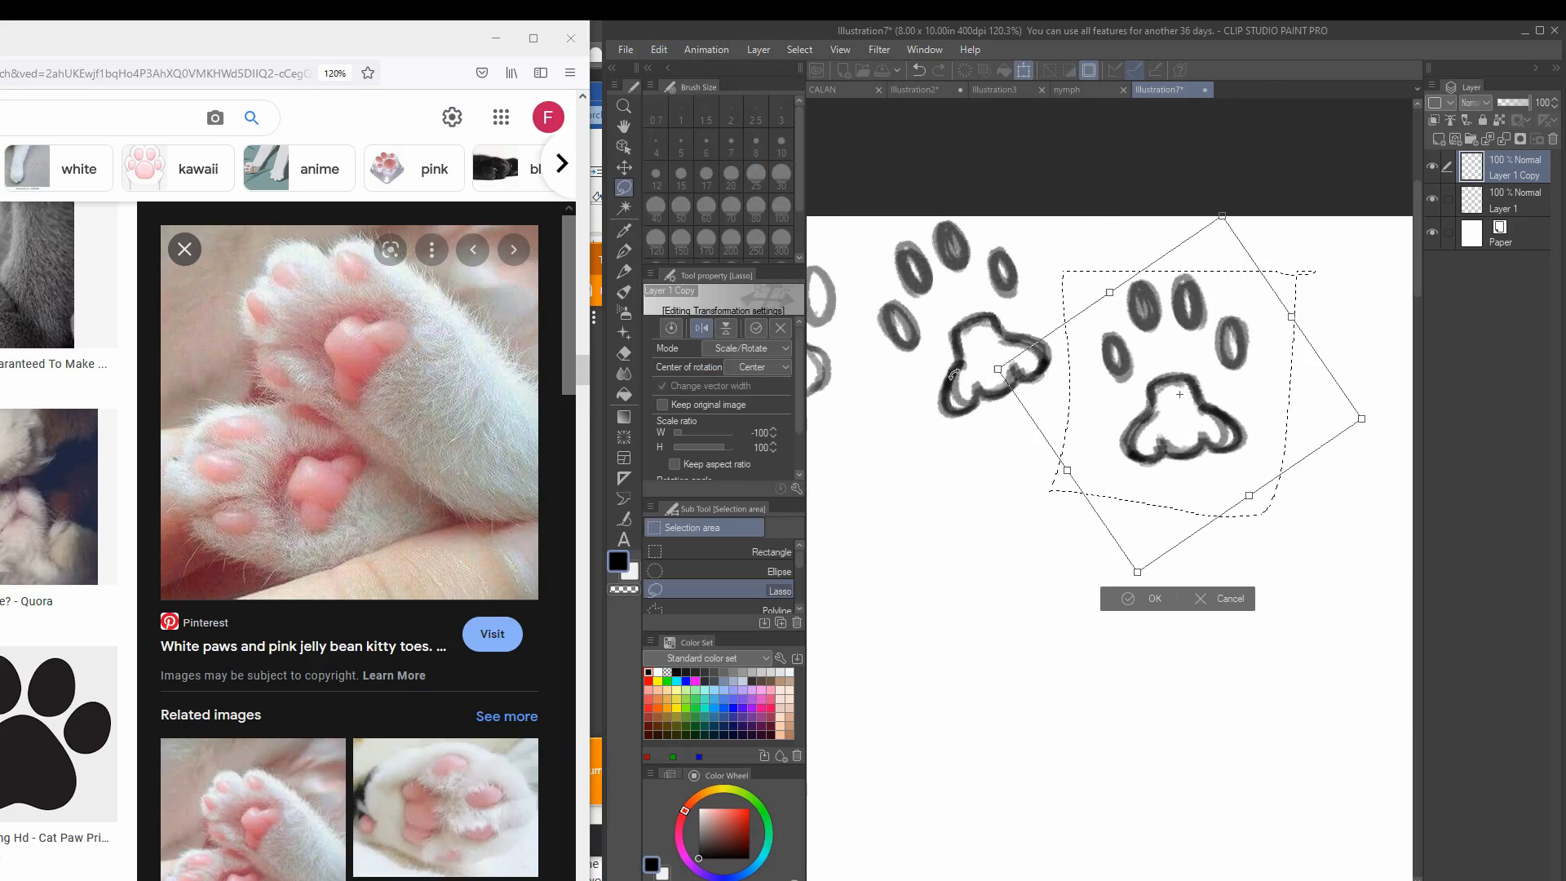
drag(1169, 341, 947, 512)
key(Return)
scroll(947, 512, down, 1)
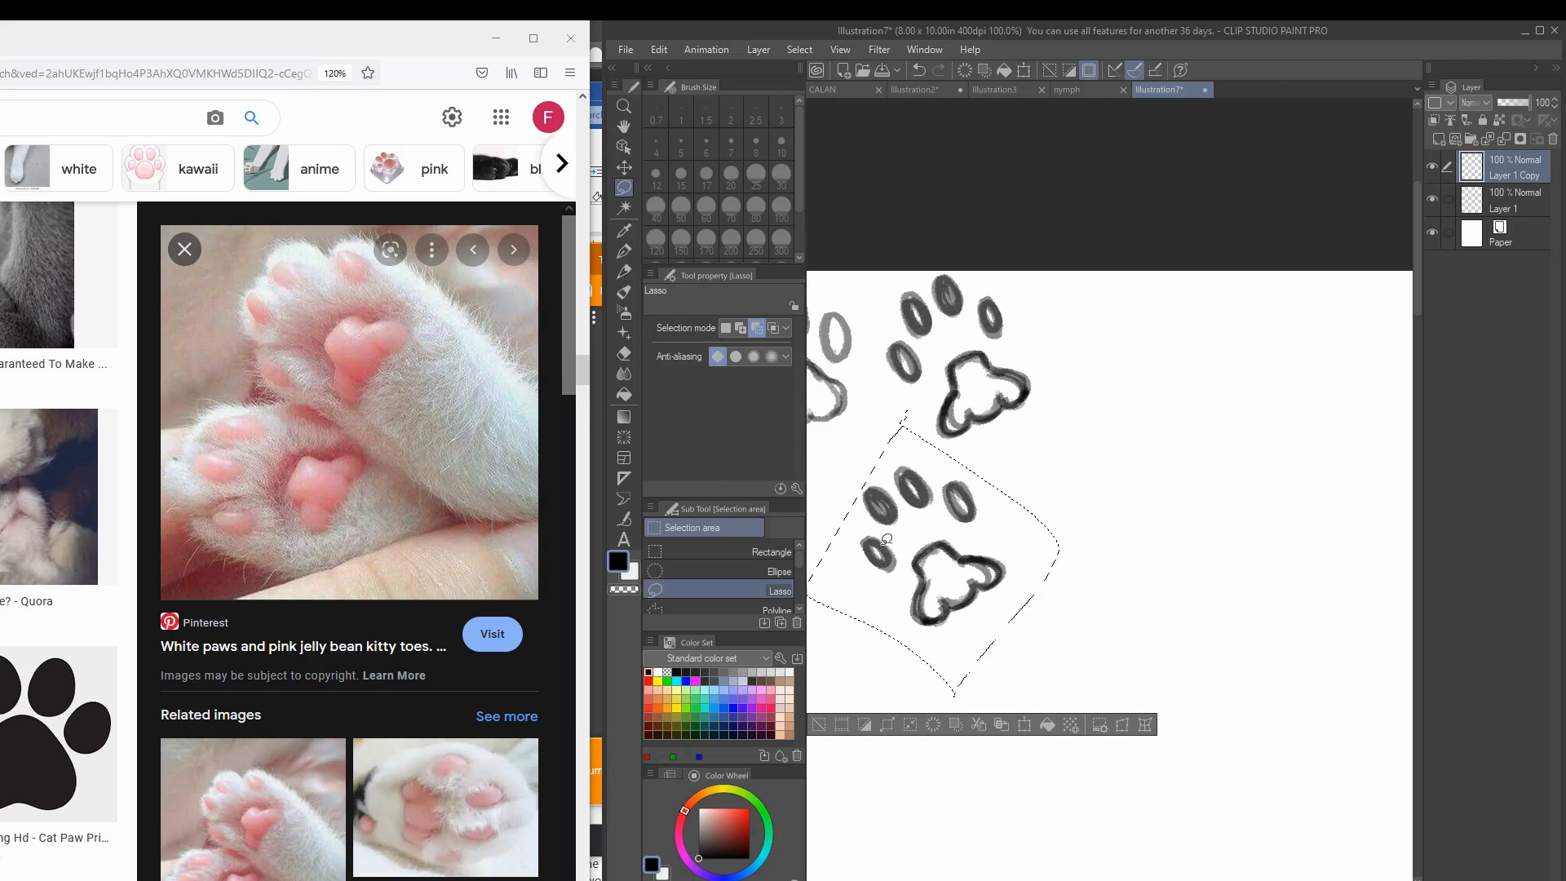
scroll(1035, 573, up, 1)
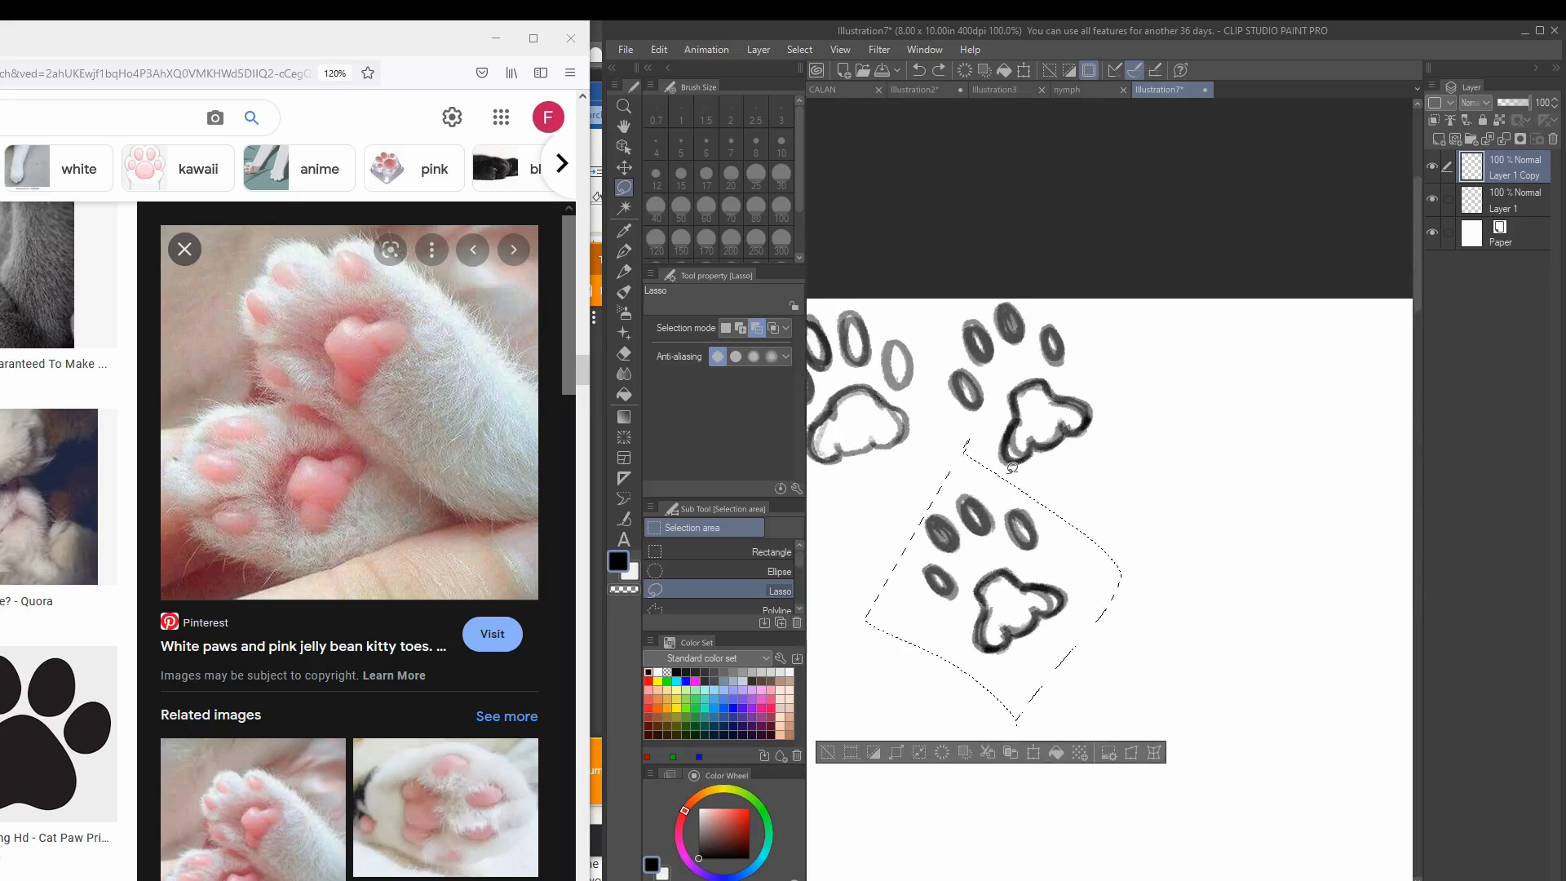
Step: Select Layer 1, lasso the upper paw print's four toe pads and delete them
key(ctrl+d)
ctrl+shift+click(1028, 461)
drag(1060, 424, 1057, 426)
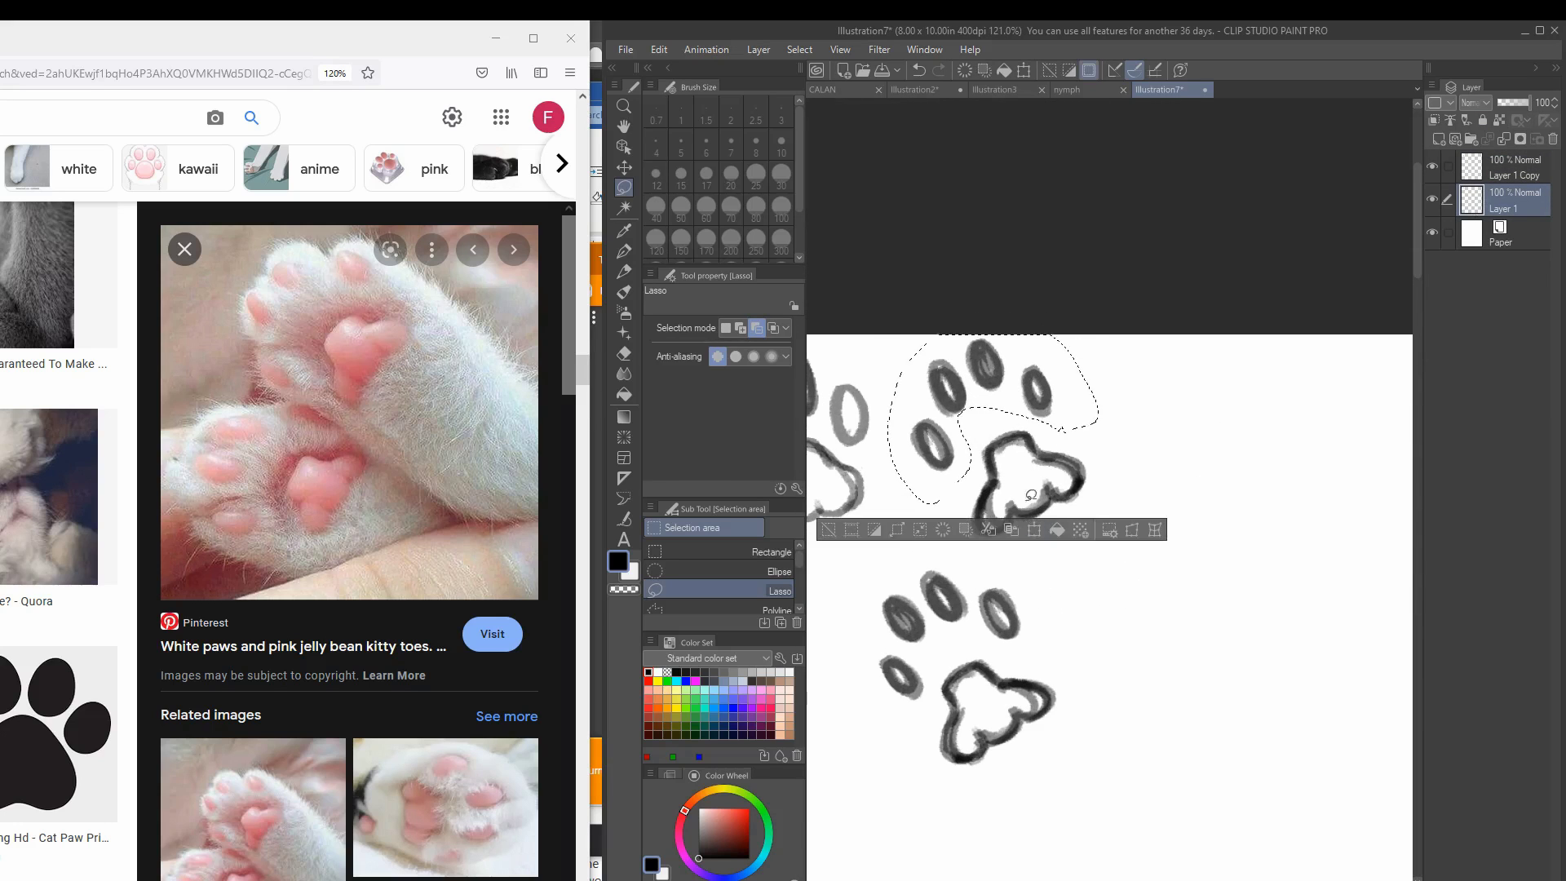
drag(926, 434, 943, 446)
key(ctrl+t)
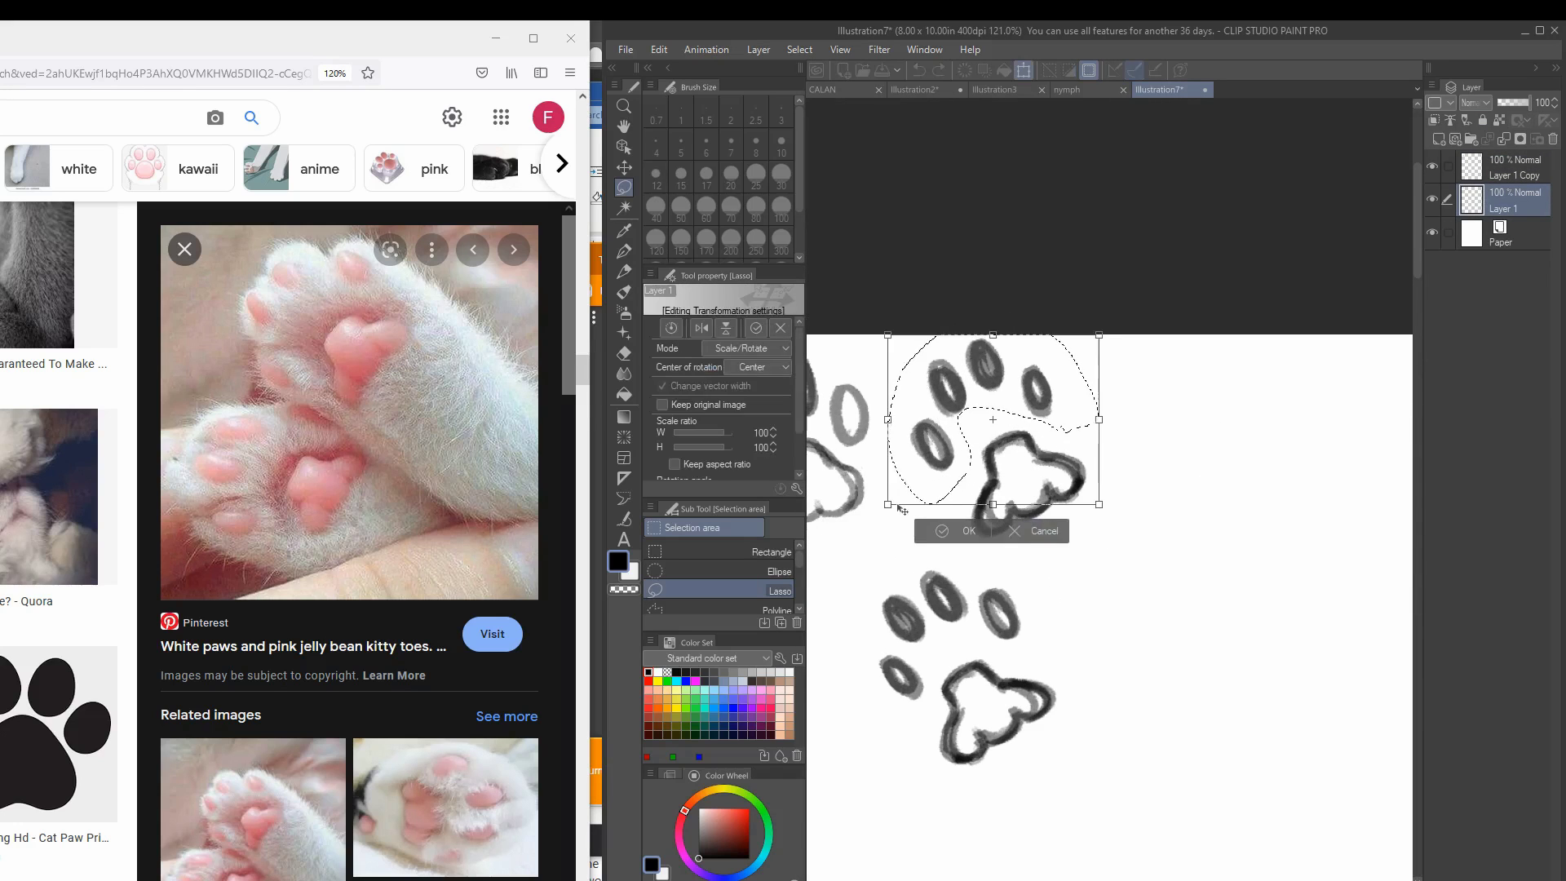
drag(1118, 519, 1090, 490)
scroll(1199, 679, up, 1)
key(Delete)
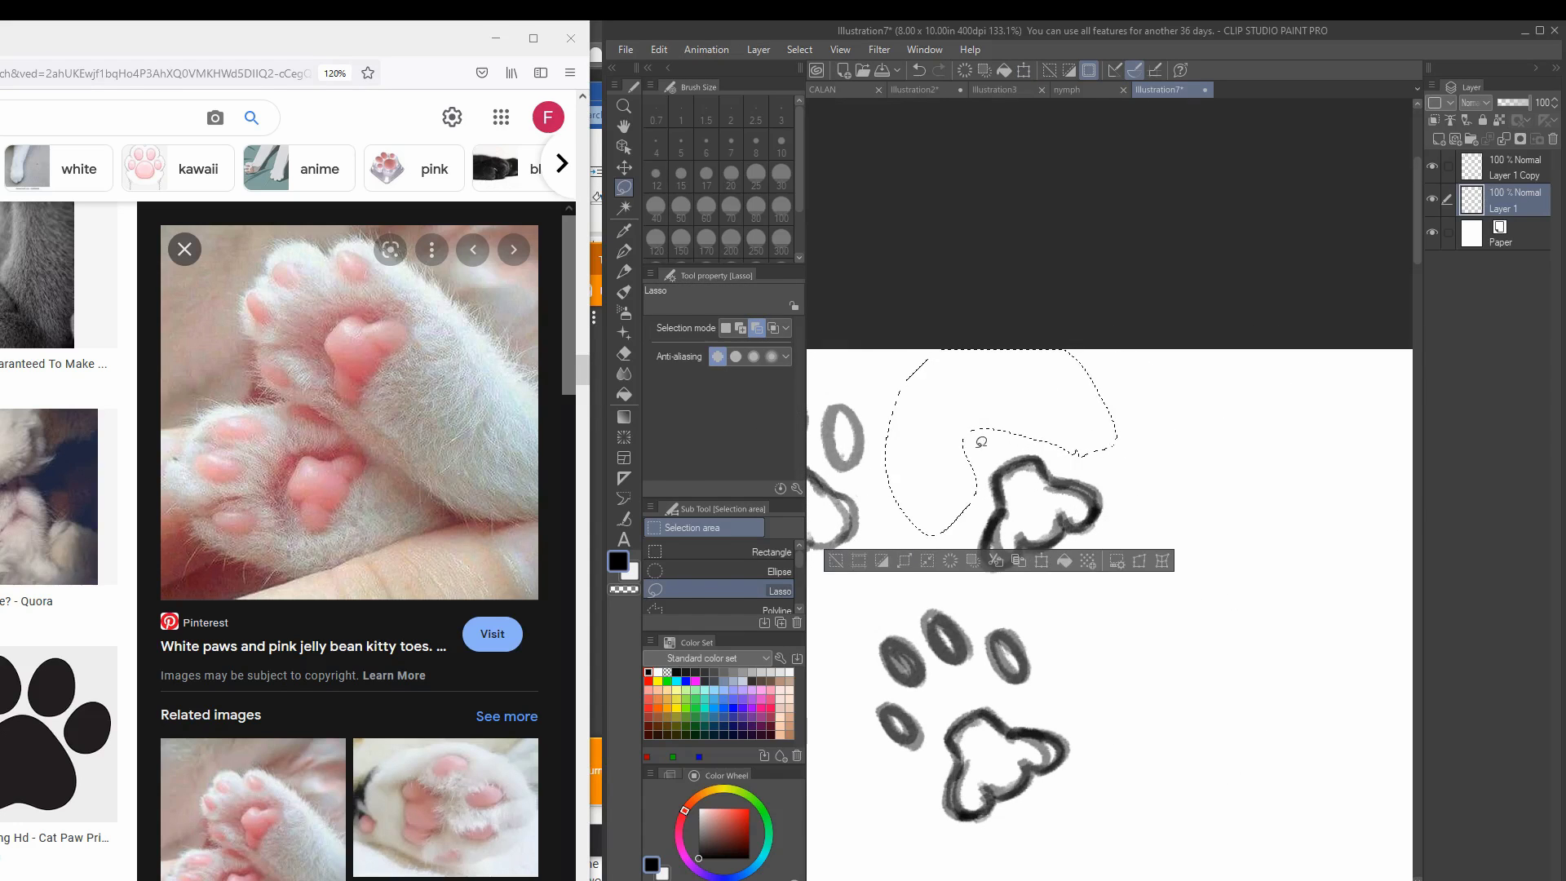
Step: Redraw the upper print's four oval toe pads with the Design pencil, correcting them with the eraser
key(ctrl+d)
key(p)
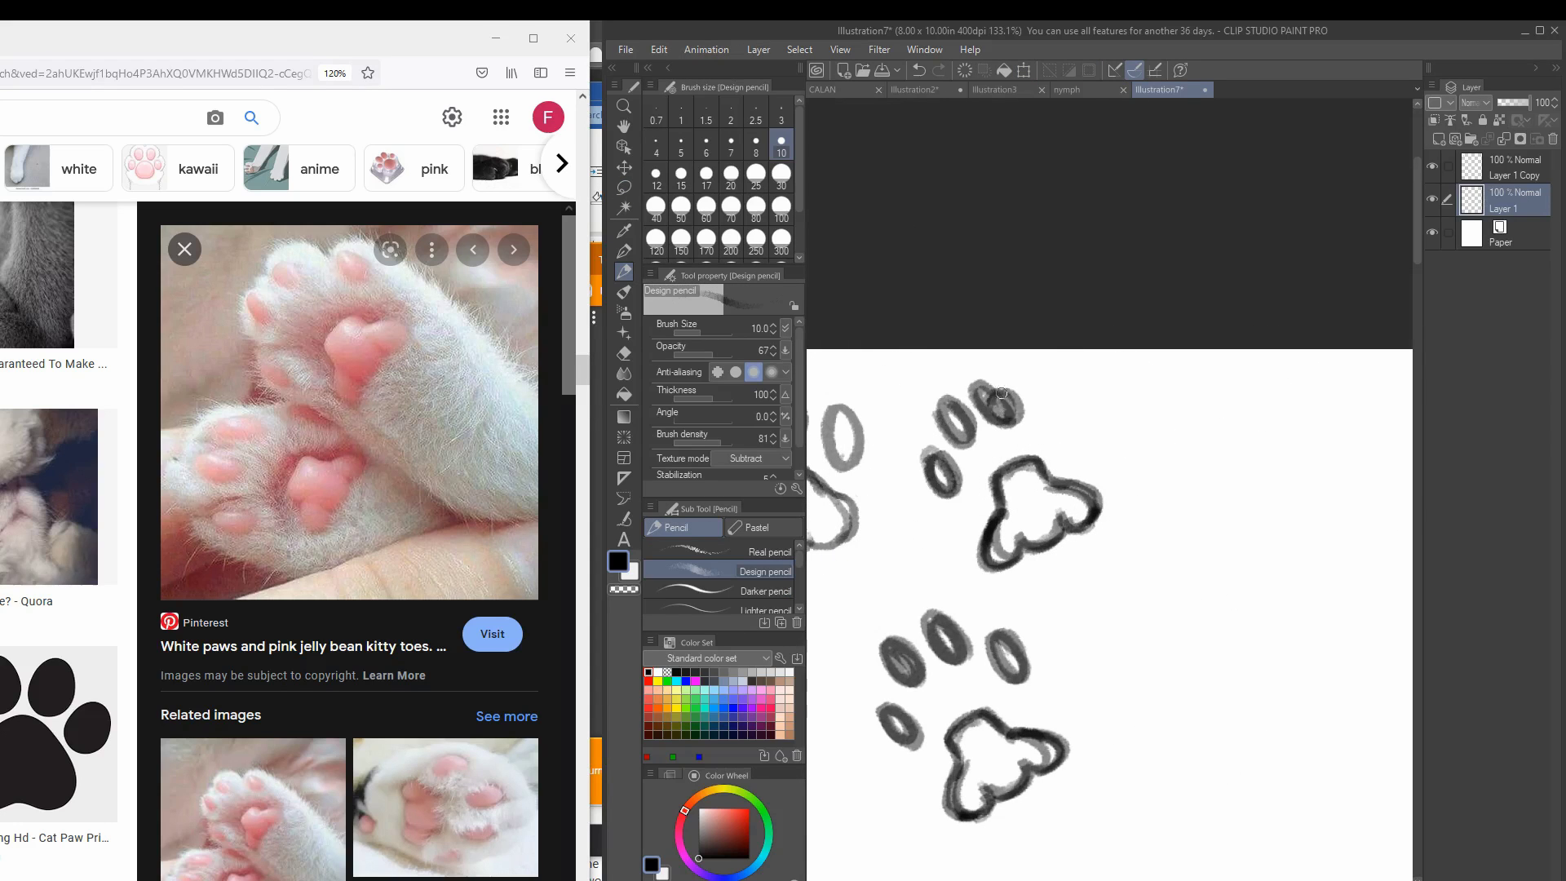
key(e)
drag(1061, 403, 1007, 401)
key(p)
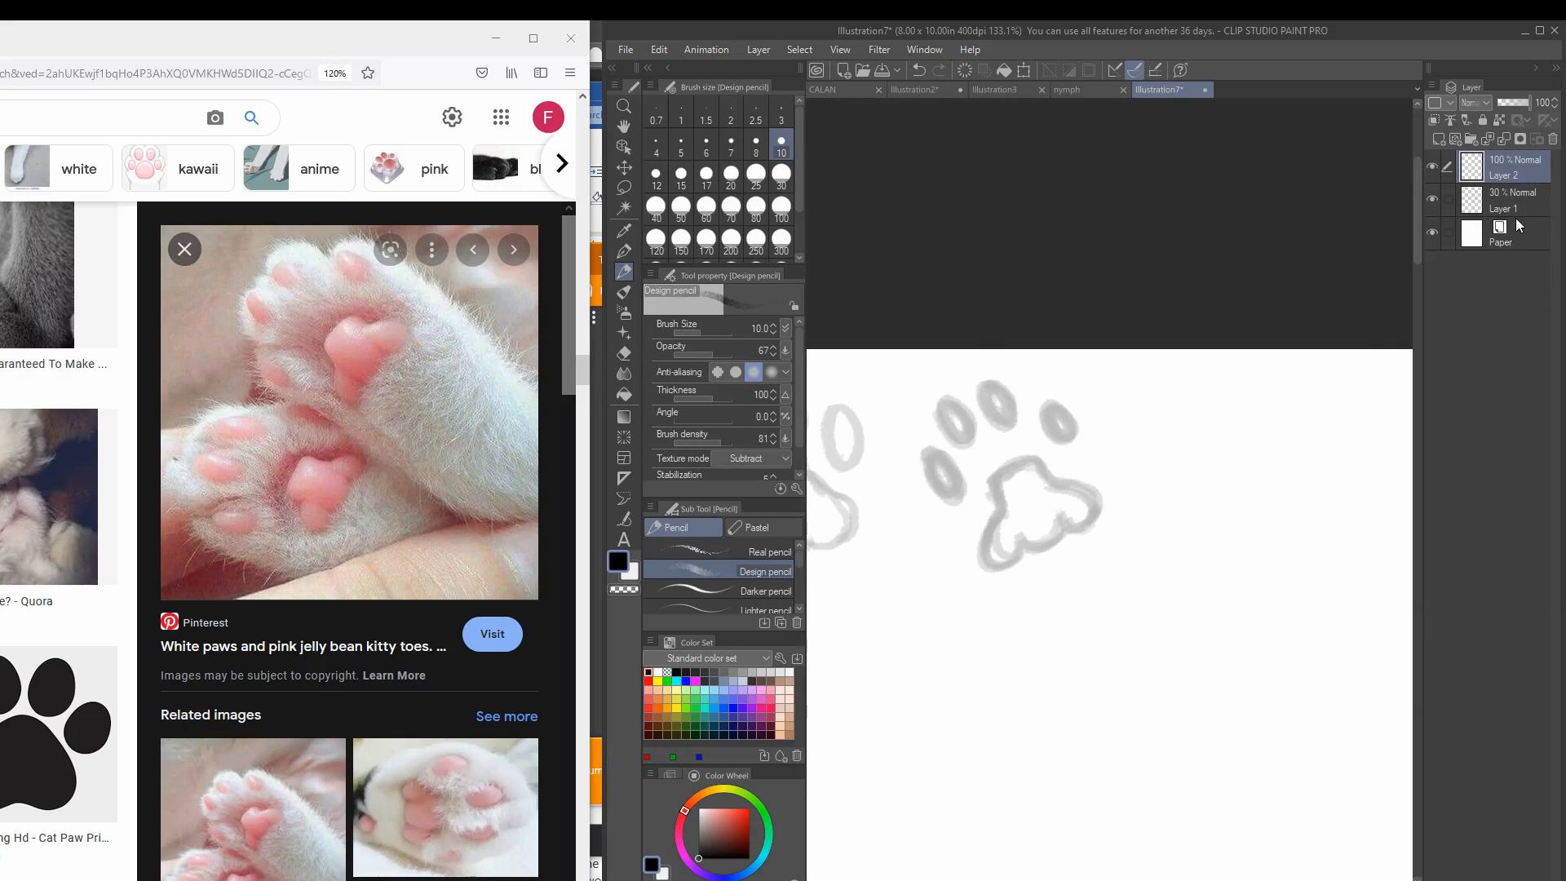
Step: Ink the four toe pads and the lobed main pad on Layer 2 with the Mapping pen at size 3
key(p)
scroll(872, 337, up, 2)
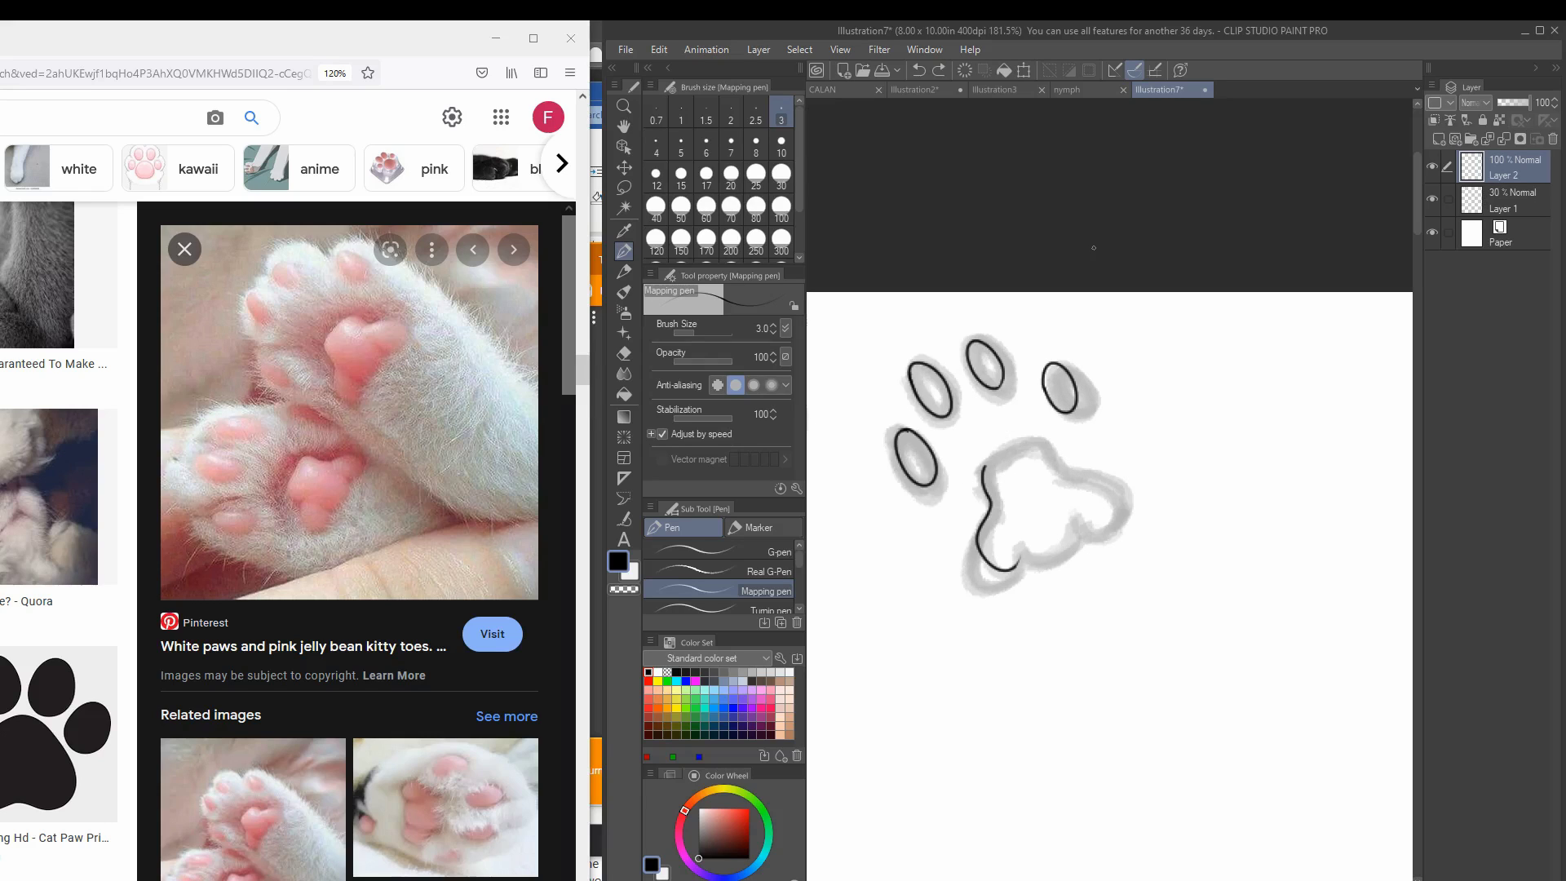
drag(983, 465, 1116, 486)
scroll(1046, 422, up, 1)
Step: Clean up the lobes and side curves of the inked main pad with the Mapping pen and the size 7 Hard eraser
key(e)
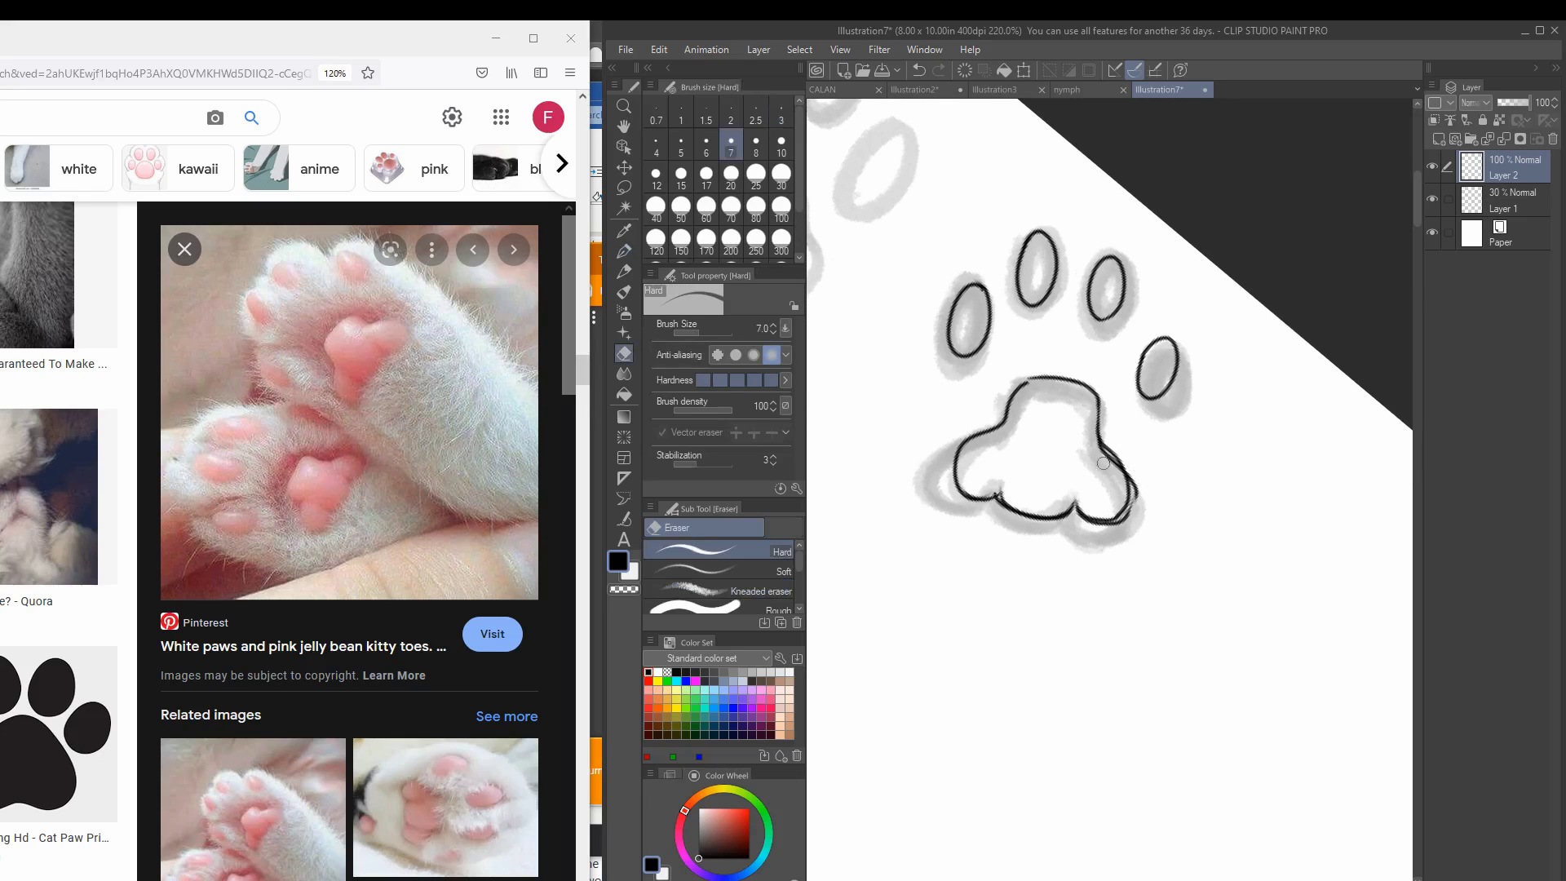
key(p)
mouse_move(979, 488)
mouse_down()
mouse_move(1075, 503)
mouse_move(1103, 520)
mouse_up()
key(e)
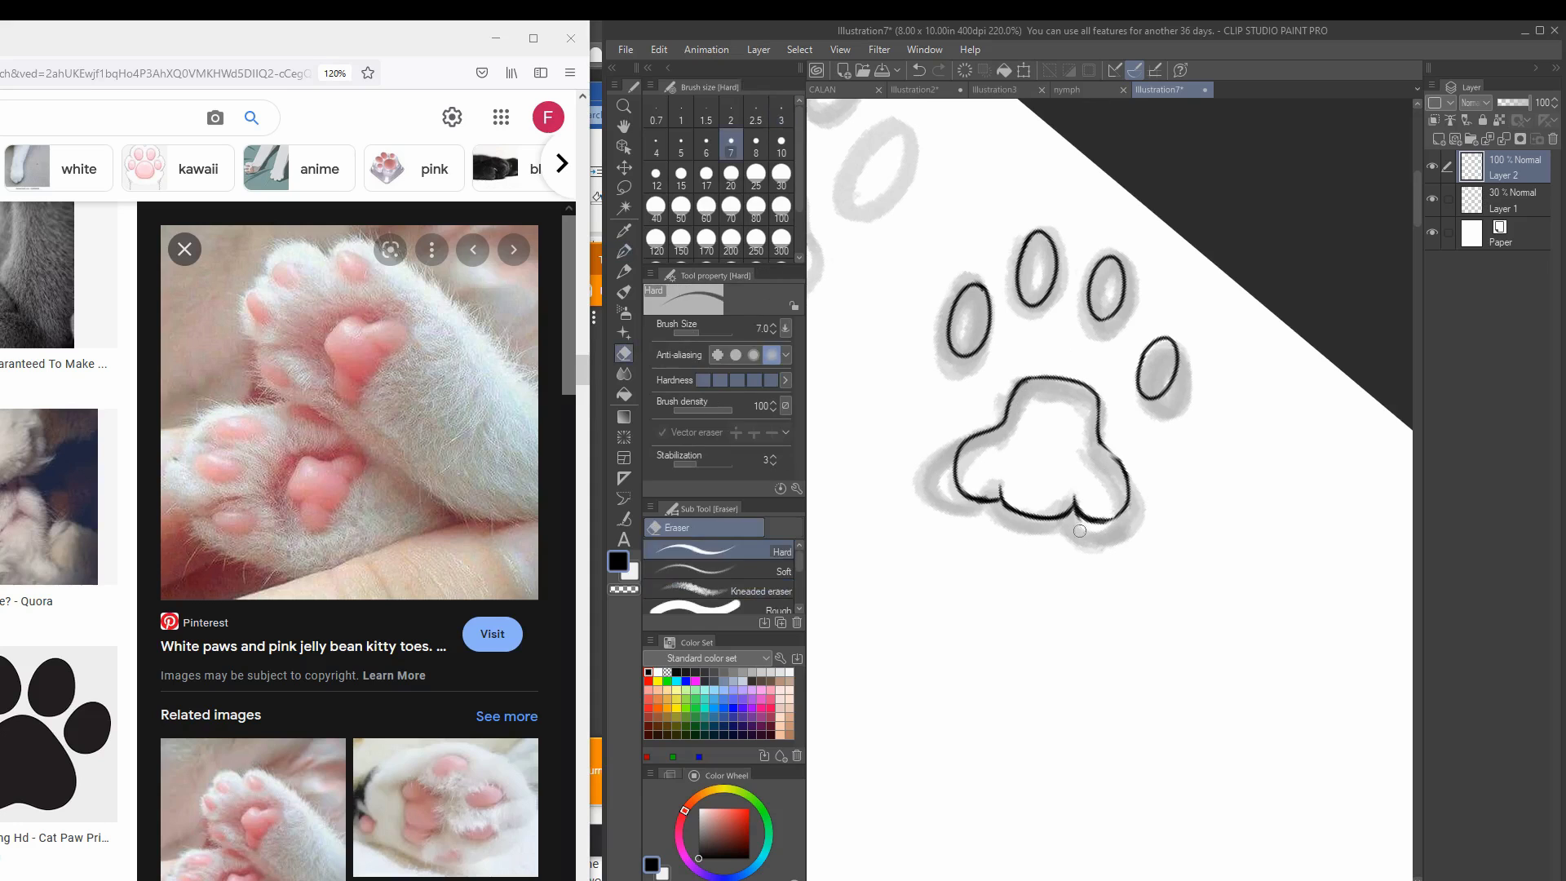
scroll(998, 429, down, 3)
scroll(1017, 188, up, 4)
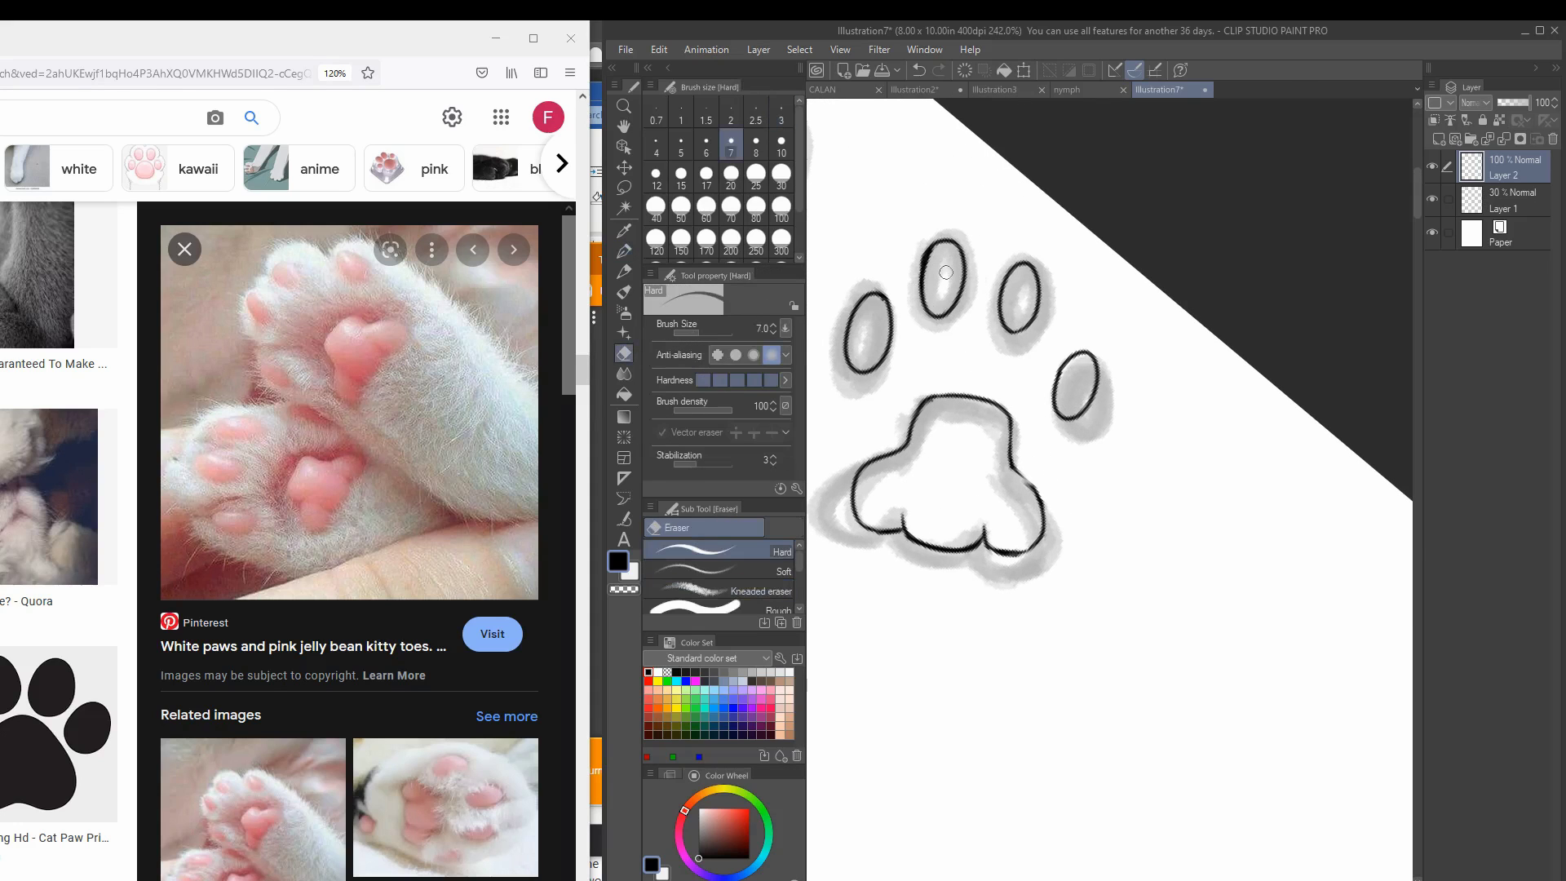
Step: Lasso the inked main pad and scale it down slightly beneath the toe pads
scroll(875, 305, down, 3)
key(m)
mouse_move(840, 473)
mouse_down()
mouse_move(946, 457)
mouse_move(845, 481)
mouse_up()
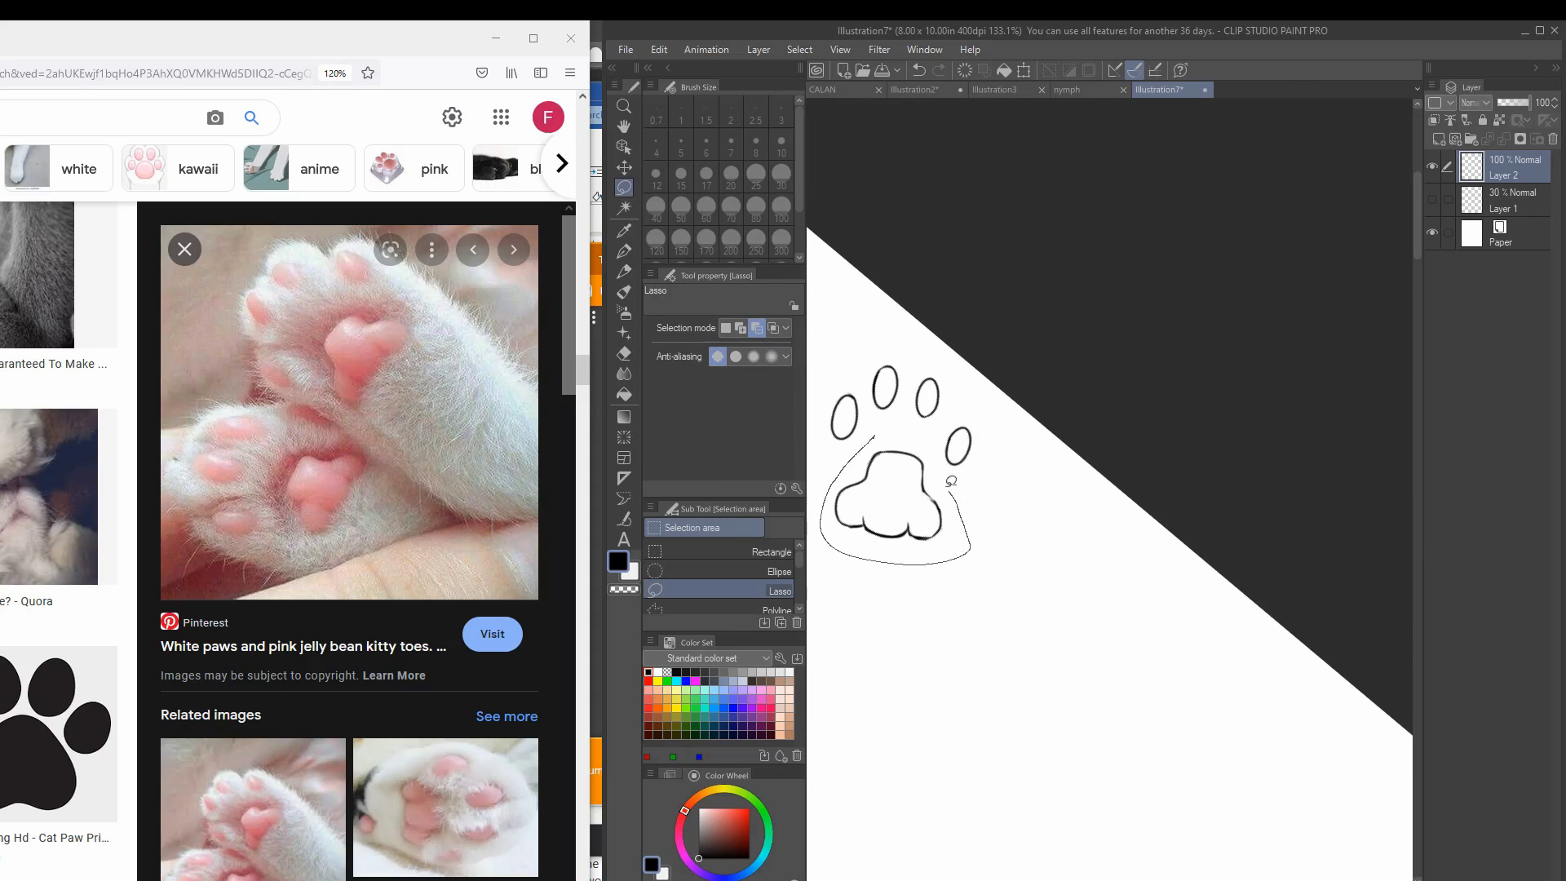
key(ctrl+t)
drag(970, 457, 911, 516)
key(Return)
drag(792, 439, 866, 463)
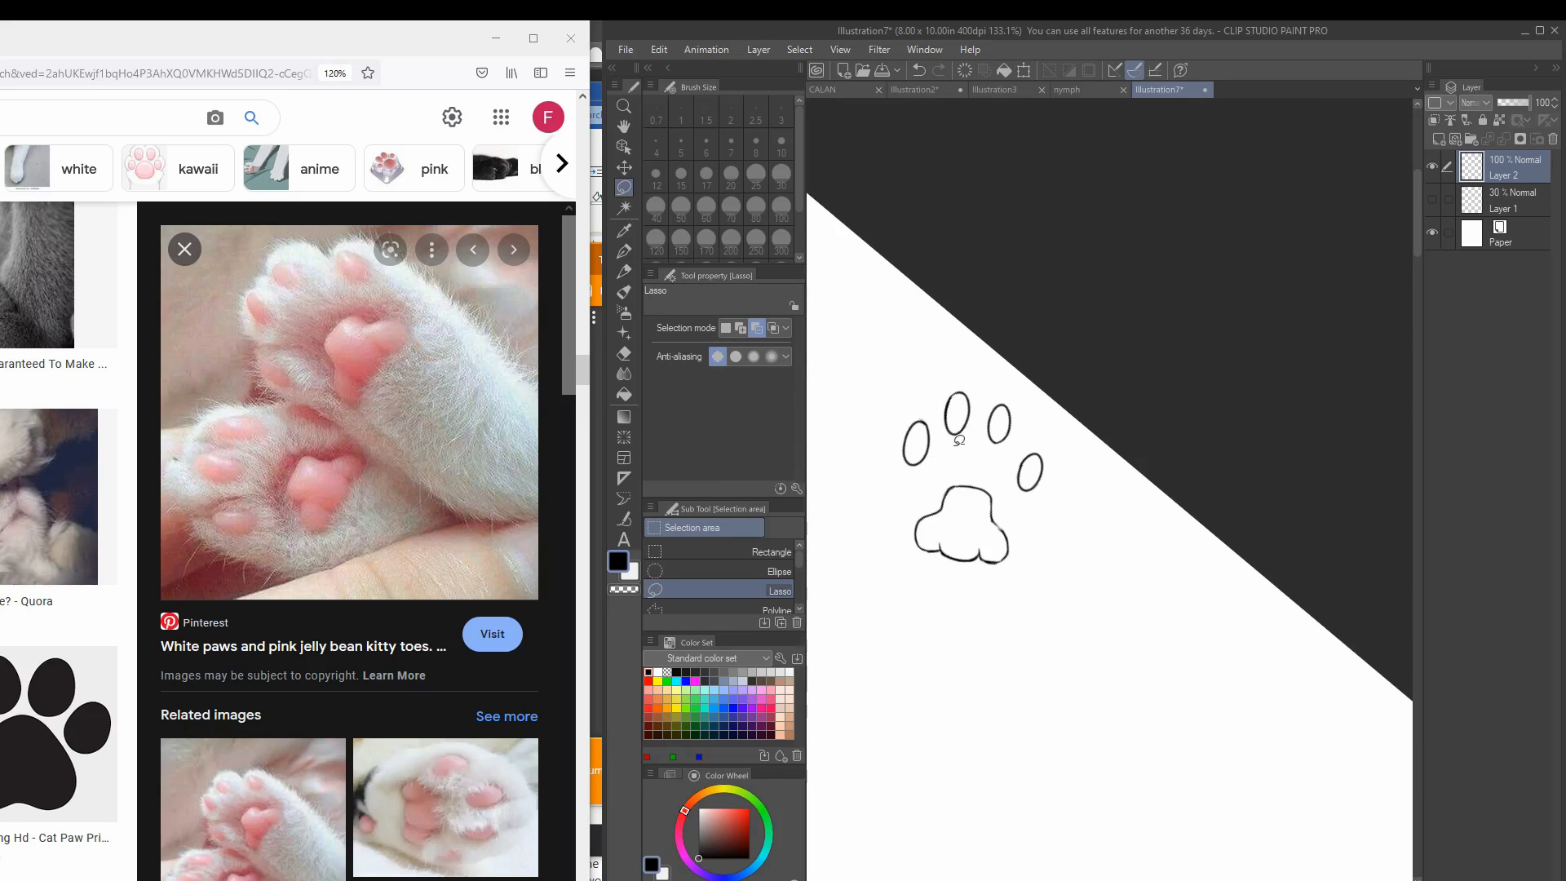
drag(1020, 501, 912, 401)
key(ctrl+t)
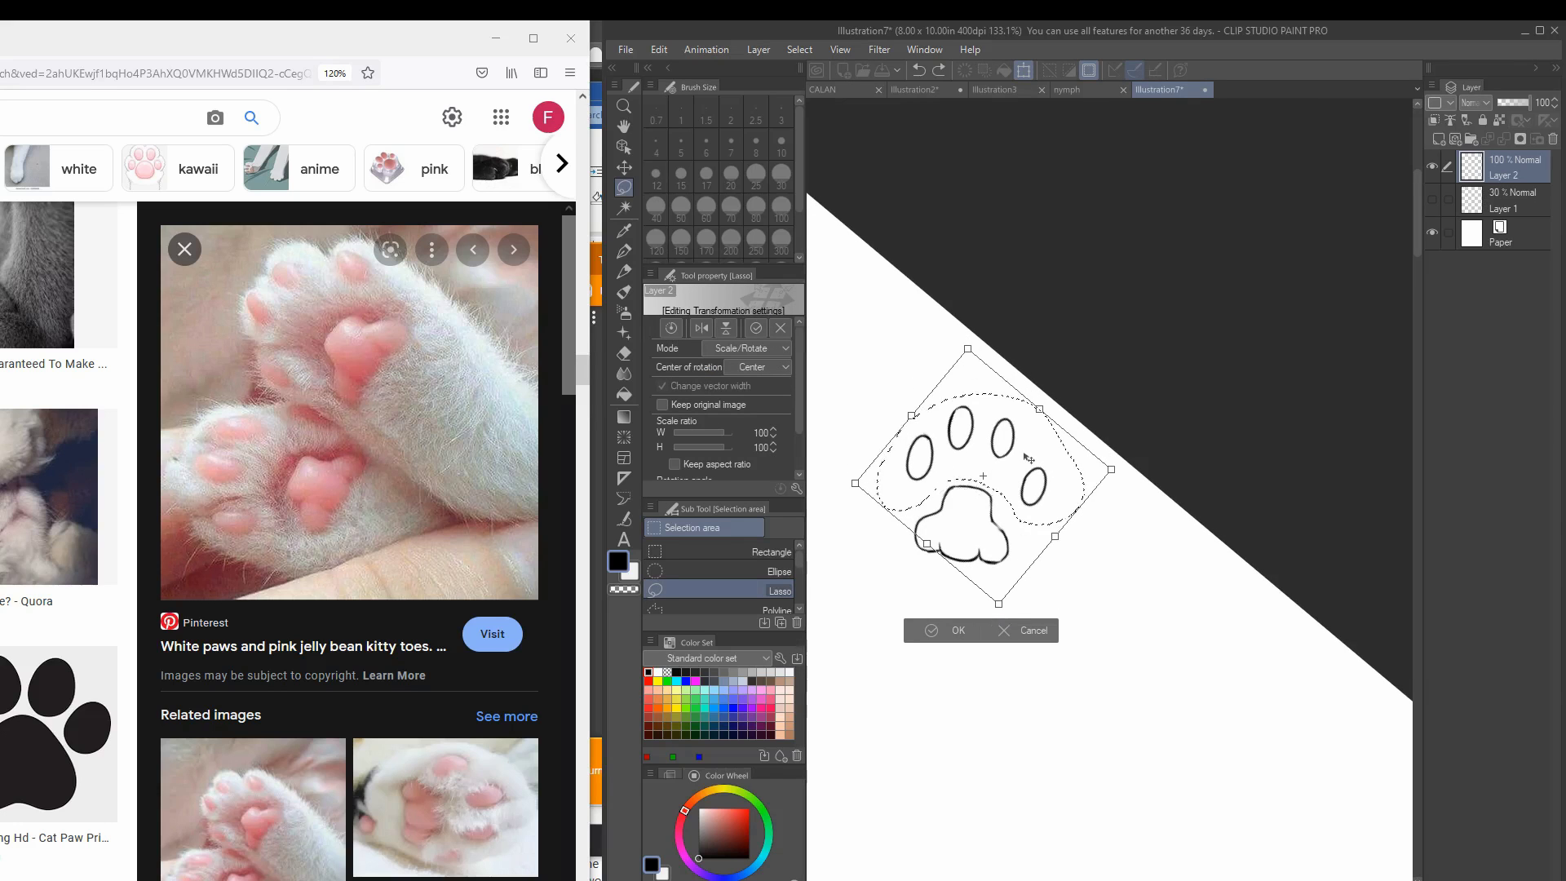
key(Escape)
key(ctrl+z)
key(ctrl+z)
key(ctrl+z)
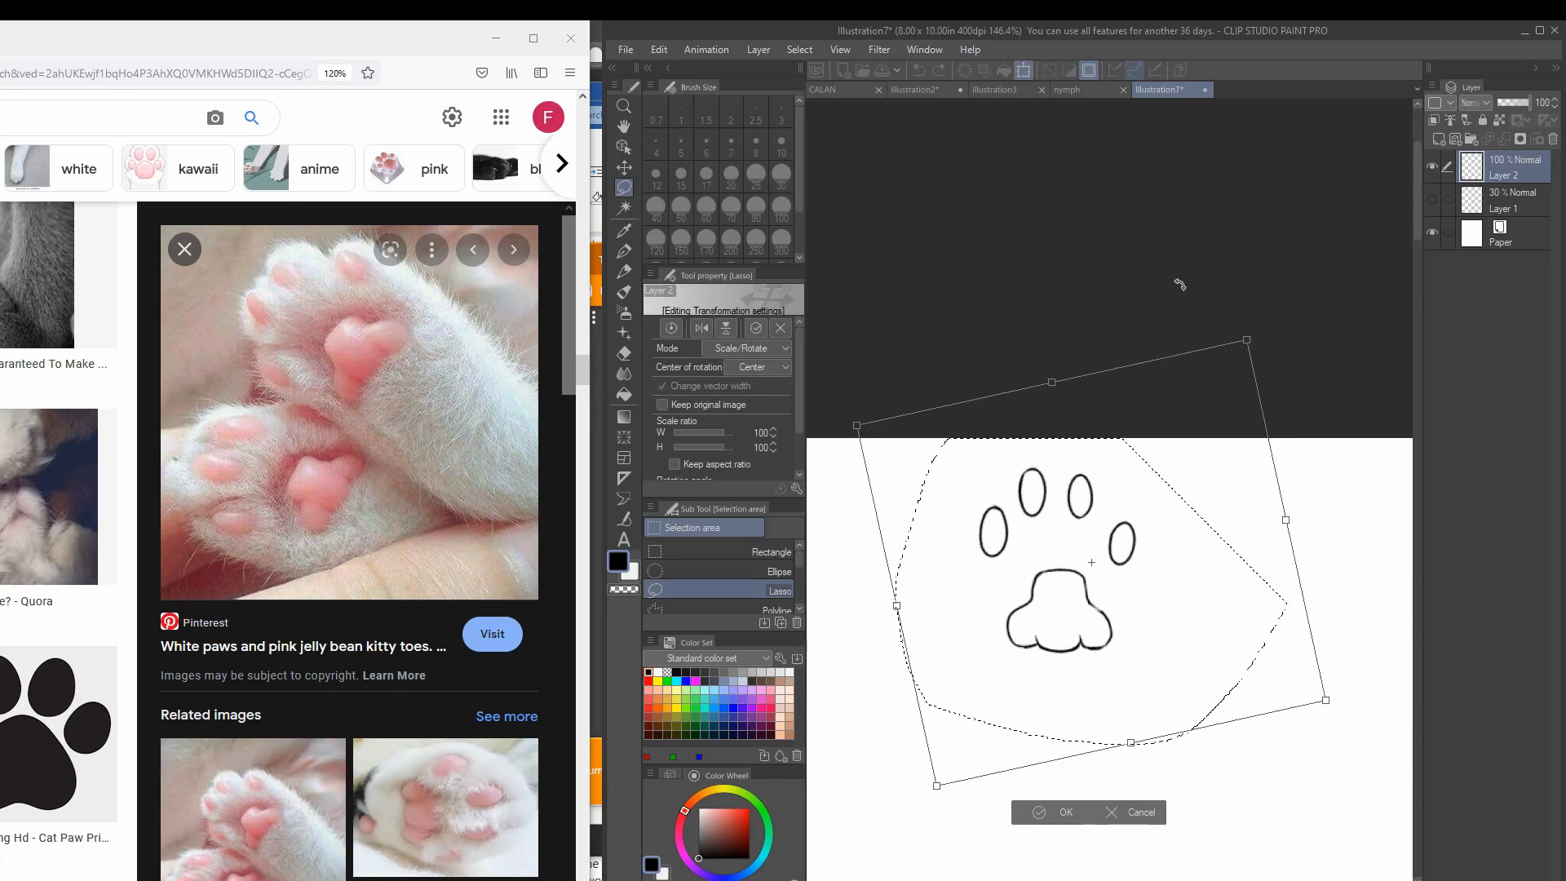
Step: Scale the four toe pads to 93% width and 74% height and rotate them to fan evenly around the main pad
click(1128, 627)
drag(1094, 447, 1094, 485)
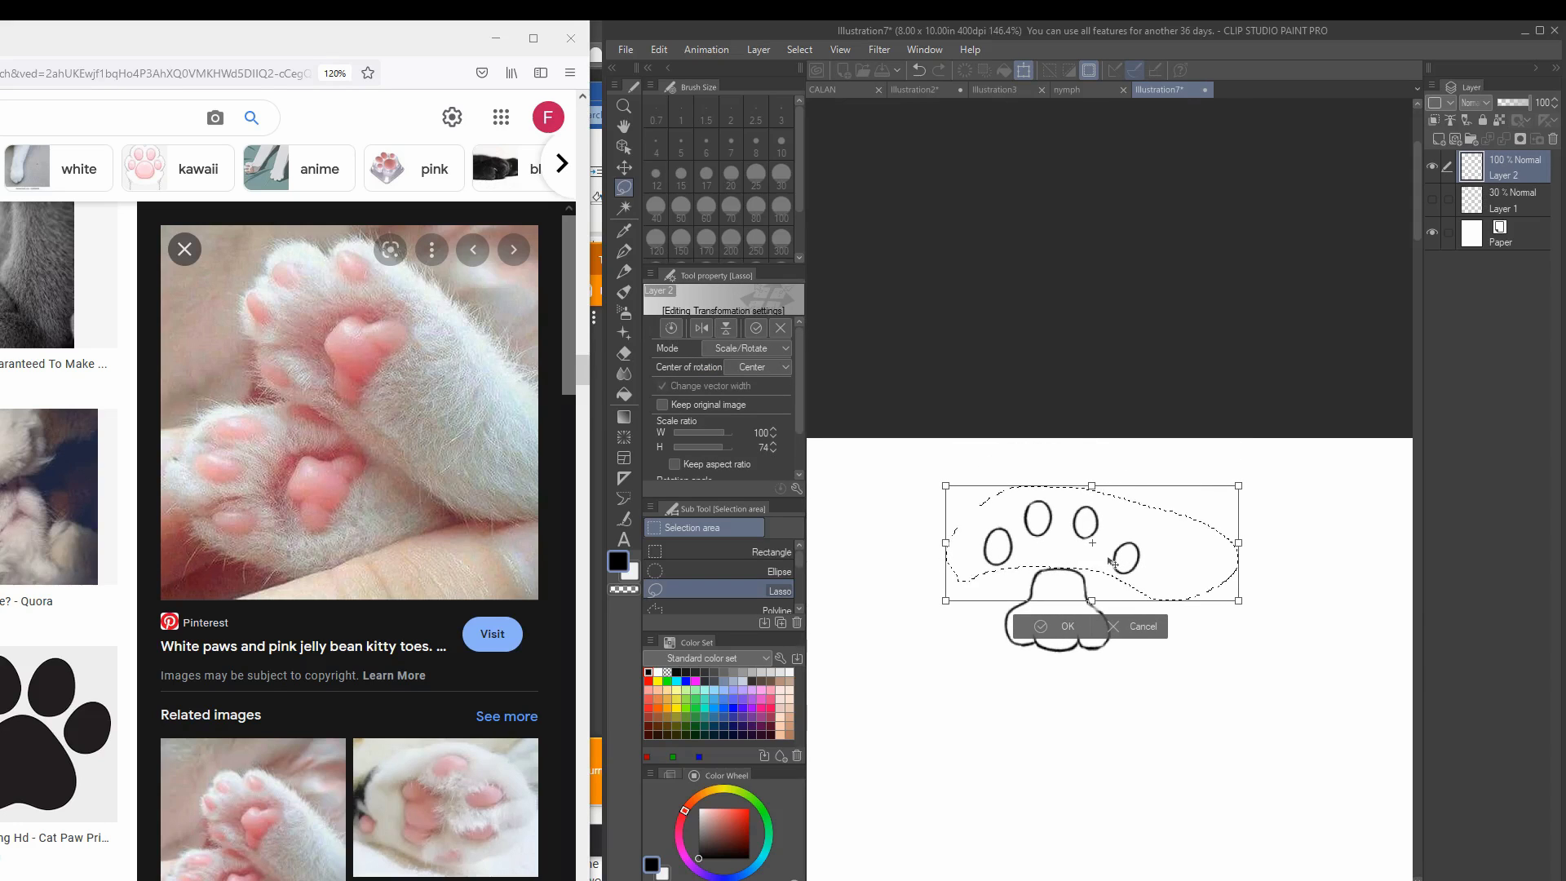
drag(1112, 562, 1108, 559)
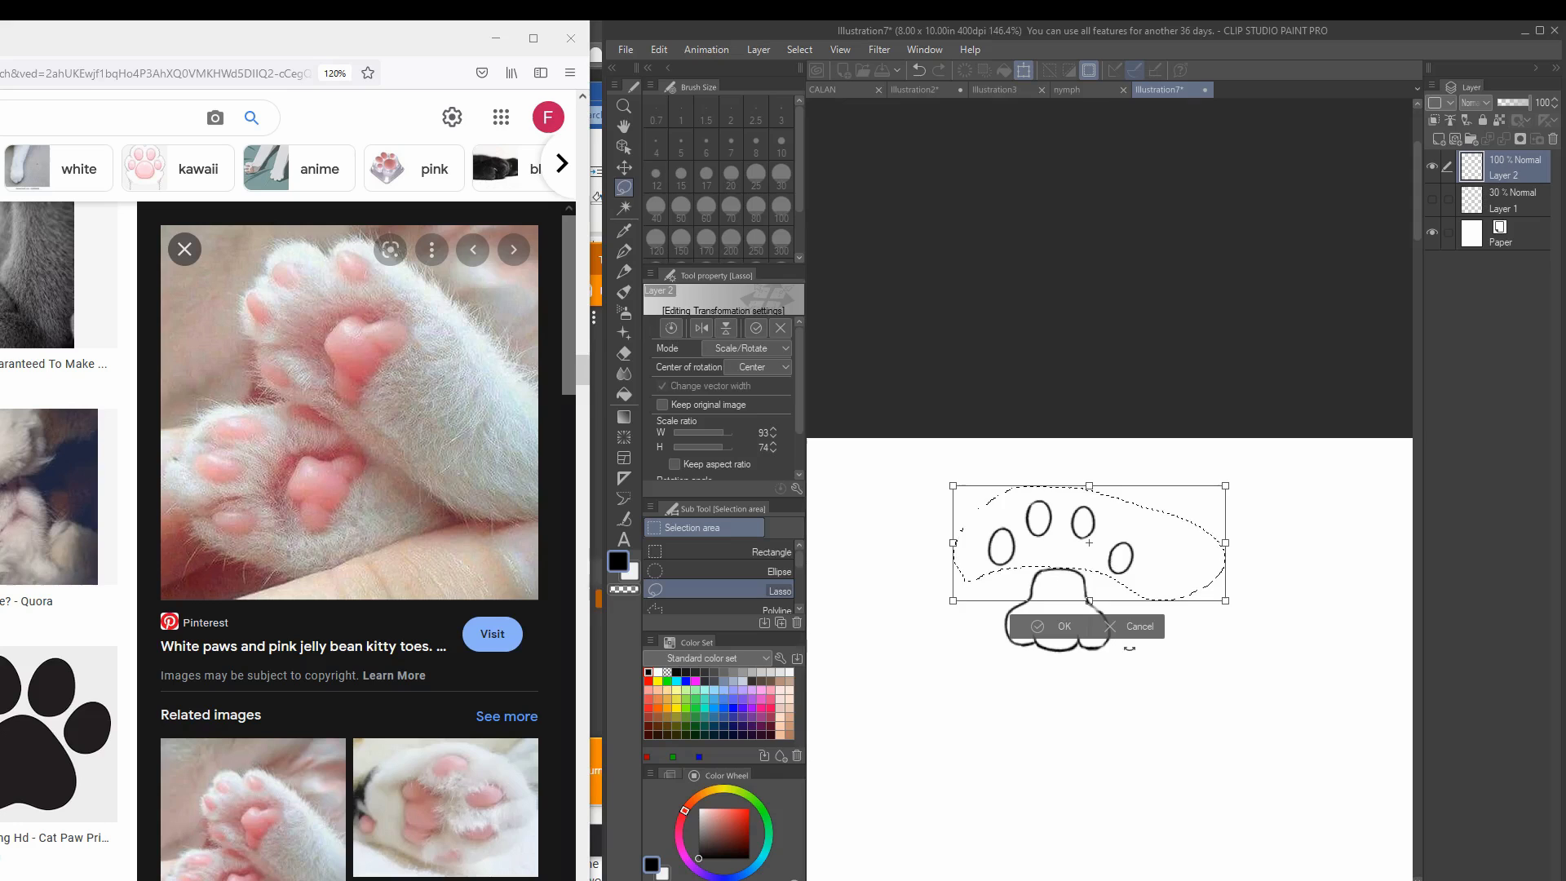
drag(1129, 649, 1188, 639)
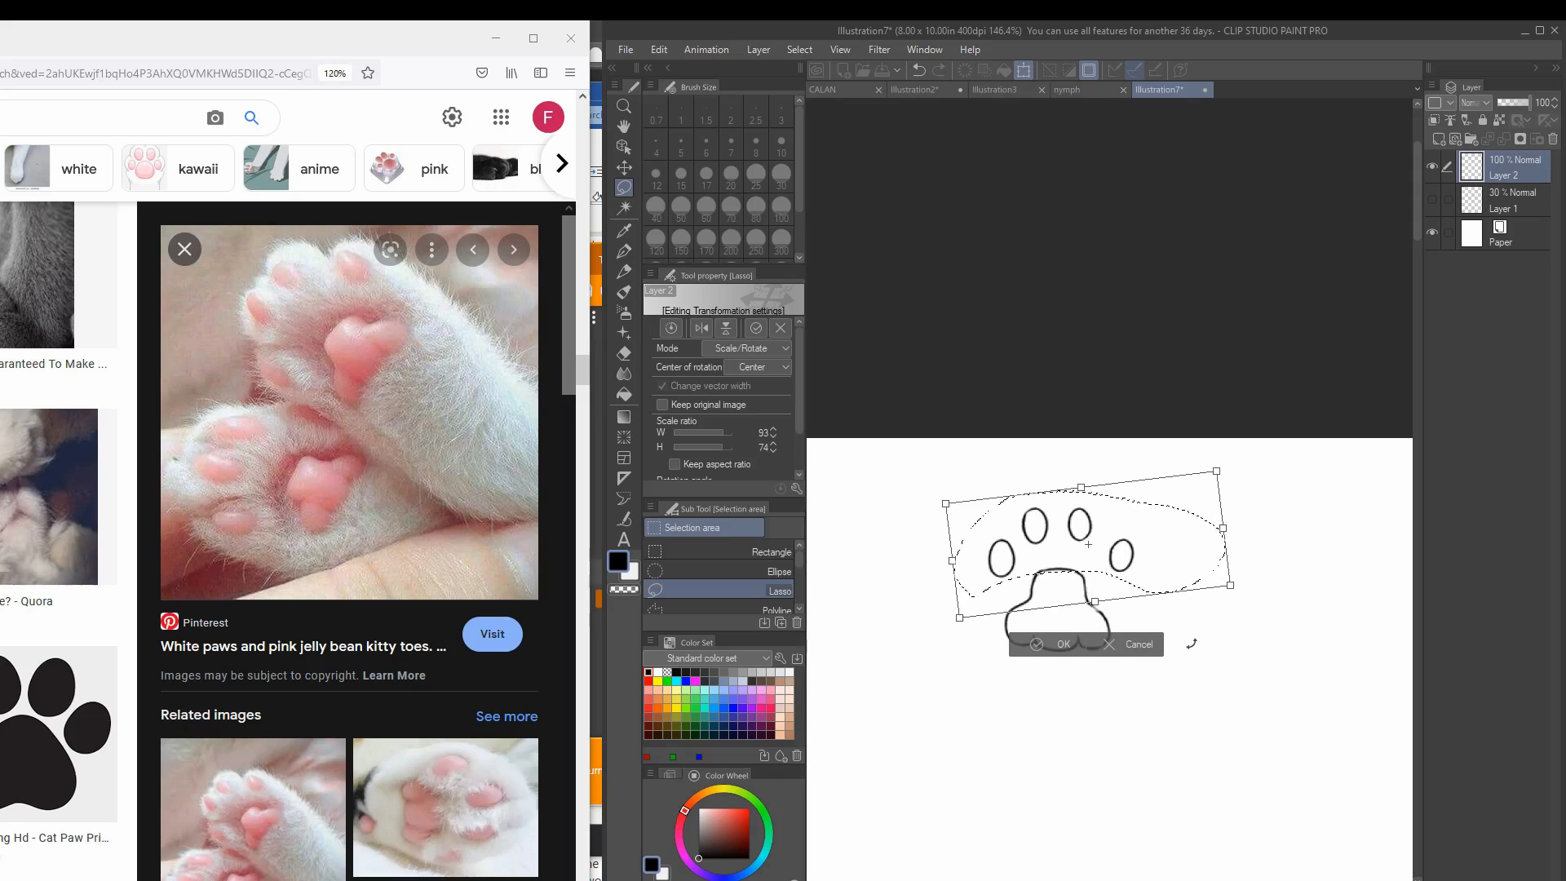
click(1063, 644)
drag(930, 595, 938, 604)
key(ctrl+d)
scroll(909, 741, up, 2)
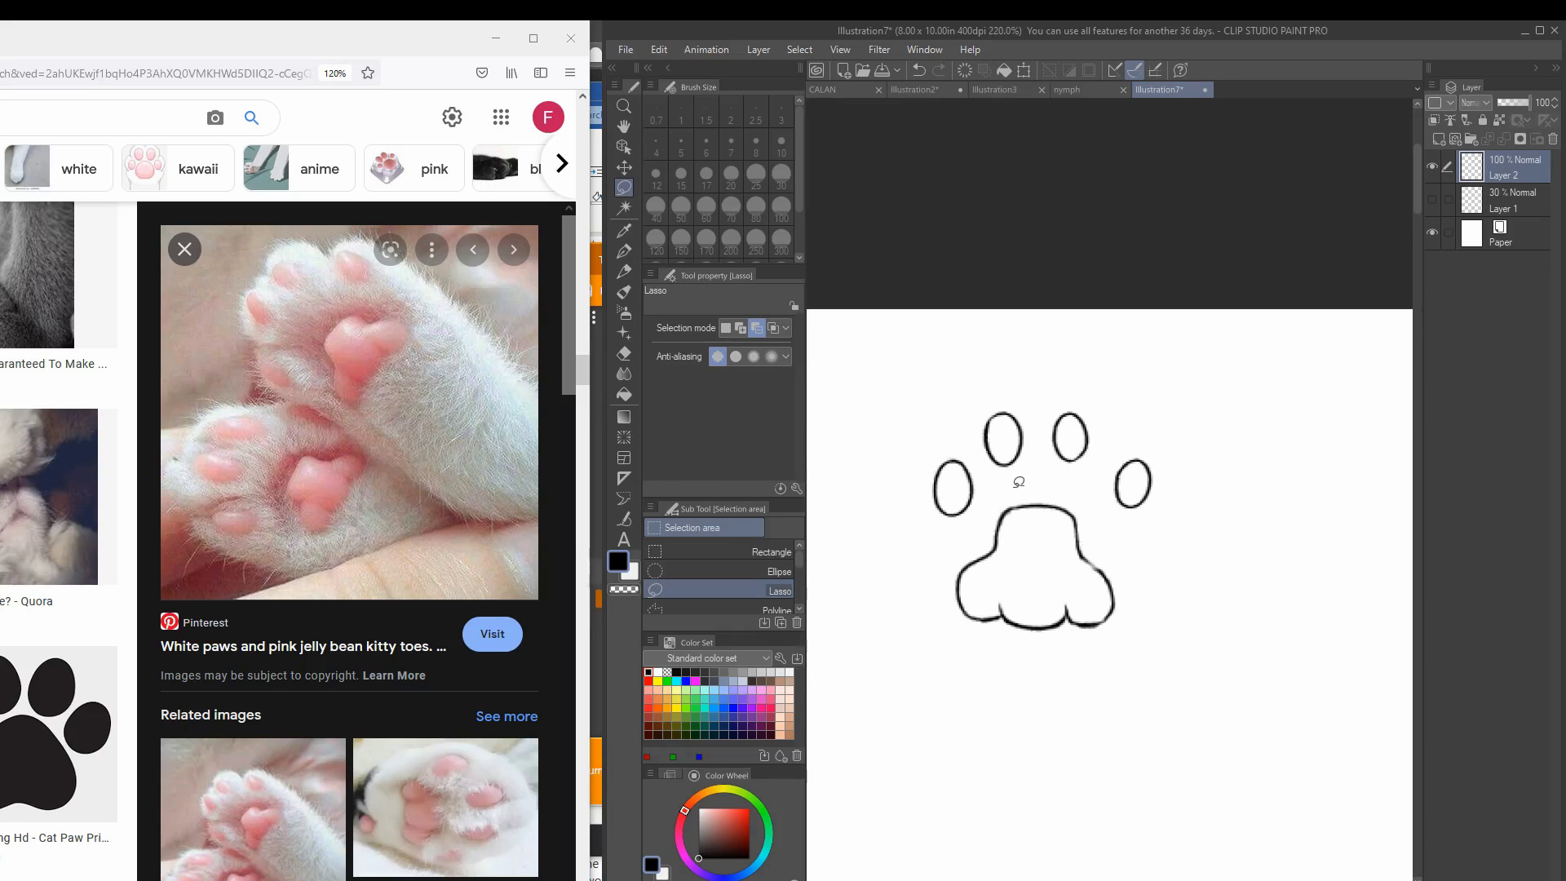
Step: Lasso the upper part of the main pad and transform it to make the pad slightly shorter
drag(1019, 482, 1032, 487)
key(ctrl+t)
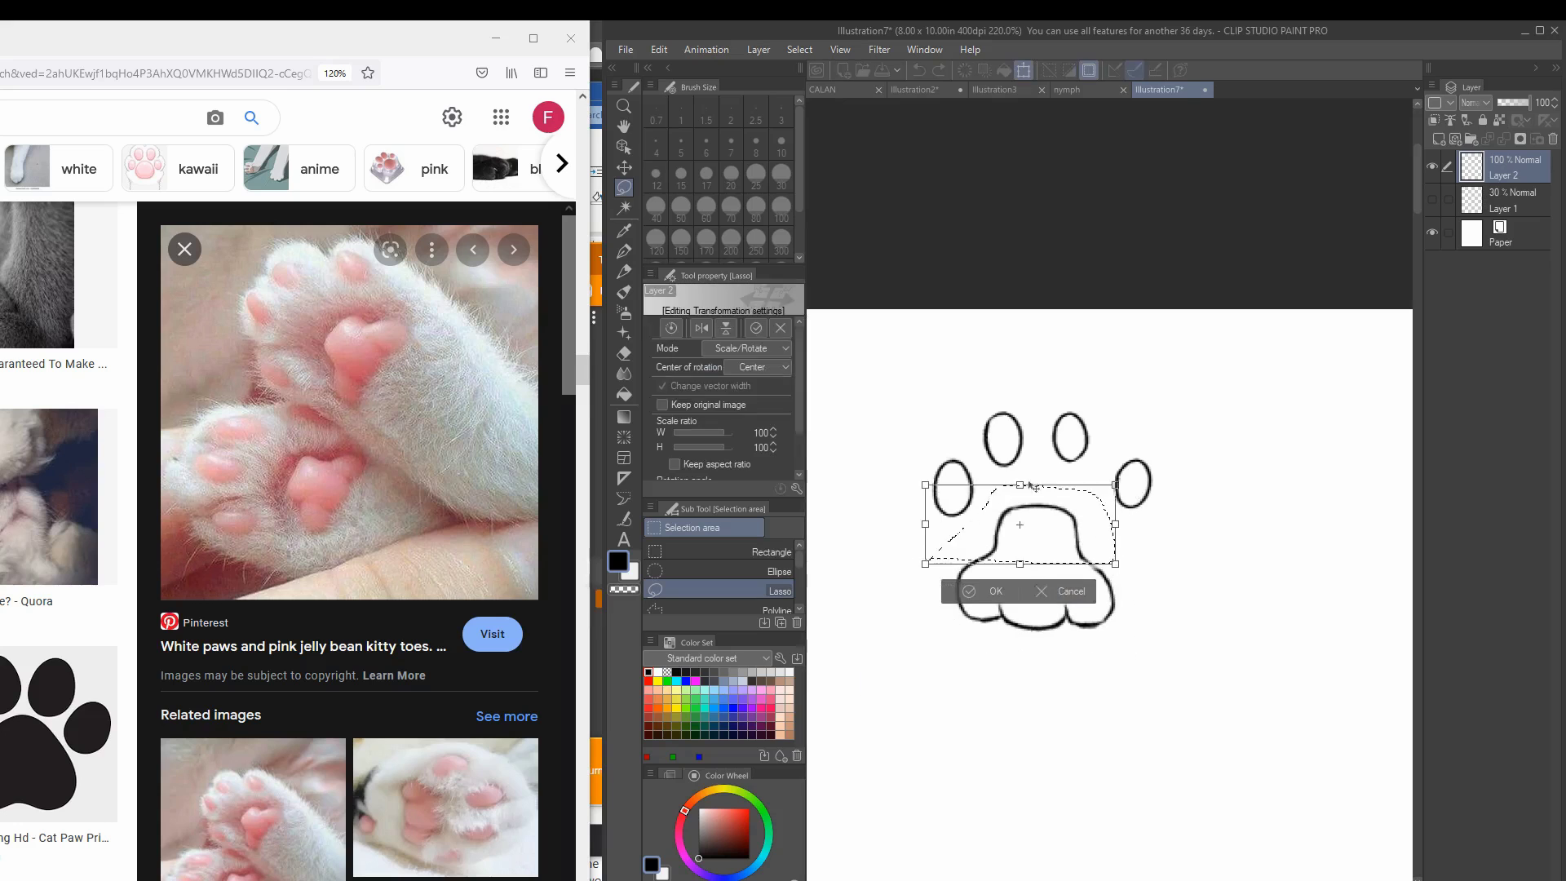
key(Escape)
key(ctrl+t)
key(Escape)
scroll(1021, 671, down, 2)
key(ctrl+z)
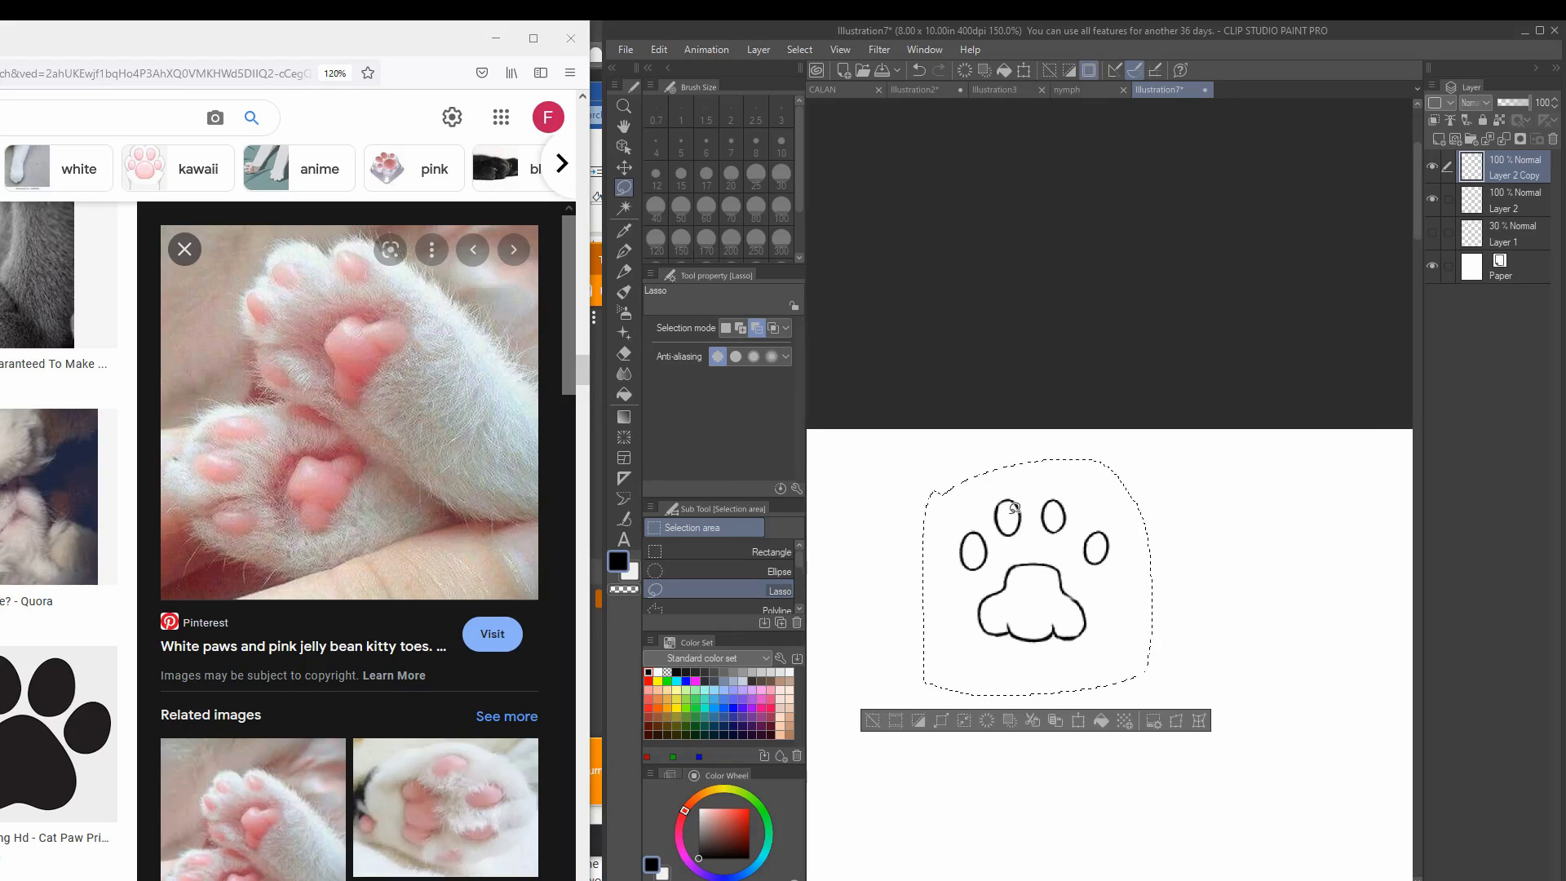
Step: Undo the duplicated print layer and refine the main pad's outline with the Mapping pen and Hard eraser
scroll(1015, 507, up, 3)
key(ctrl+z)
key(ctrl+d)
scroll(1060, 456, down, 1)
key(p)
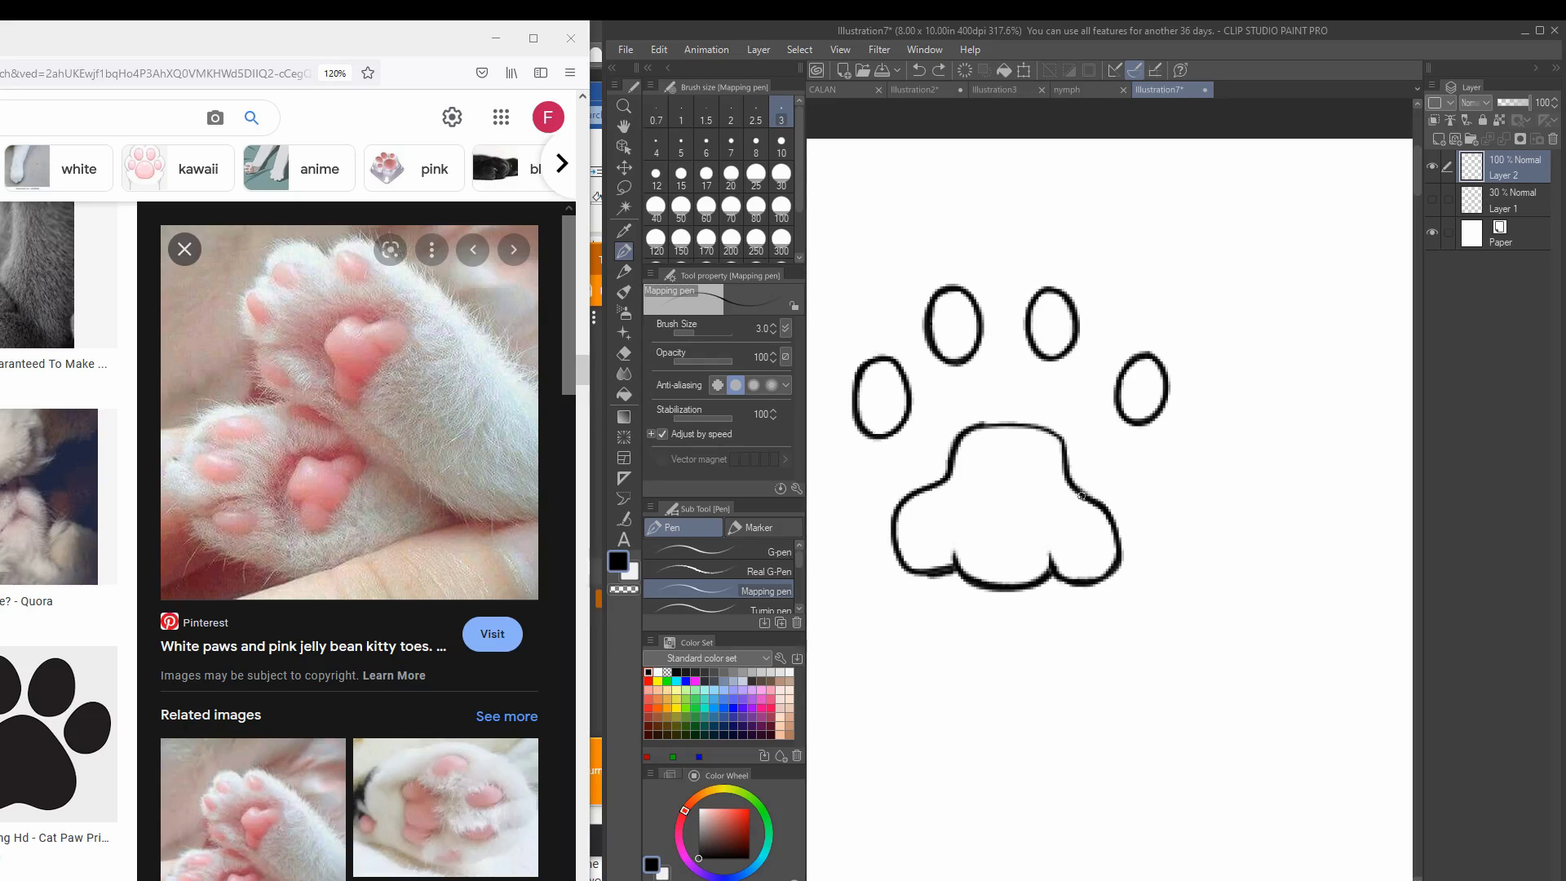
drag(1064, 469, 1053, 429)
key(e)
drag(911, 309, 868, 235)
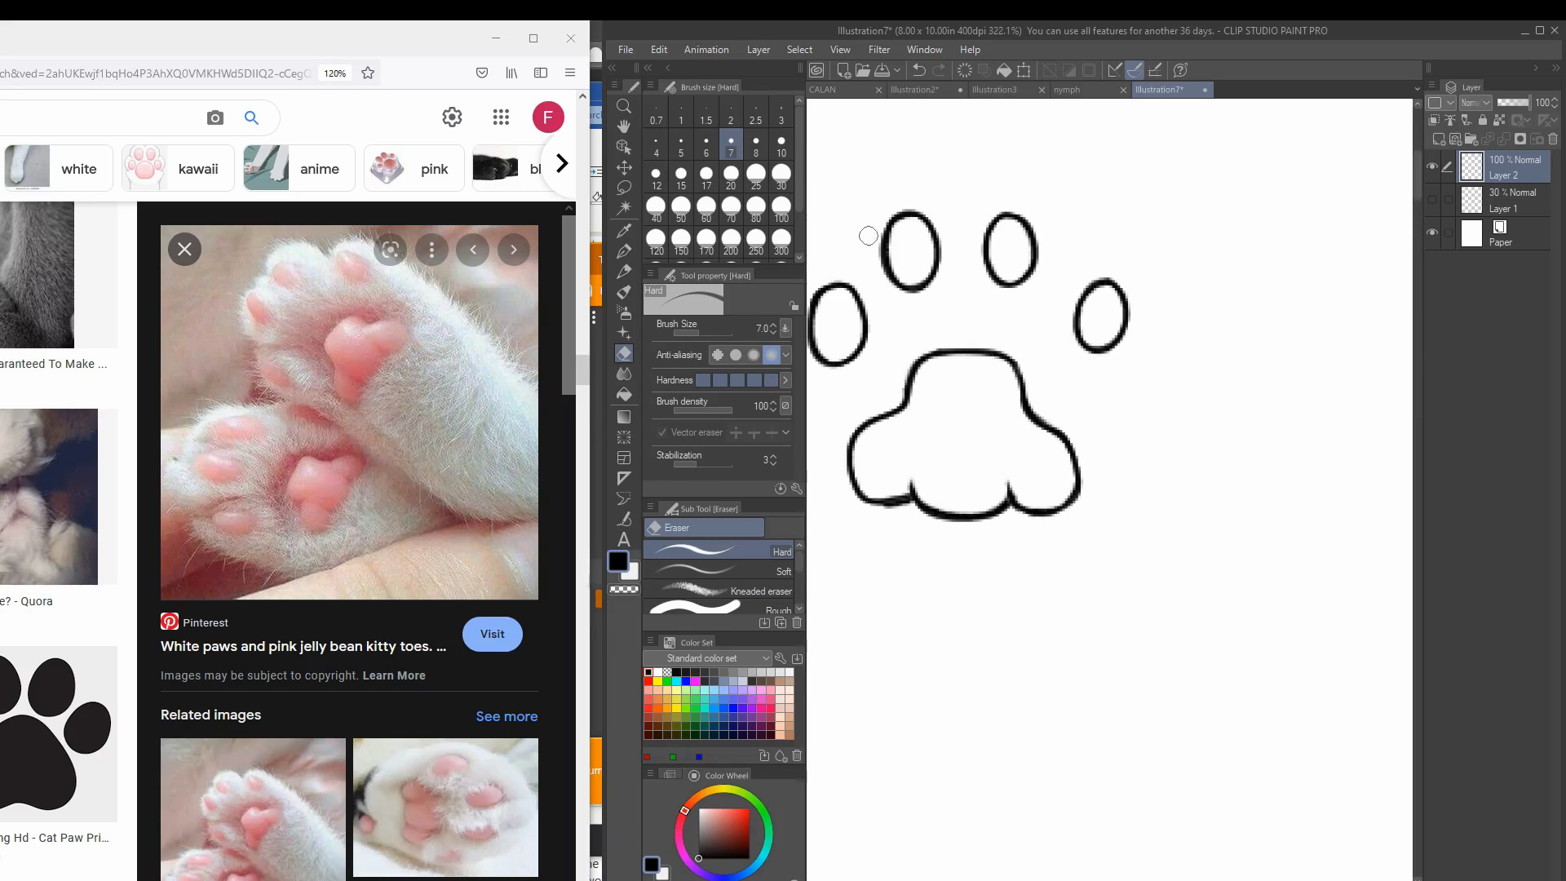
Step: Lasso the whole inked paw print, cut it and paste it twice onto separate layers
scroll(904, 238, down, 5)
scroll(898, 379, up, 2)
drag(1007, 356, 956, 377)
key(ctrl+c)
key(ctrl+v)
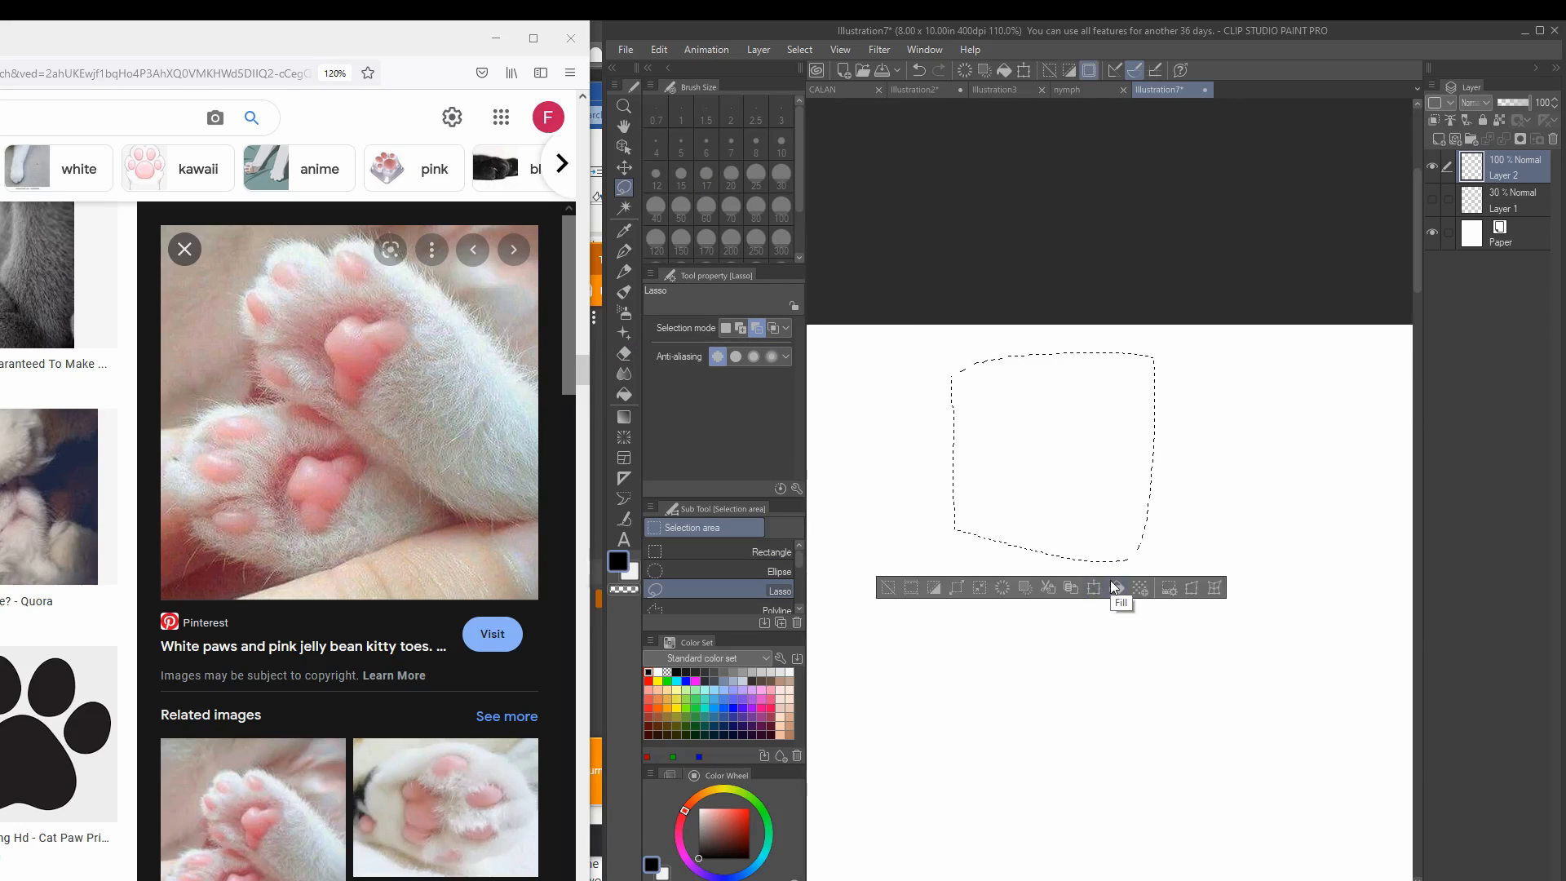
key(ctrl+v)
Step: Flip one pasted paw print horizontally, move it down and to the left of the other, and deselect
click(659, 50)
click(731, 442)
click(946, 441)
drag(1044, 457, 918, 485)
key(Return)
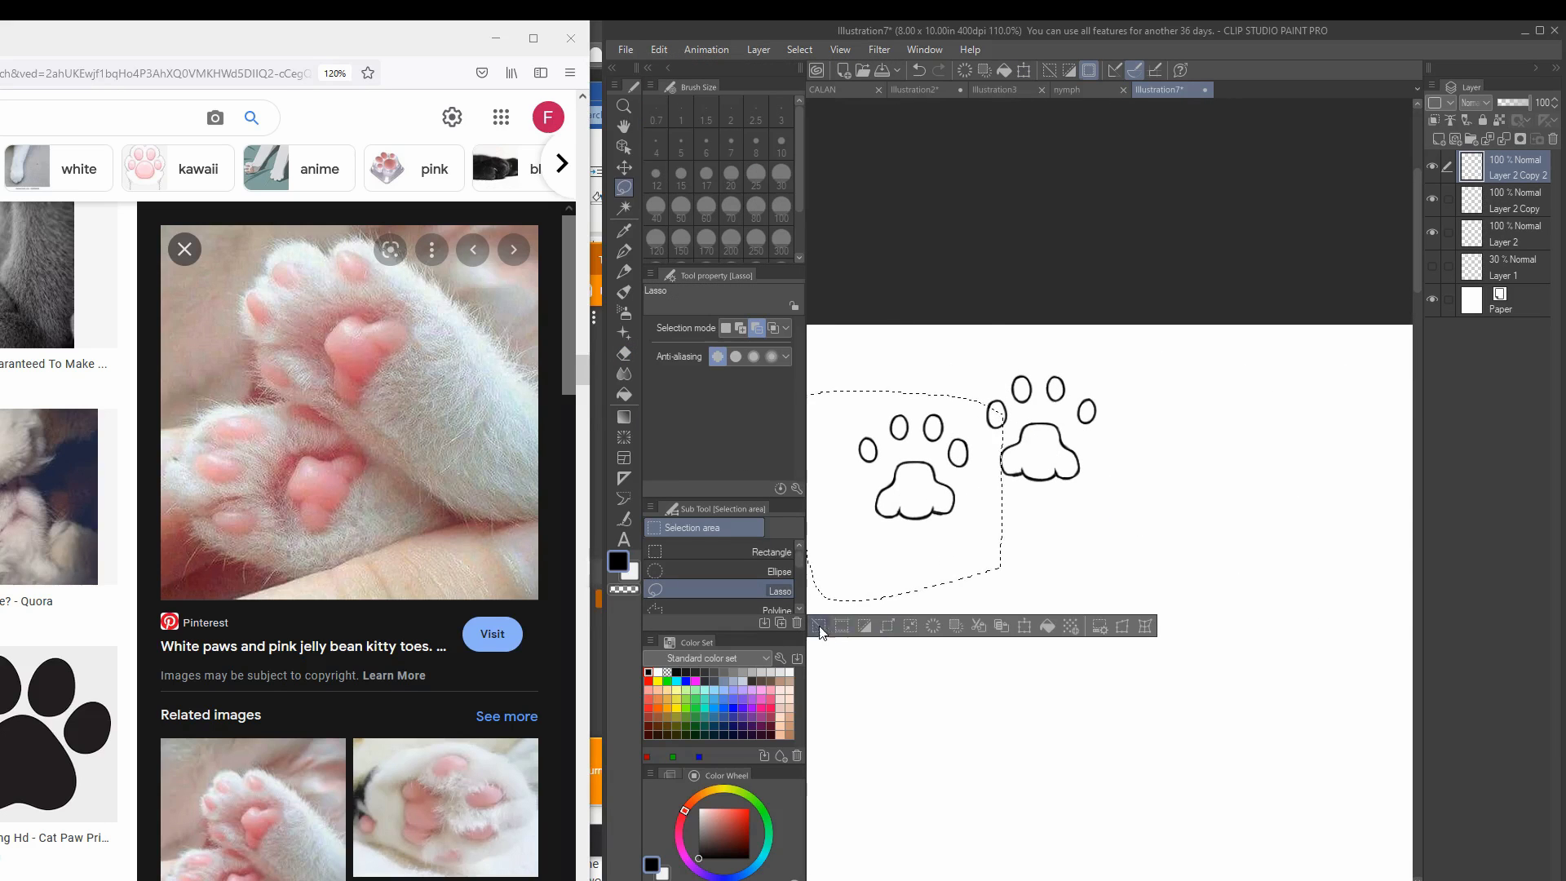
key(ctrl+d)
Step: Crop the canvas to the first print, register it as brush tip material "pawprint1" under Monochromatic pattern, and undo the crop
click(734, 551)
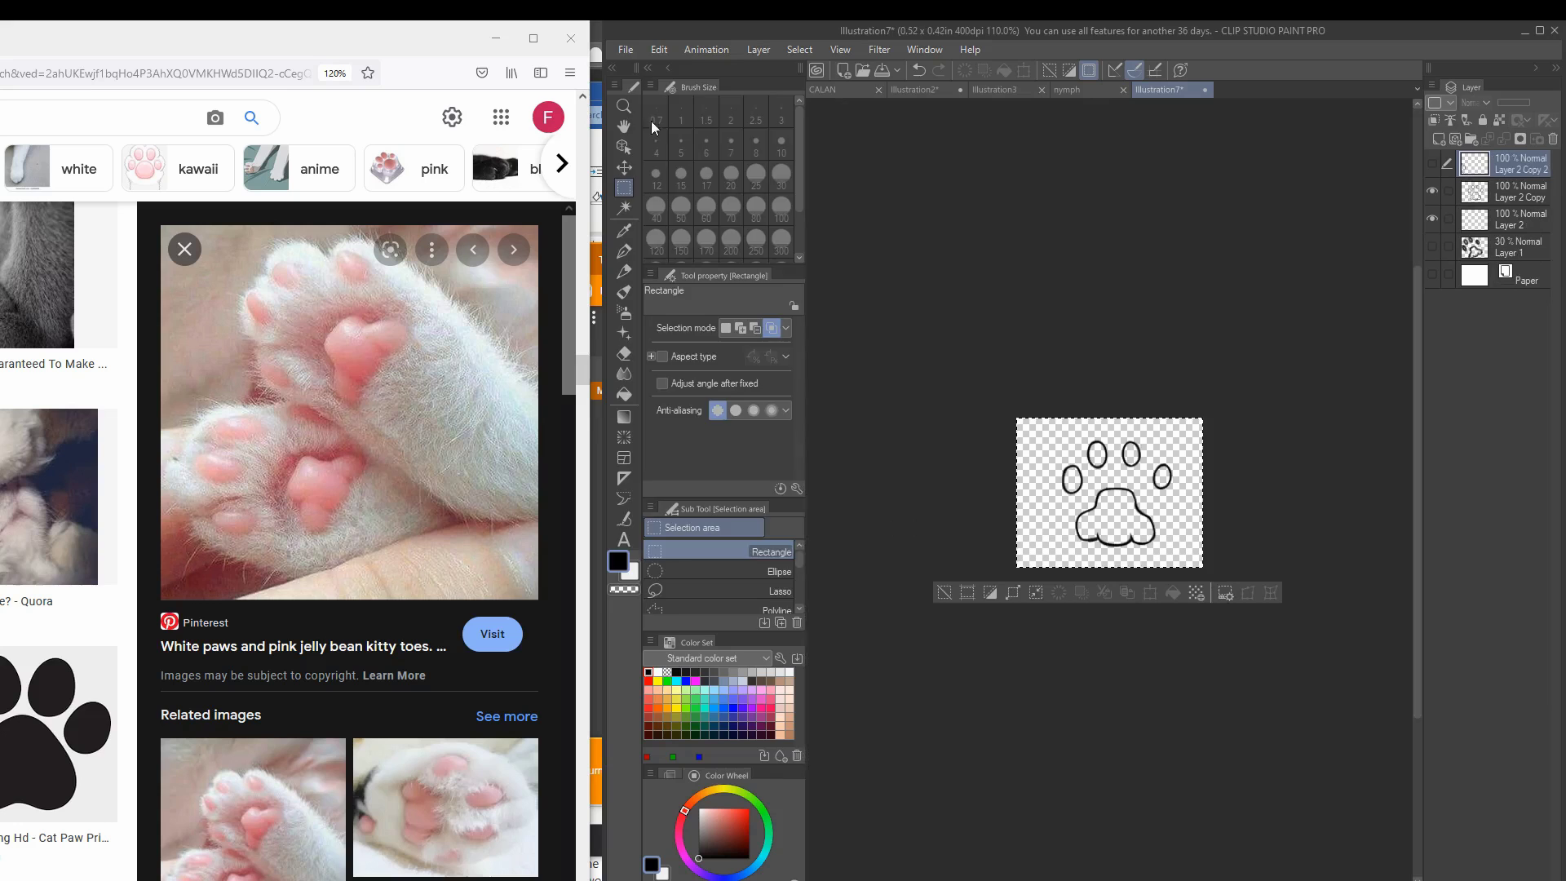
click(659, 49)
click(701, 659)
click(861, 337)
click(905, 367)
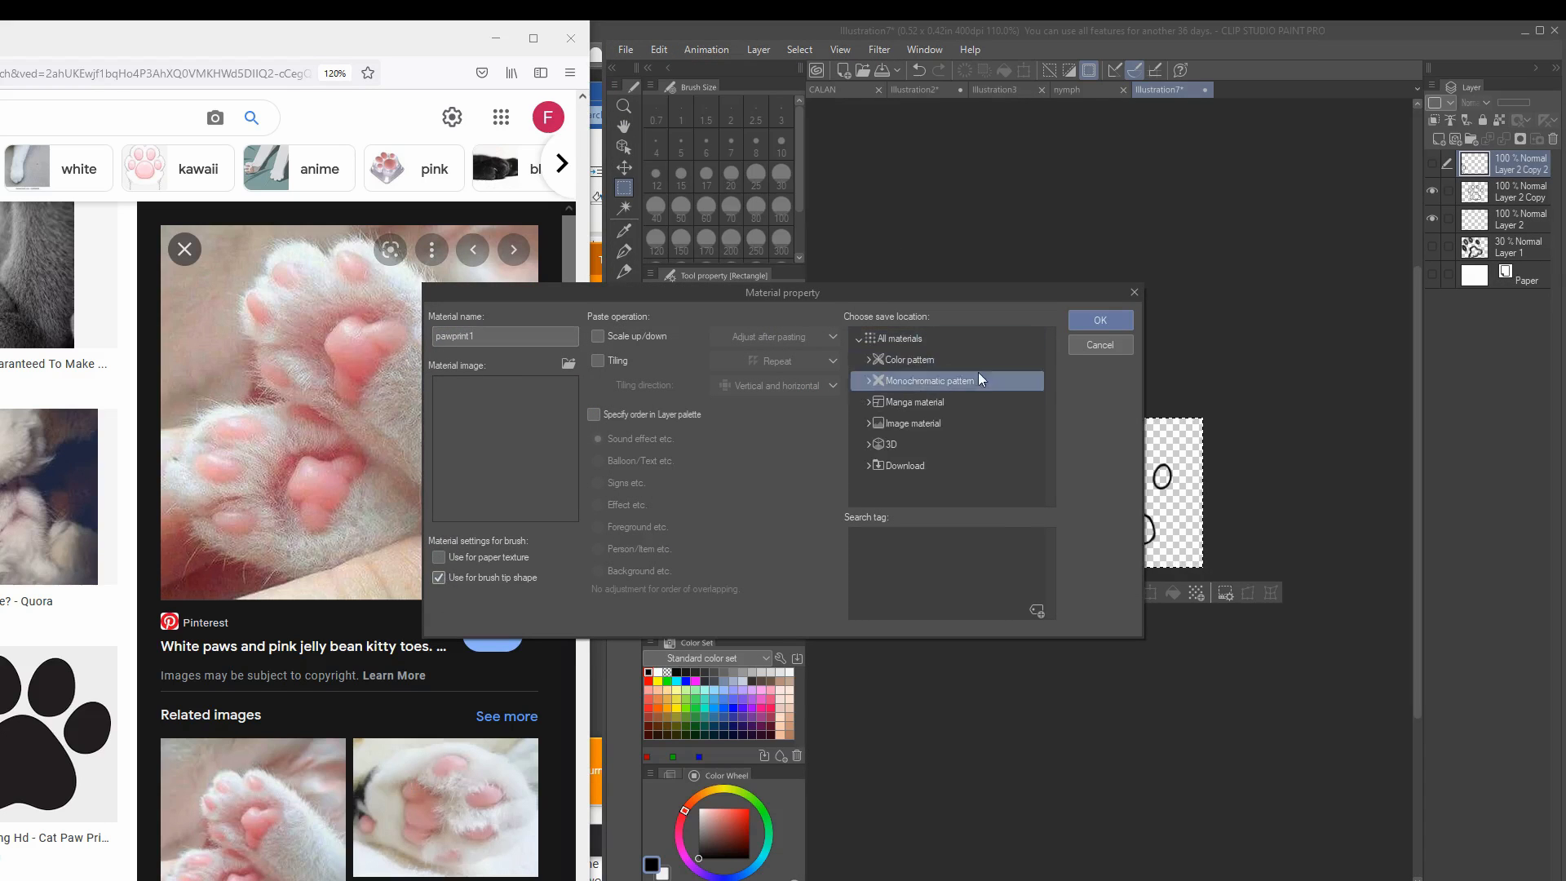
click(1100, 319)
key(ctrl+z)
Step: Isolate and crop to the flipped print, register it as brush tip material "pawprint2" under Monochromatic pattern, and undo the crop
click(1433, 199)
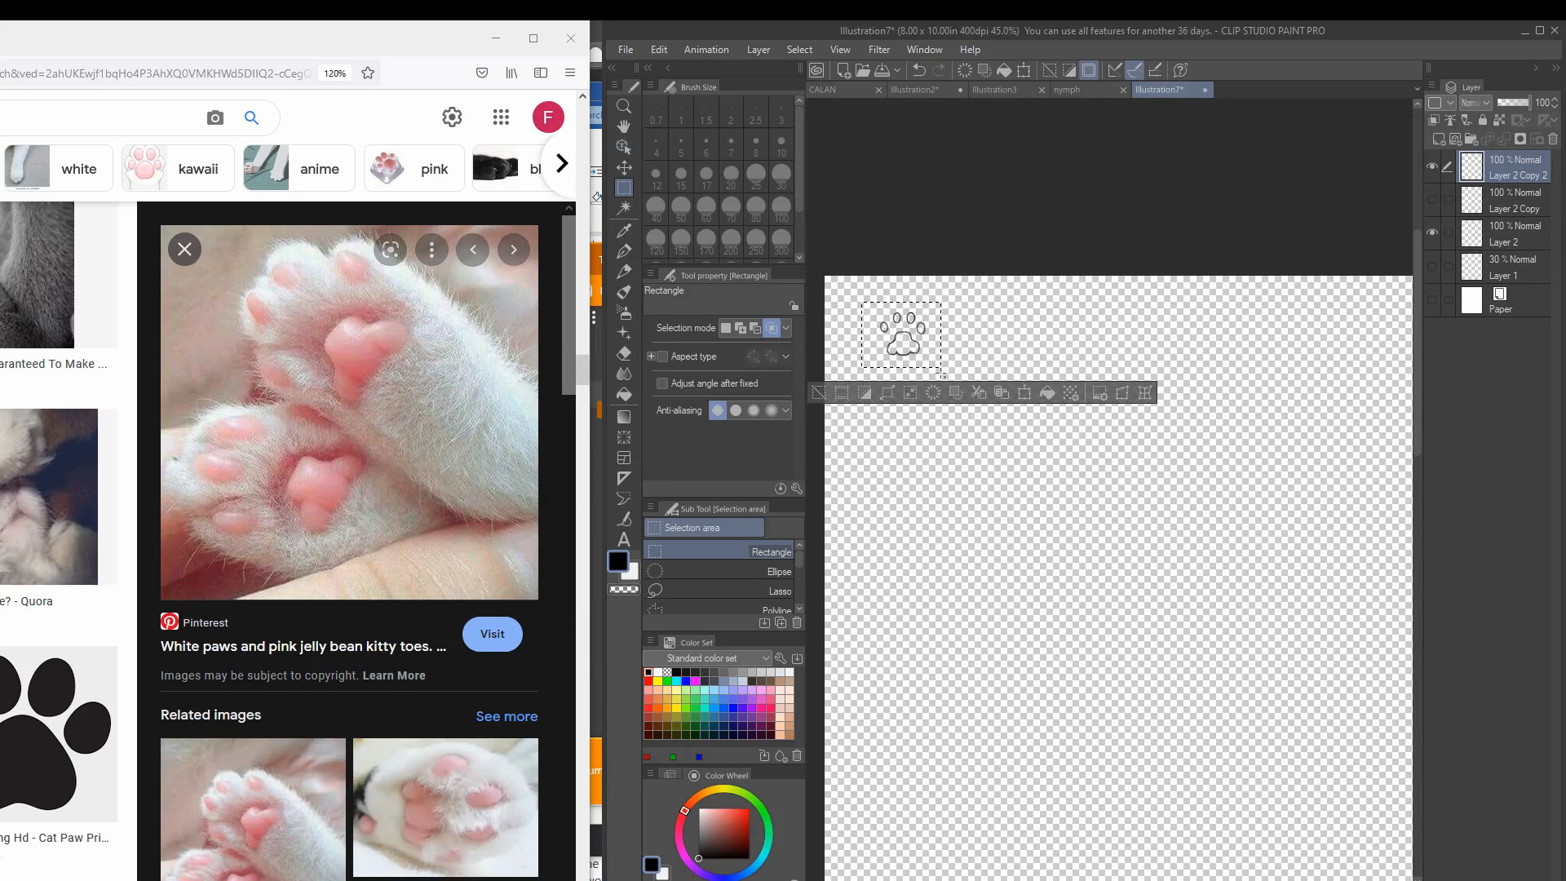
click(1089, 69)
click(659, 49)
click(701, 644)
click(438, 579)
click(861, 338)
click(913, 378)
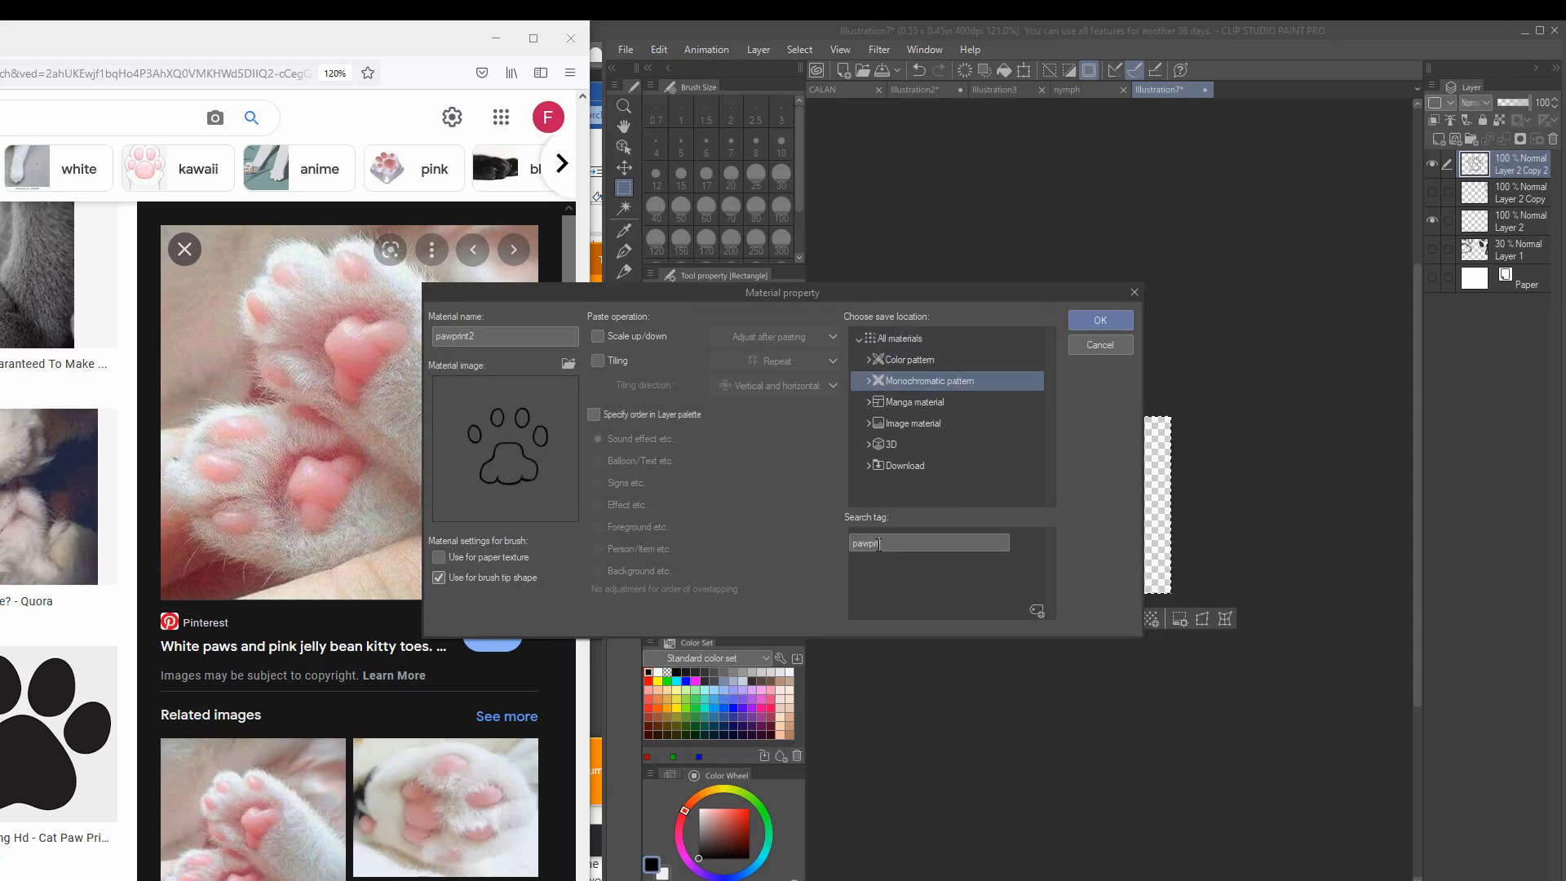
click(1100, 320)
key(ctrl+z)
Step: Duplicate the Cherry pattern decoration brush and name the copy "pawprint"
click(624, 332)
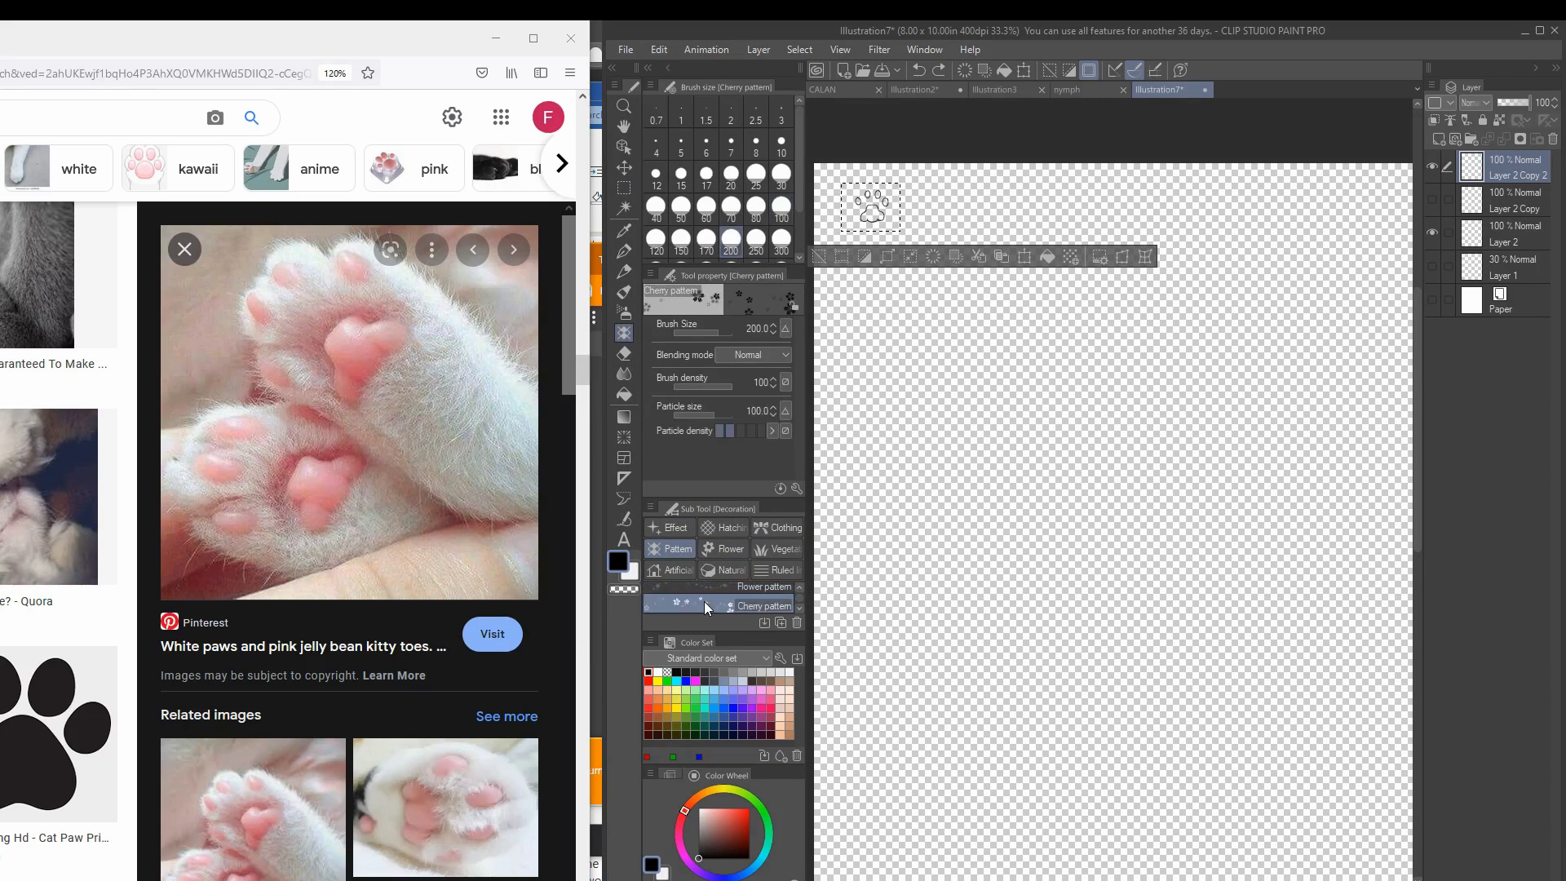
click(780, 622)
text(pawprint)
key(Return)
Step: Remove all the cherry blossom tip shapes from the pawprint brush's Brush tip settings
click(797, 488)
click(936, 441)
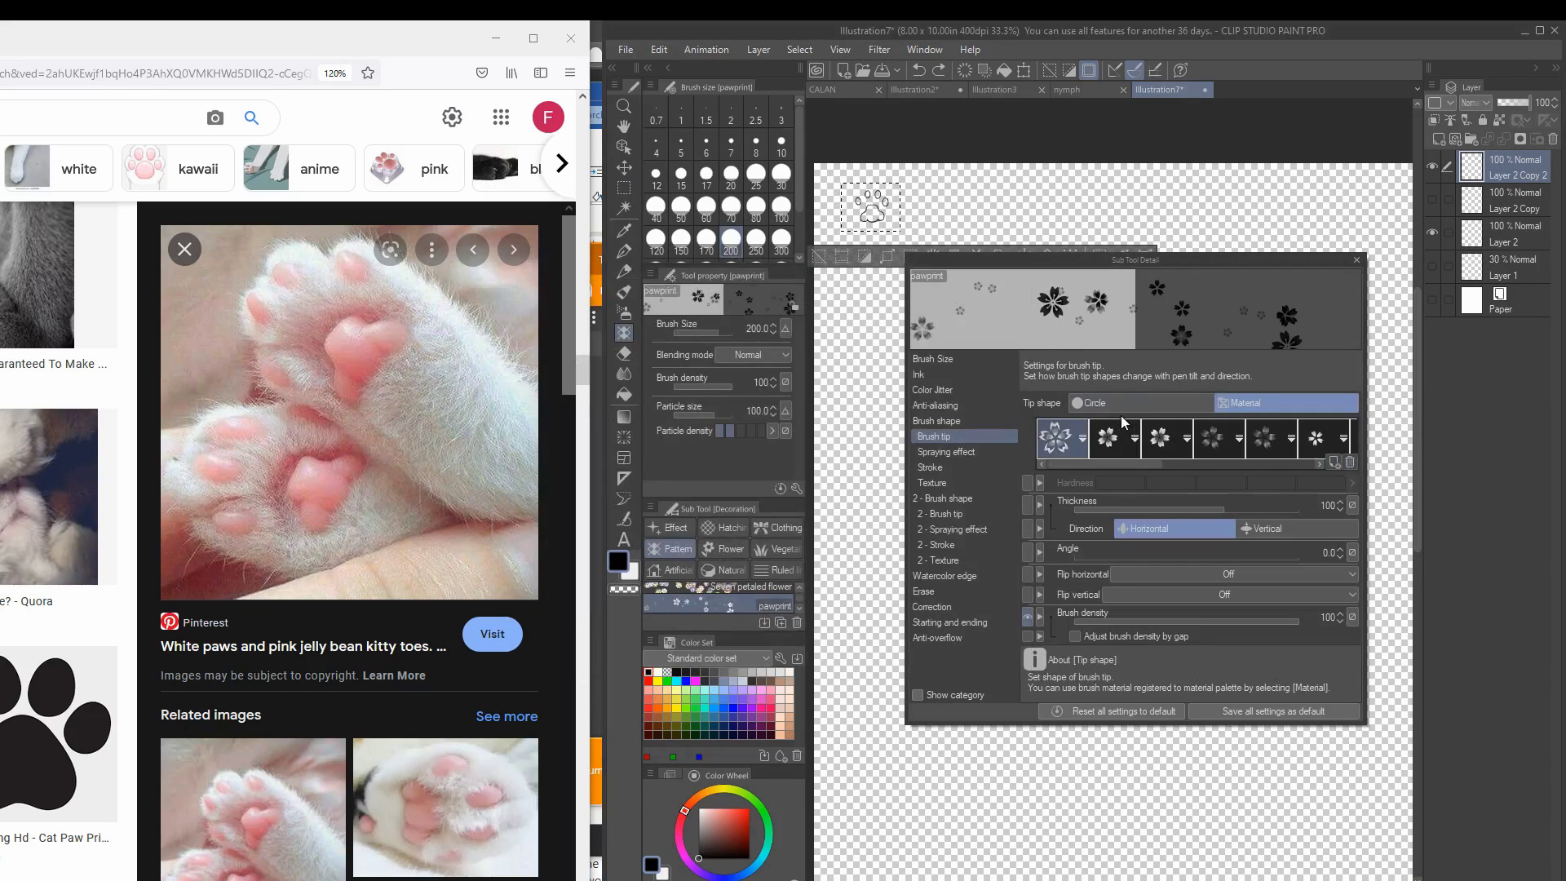
click(1316, 438)
shift+click(1159, 438)
click(1350, 461)
click(804, 354)
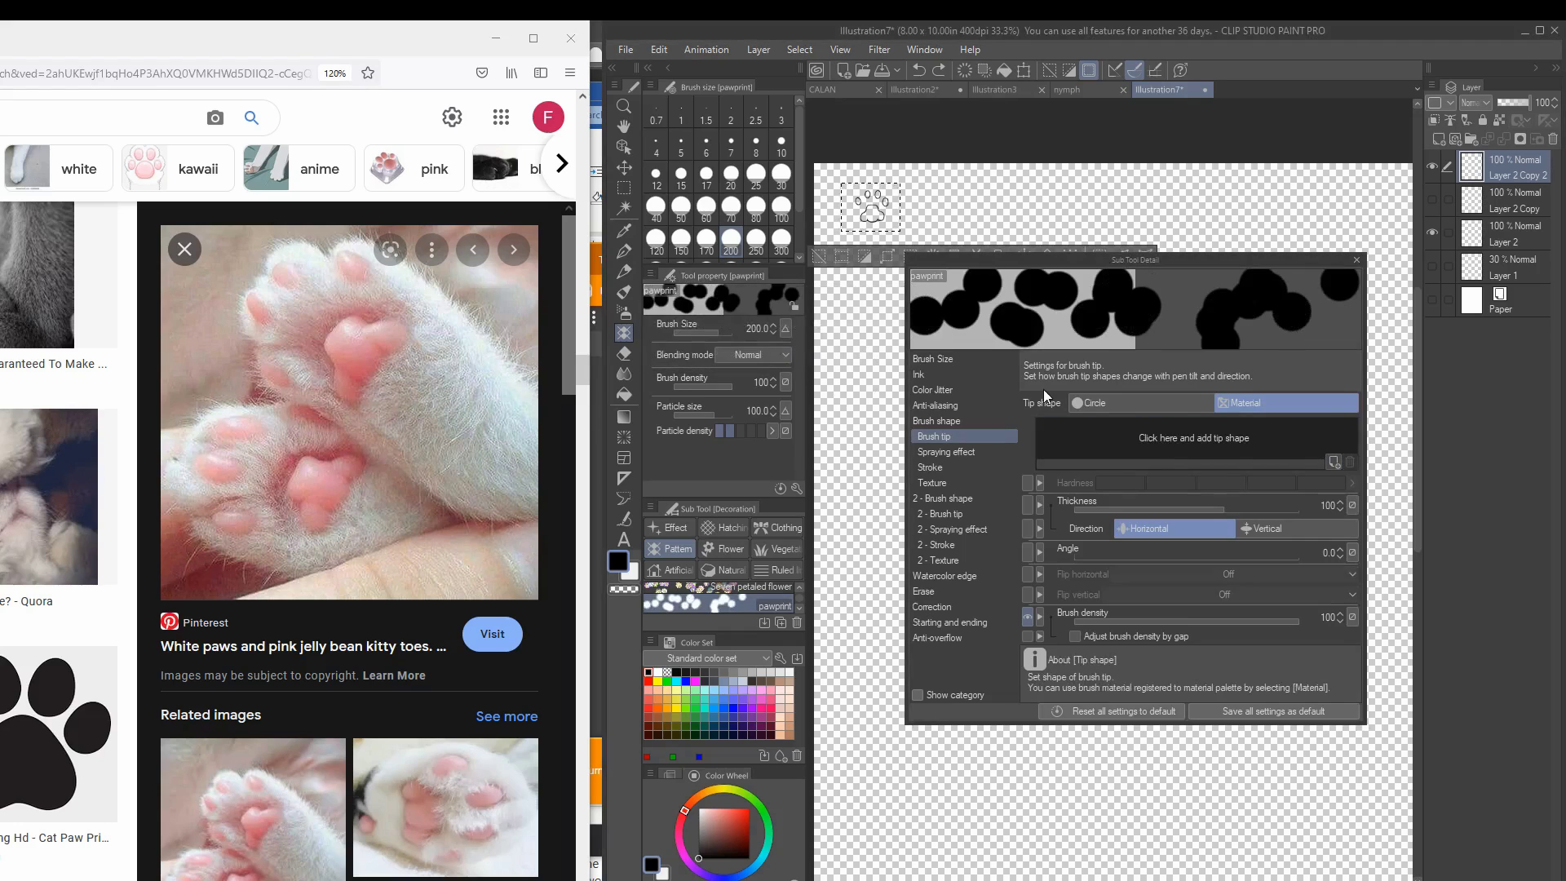
Step: Add the pawprint1 and pawprint2 materials as the brush's tip shapes and show its Brush Size settings
click(1142, 438)
click(718, 427)
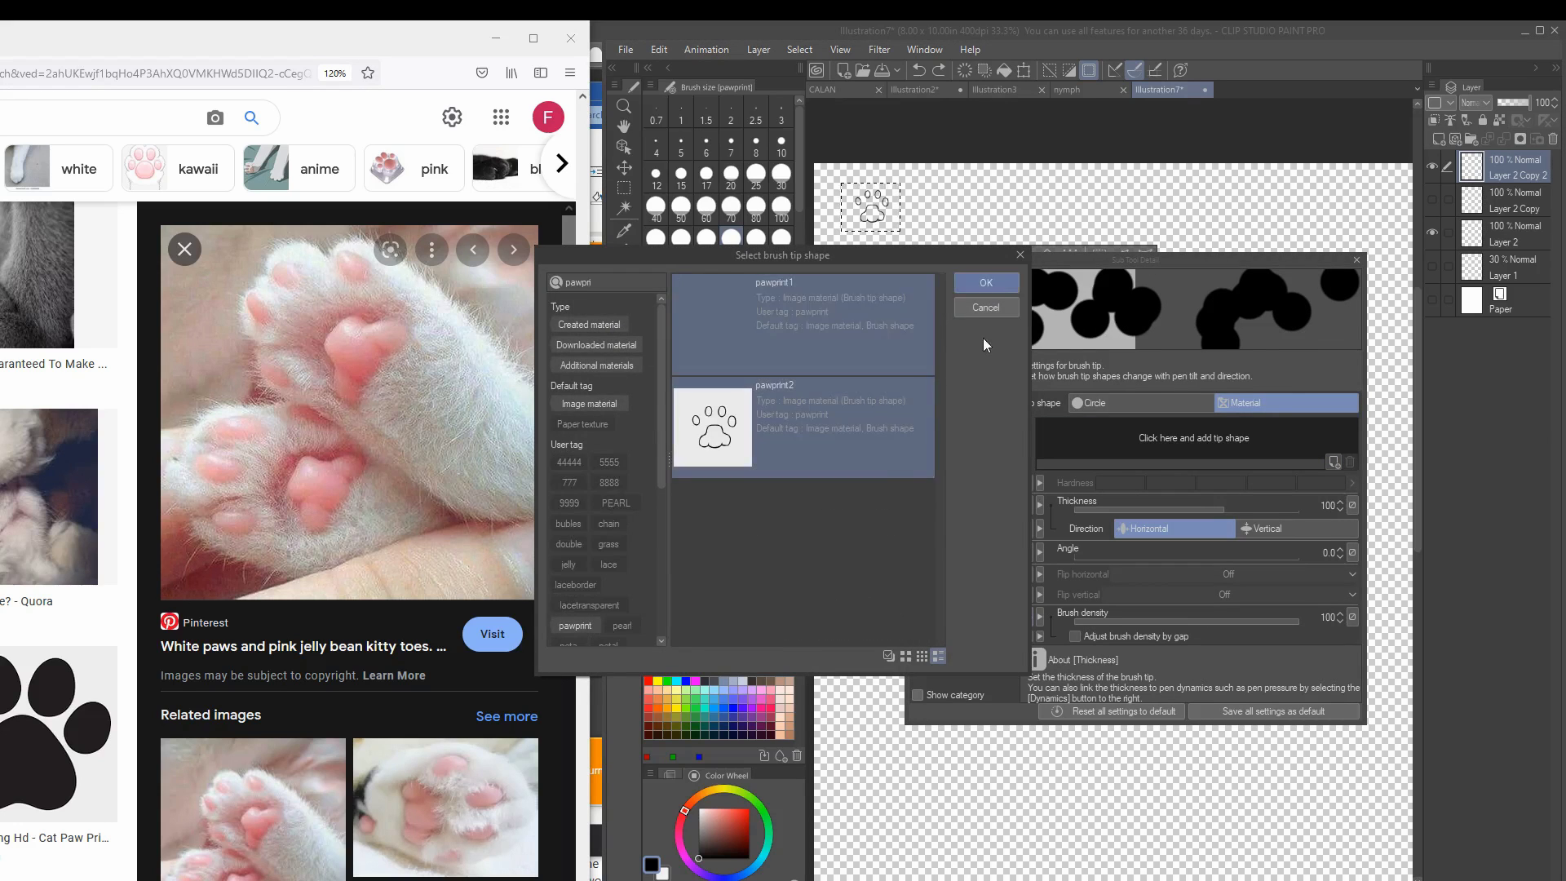
click(990, 284)
click(971, 517)
click(932, 359)
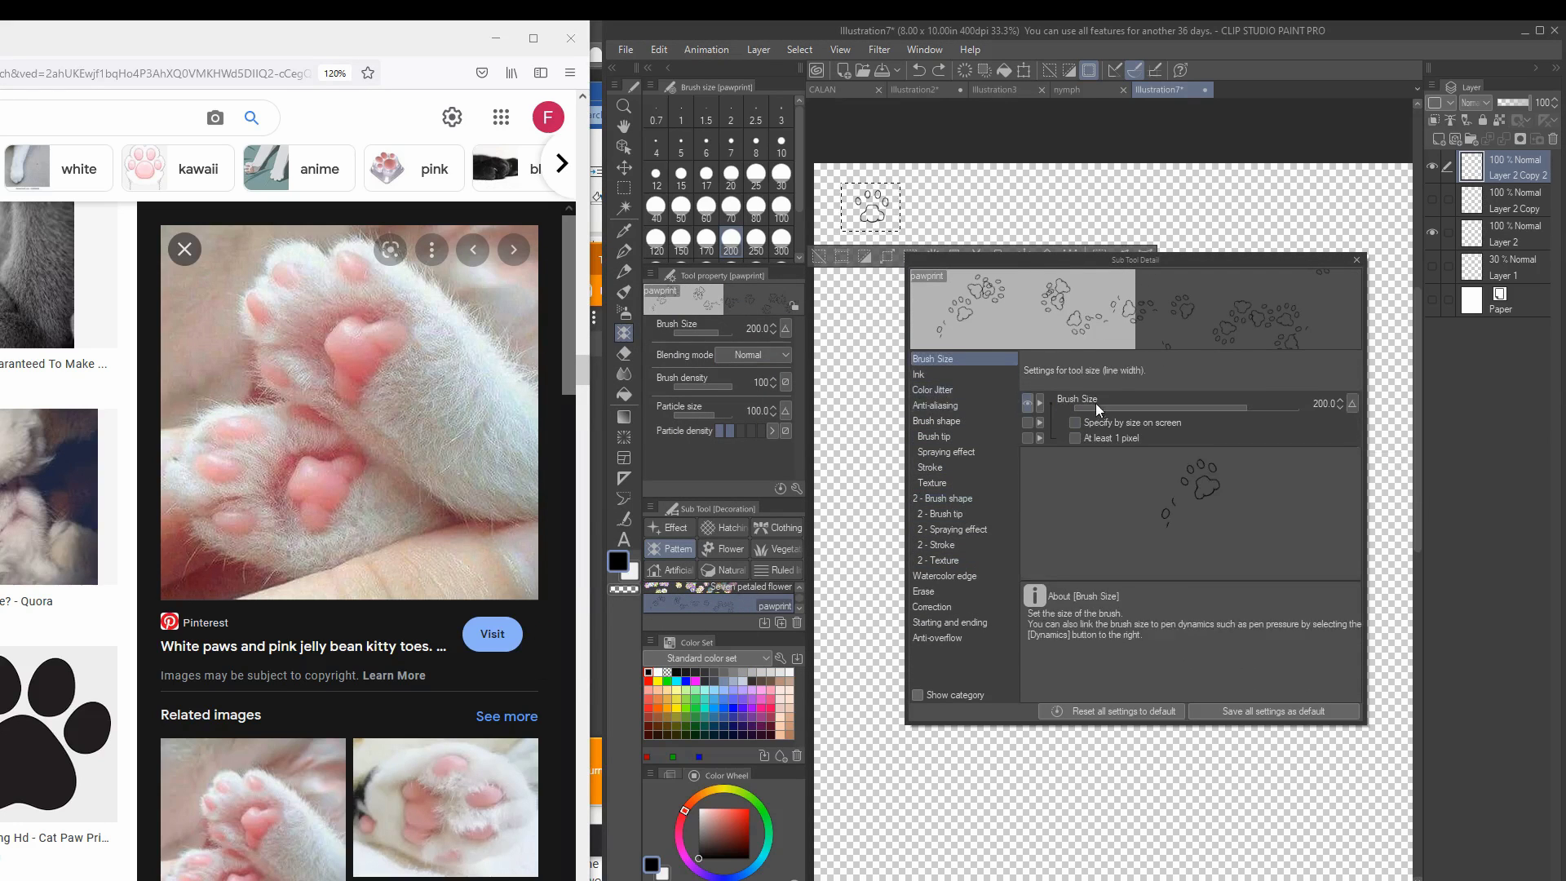
Step: Set the pawprint brush's size to 6, turn off its spraying effect and return to its Brush tip settings
click(1095, 406)
click(959, 484)
click(946, 451)
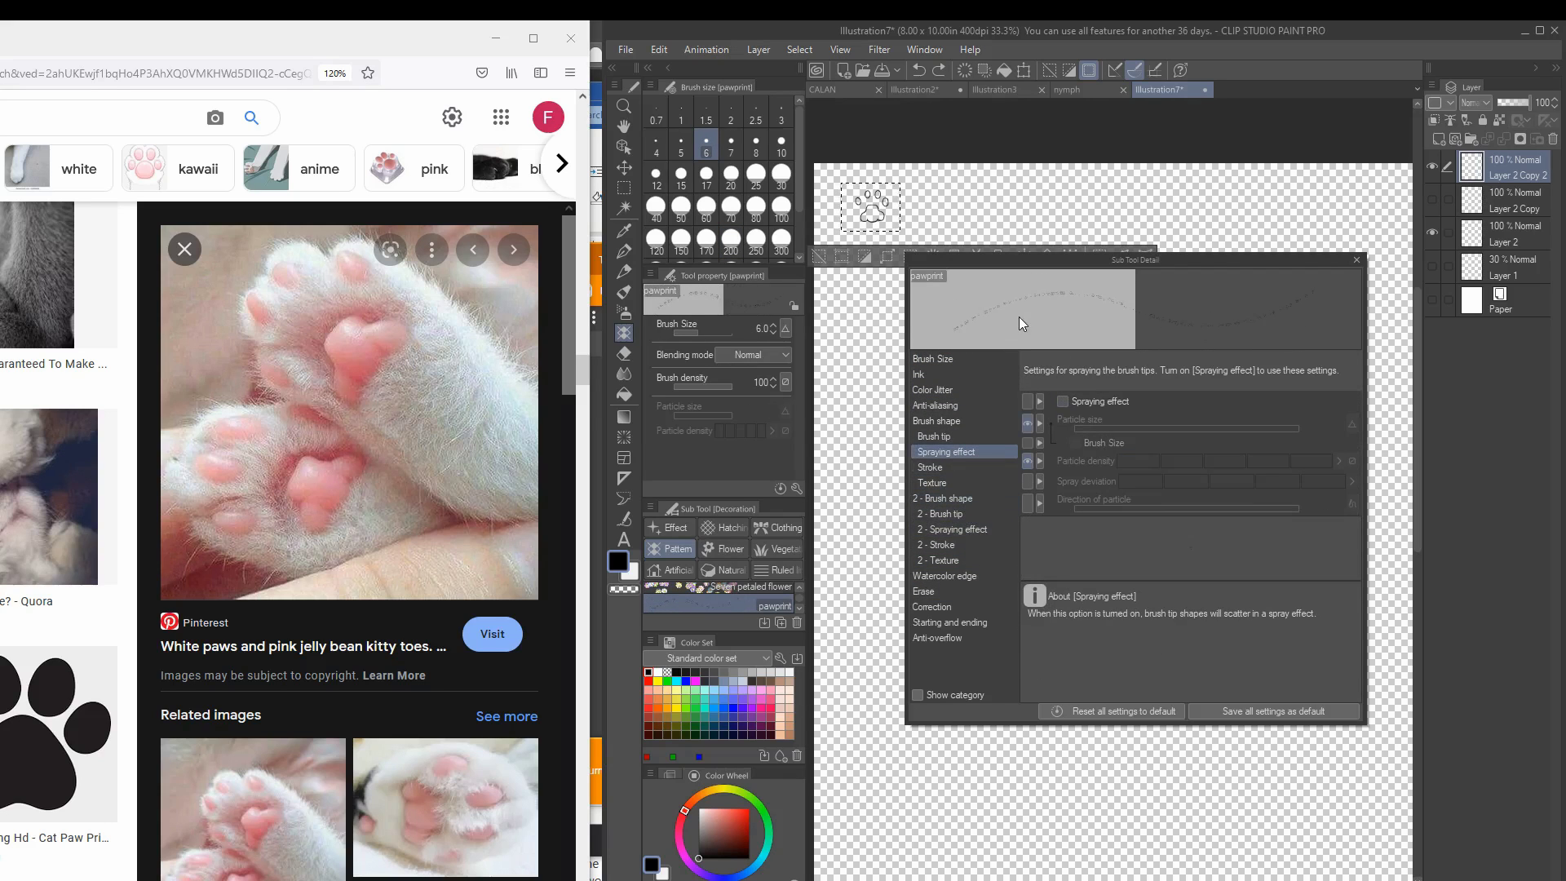
click(934, 436)
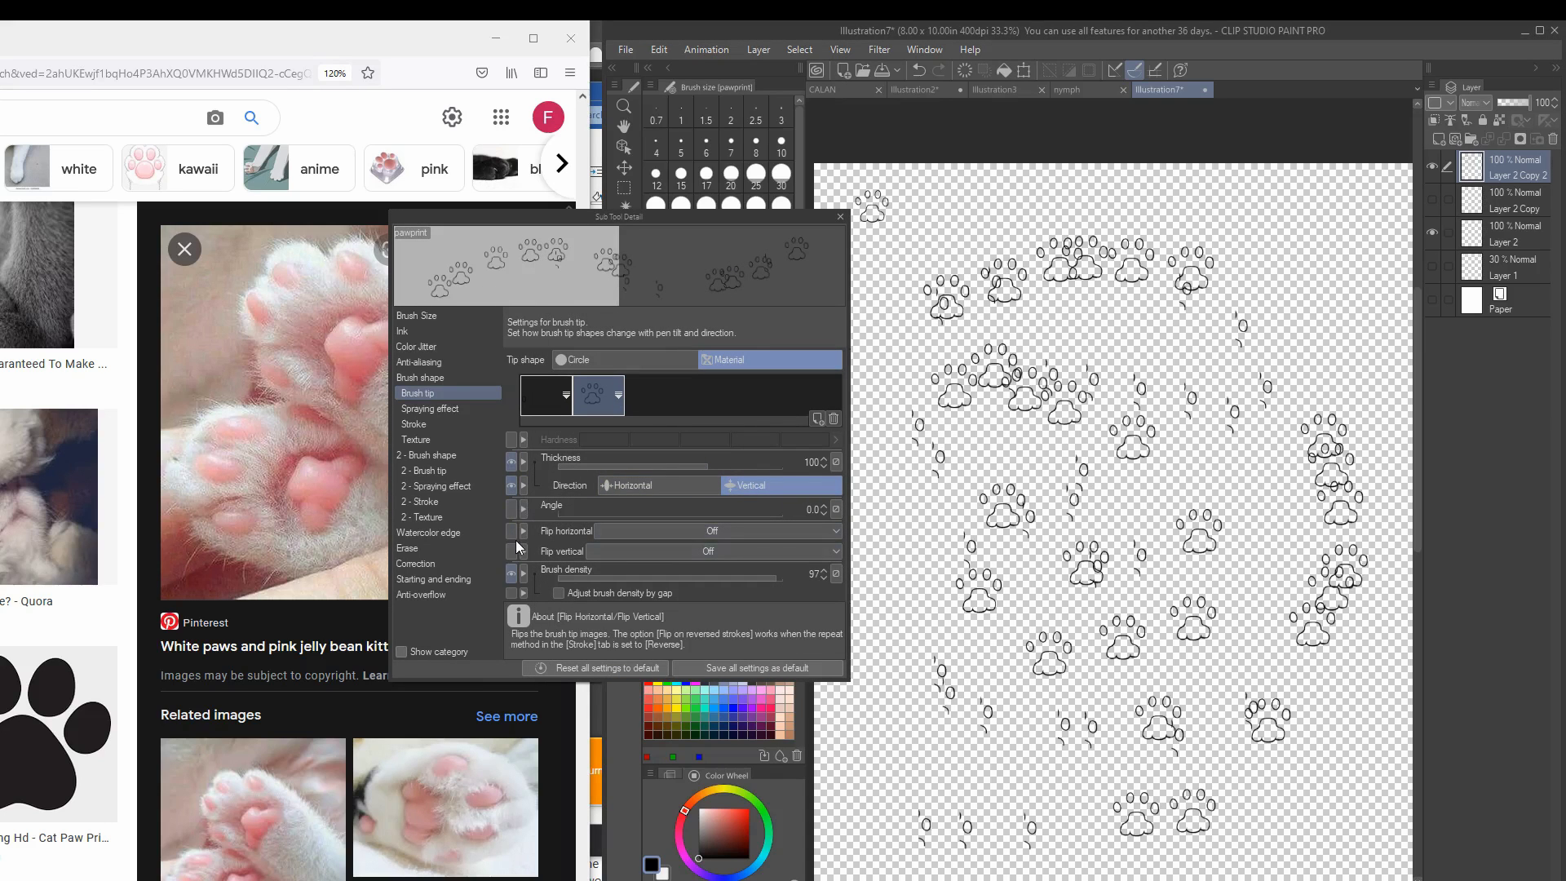
Step: Test the pawprint brush at size 300 across the canvas and undo the test strokes
click(440, 378)
click(417, 394)
key(ctrl+z)
click(426, 502)
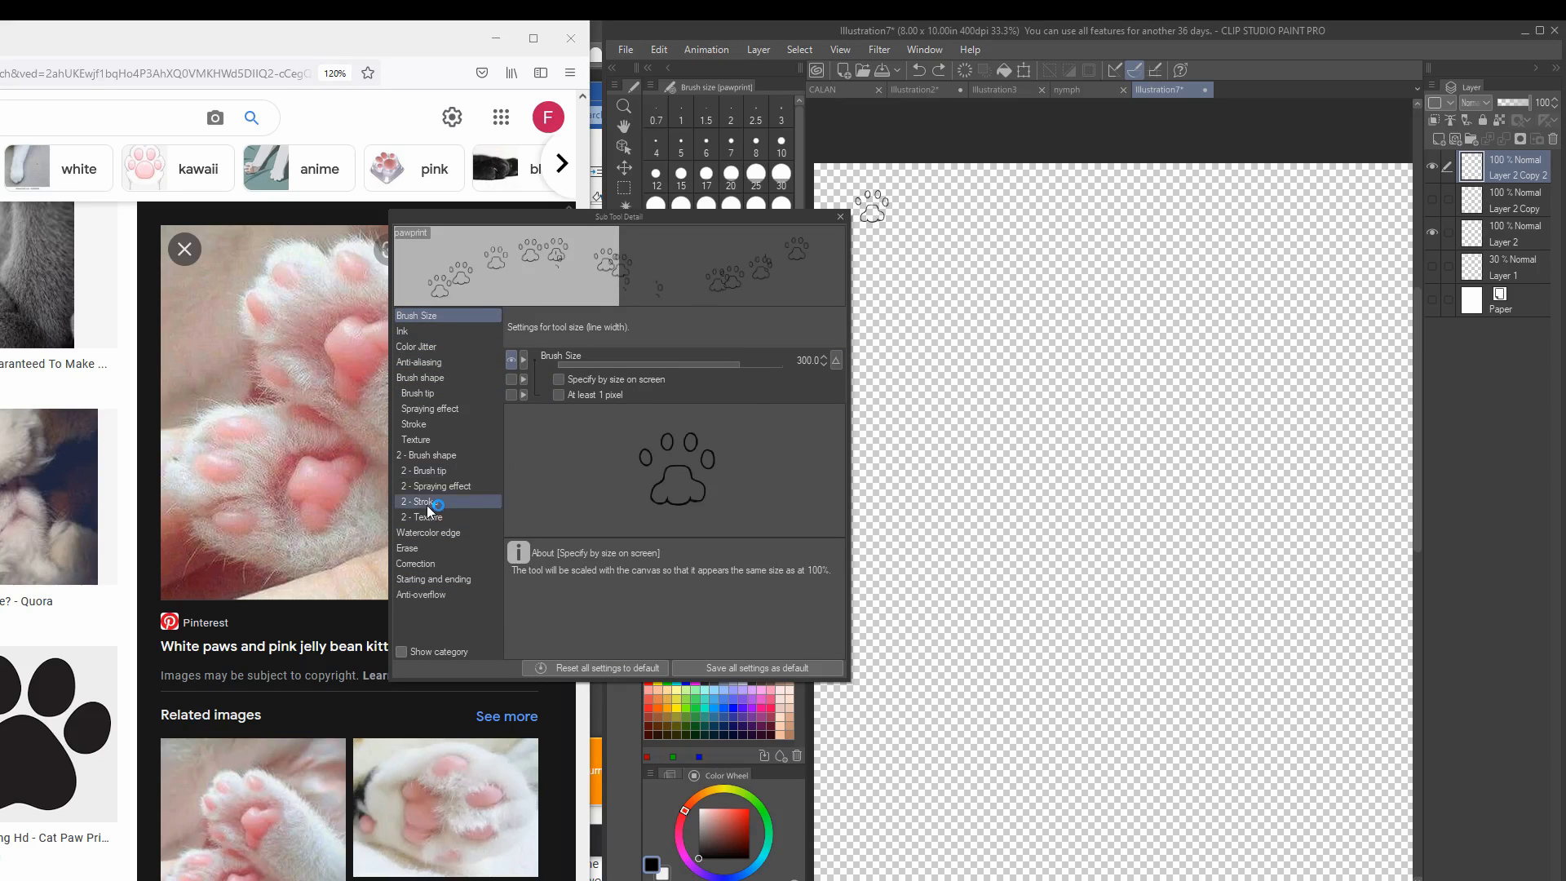
Step: Delete the pawprint brush and duplicate the Melody pattern brush under the name "print"
click(516, 431)
right_click(719, 605)
click(707, 605)
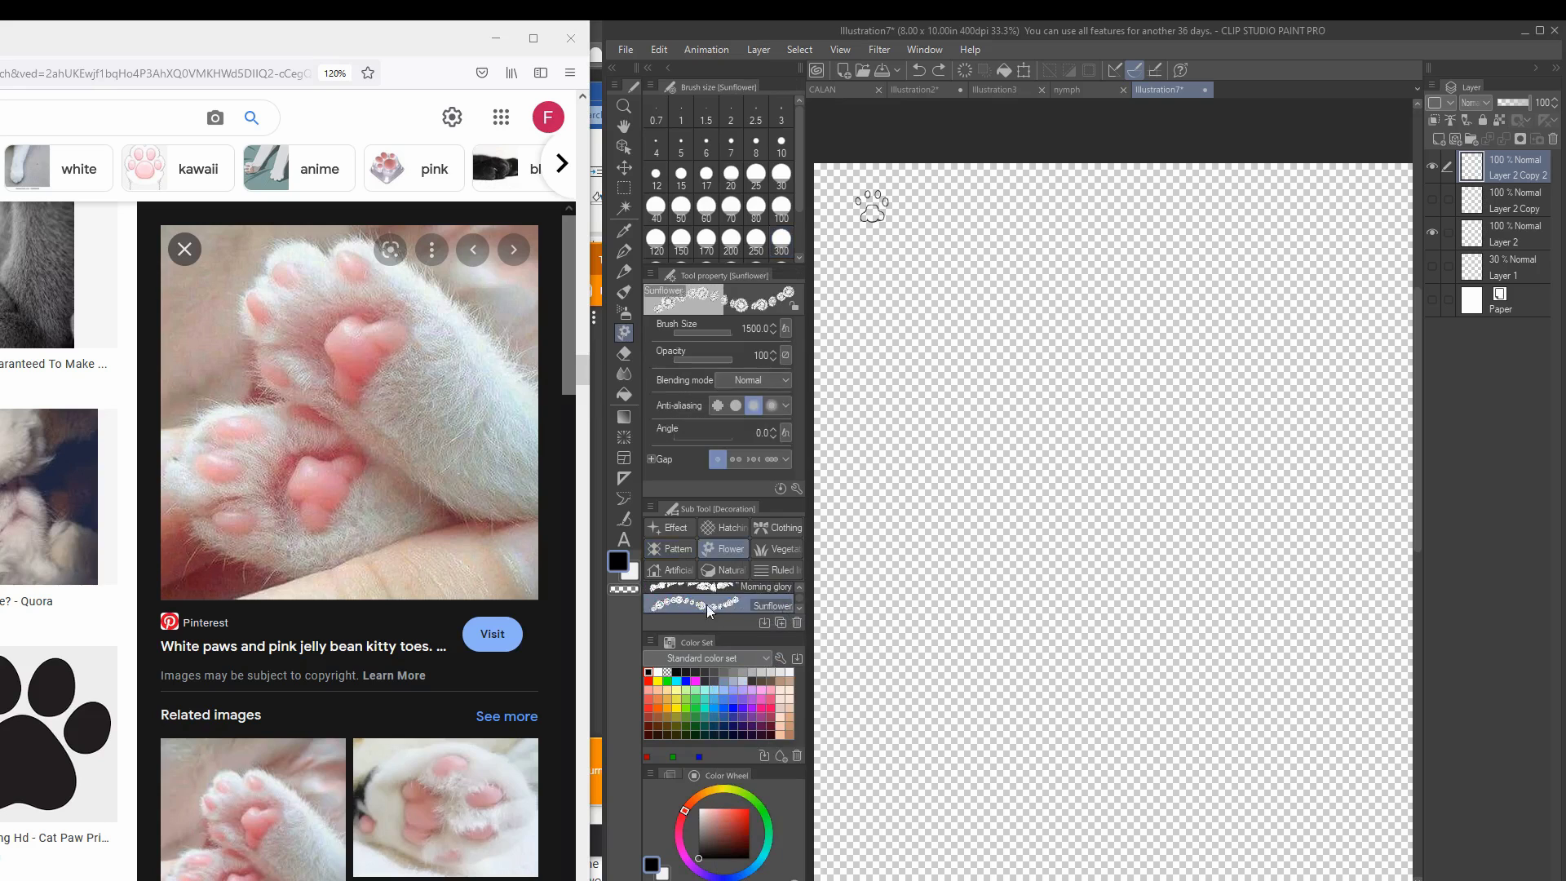
click(783, 608)
right_click(763, 591)
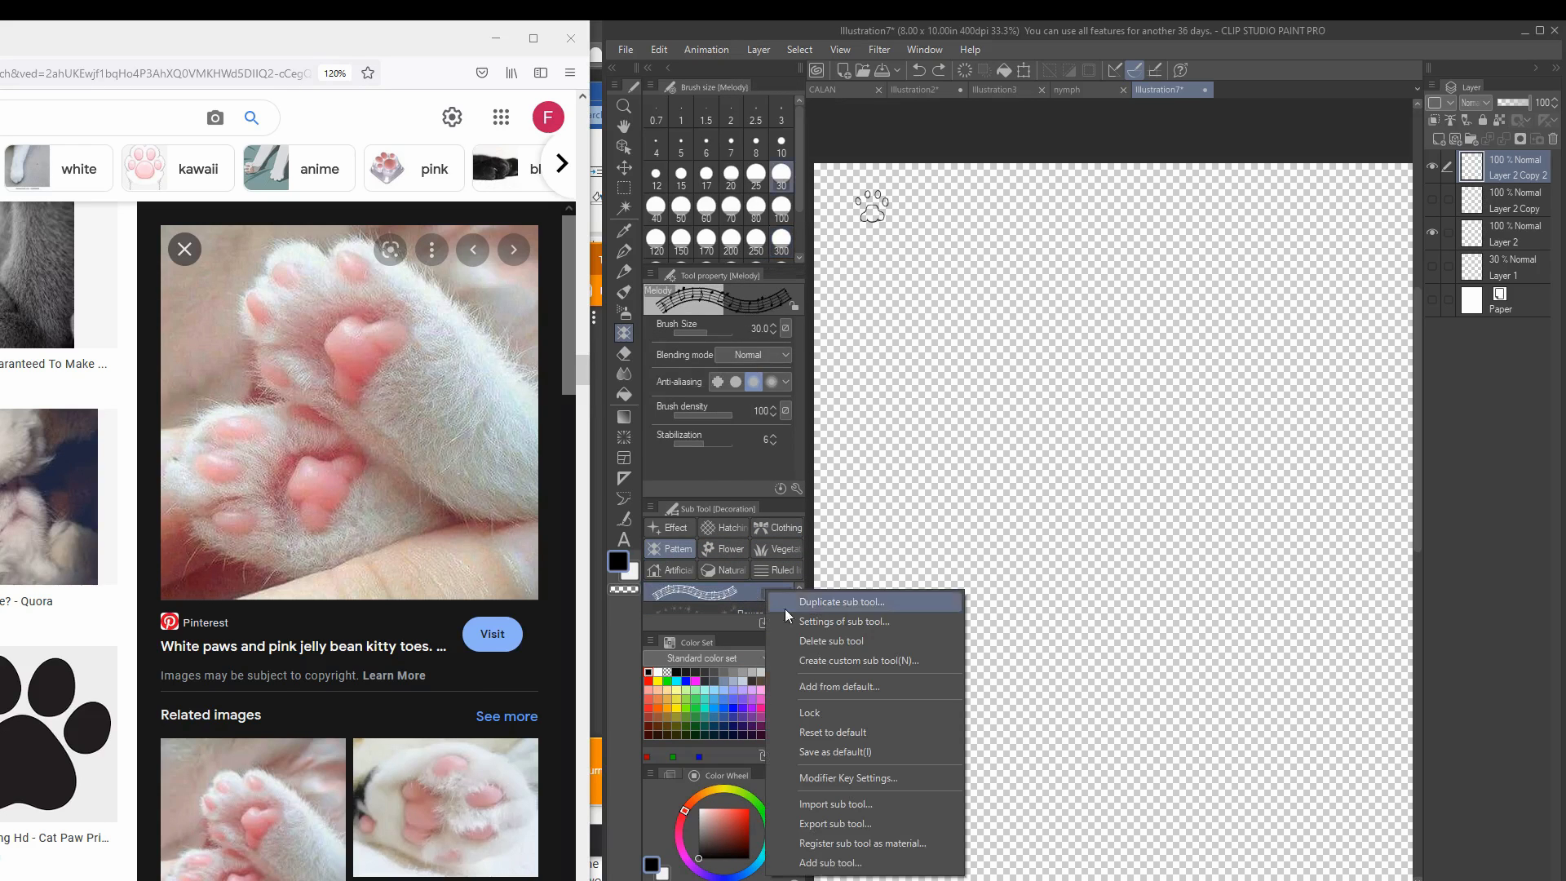
click(785, 605)
text(print)
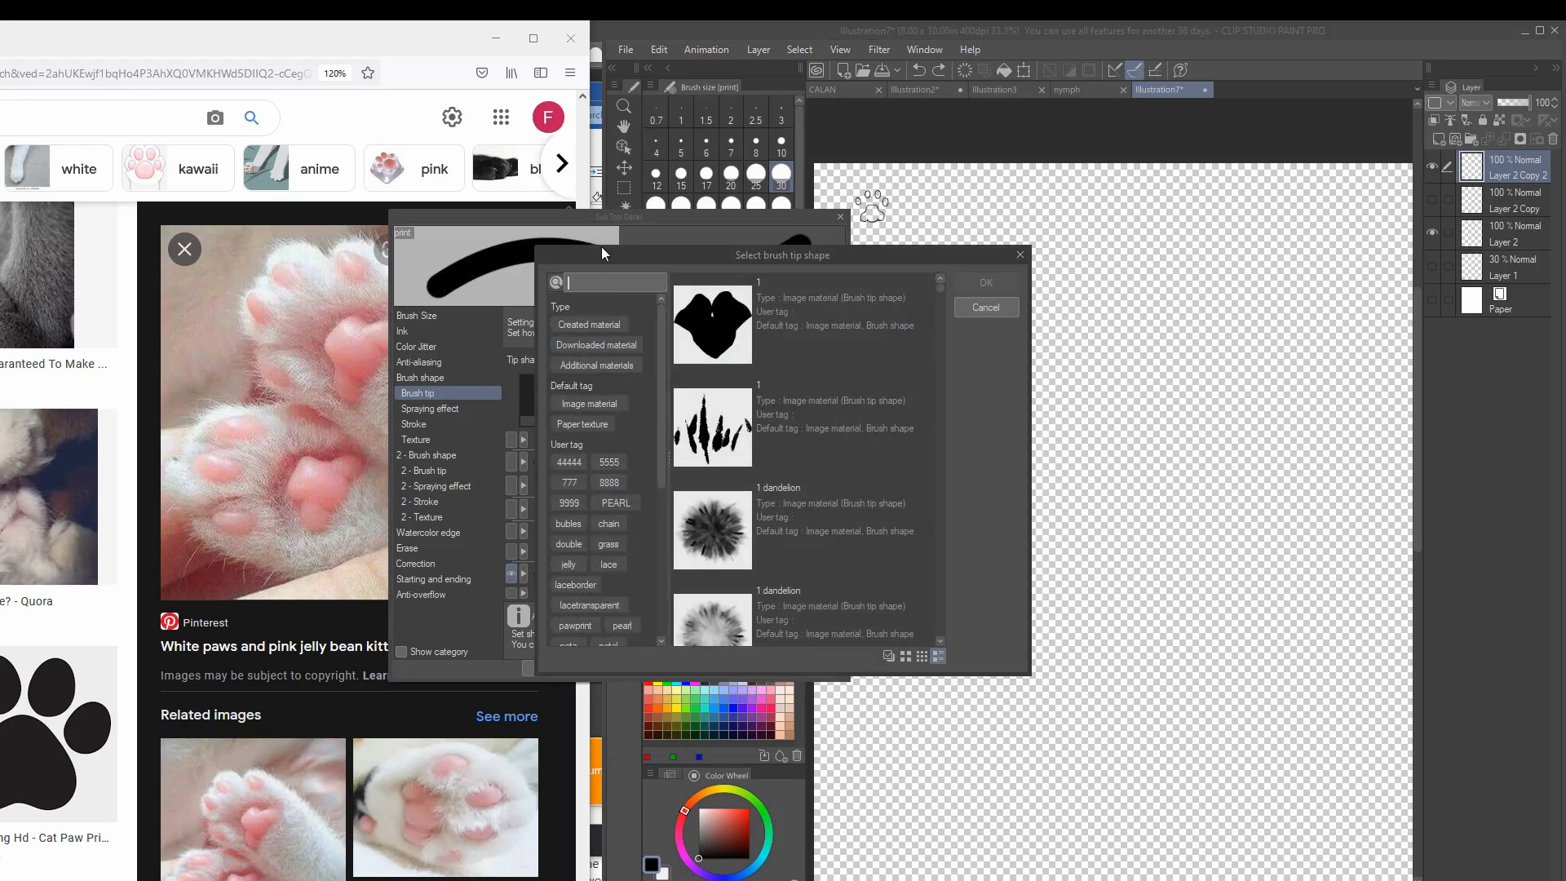
Step: Replace the print brush's tip with the pawprint1 and pawprint2 materials and move the settings window clear of the canvas
text(pawpri)
click(985, 283)
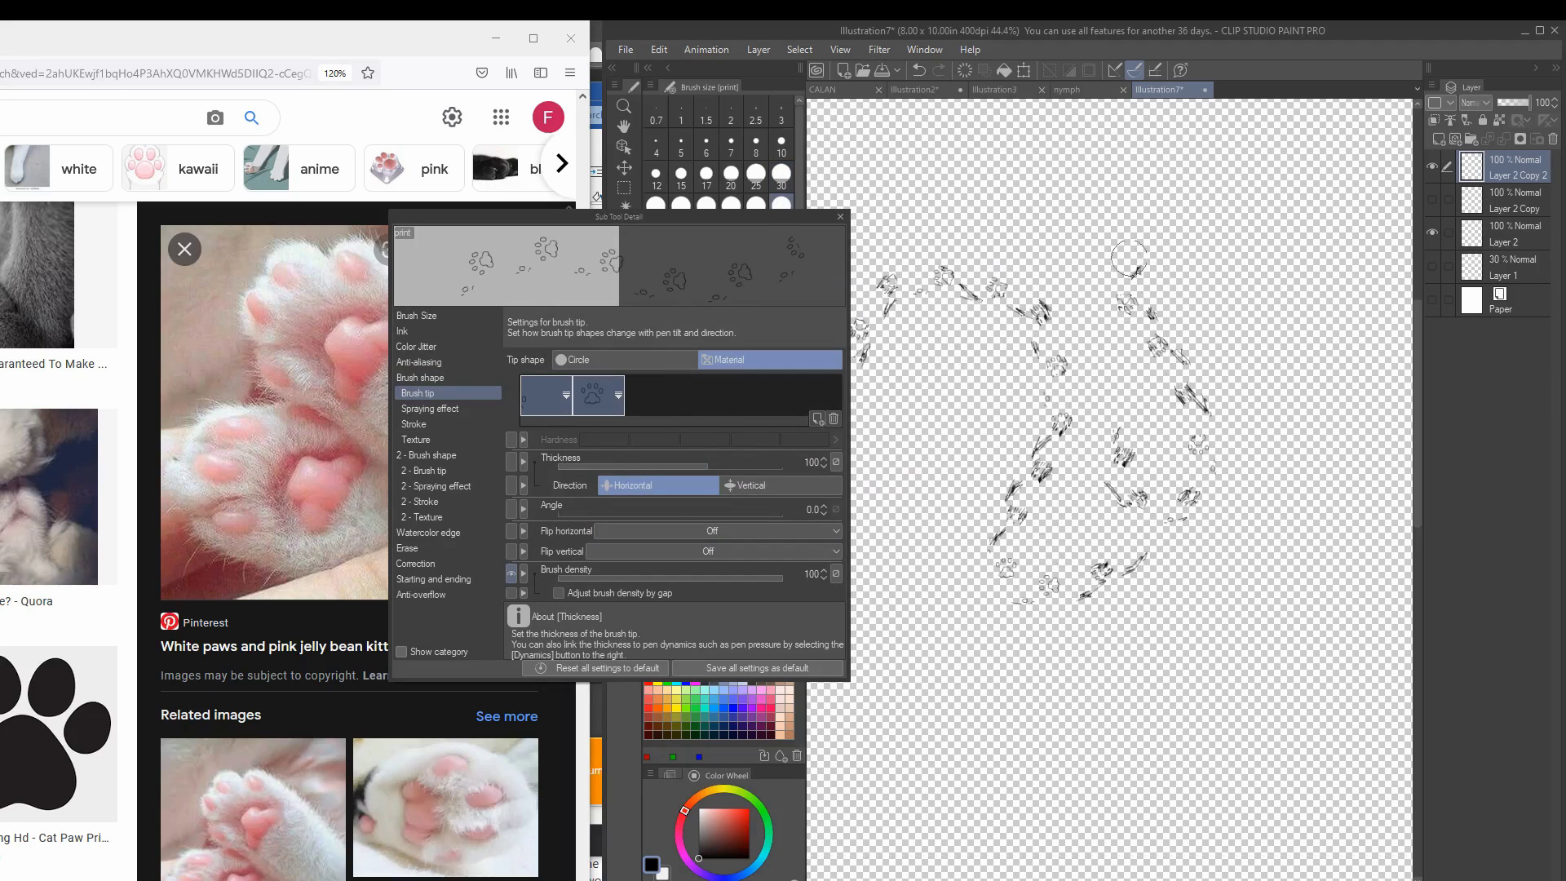
mouse_move(618, 217)
mouse_down()
mouse_move(452, 511)
mouse_move(508, 464)
mouse_up()
Step: Test the print brush at size 100 while checking its Stroke and Brush shape settings, and undo the test strokes
click(163, 473)
click(161, 433)
click(155, 419)
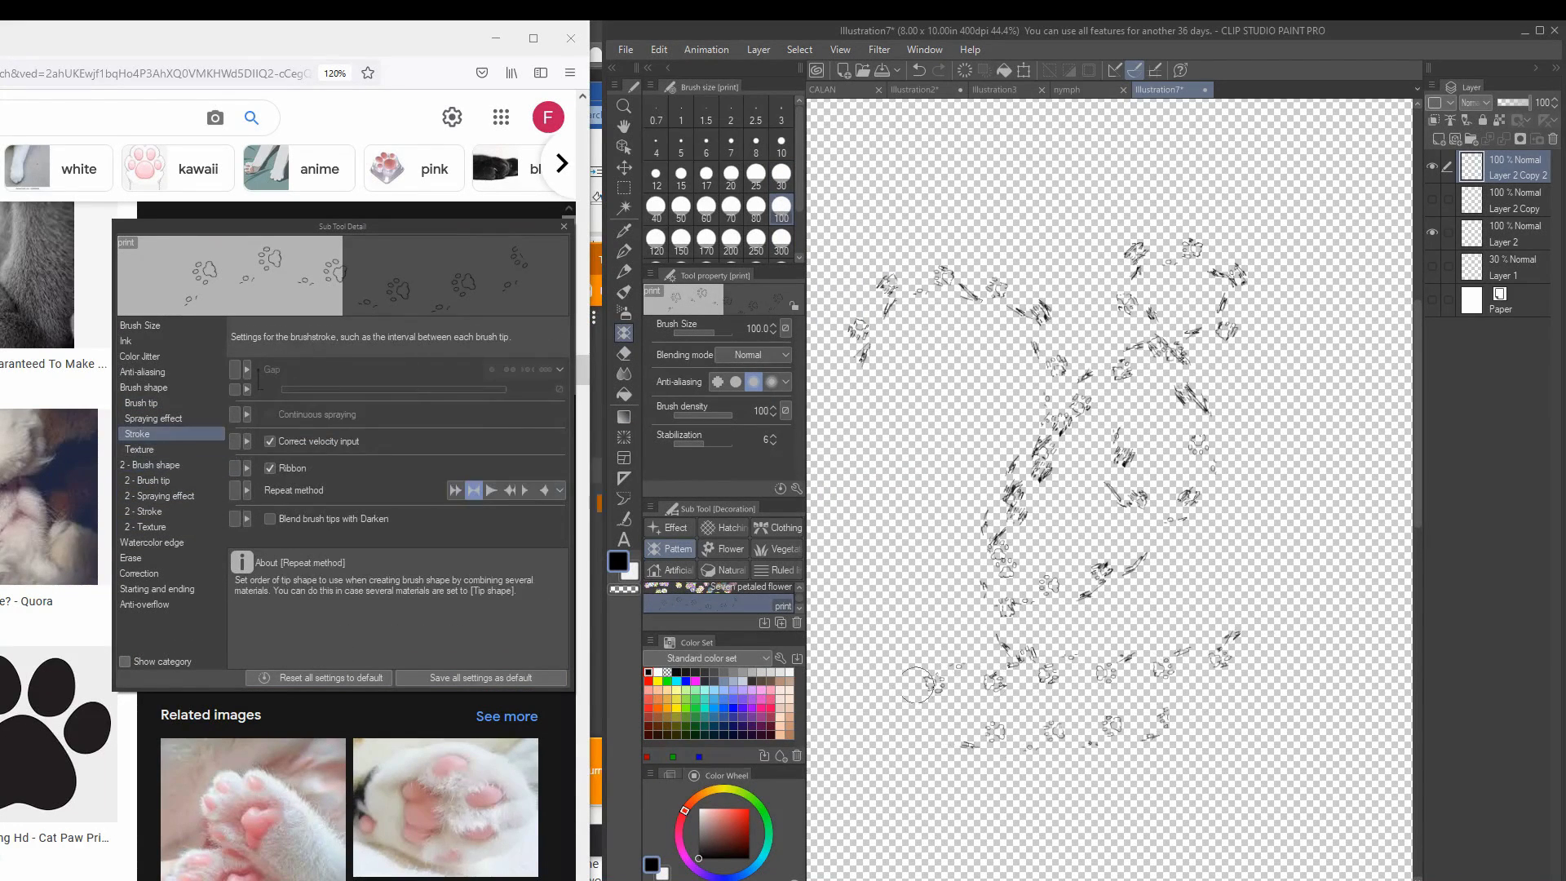
click(154, 325)
click(199, 389)
key(ctrl+z)
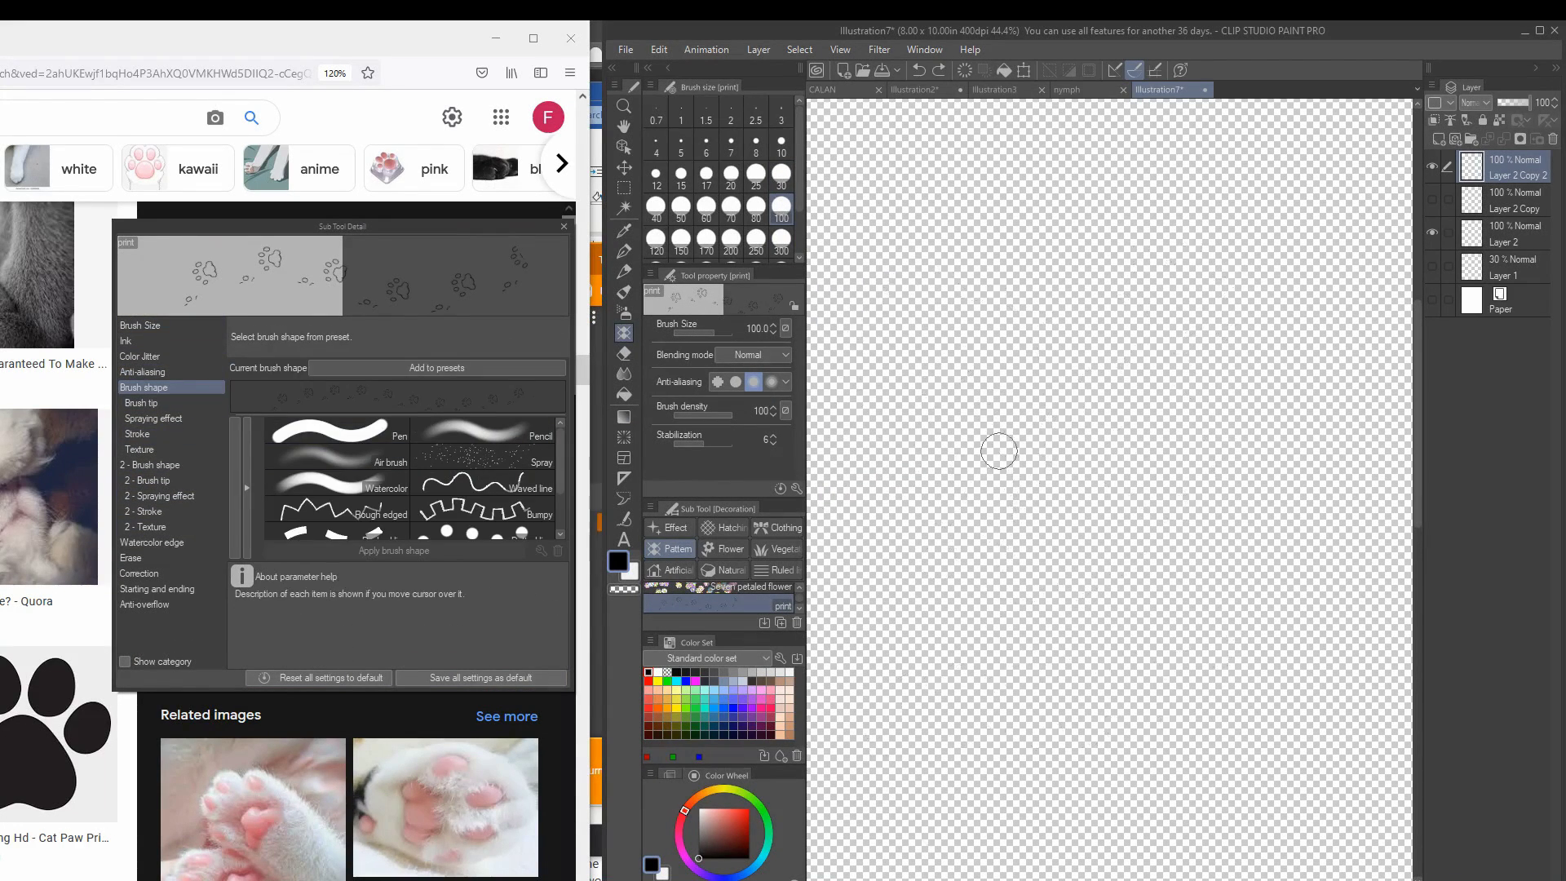
click(143, 512)
Step: Duplicate the Zipper clothing brush under the name "print" and clear its brush tip shapes
click(723, 569)
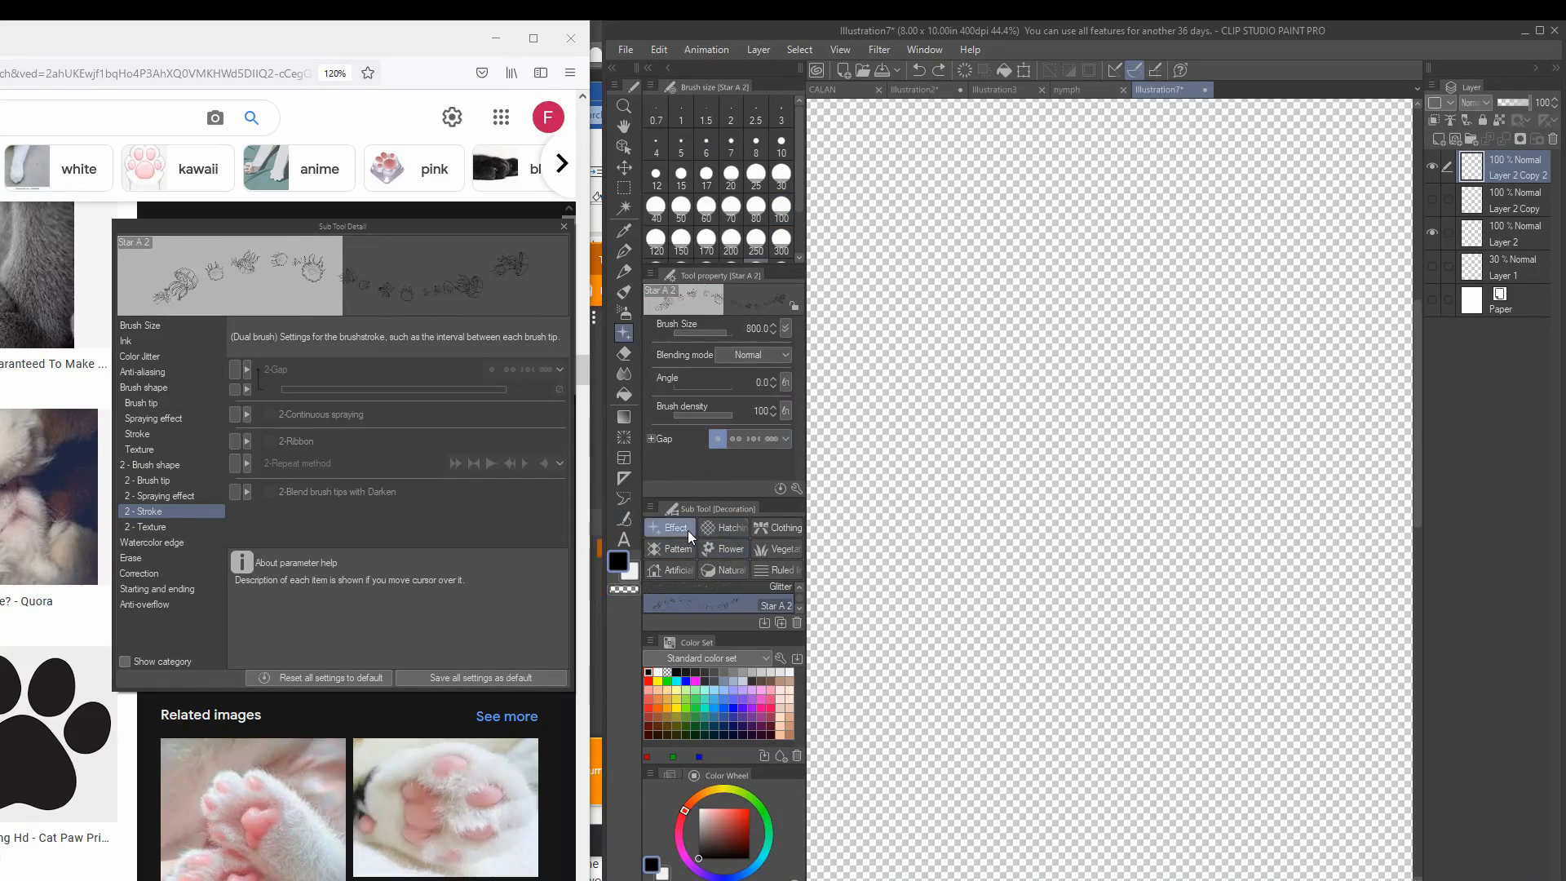
click(775, 527)
right_click(737, 589)
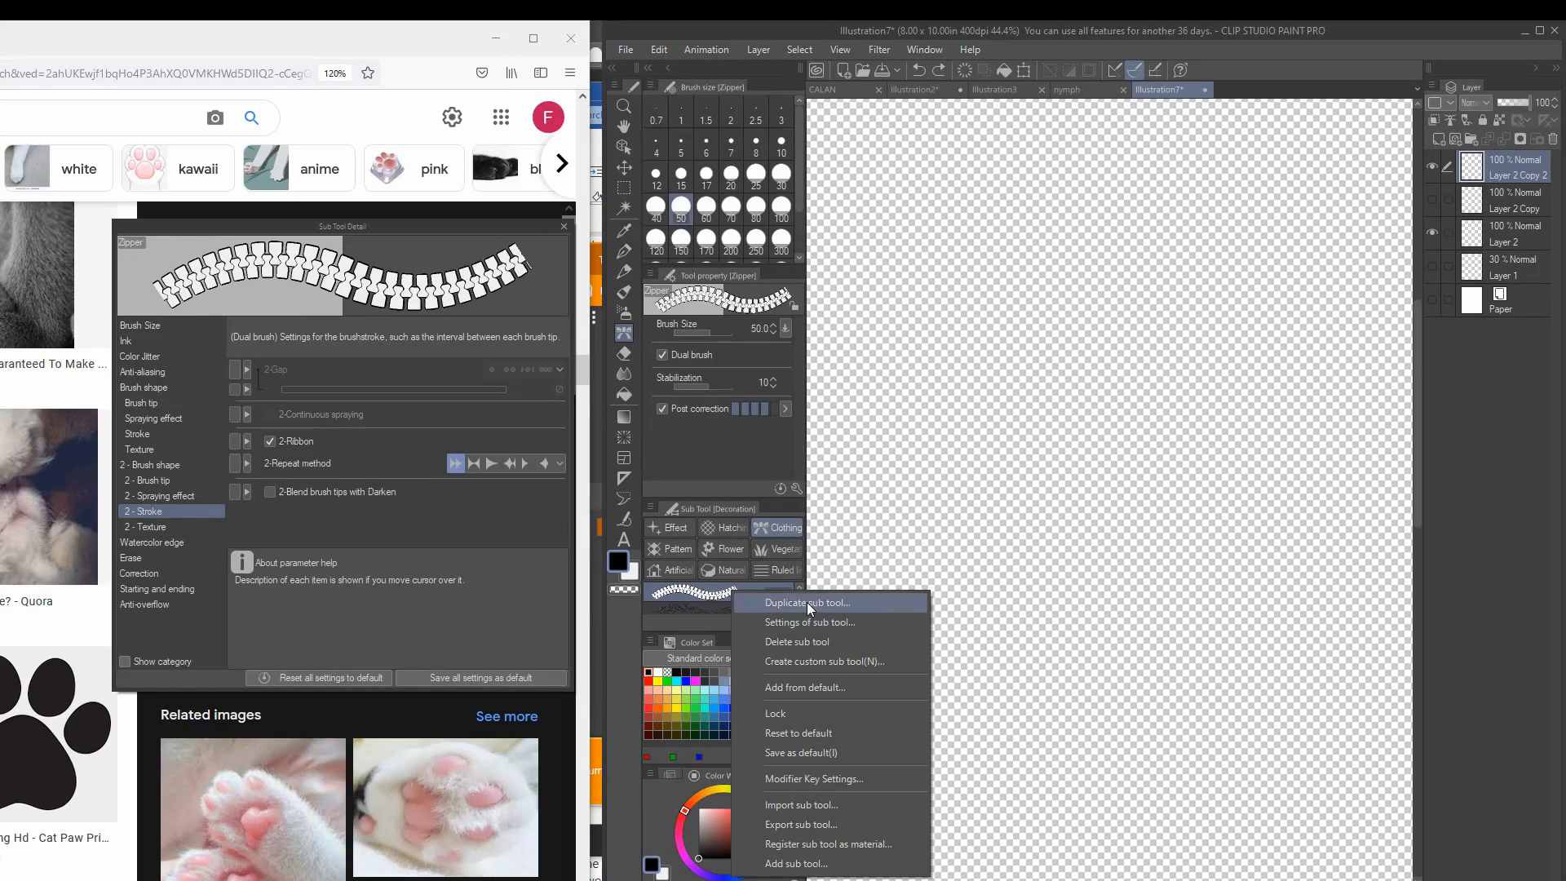
click(796, 347)
click(143, 387)
click(141, 403)
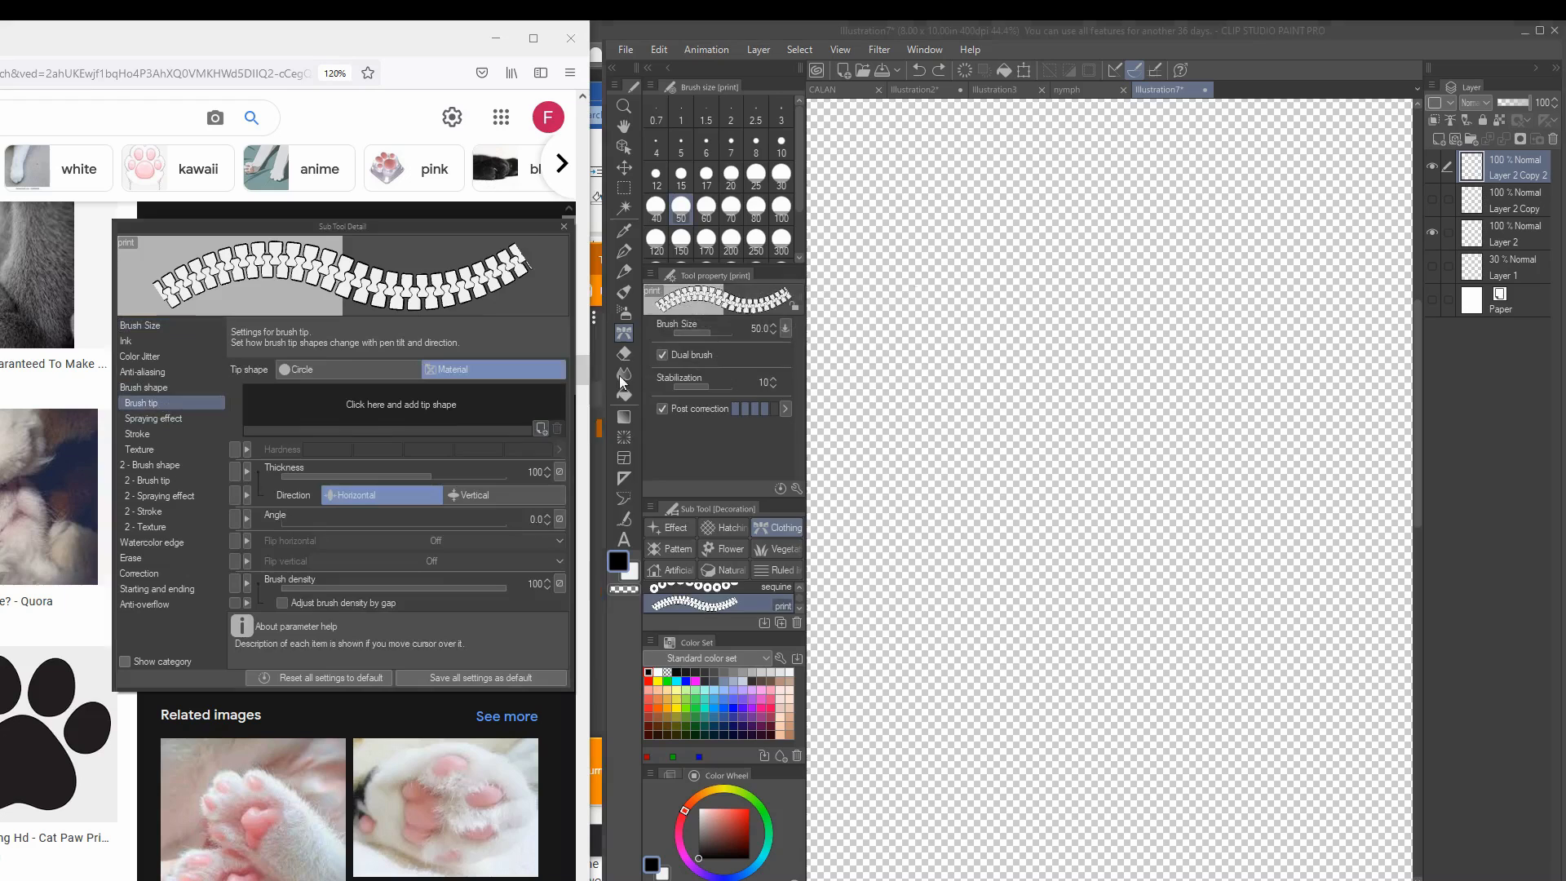
Step: Add the two paw print materials as the zipper copy's tip shapes, test a stroke and check its brush settings
click(400, 404)
text(prt)
key(Escape)
click(140, 387)
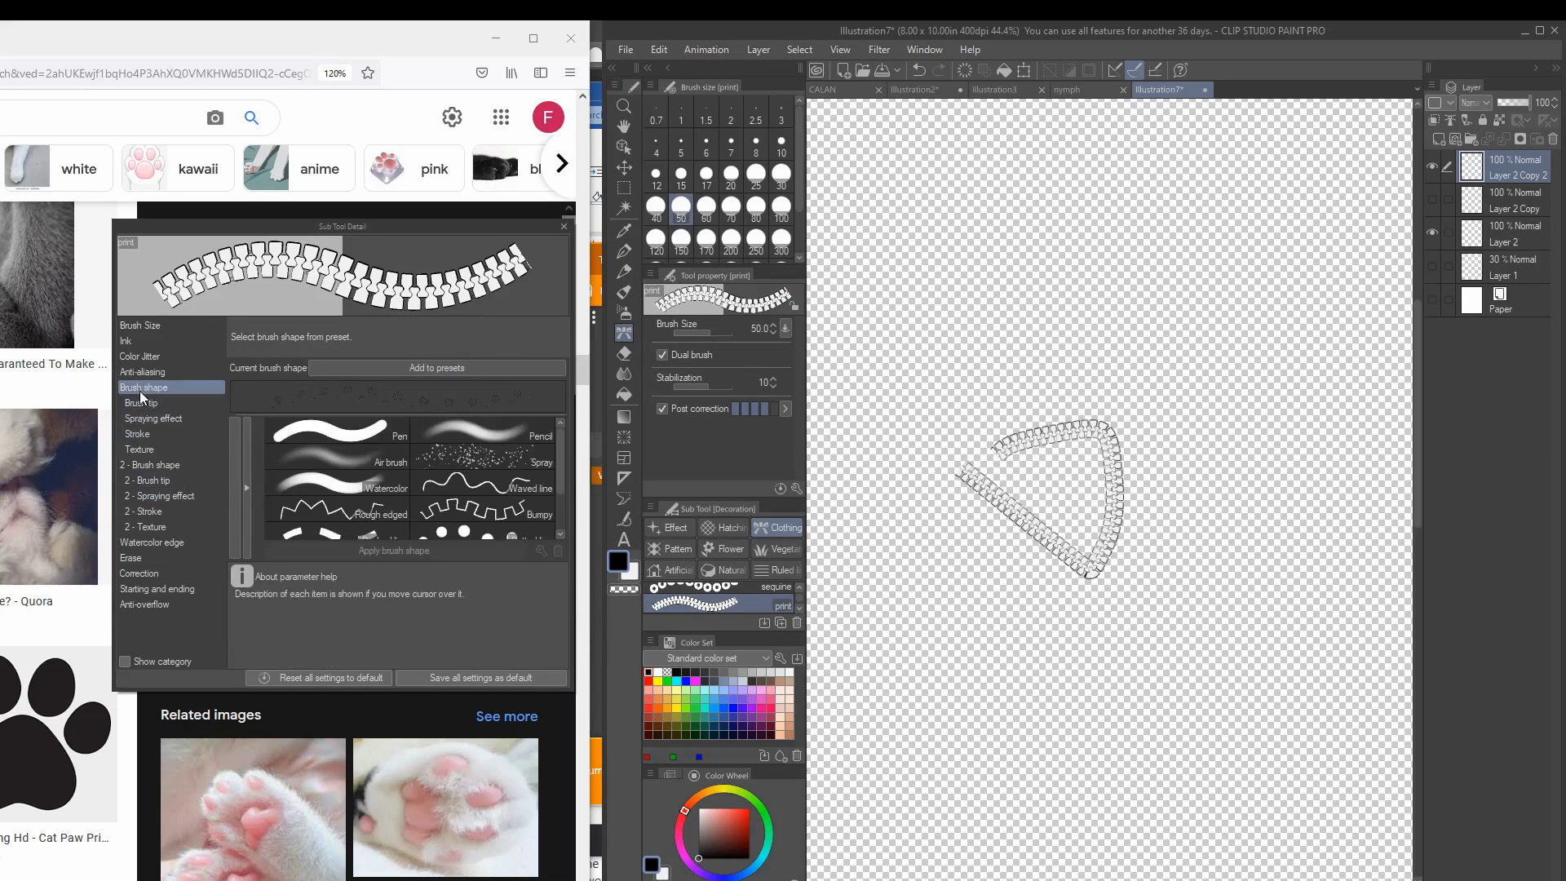
click(139, 341)
click(138, 357)
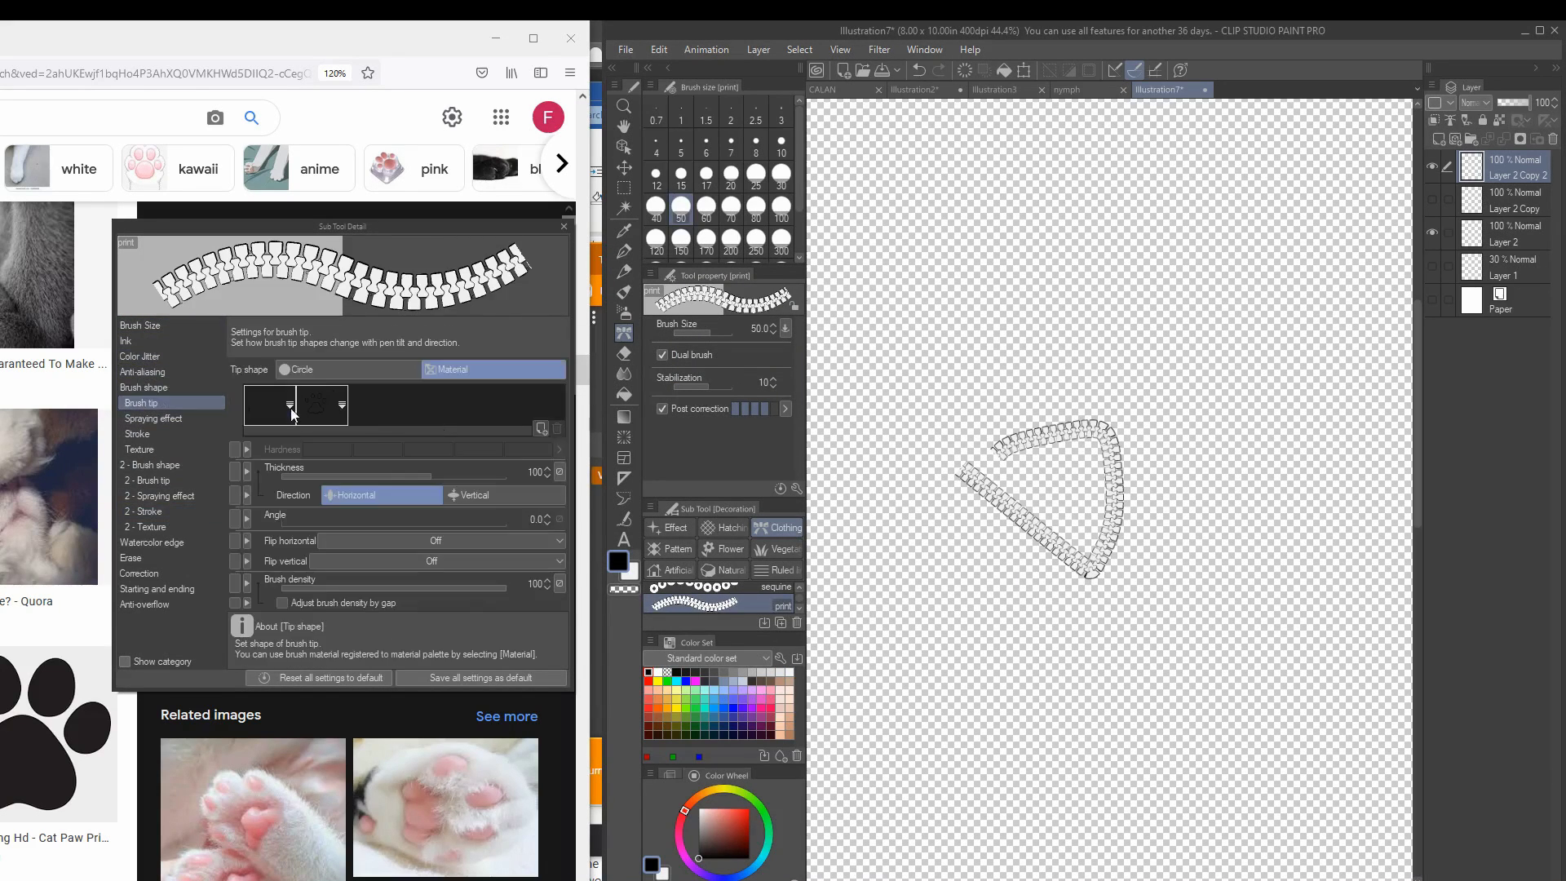
Step: Close the zipper copy's settings and undo its test stroke
click(564, 226)
click(775, 549)
key(ctrl+z)
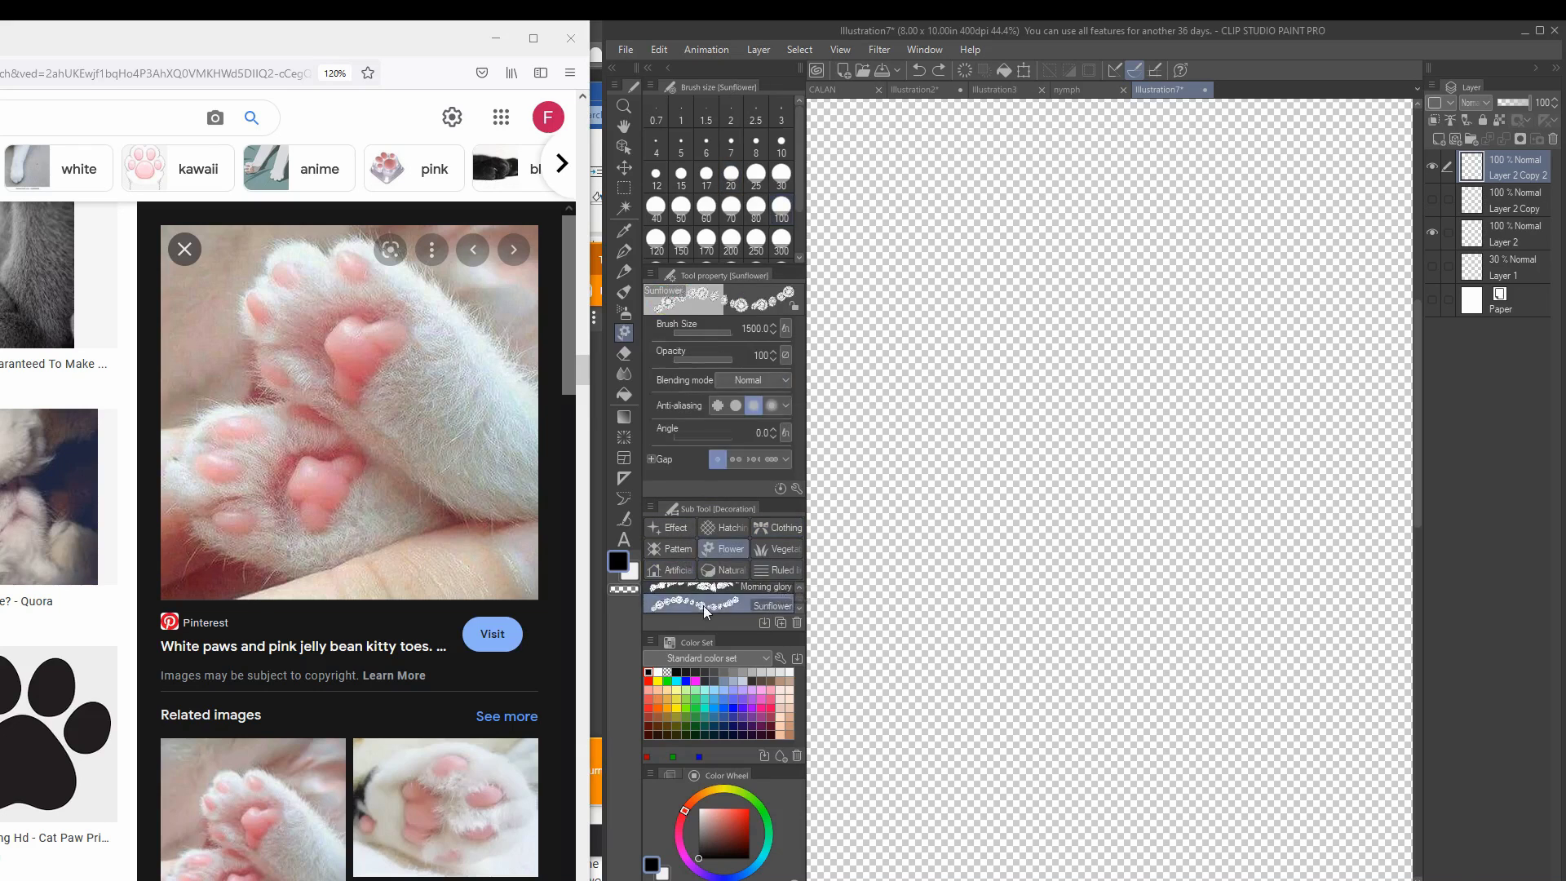
Step: Select the Dandelion 3 vegetation brush and add the pawprint1 and pawprint2 materials to its tip shapes
click(703, 605)
click(708, 604)
click(796, 488)
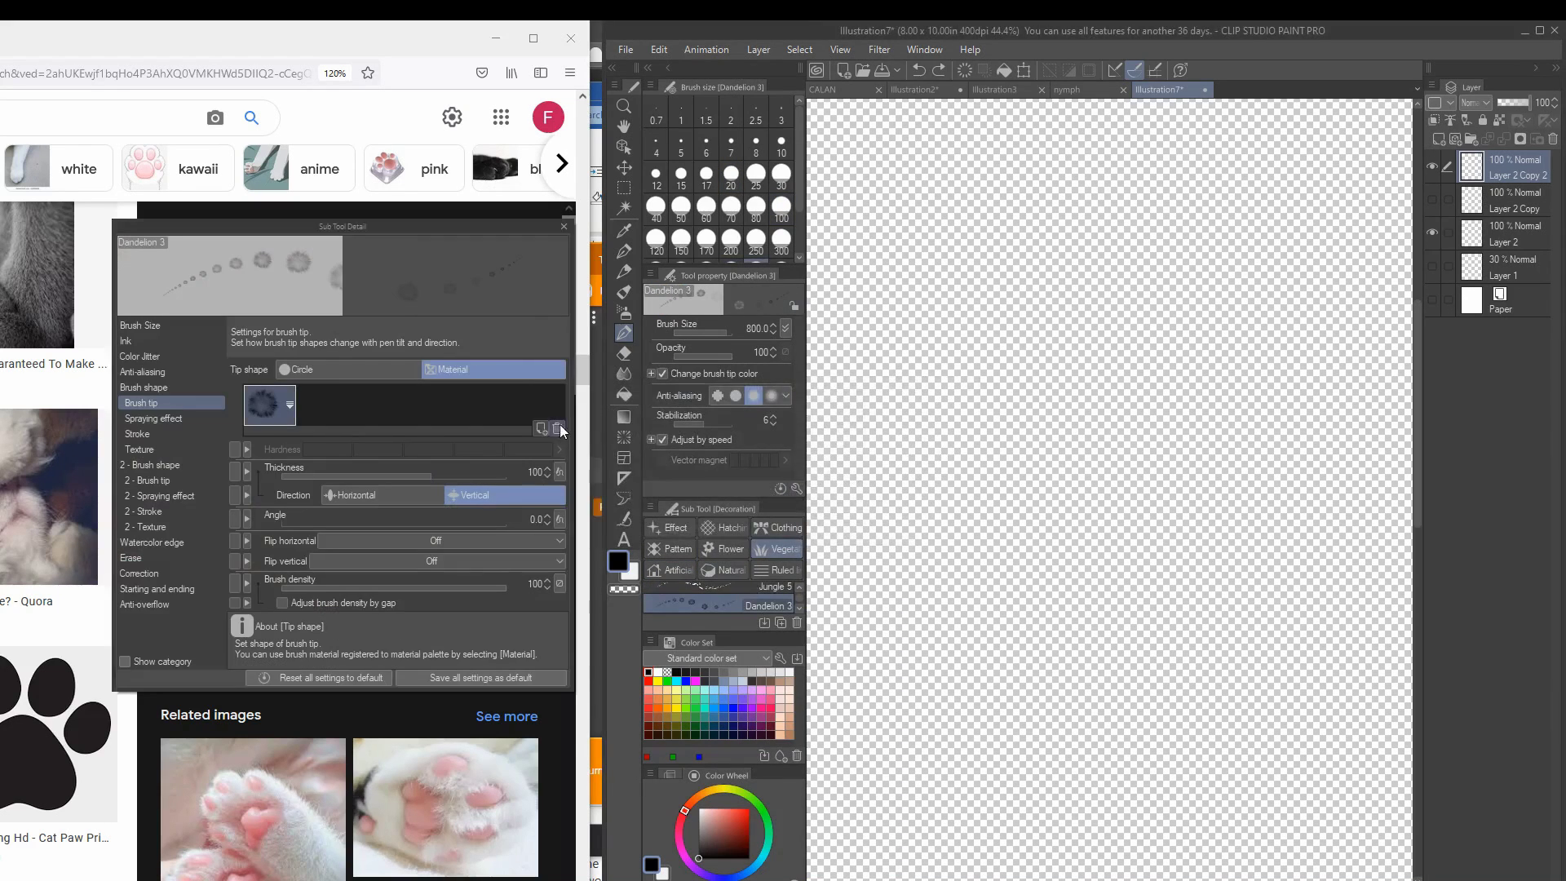
click(269, 403)
key(Return)
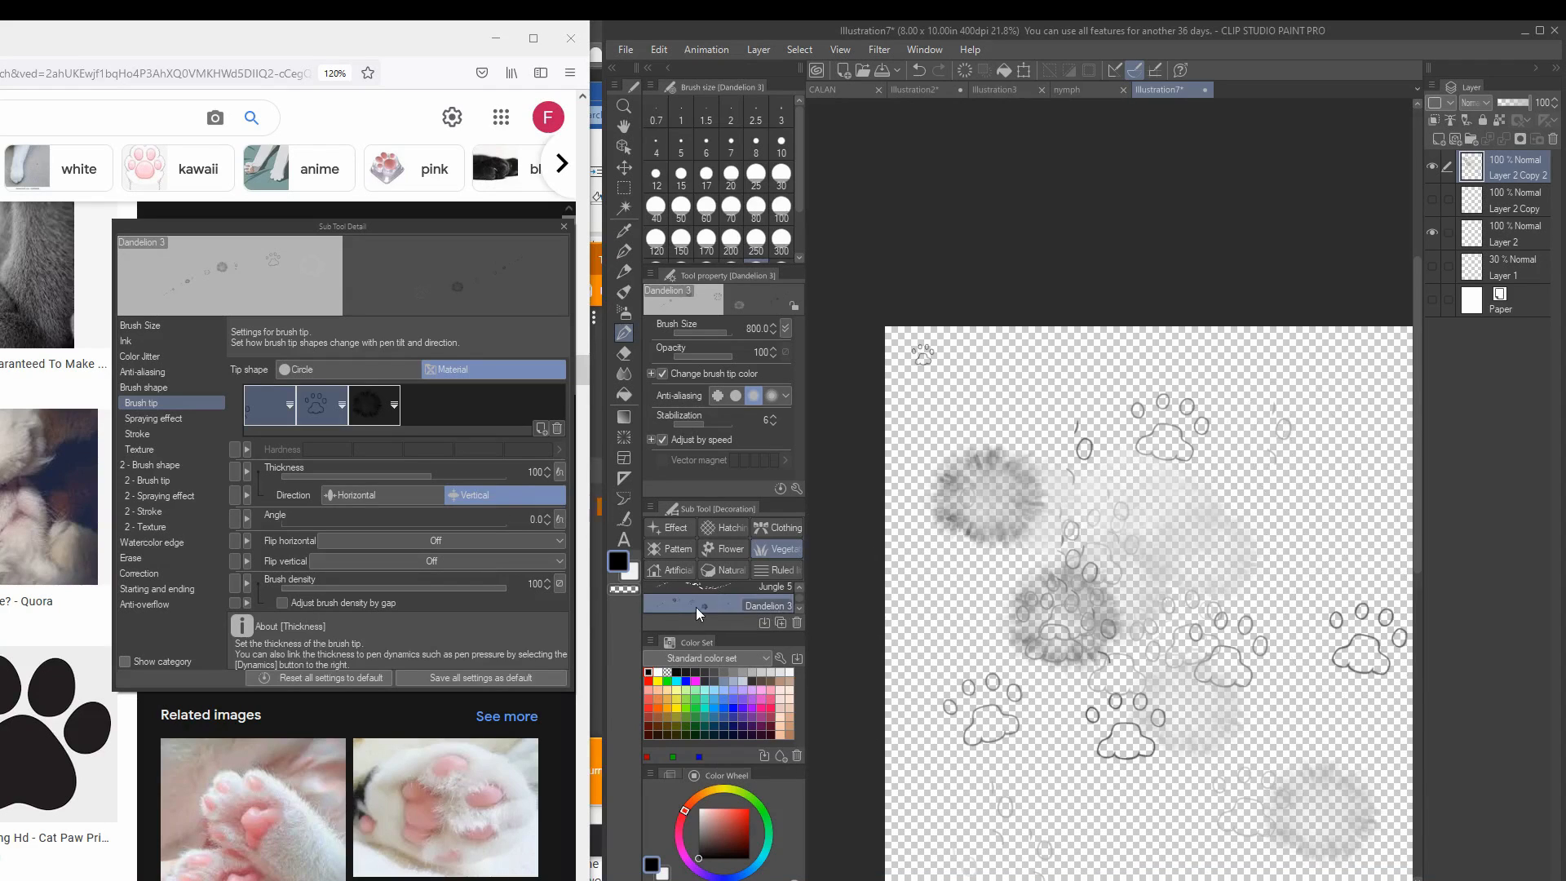
Step: Undo the mixed test strokes and remove tip shapes from Dandelion 3 until only one paw print is left
click(557, 429)
key(ctrl+z)
click(557, 428)
Step: Set the tip's horizontal flip to Random and its direction to Horizontal, test a stroke and undo it
click(436, 540)
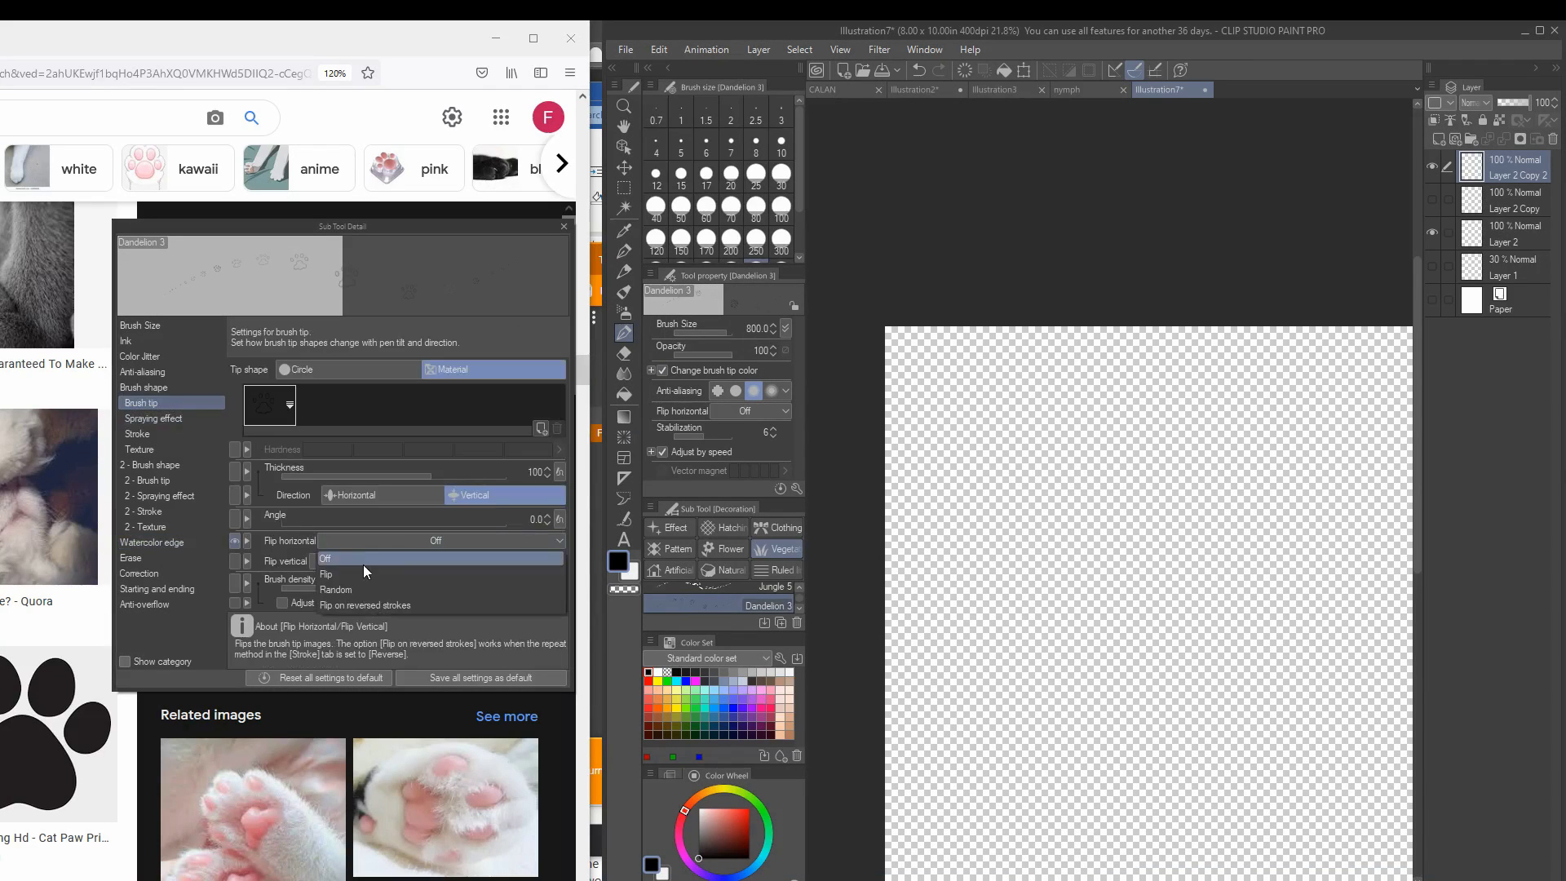
click(363, 565)
click(417, 498)
mouse_move(963, 653)
mouse_down()
mouse_move(1073, 690)
mouse_move(1150, 690)
mouse_up()
key(ctrl+z)
Step: Set the Dandelion 3 brush tip's angle to 70.4 and test it with a freehand stroke
click(326, 521)
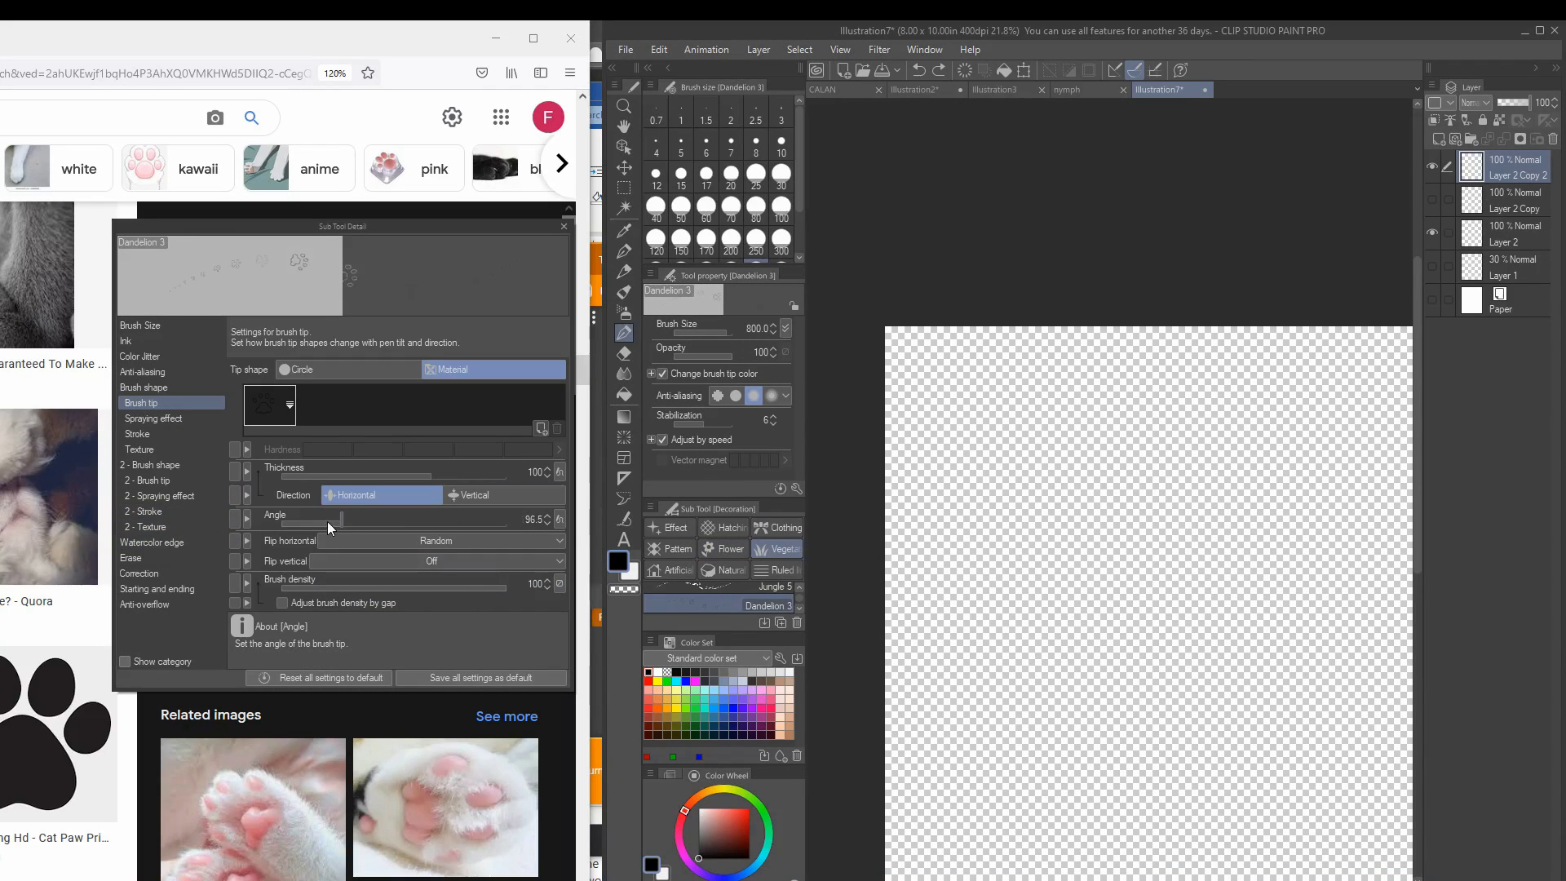
drag(987, 505, 1264, 808)
click(560, 520)
click(561, 628)
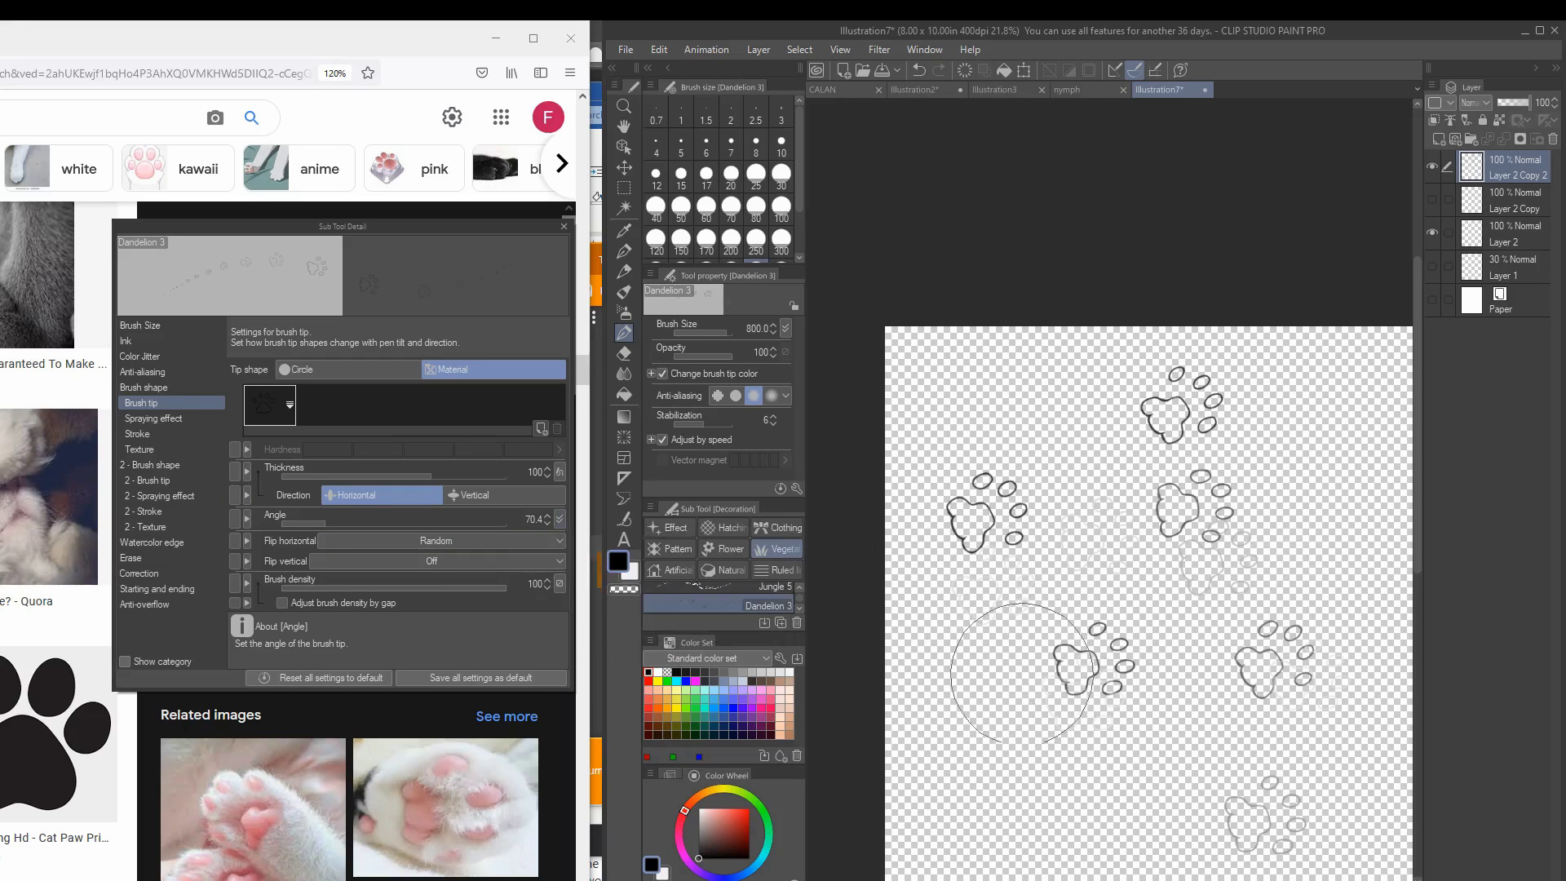
Step: Turn on a dynamic for the tip angle, replace the test strokes with new ones and set the angle to 77
click(560, 520)
key(ctrl+z)
drag(1121, 542, 1328, 682)
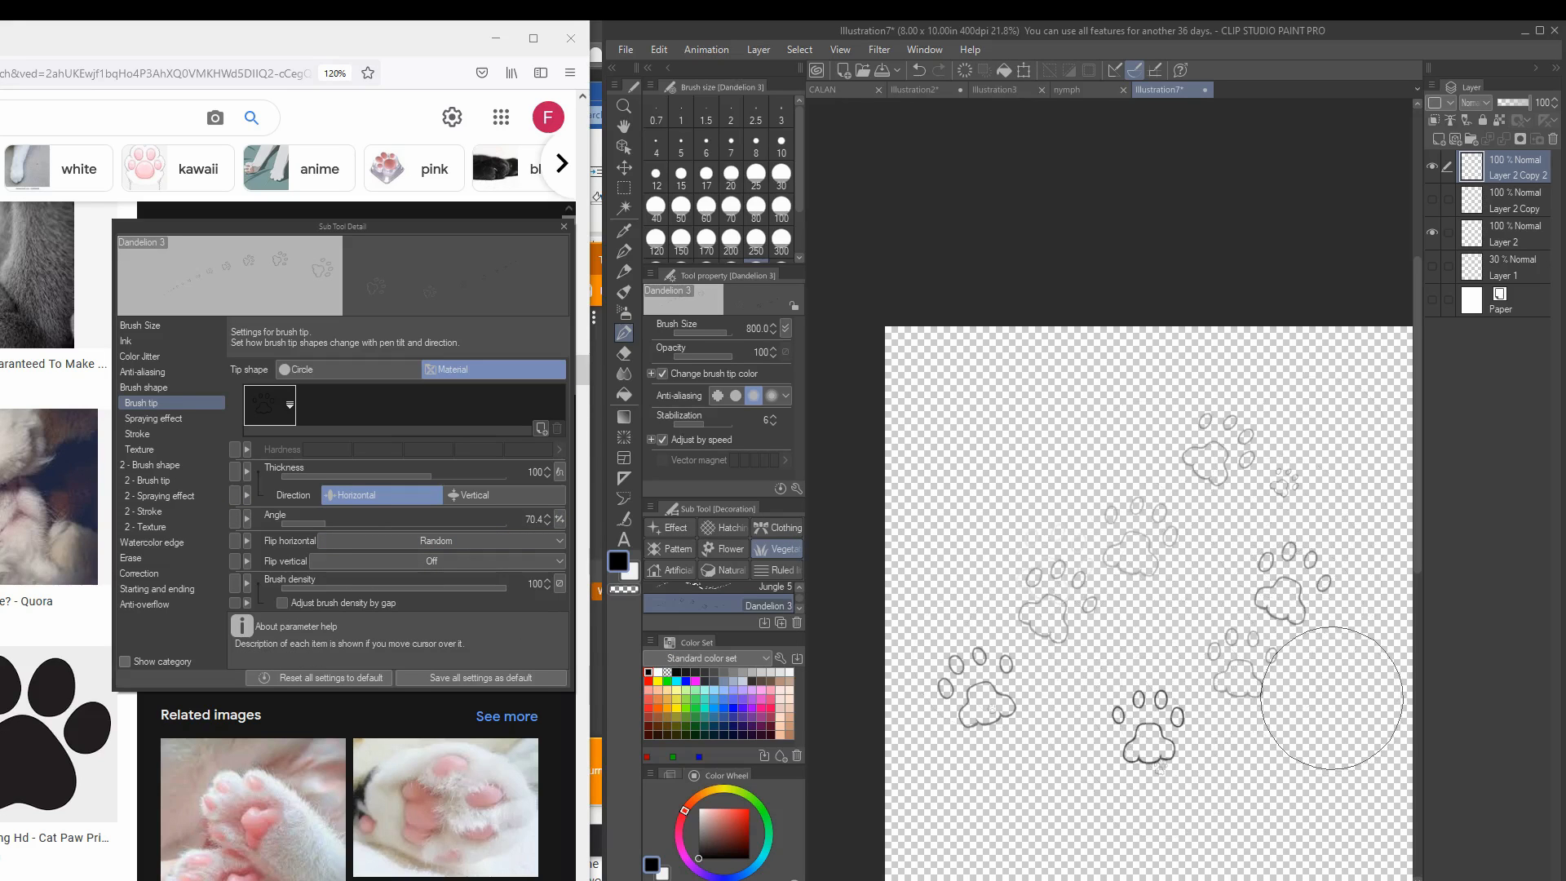
click(325, 520)
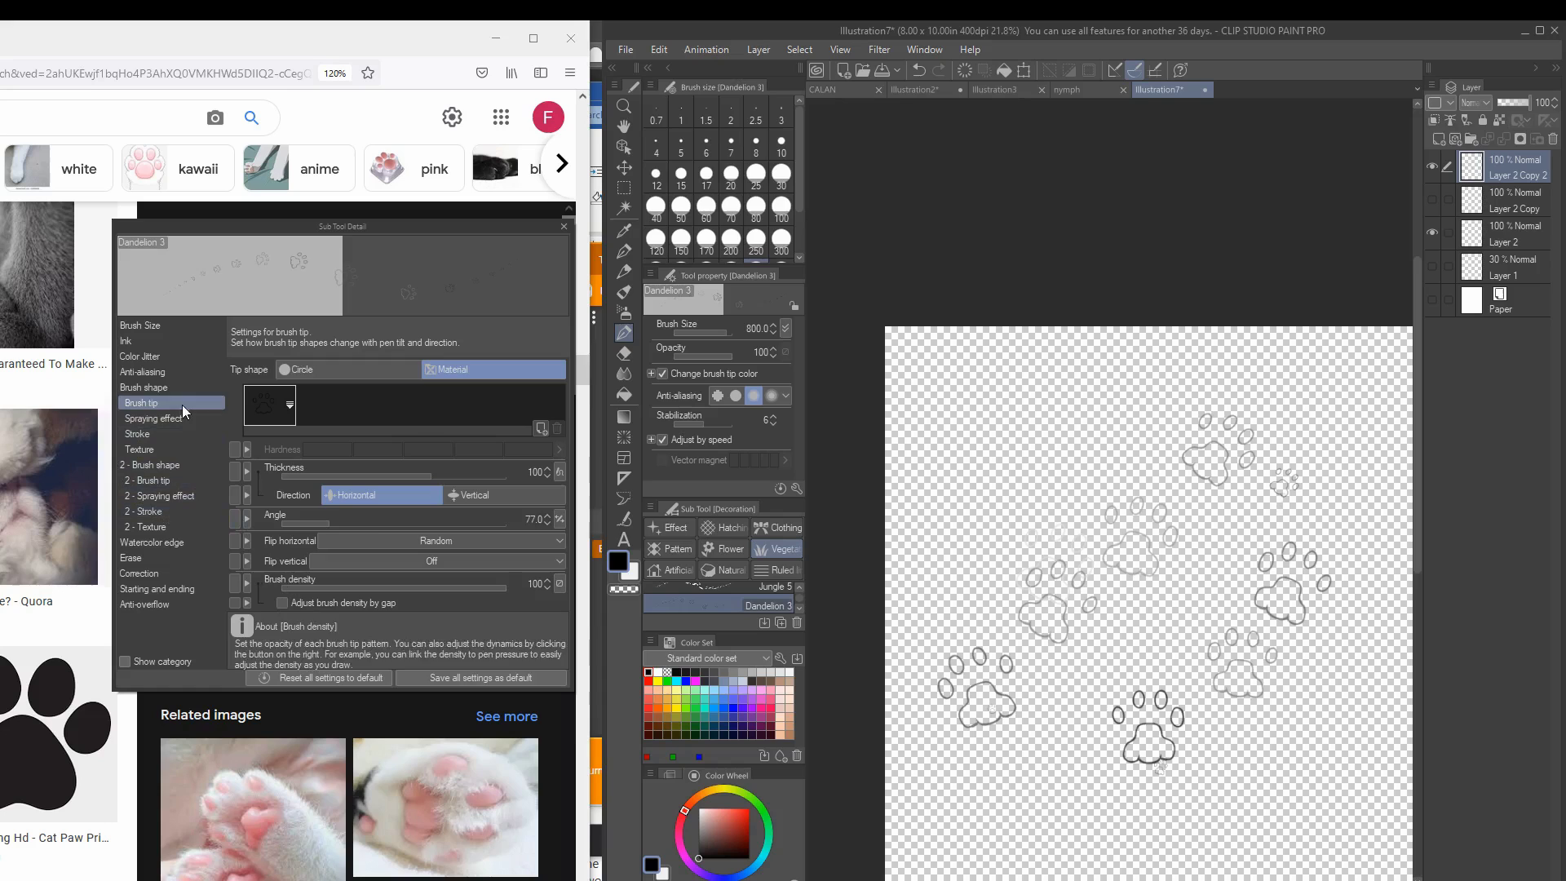
Step: Widen the gap between tip shapes in the Dandelion 3 brush's Stroke settings beyond 37.3
click(137, 433)
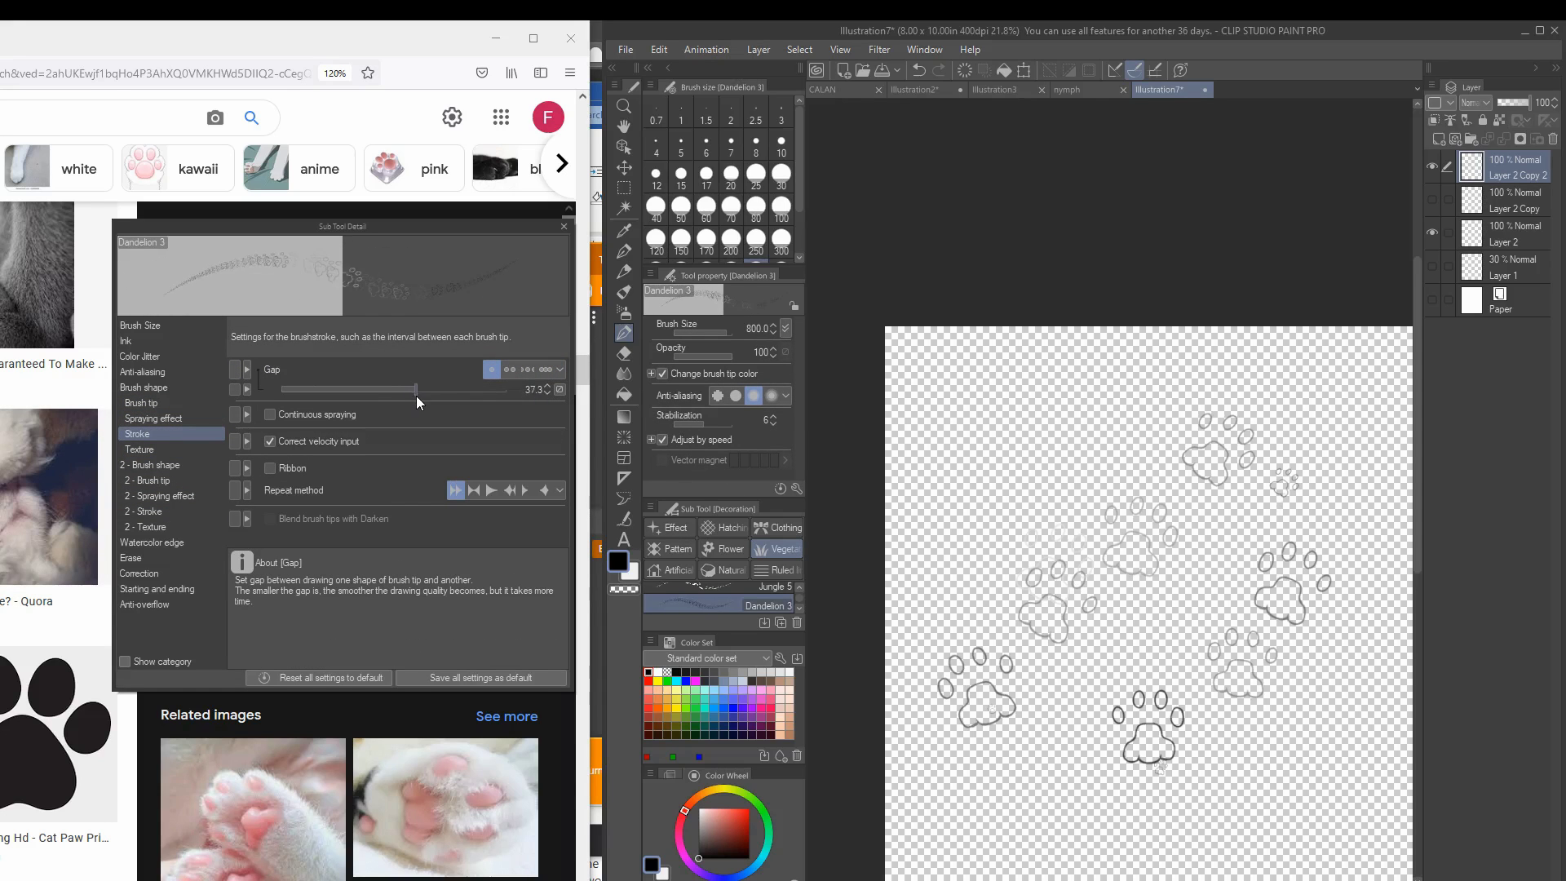
drag(416, 395, 431, 396)
click(173, 450)
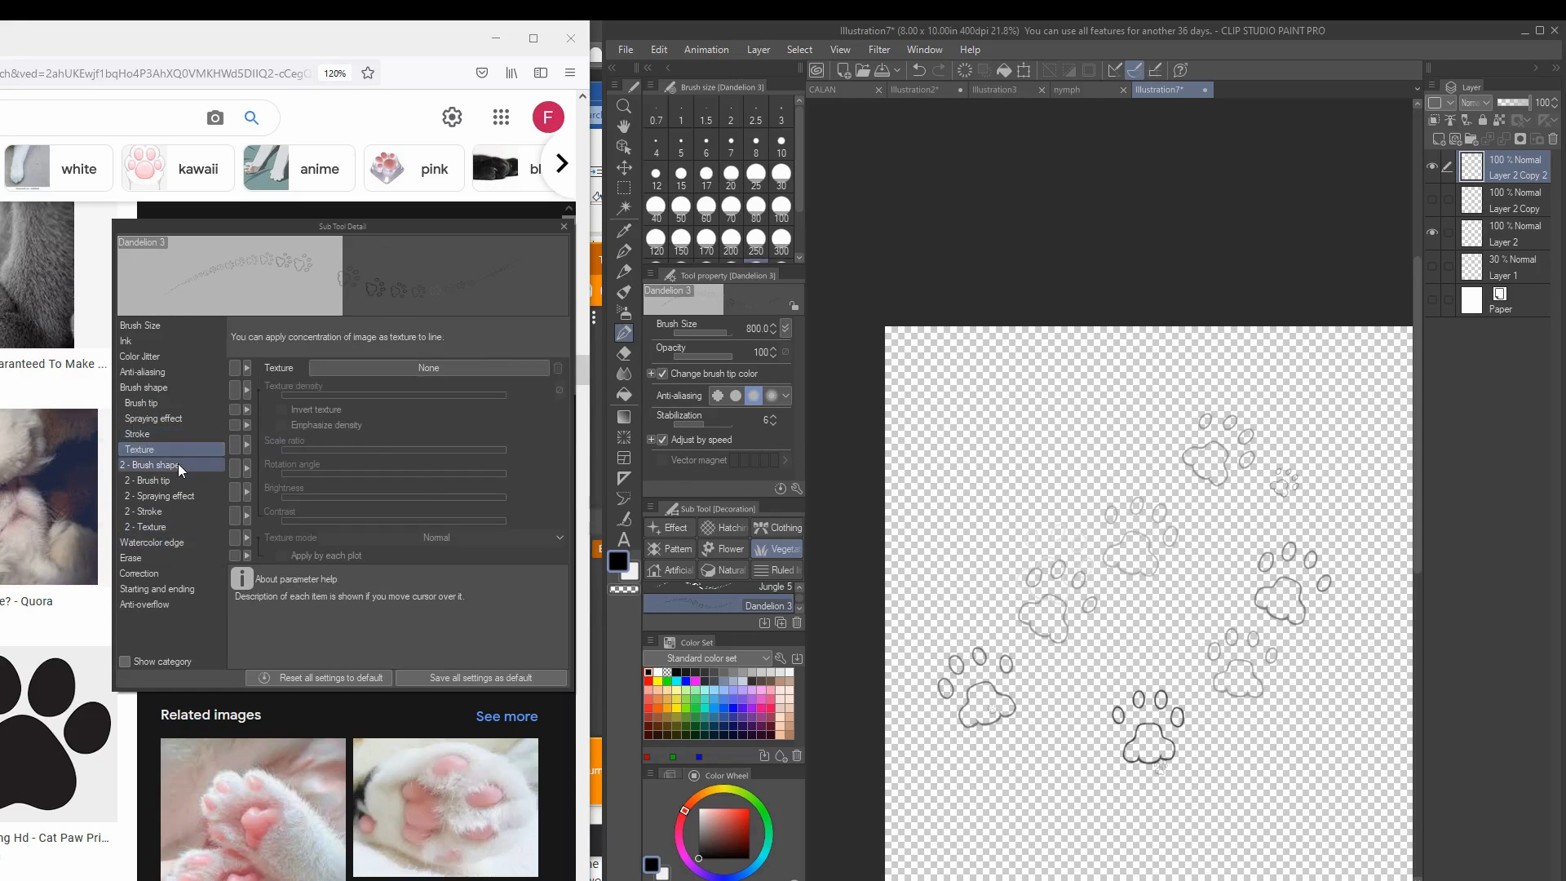
Step: Look through the dual-brush, watercolor edge and starting and ending settings while test-painting more paw prints
click(150, 480)
click(163, 543)
click(145, 388)
click(153, 481)
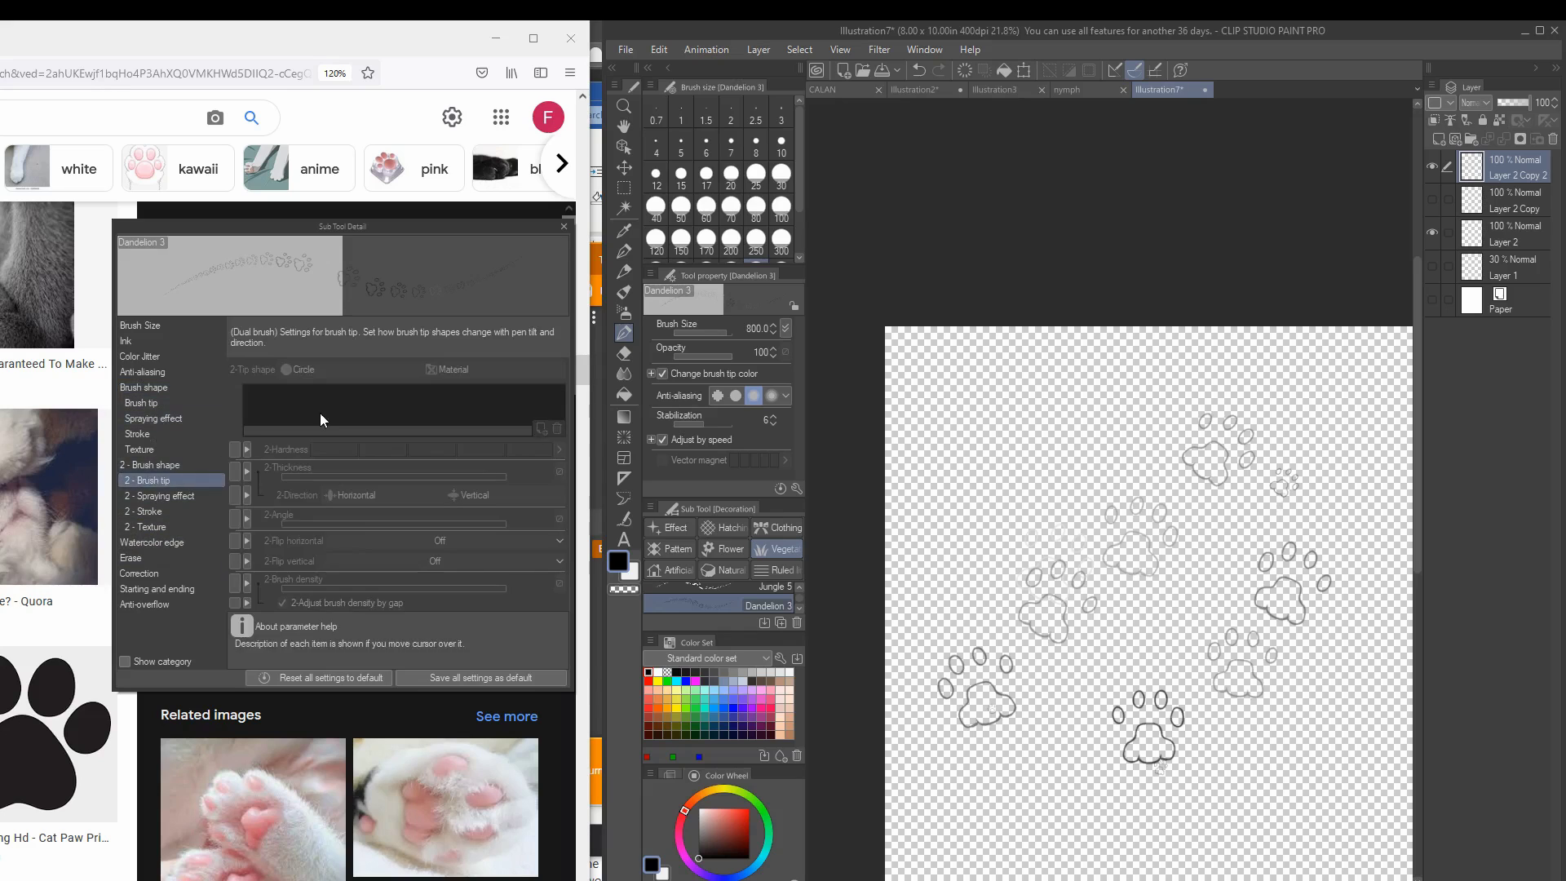
click(150, 585)
click(181, 467)
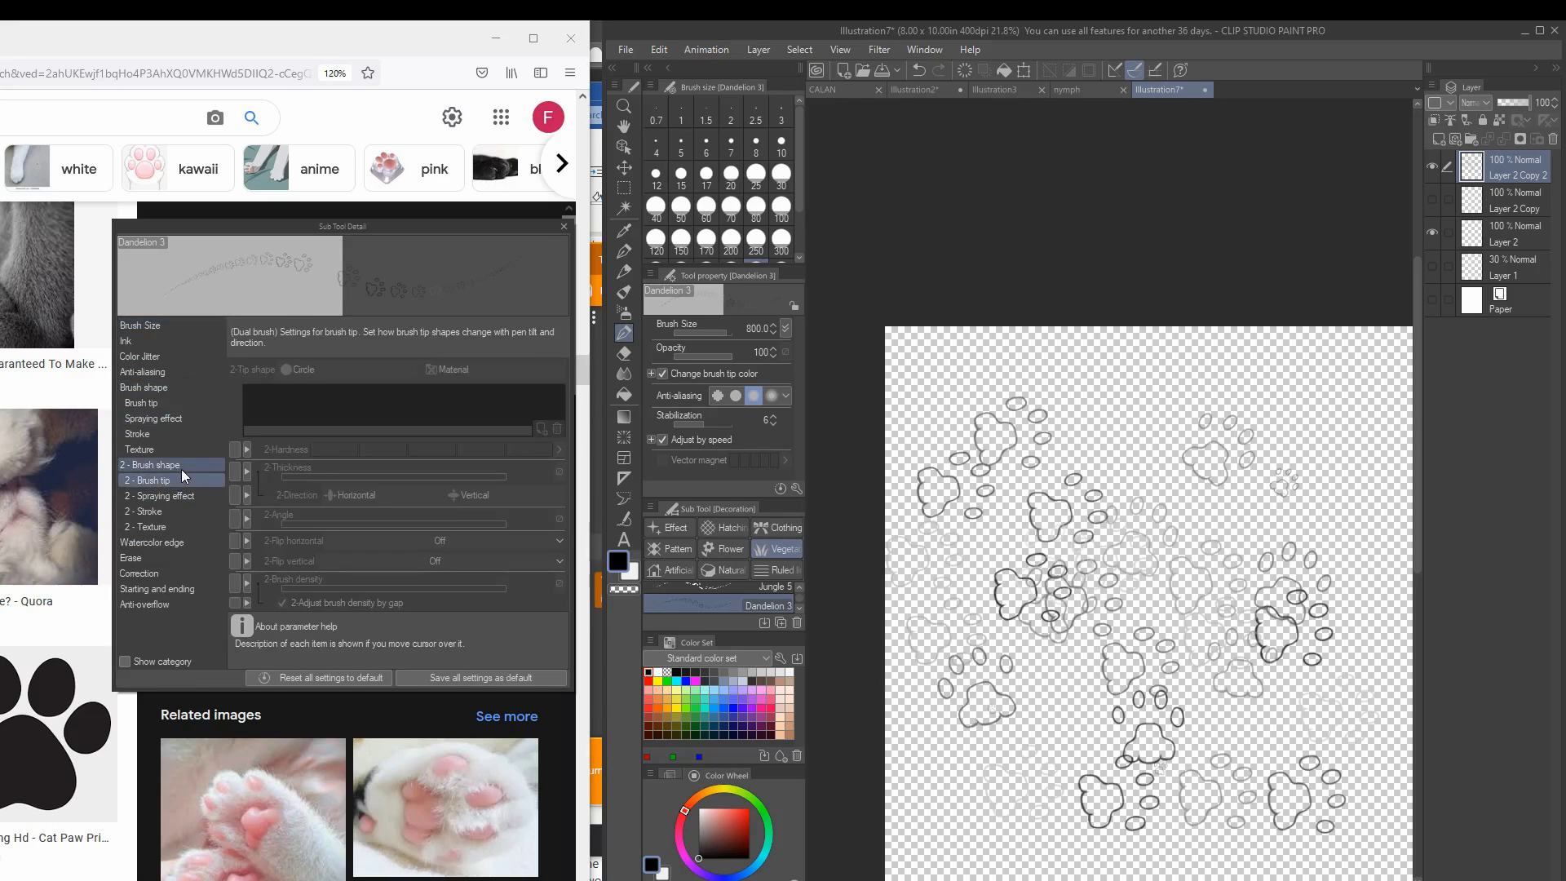
Step: Turn on the Dandelion 3 brush's spraying effect and reduce its particle size
click(167, 411)
click(270, 368)
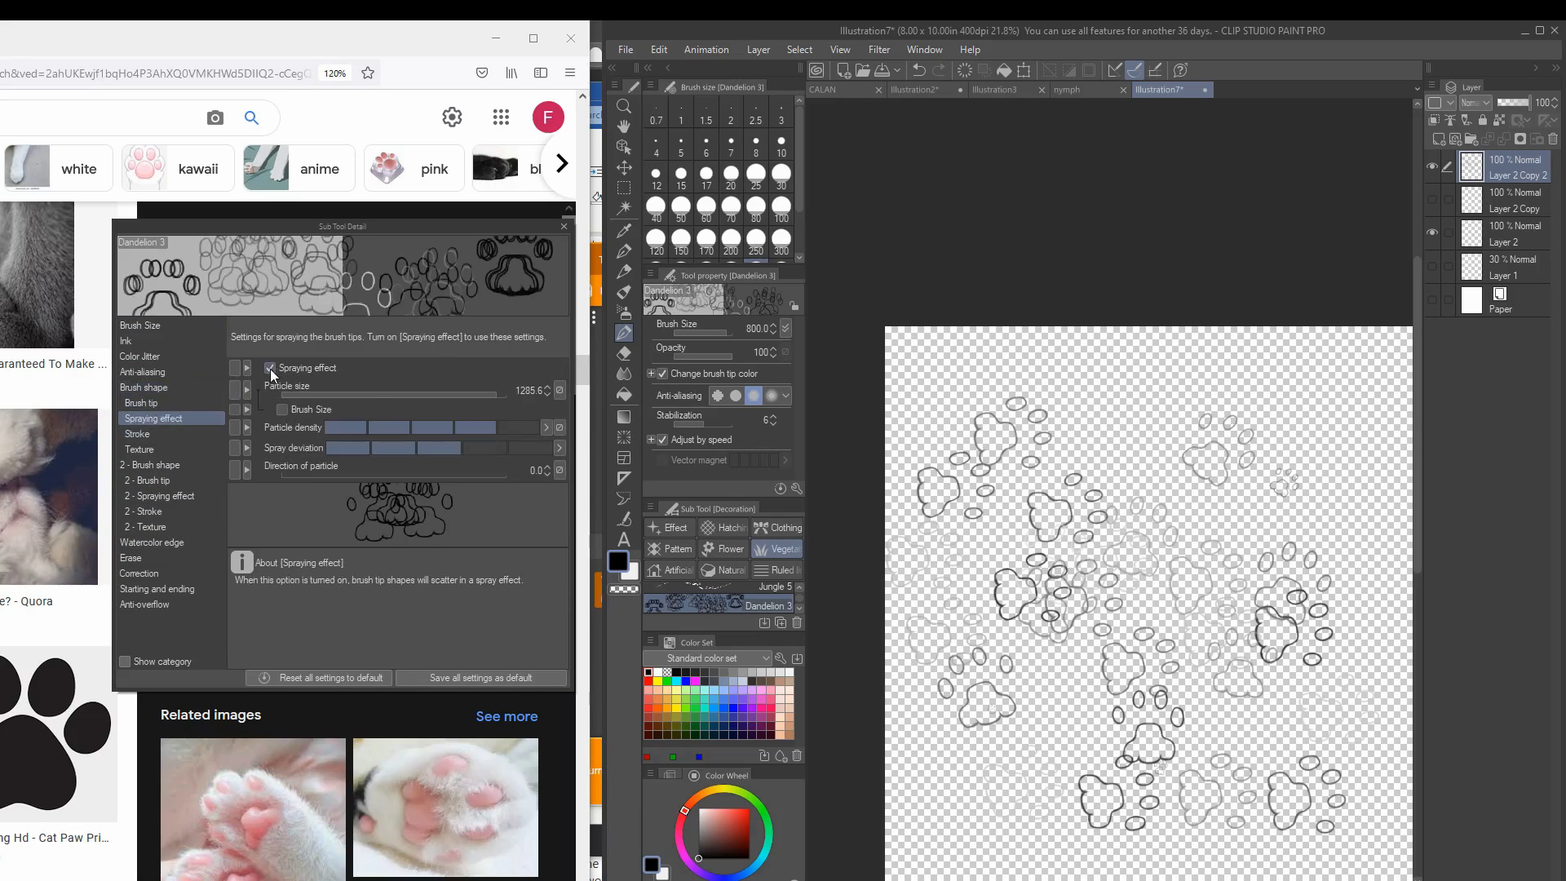
click(363, 420)
drag(335, 397, 399, 394)
click(147, 386)
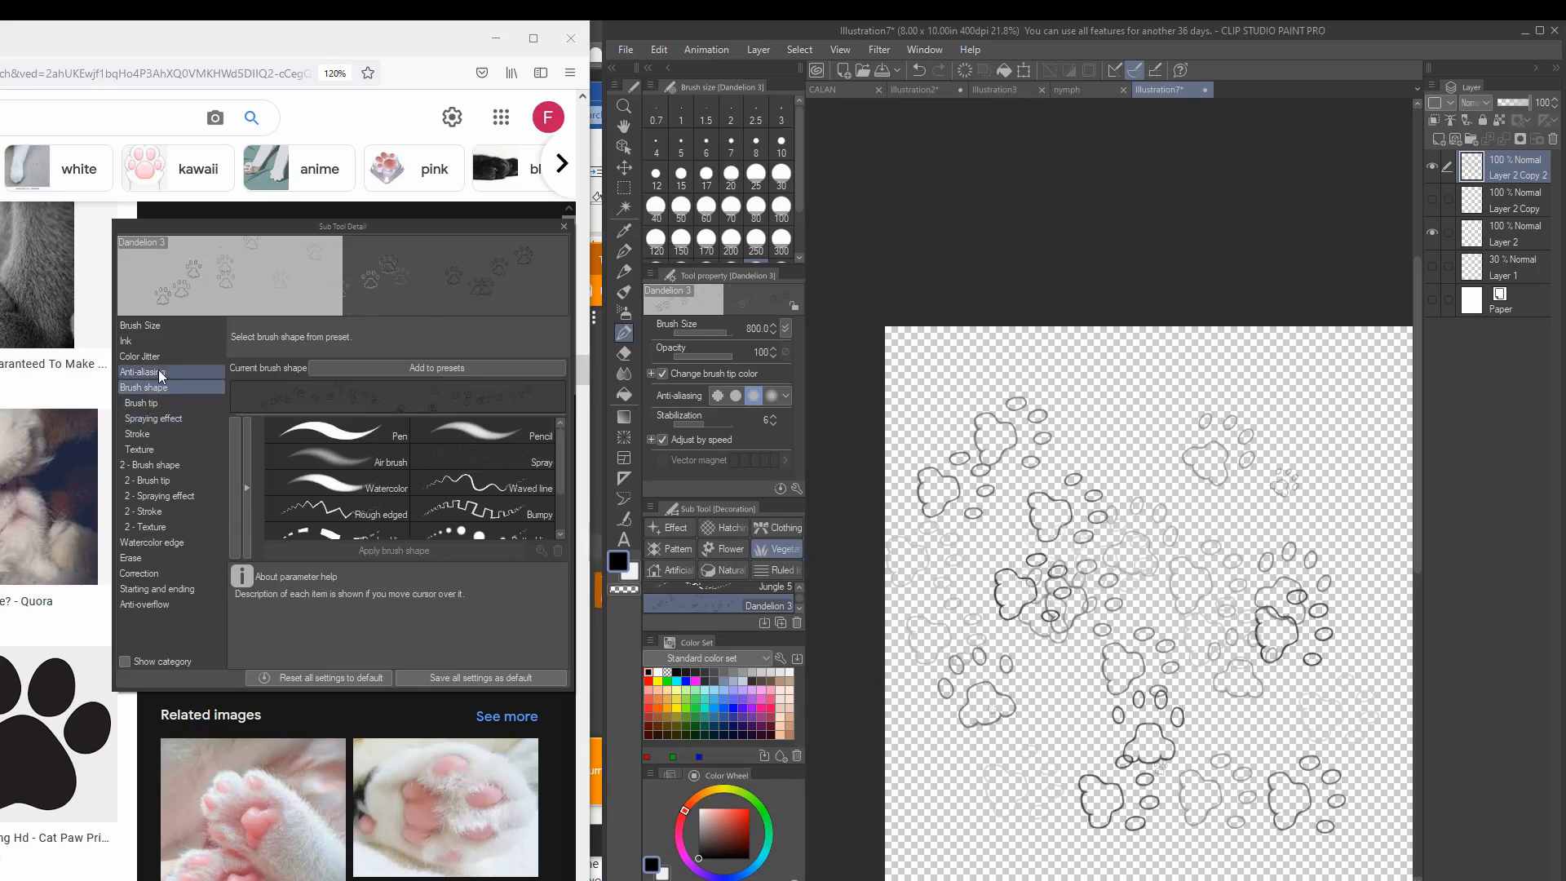
Step: Delete the Dandelion 3 brush and show the Brush tip settings of the Star A 2 effect brush
right_click(734, 605)
click(816, 653)
click(677, 569)
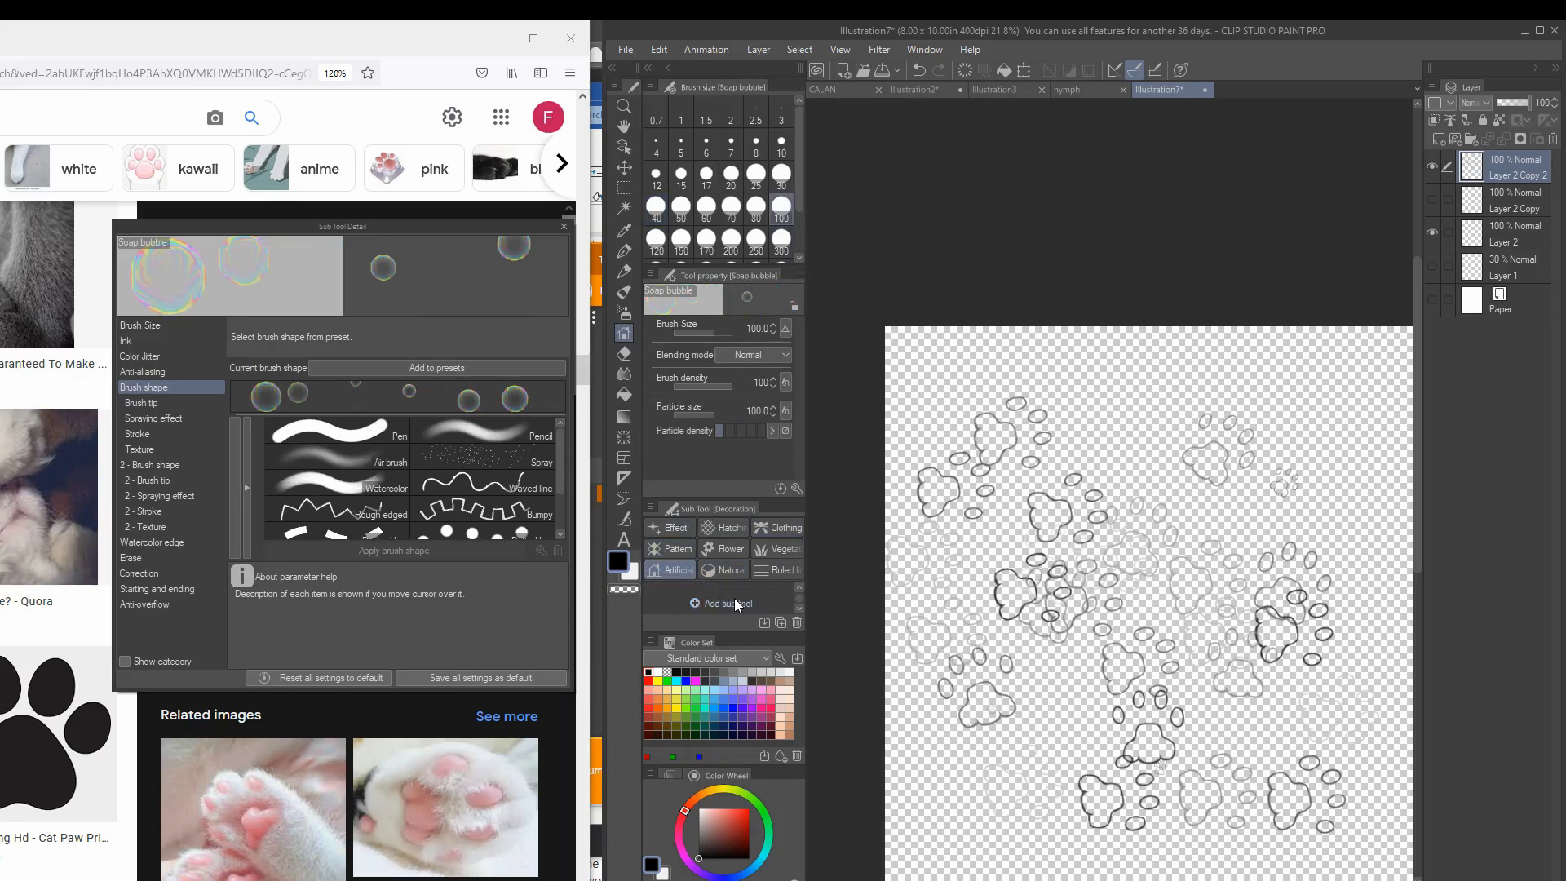
click(750, 584)
click(697, 606)
click(754, 601)
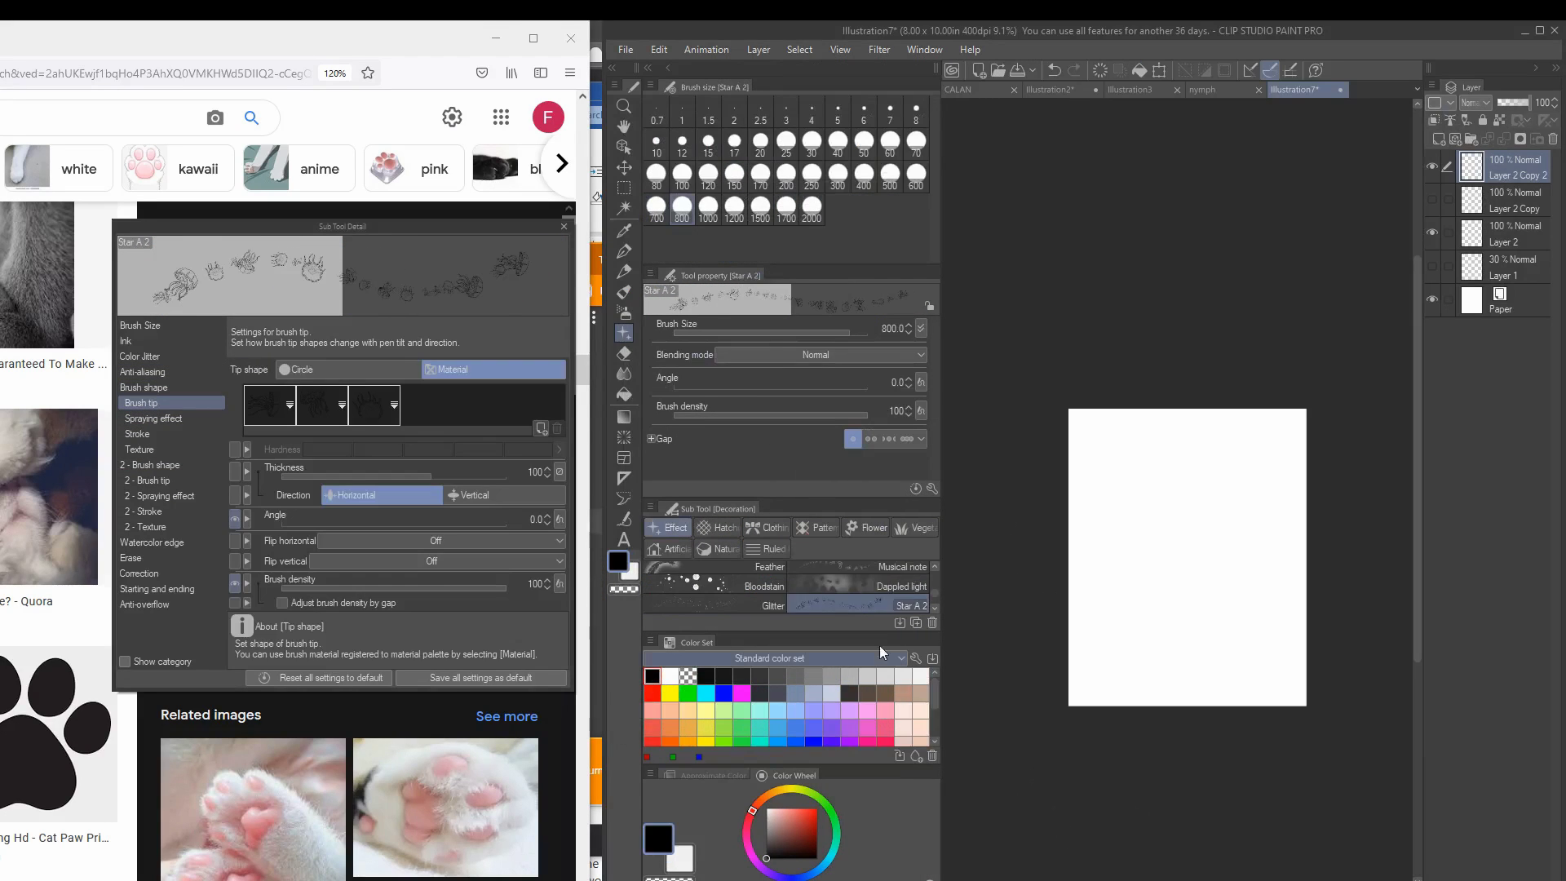
Step: Duplicate the Star A 2 effect brush and name the copy "pawprints"
right_click(856, 605)
click(904, 620)
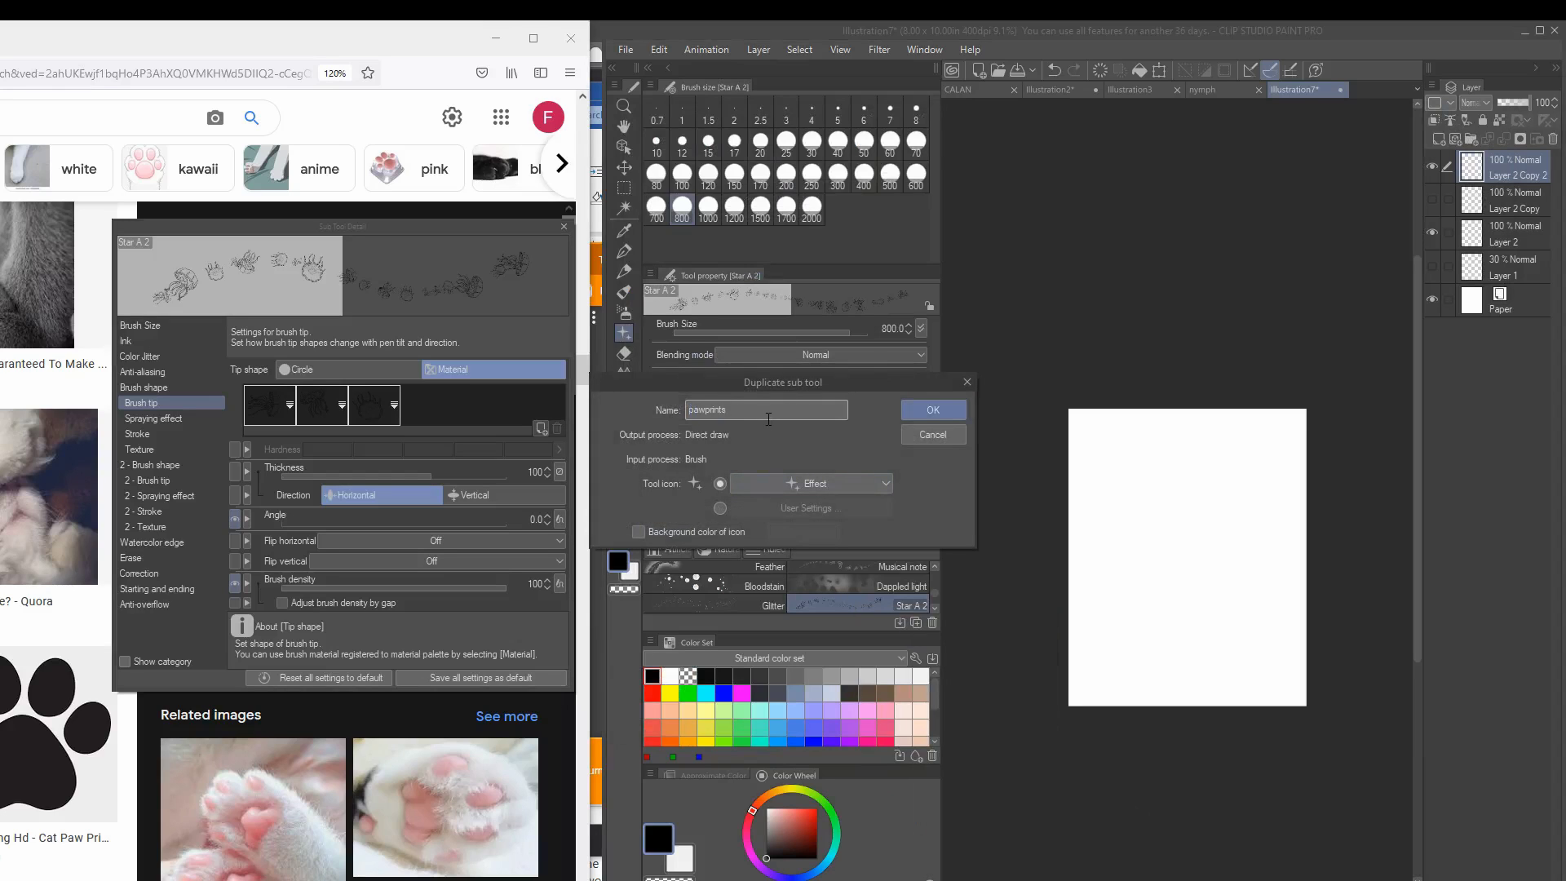
key(Return)
Step: Delete all three inherited tip shapes from the pawprints brush
click(557, 428)
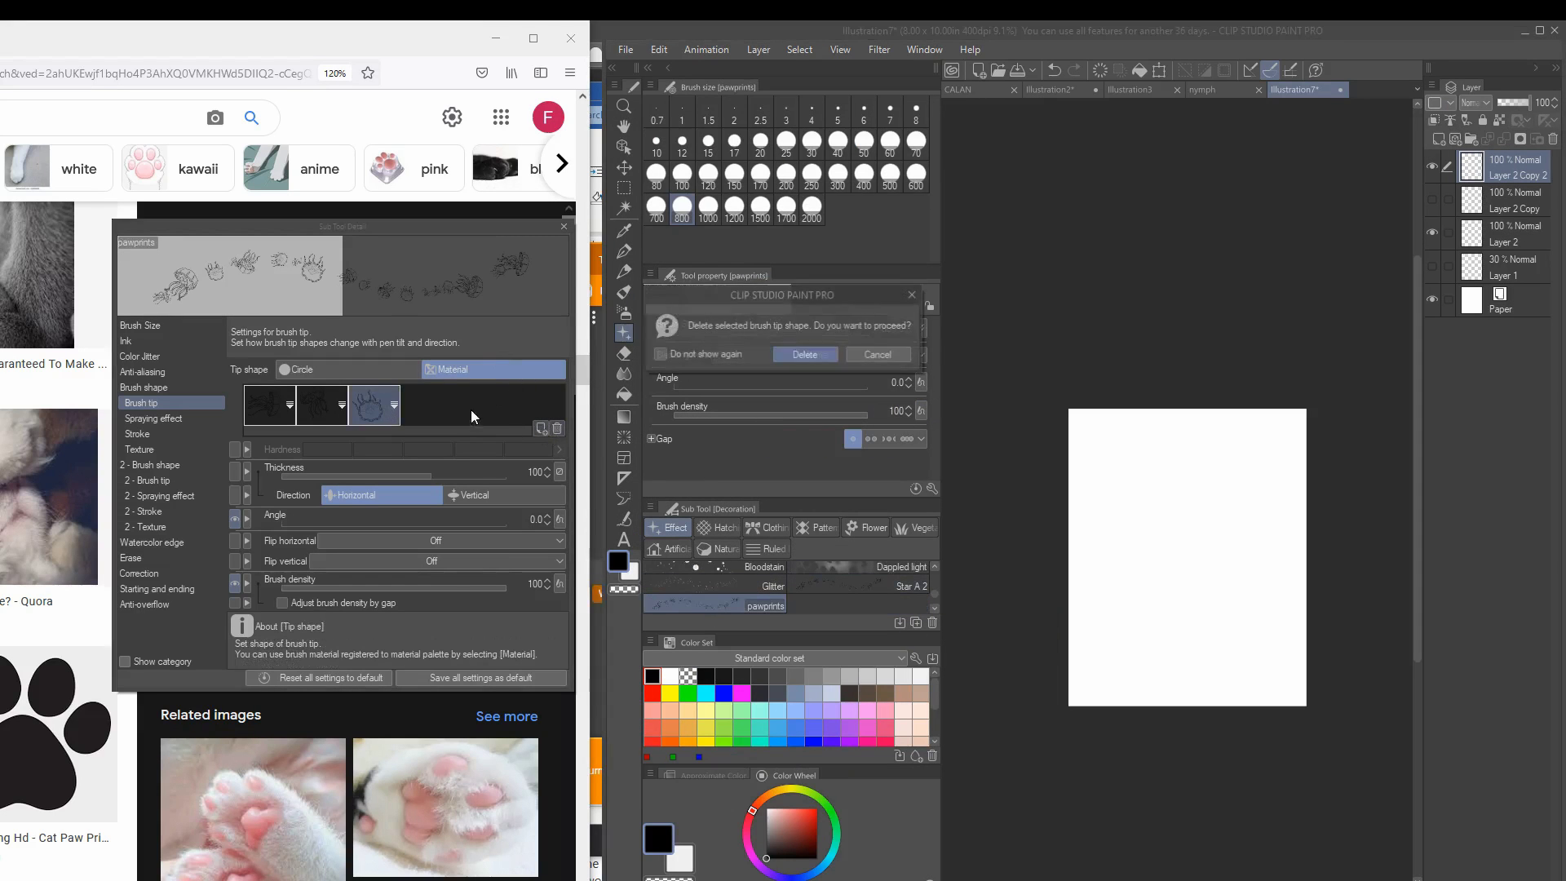
click(318, 412)
click(557, 427)
key(Return)
click(557, 427)
key(Return)
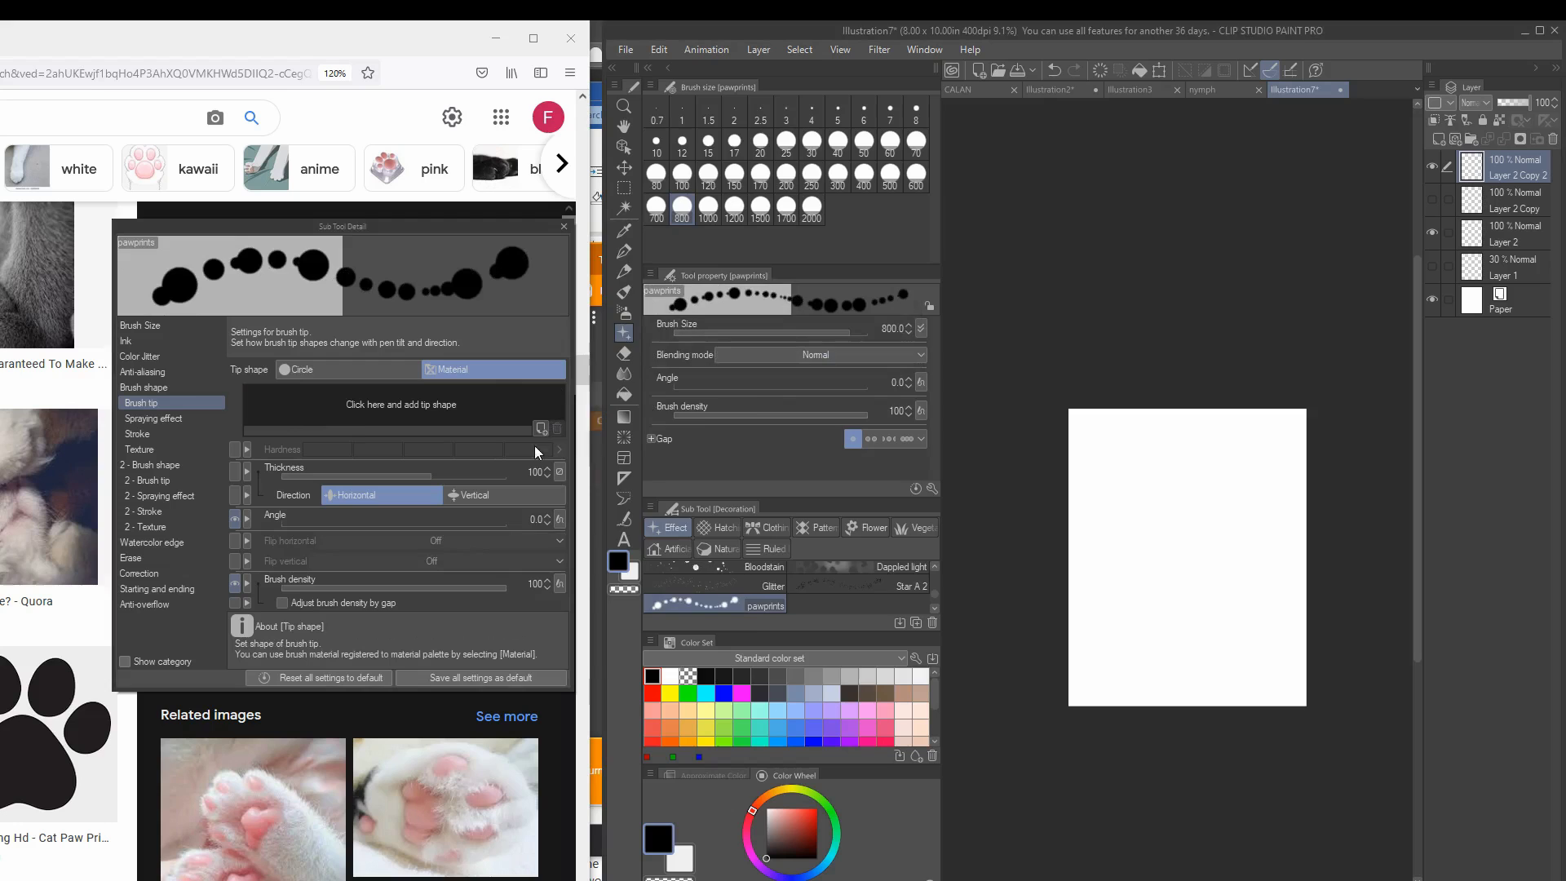
Step: Find the "print" materials, add pawprint2 as the pawprints brush's tip shape and close its settings
click(540, 428)
text(print)
click(739, 417)
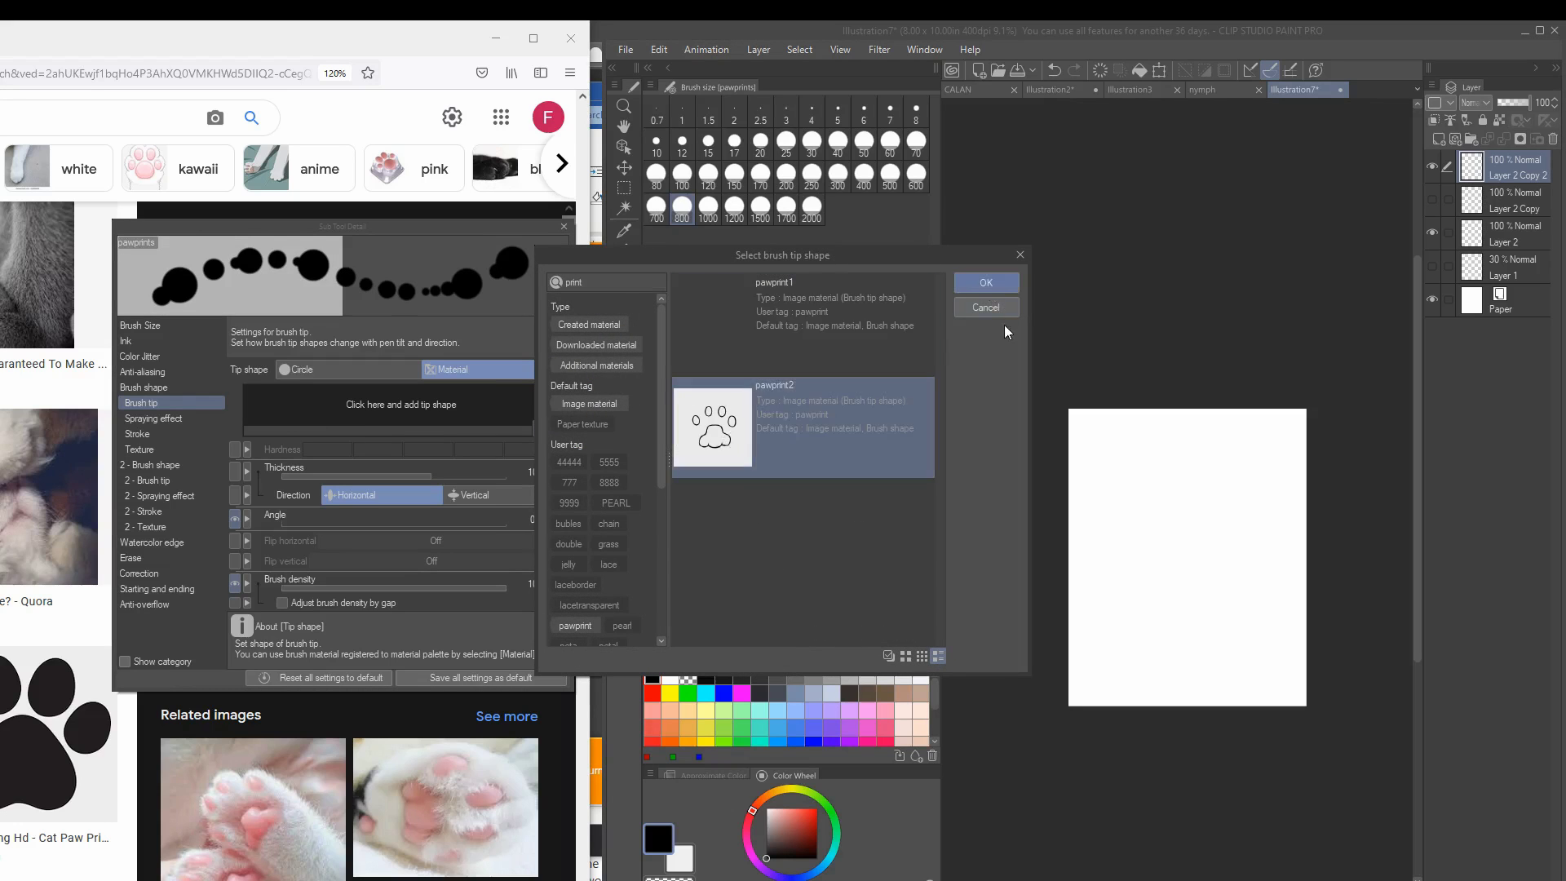
key(Return)
click(563, 226)
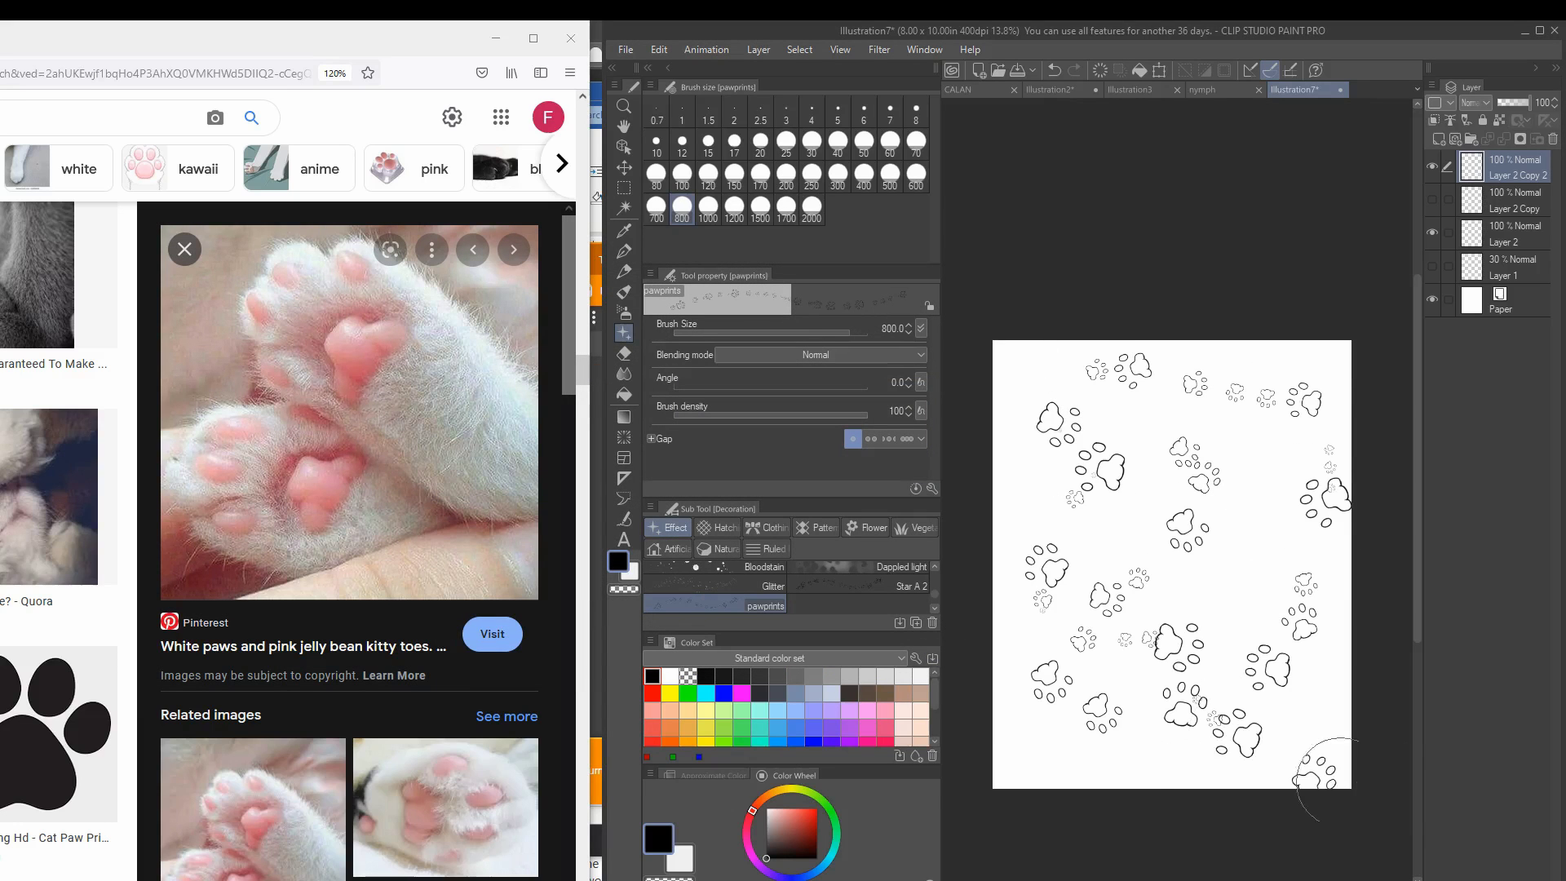
Step: Scatter more paw prints over the test page, and bring up the elf and cat drawing Illustration2 in a maximized window
mouse_move(1086, 338)
mouse_down()
mouse_move(1175, 522)
mouse_move(1297, 465)
mouse_move(1201, 624)
mouse_up()
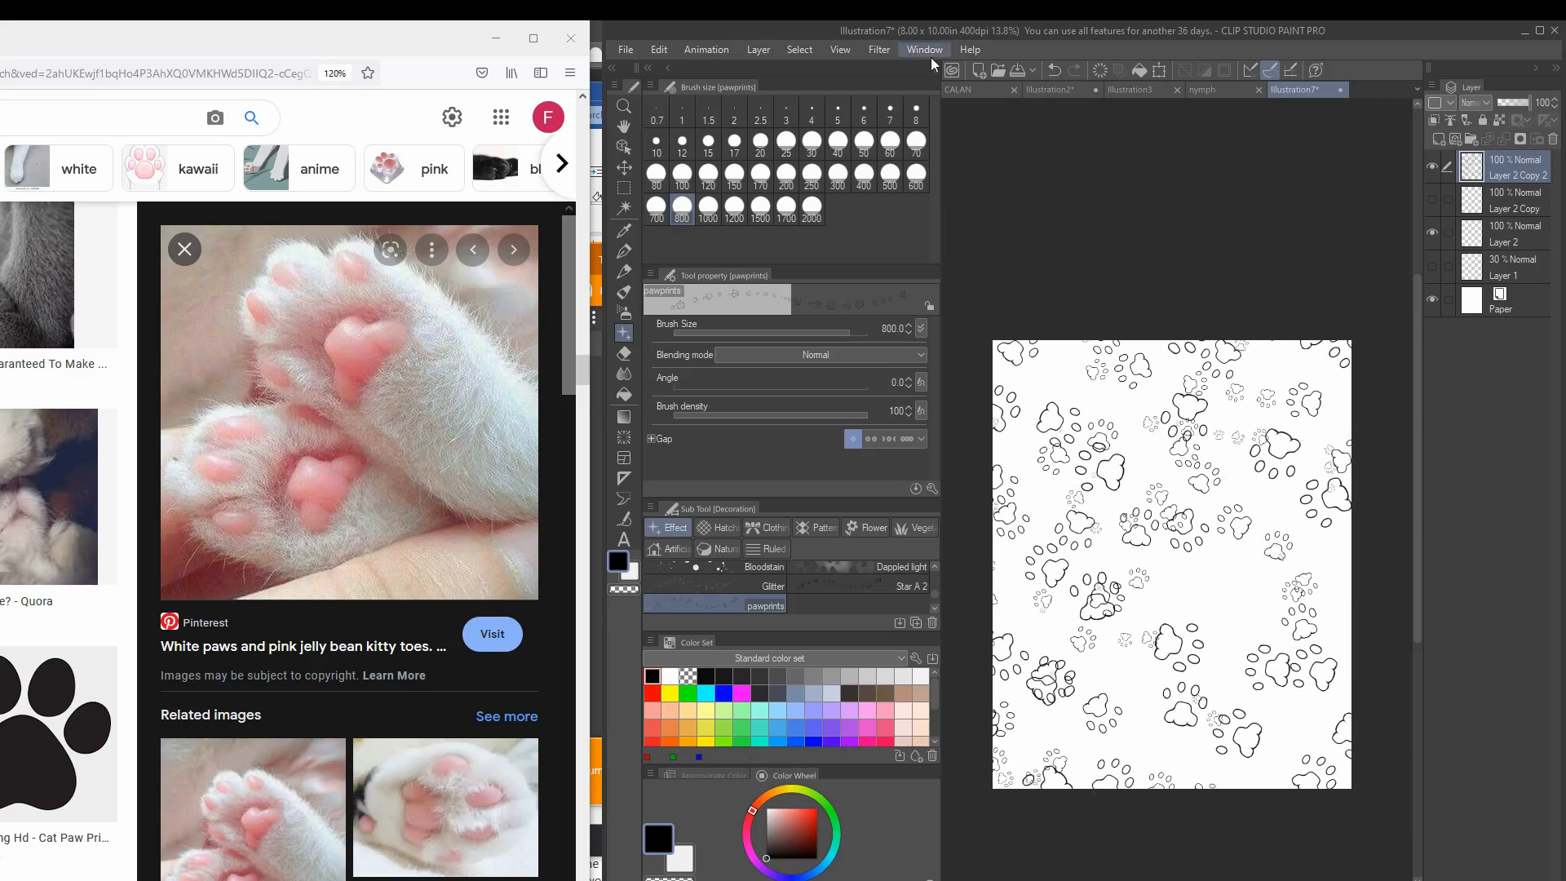
click(1130, 90)
click(1046, 91)
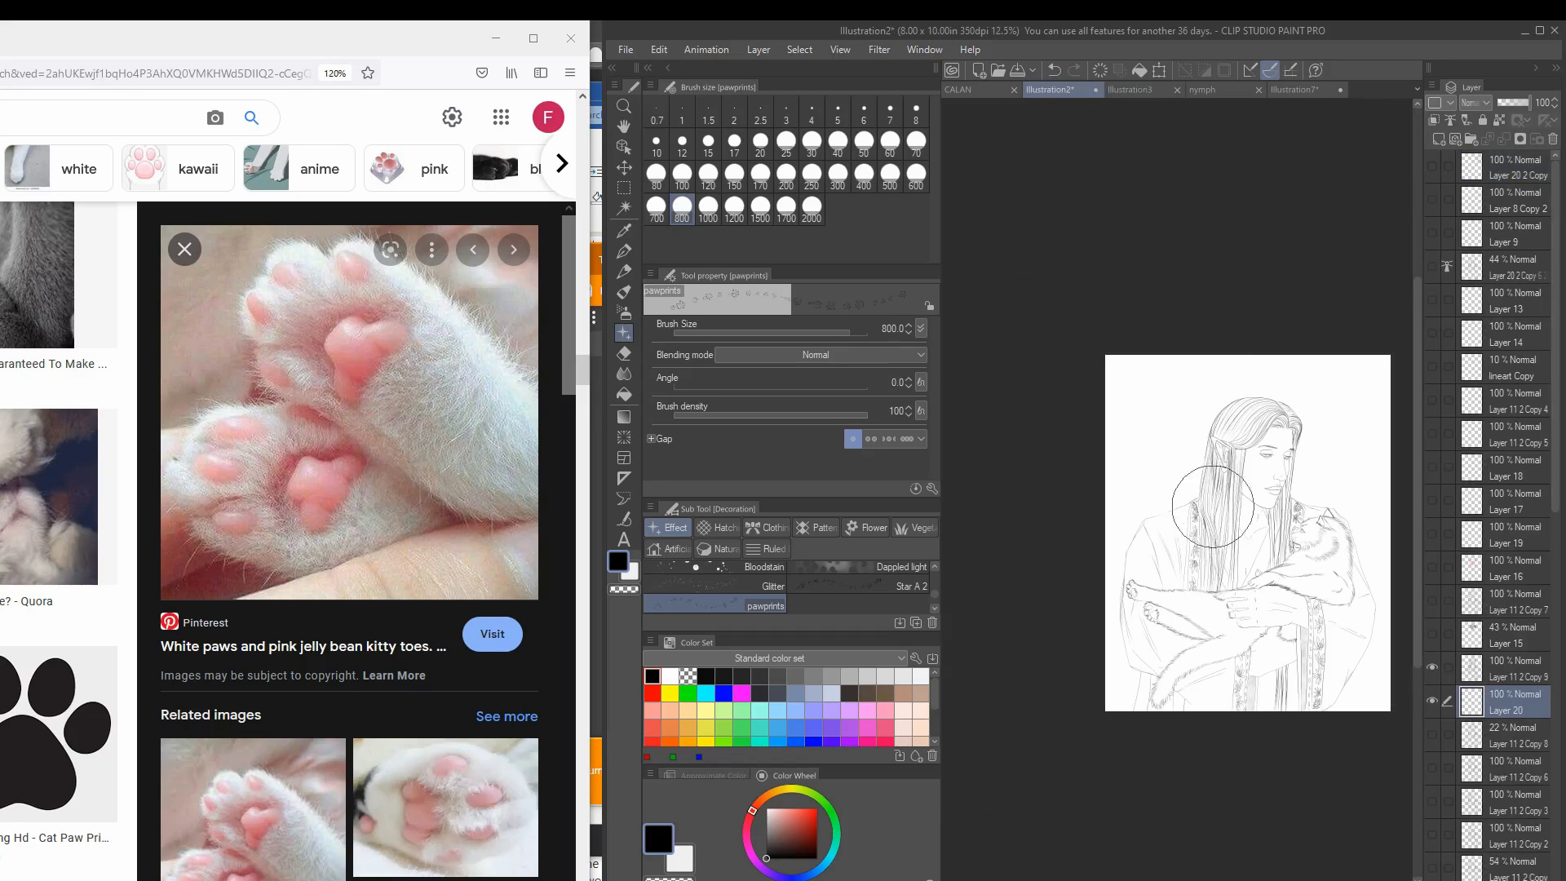
click(1541, 31)
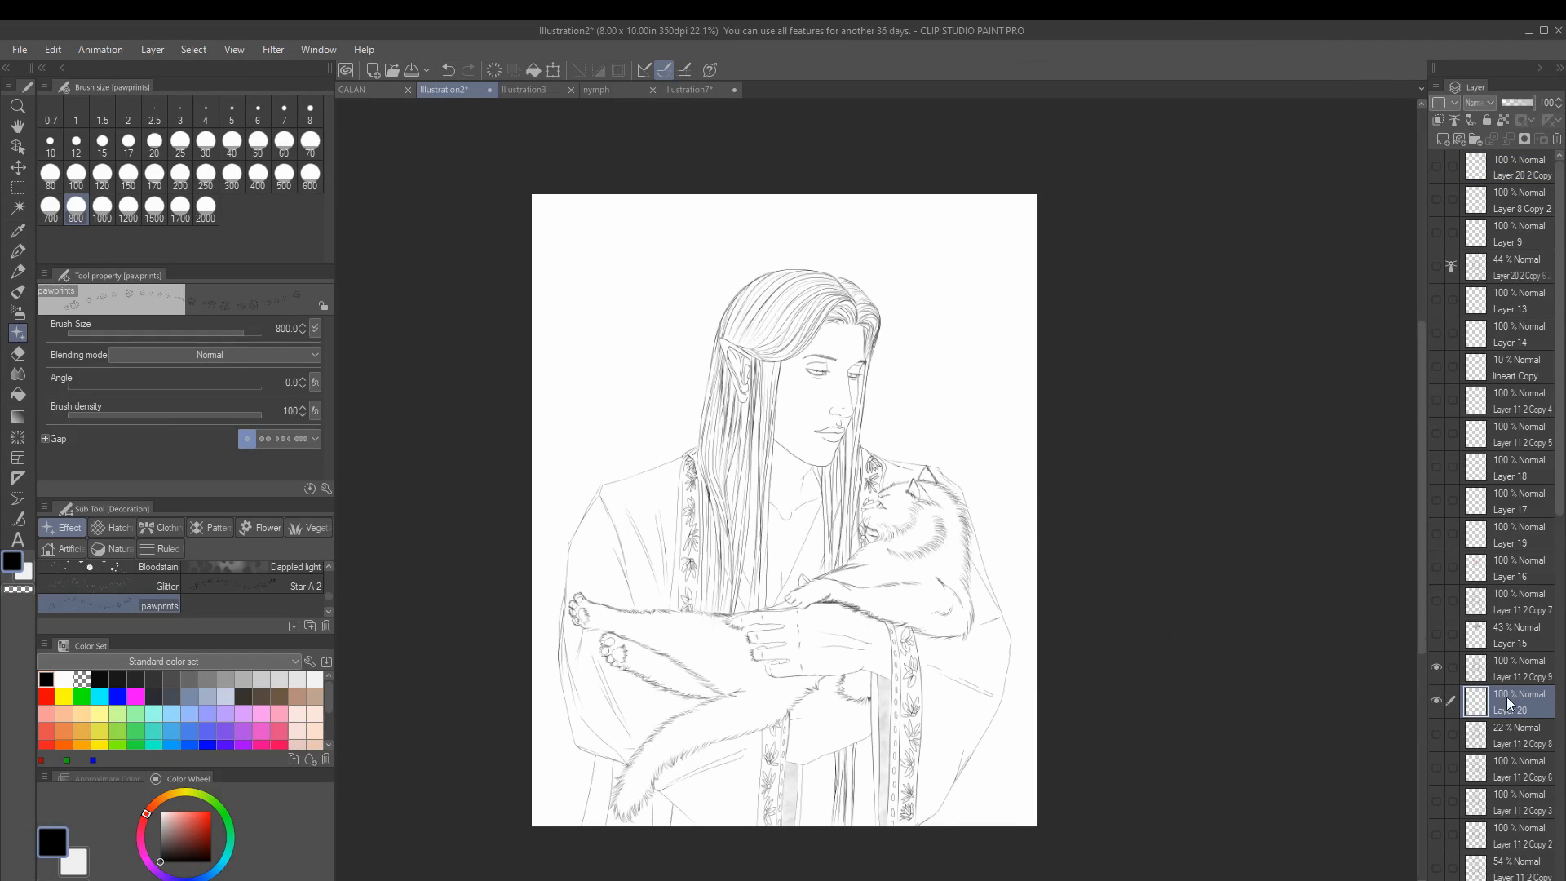
Step: Auto-select the background around the figures using the Layer 11 2 Copy 9 line art, and fill it with pawprints brush strokes on Layer 20
click(18, 208)
key(alt+bracketright)
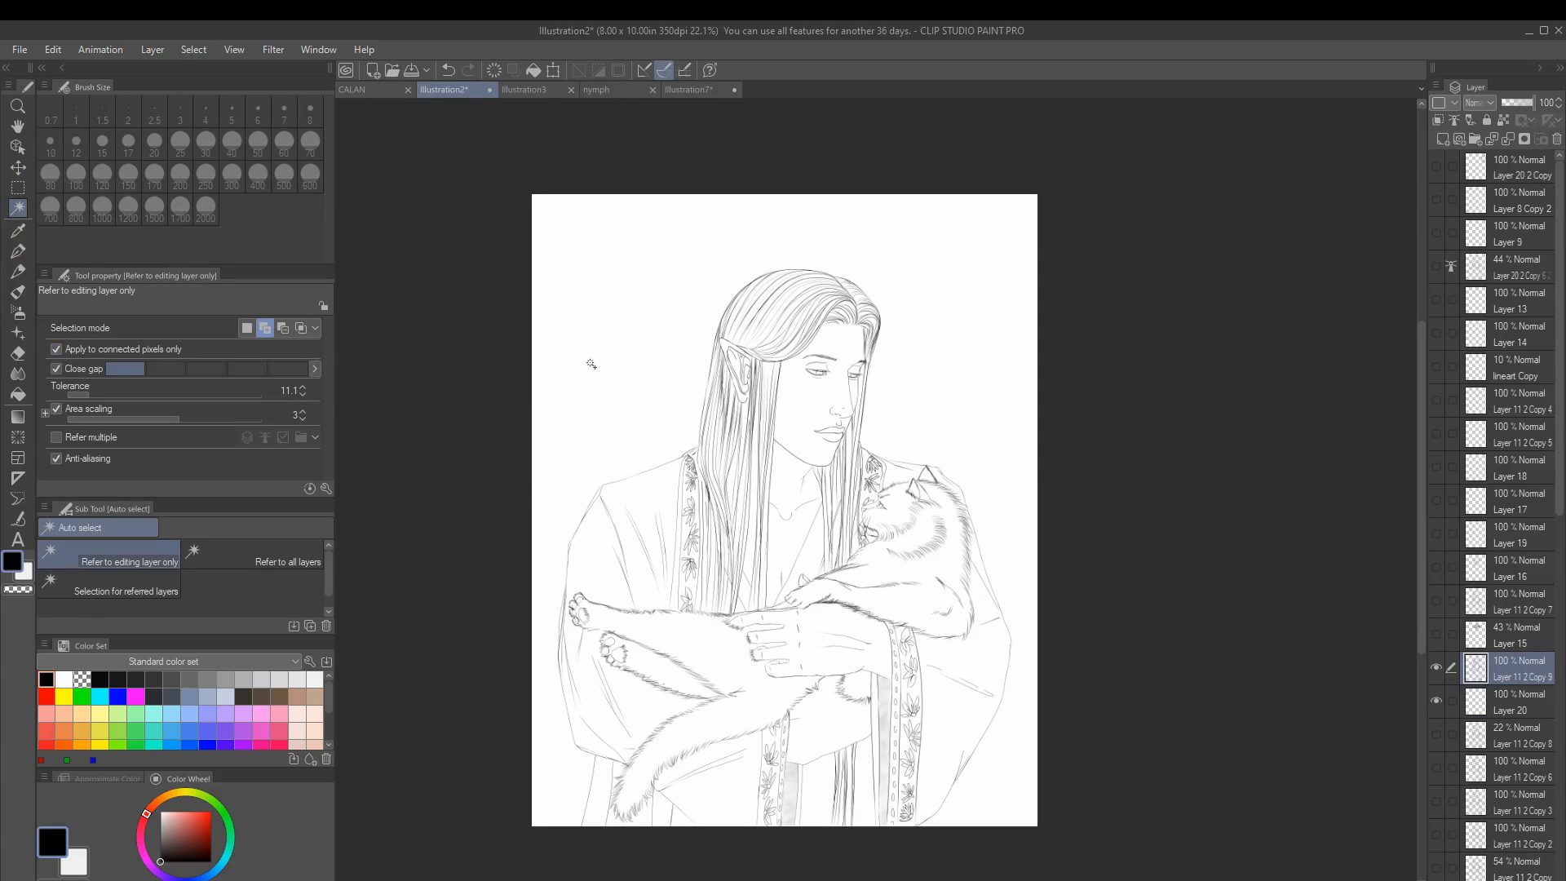
click(590, 364)
key(alt+bracketleft)
key(b)
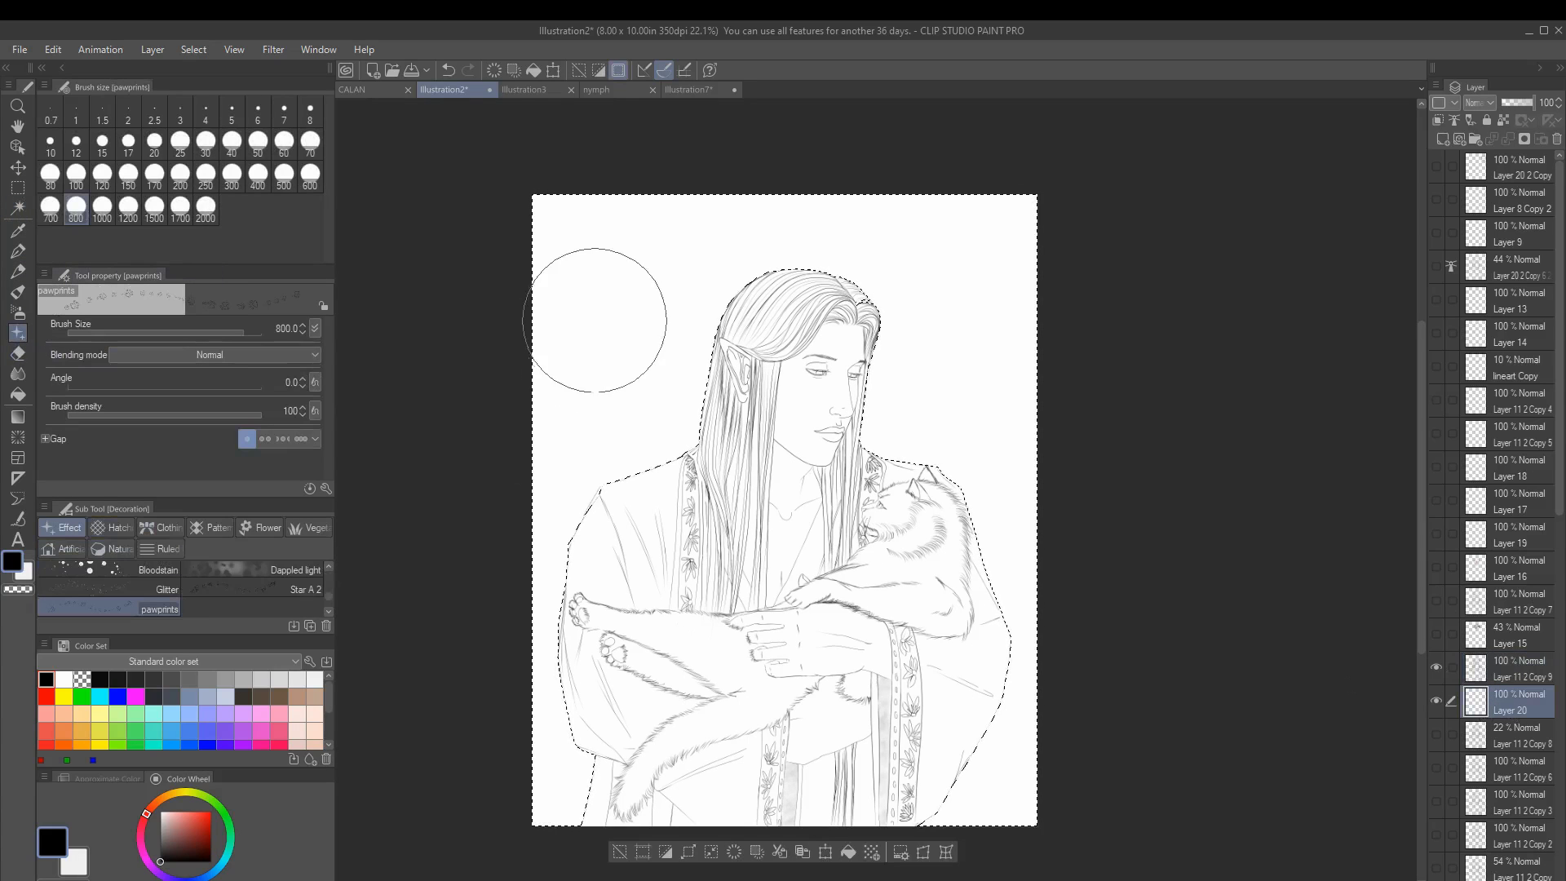
drag(595, 319, 775, 243)
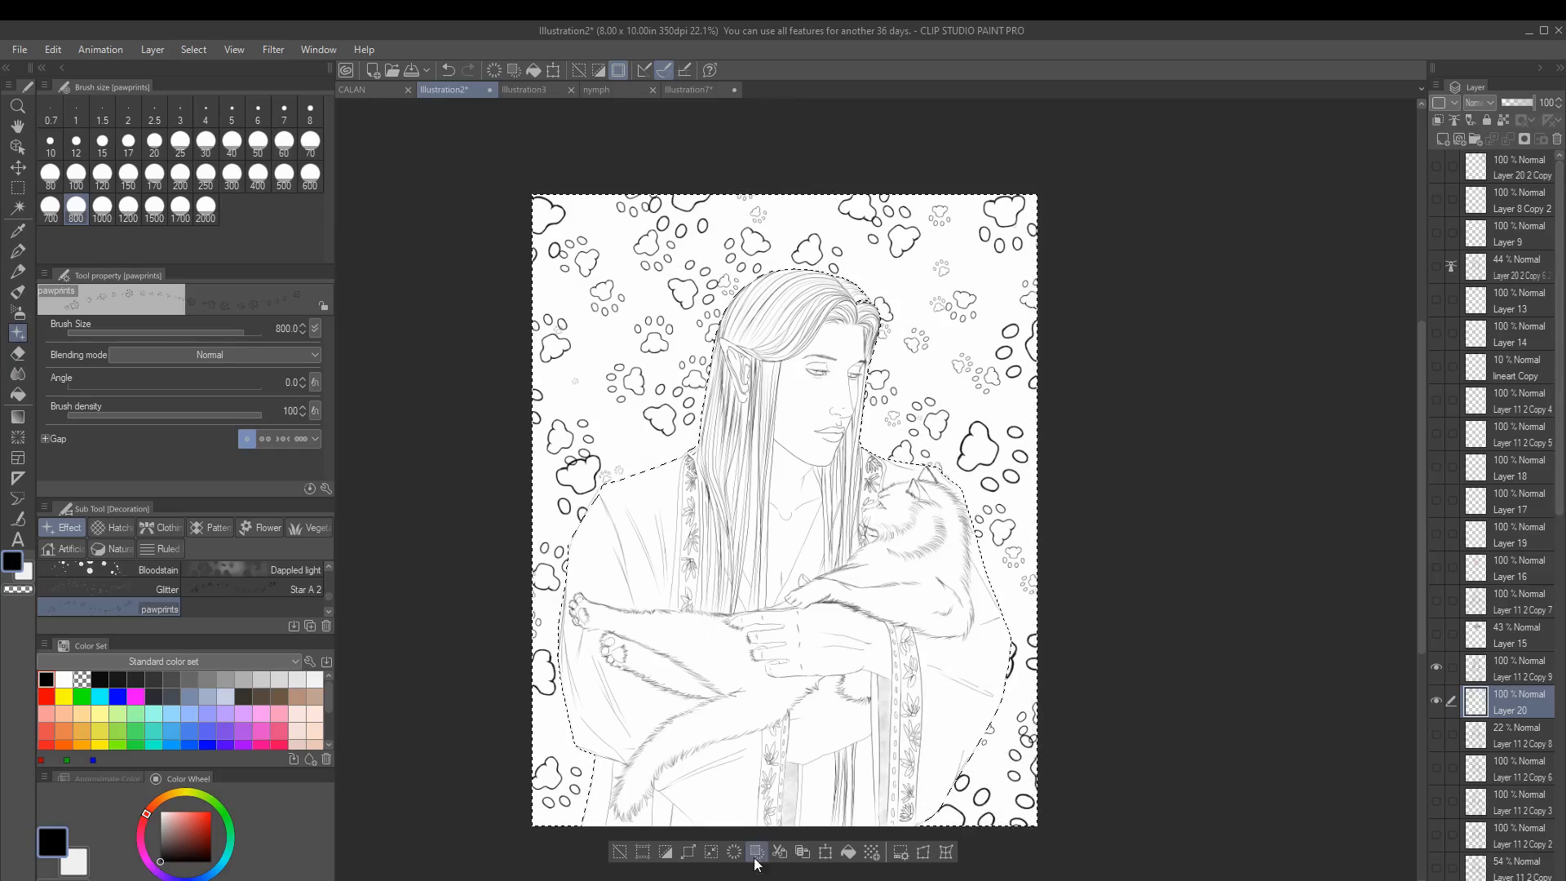
Step: Deselect the background and lower the opacity of the paw print layer, Layer 20, to 48%
scroll(580, 403, up, 3)
scroll(580, 404, down, 3)
scroll(580, 404, up, 6)
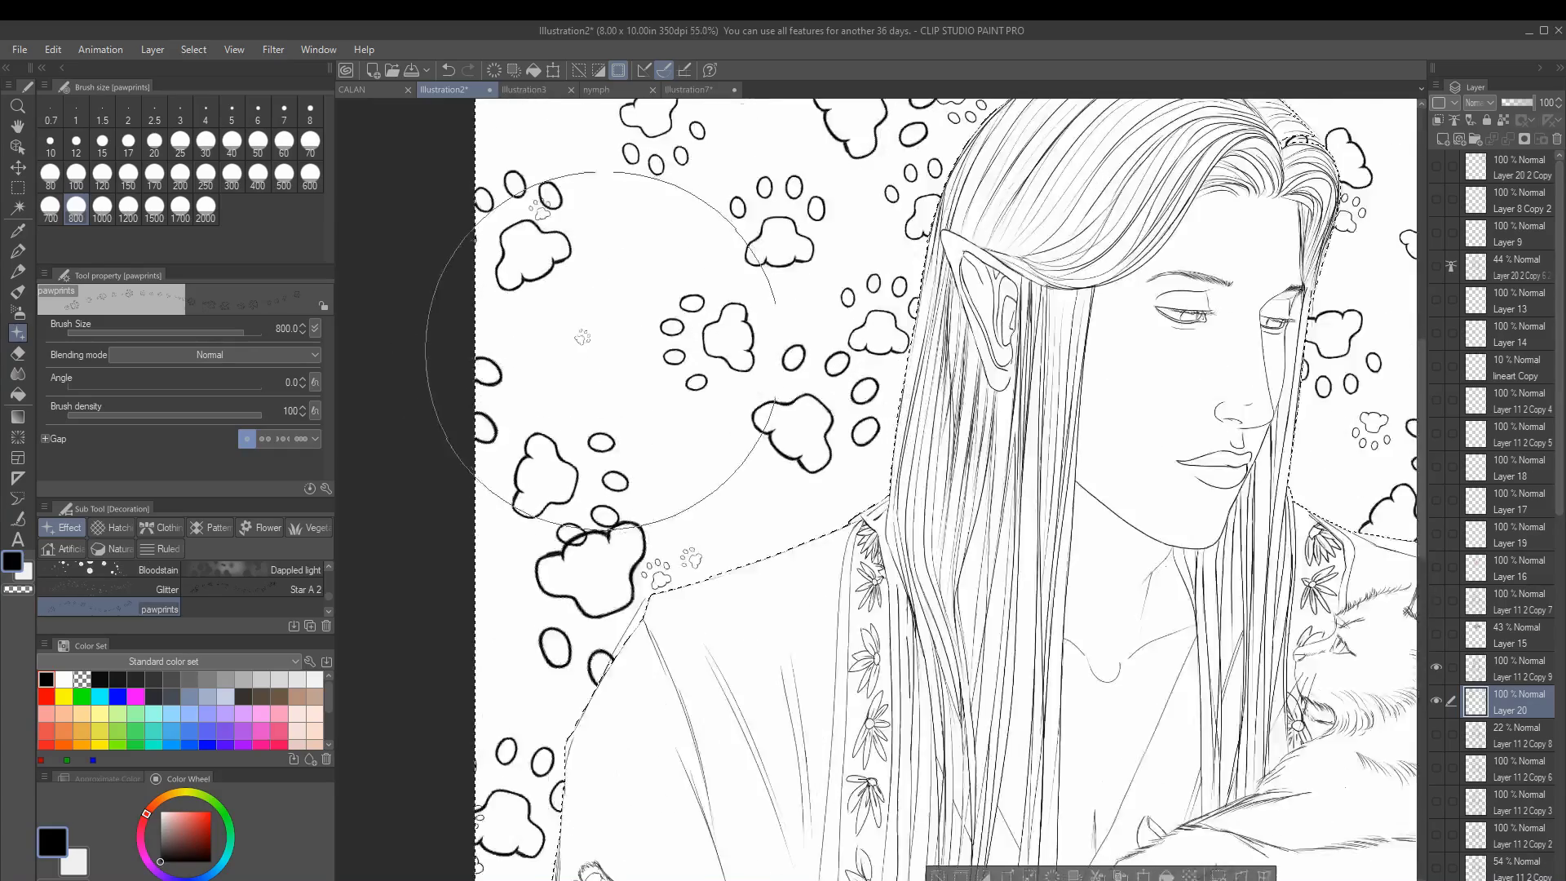
scroll(545, 310, up, 3)
scroll(601, 384, down, 10)
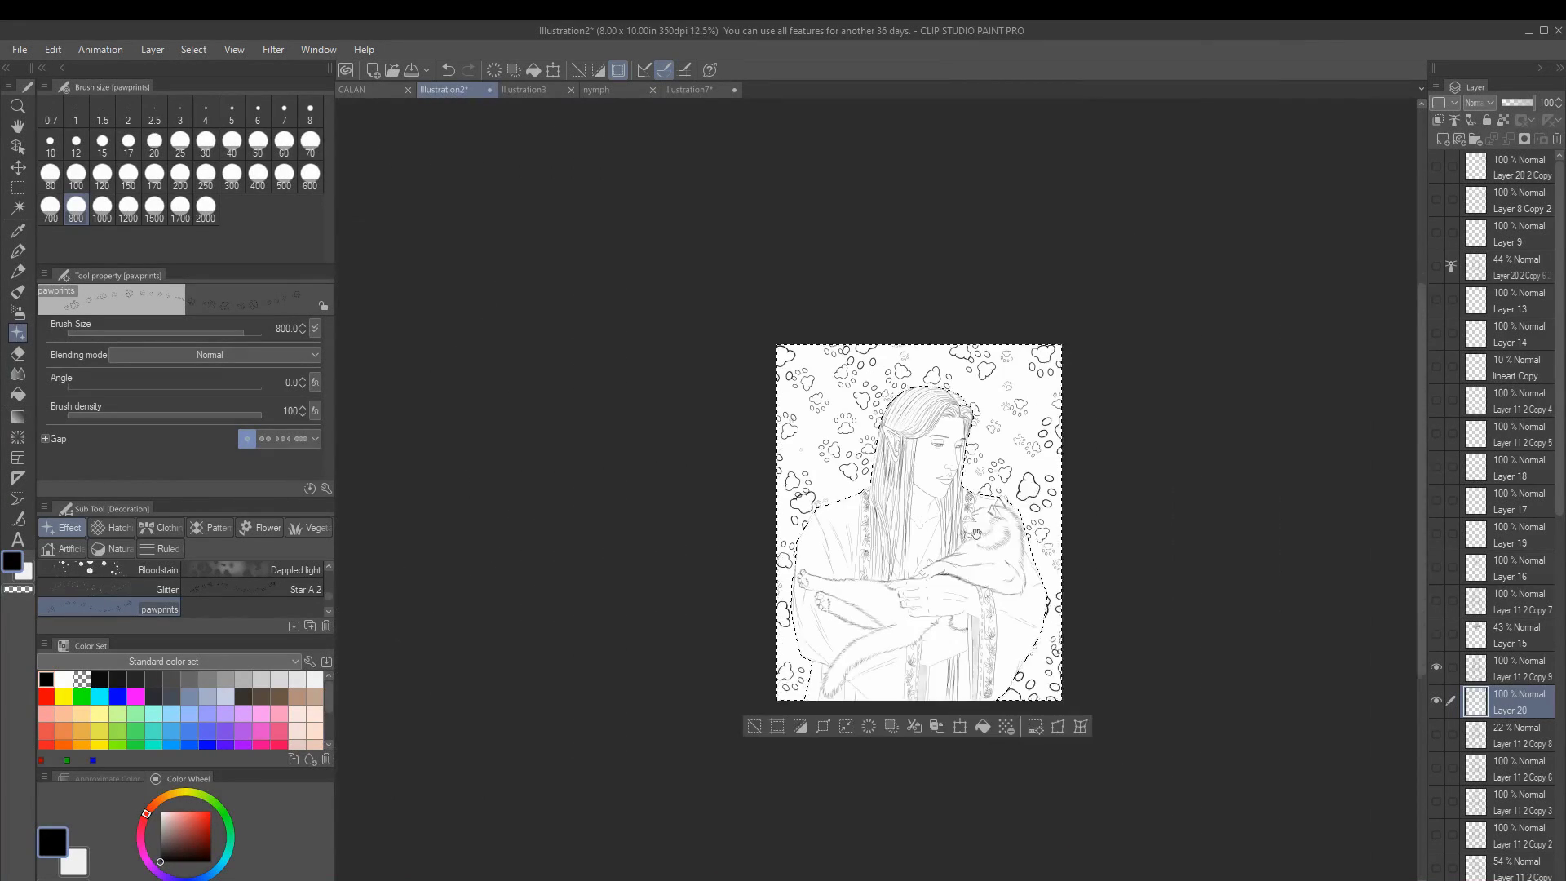
click(624, 719)
click(1507, 105)
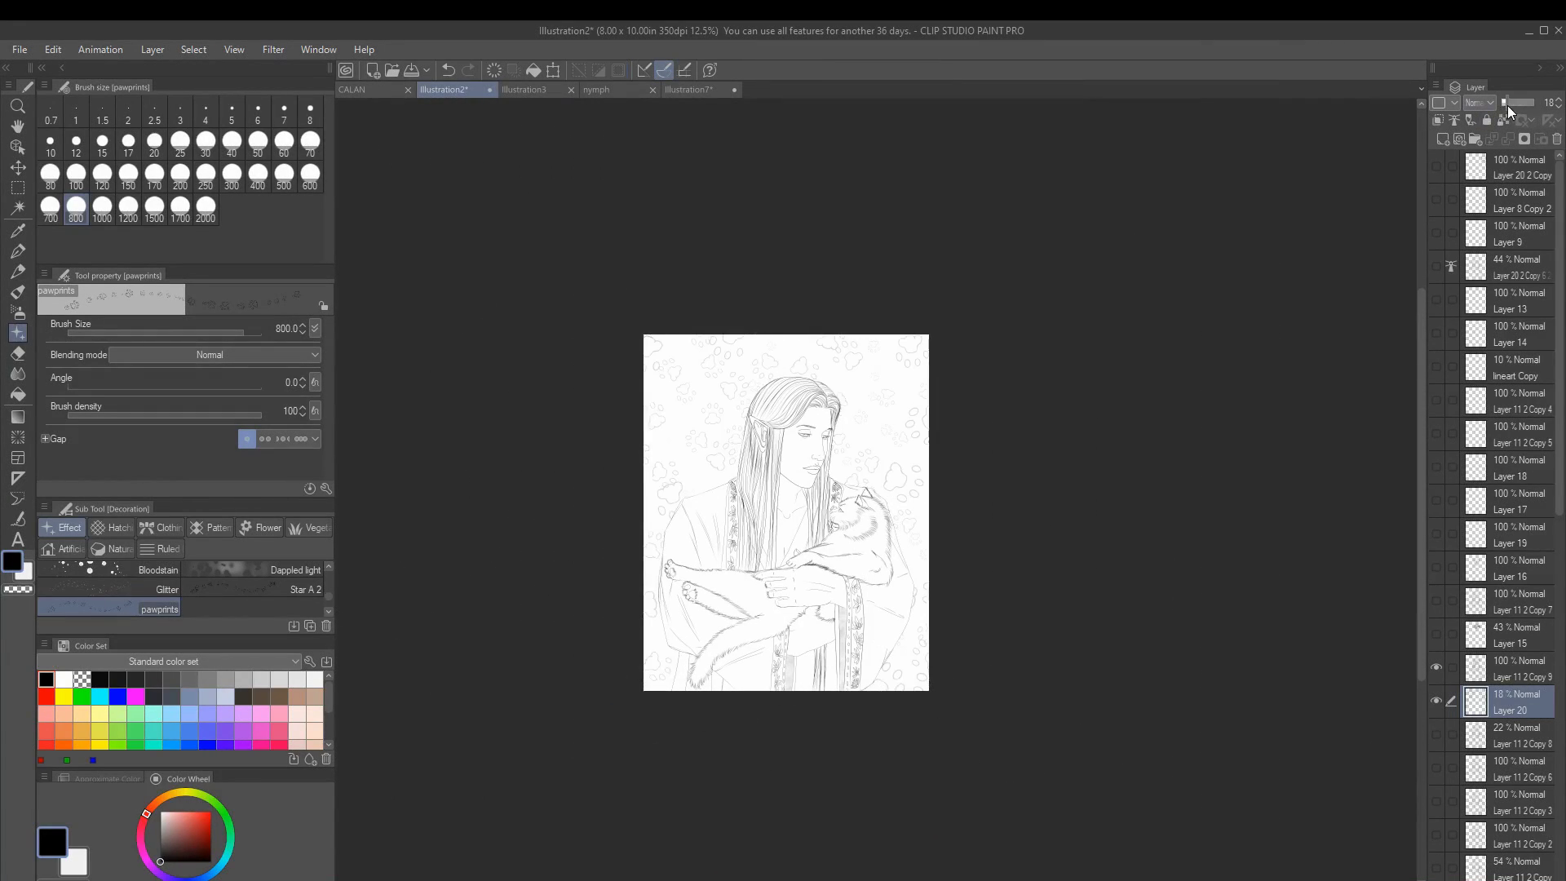
Step: Try strengthening the line art by duplicating Layer 11 2 Copy 9, and undo the duplication
right_click(1510, 660)
click(1436, 359)
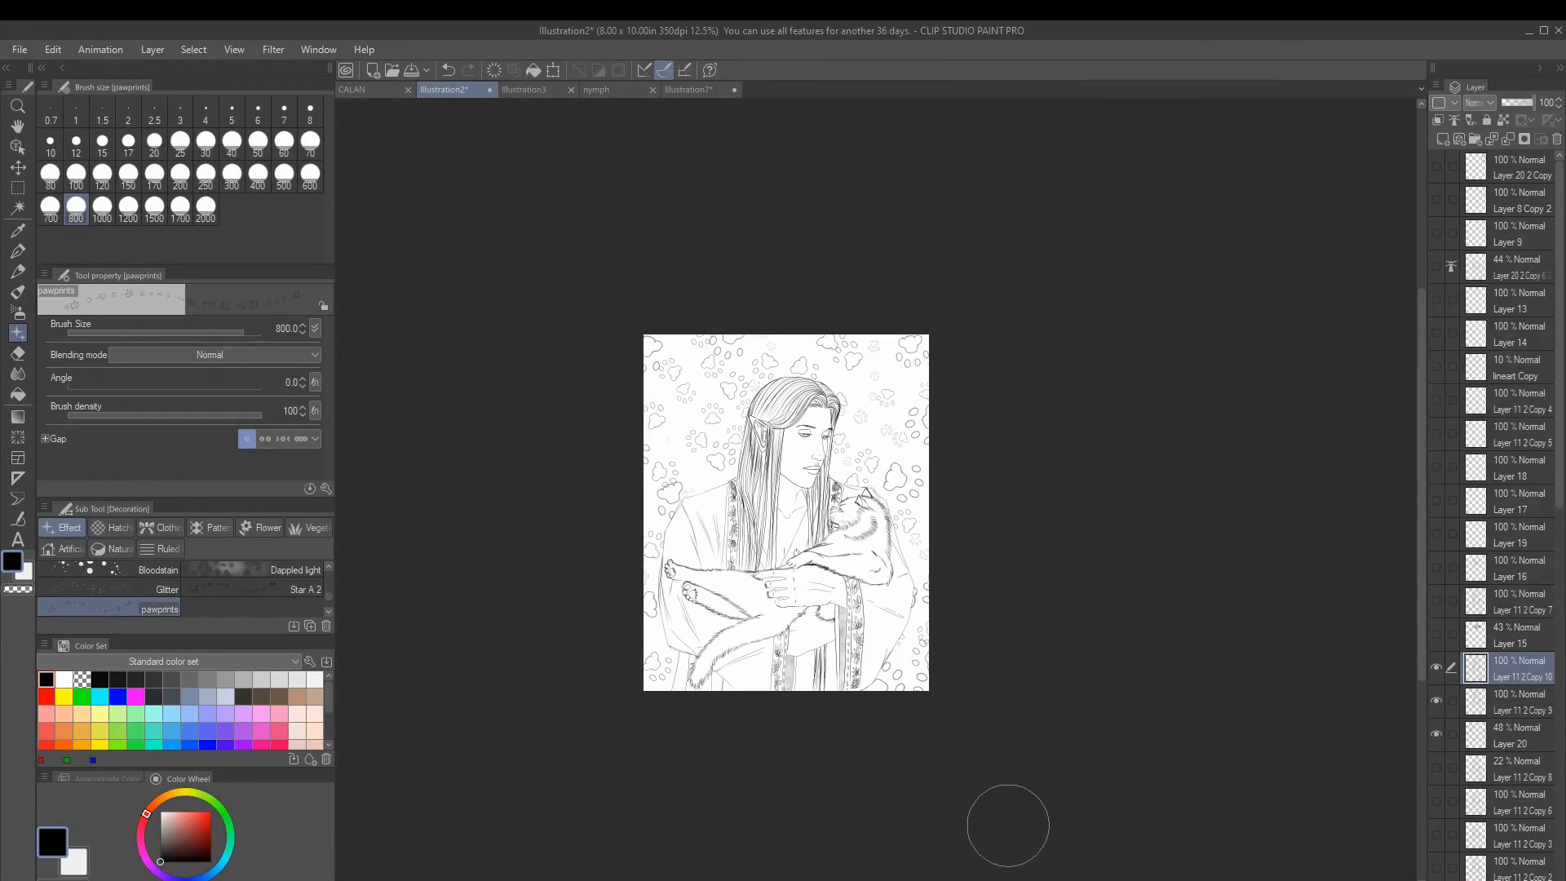
scroll(795, 522, up, 2)
scroll(795, 524, up, 5)
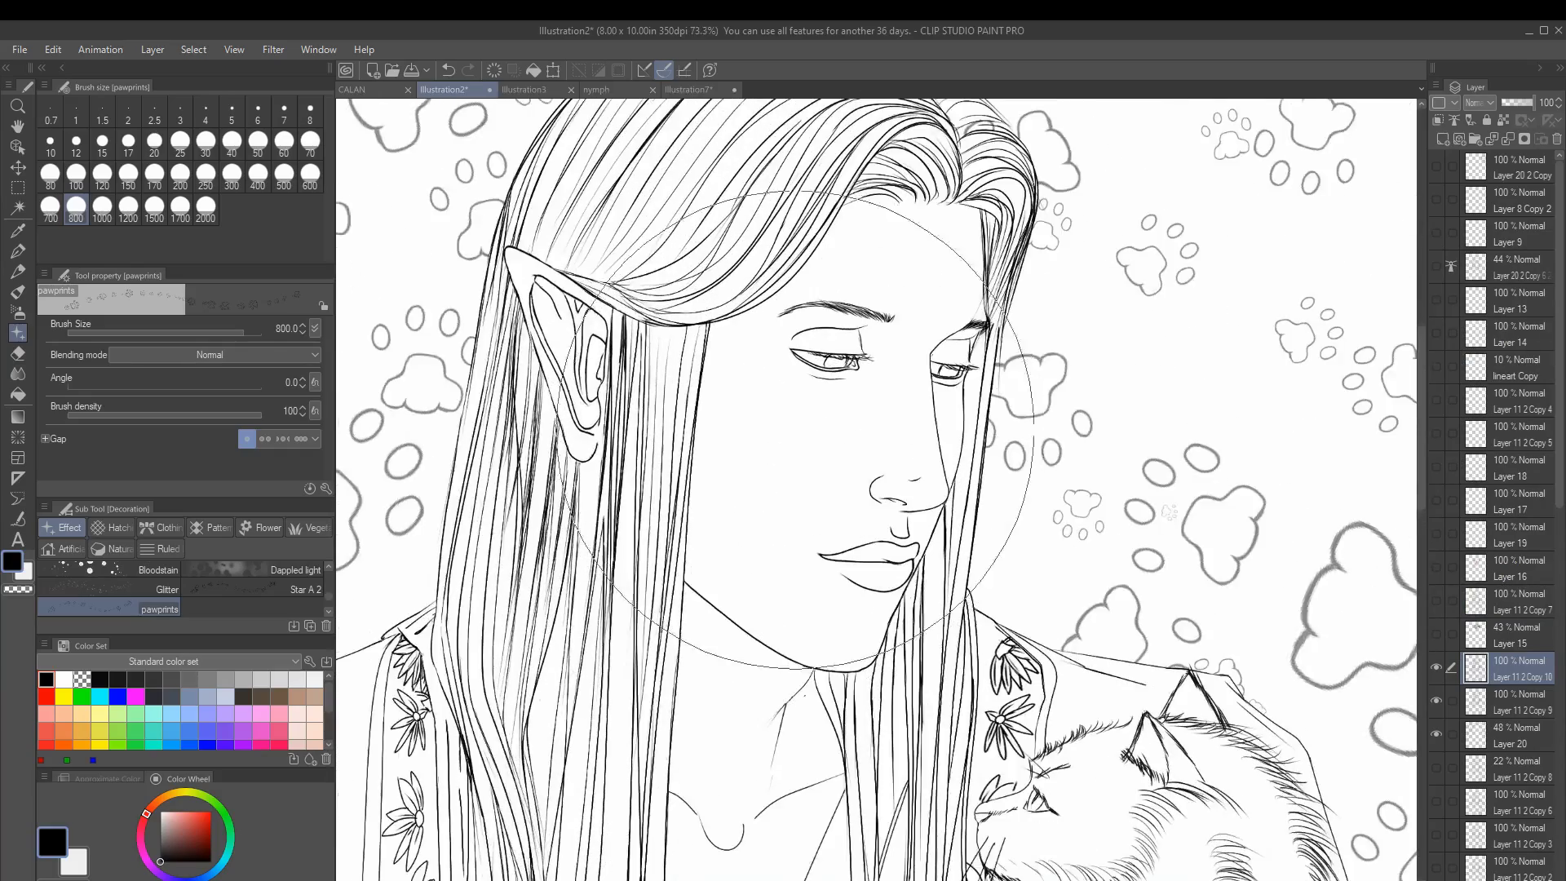
scroll(881, 469, down, 4)
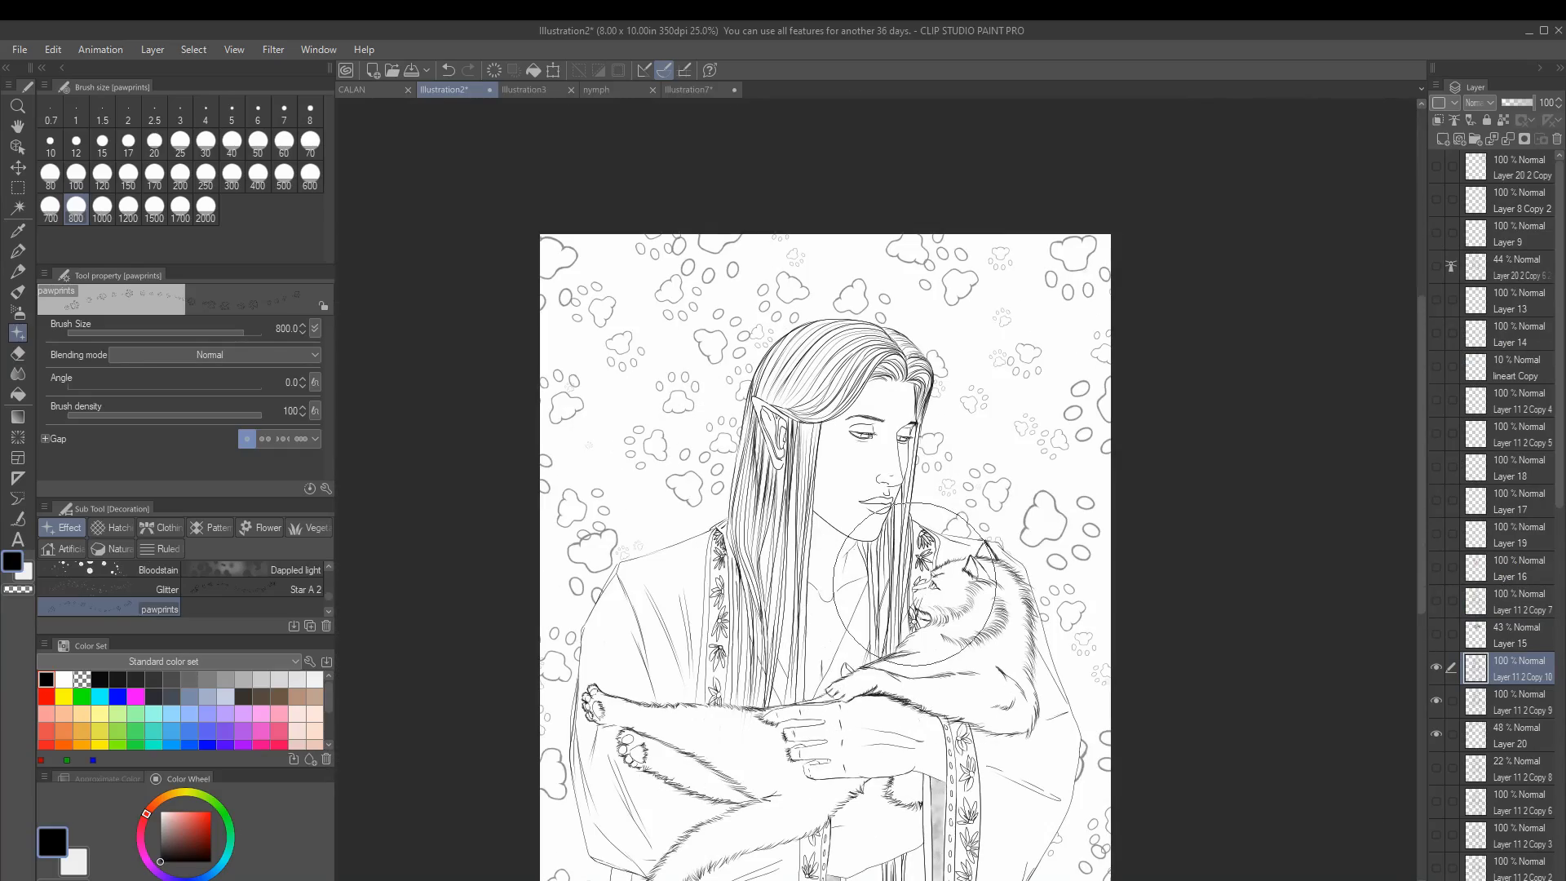
key(ctrl+z)
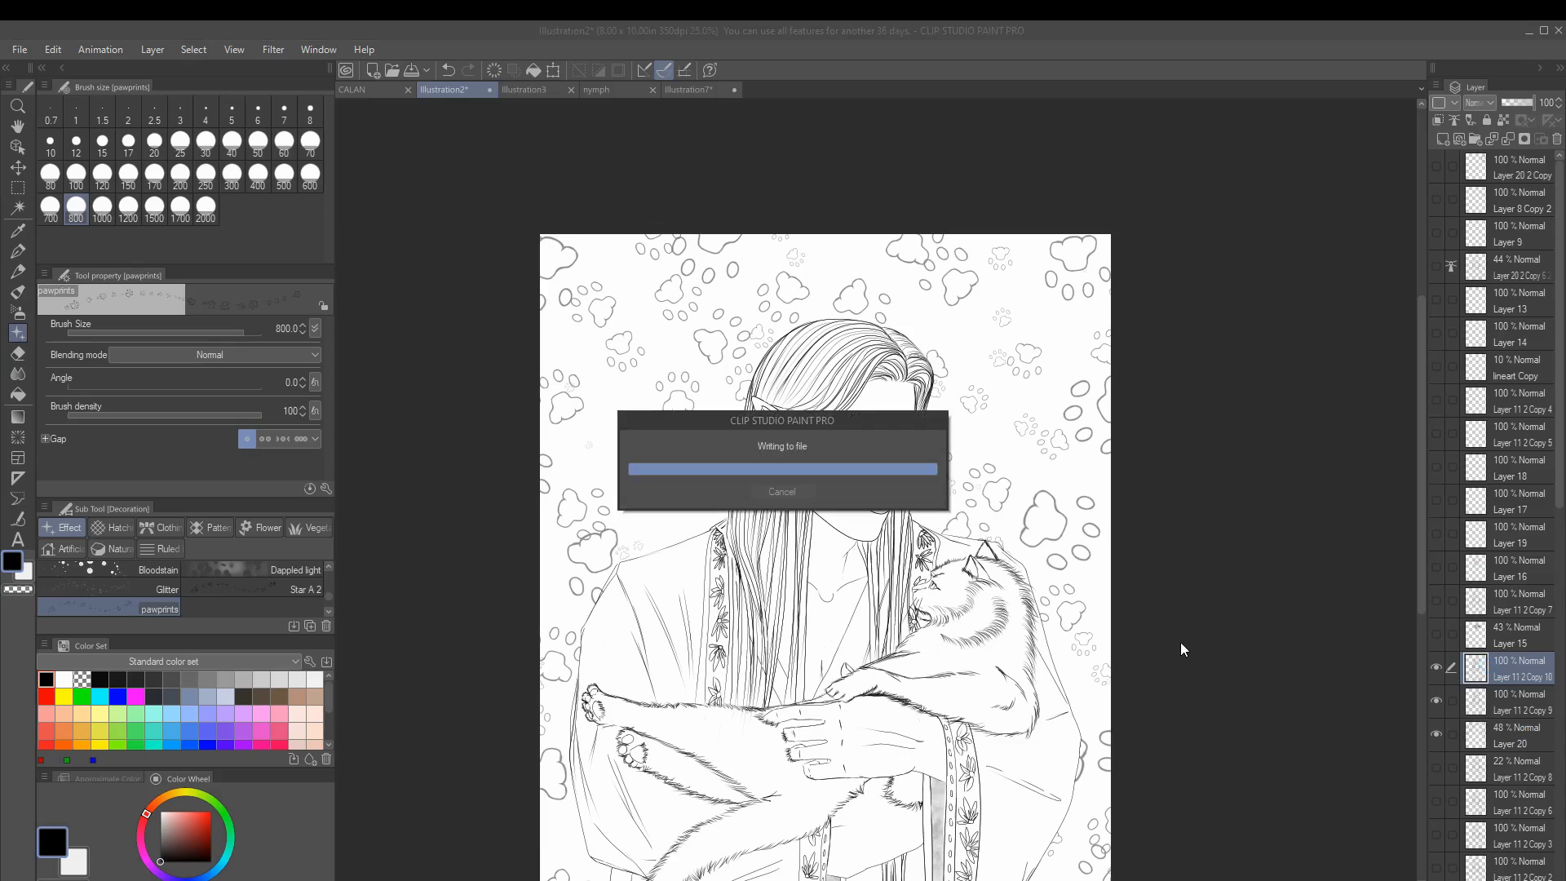
Step: Enlarge the elf's nearer eye on Layer 11 2 Copy 9 to 102% within a lasso selection, deselect it and save the illustration
scroll(905, 453, up, 2)
scroll(816, 423, up, 4)
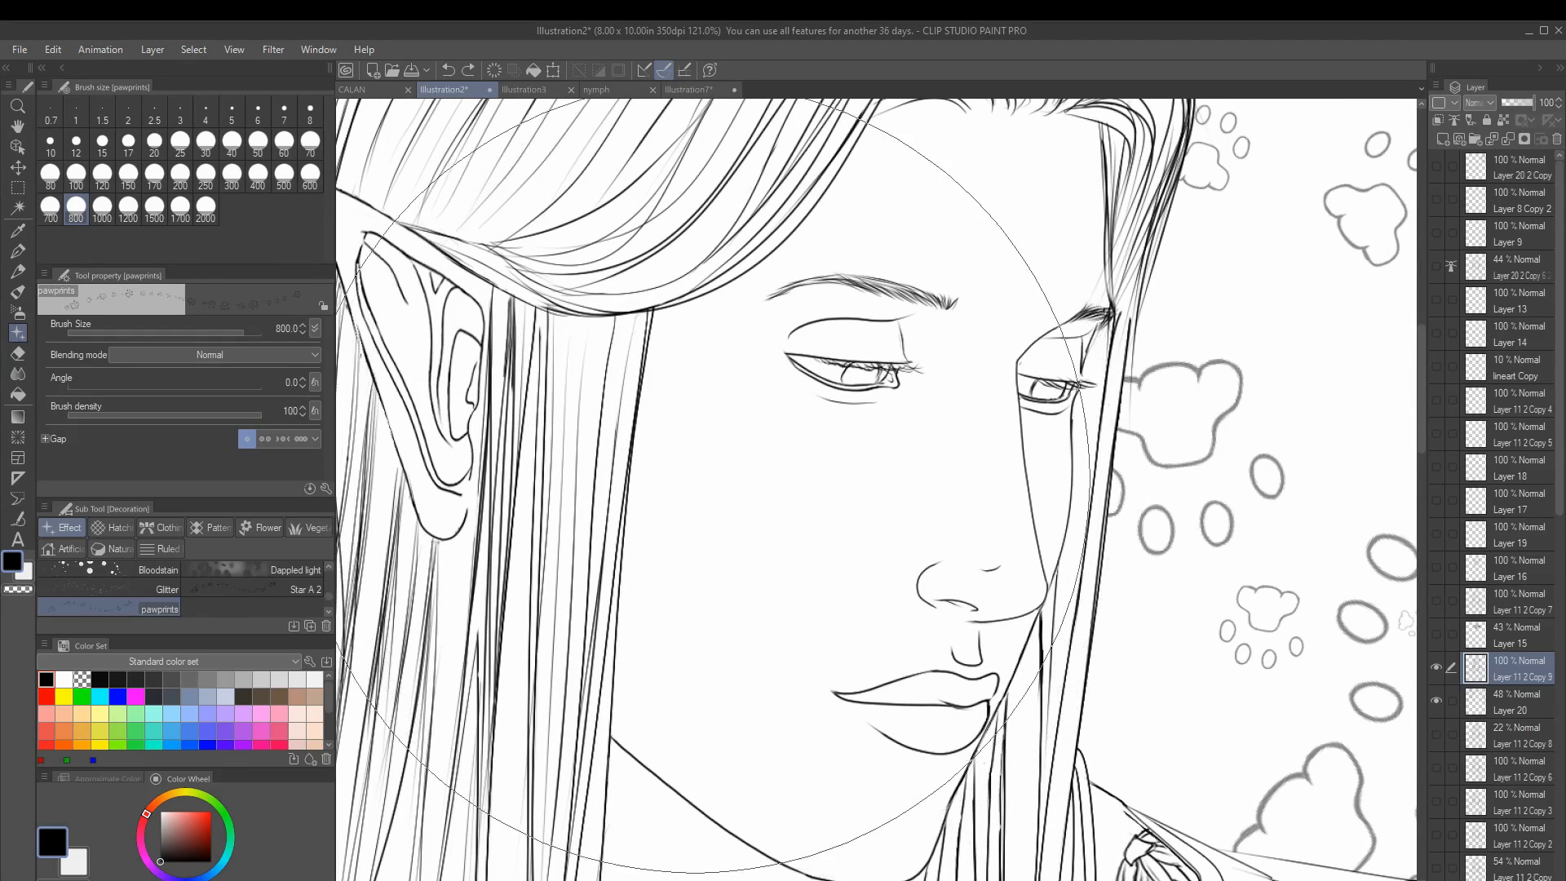
key(m)
click(122, 571)
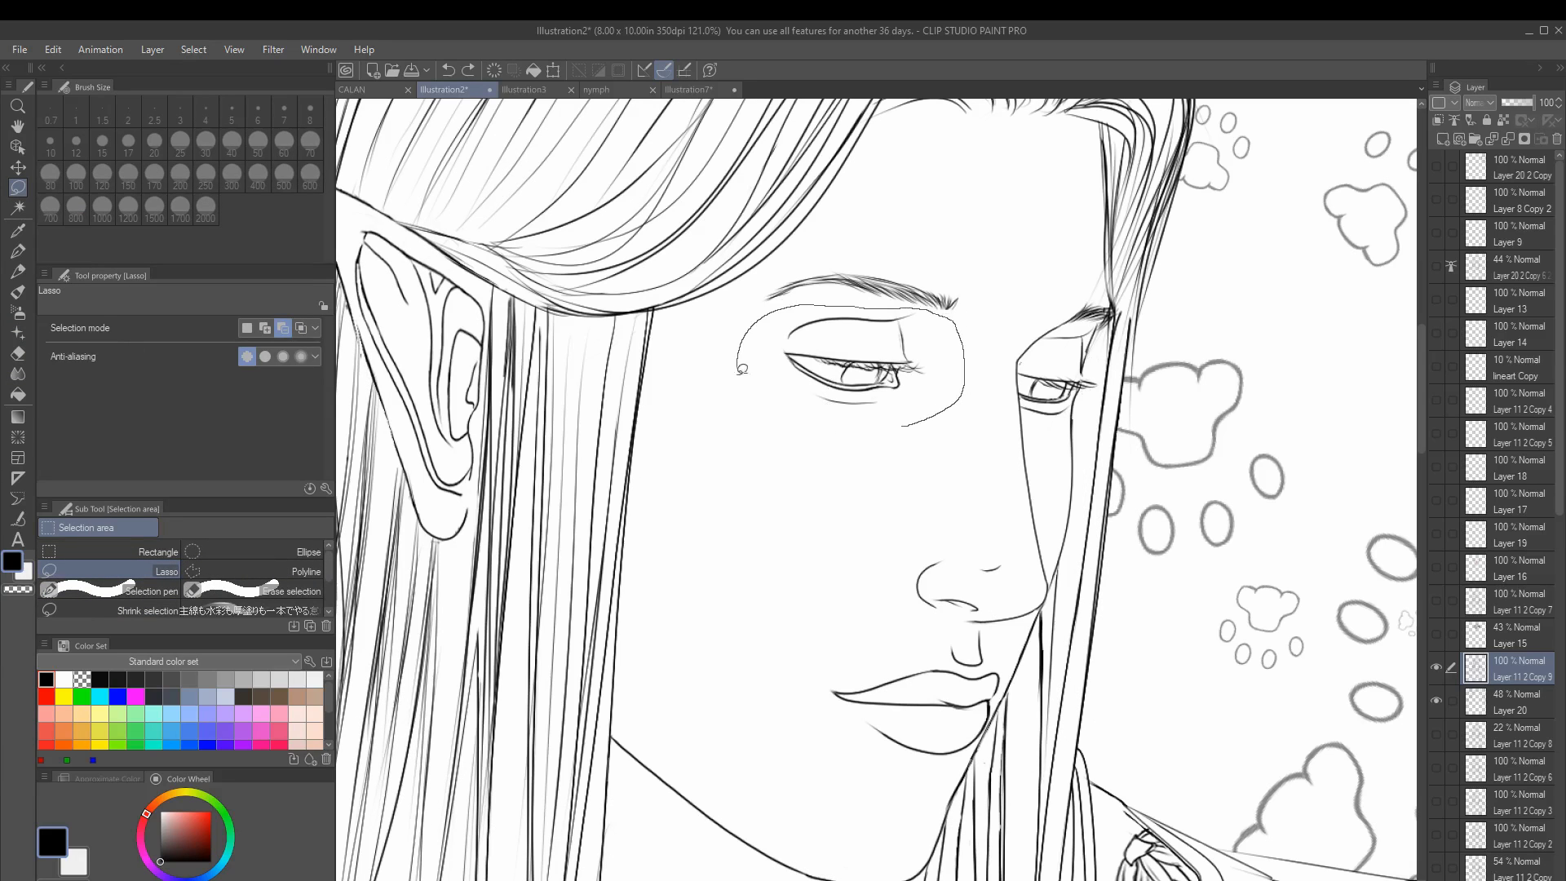
drag(742, 369, 902, 422)
key(ctrl+t)
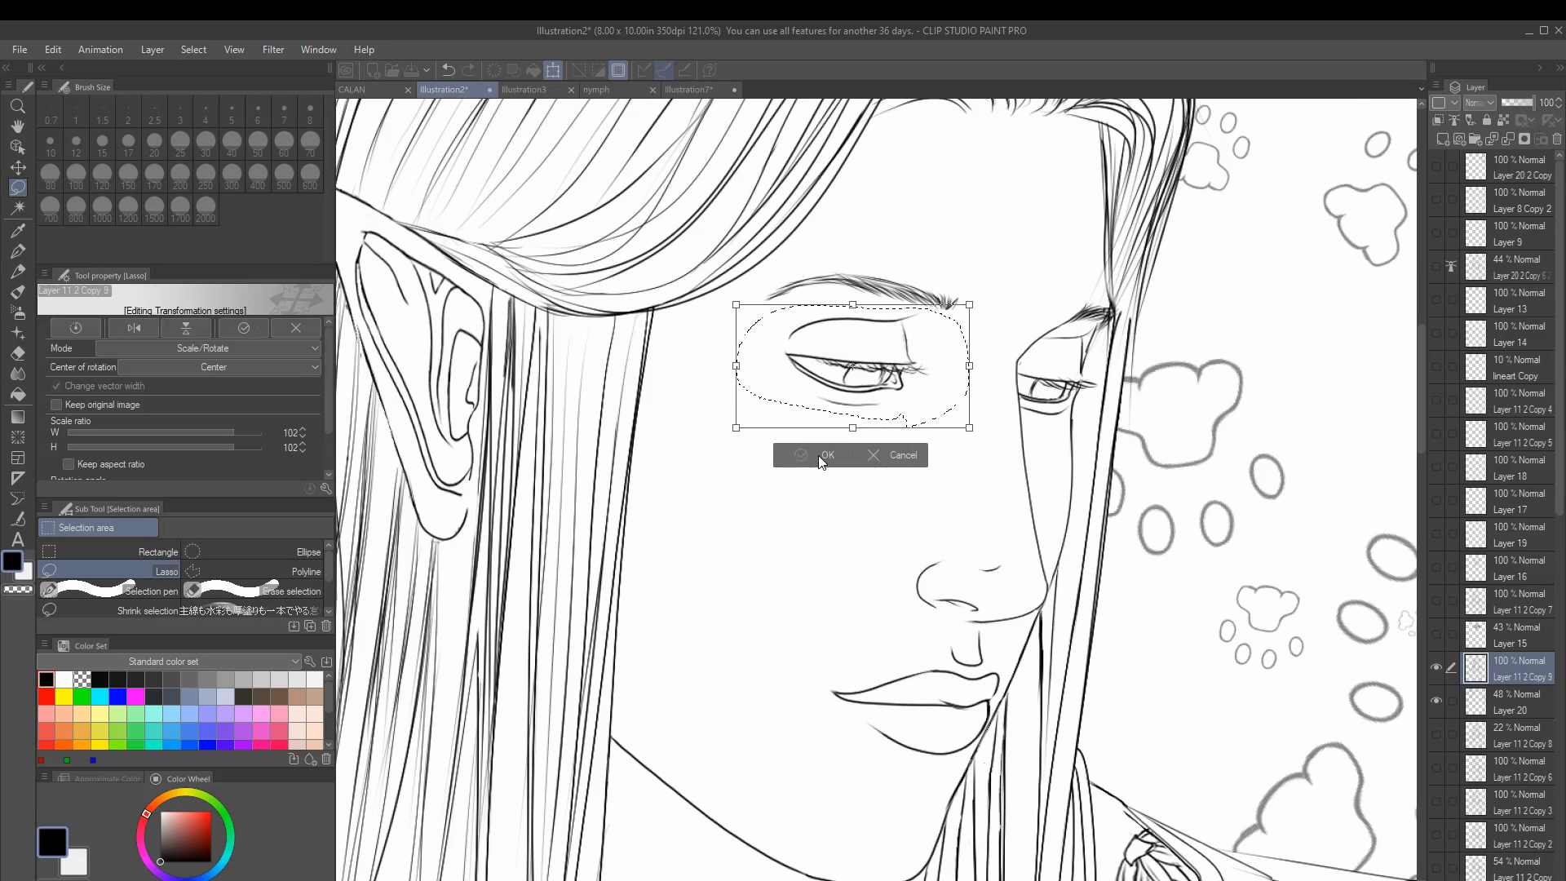
click(822, 457)
key(ctrl+0)
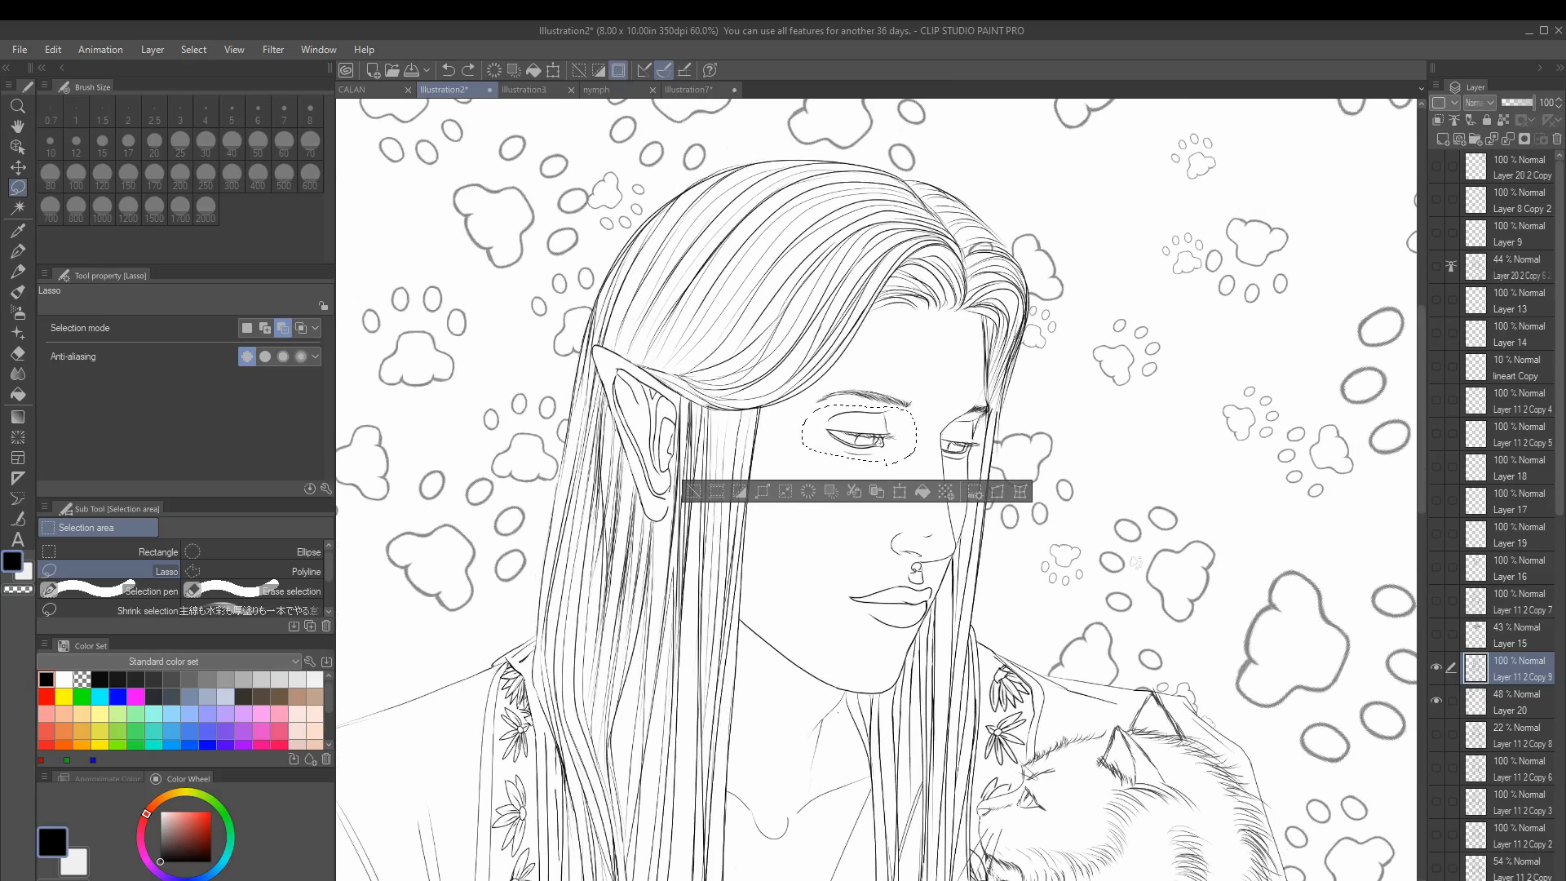
key(ctrl+d)
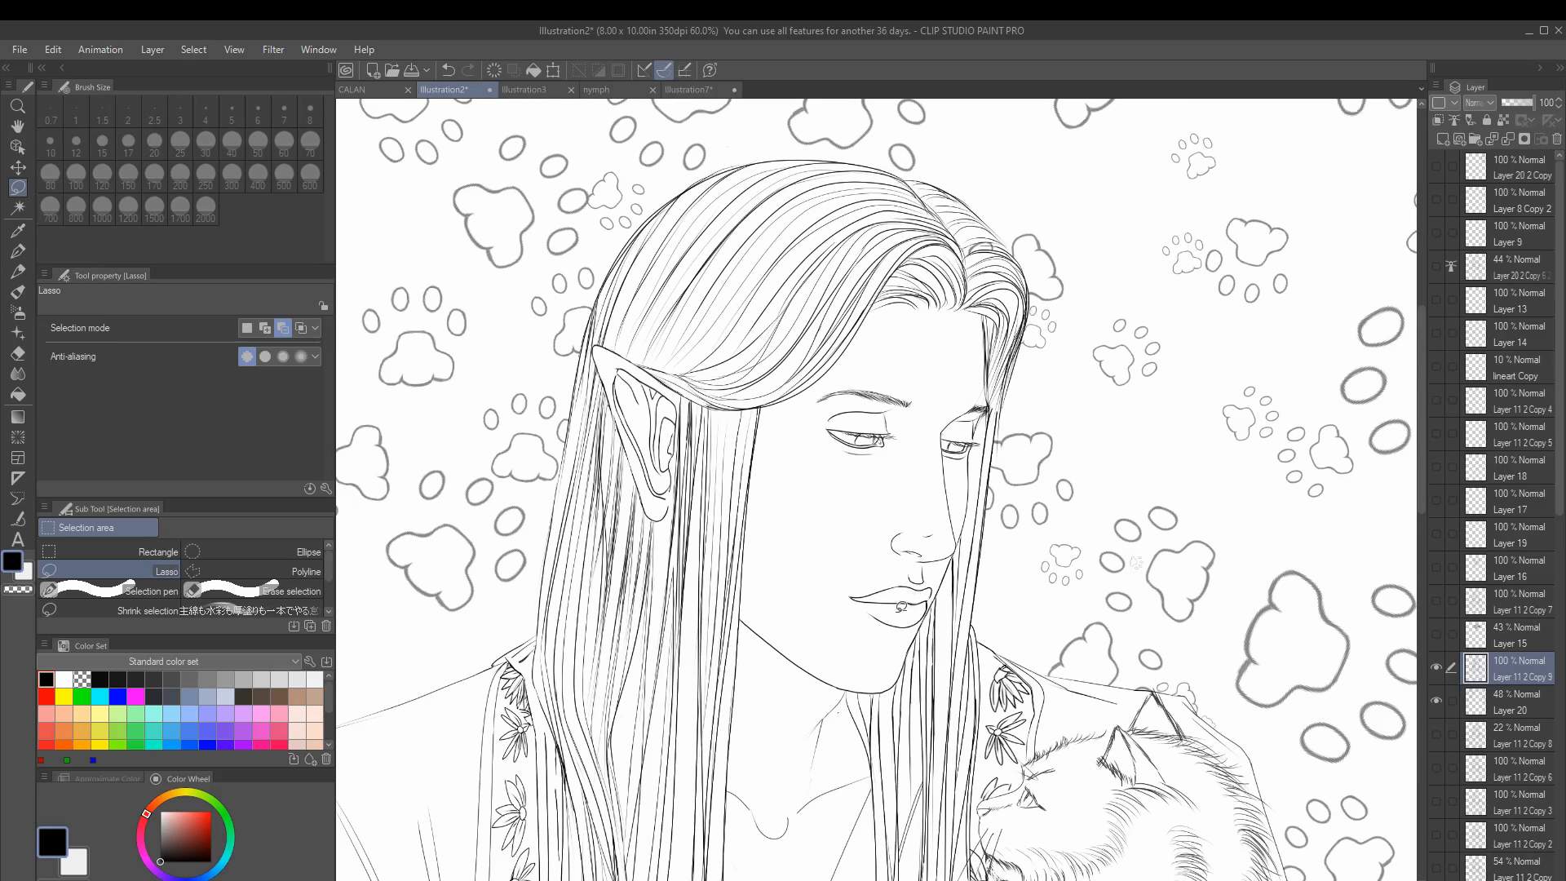
key(ctrl+s)
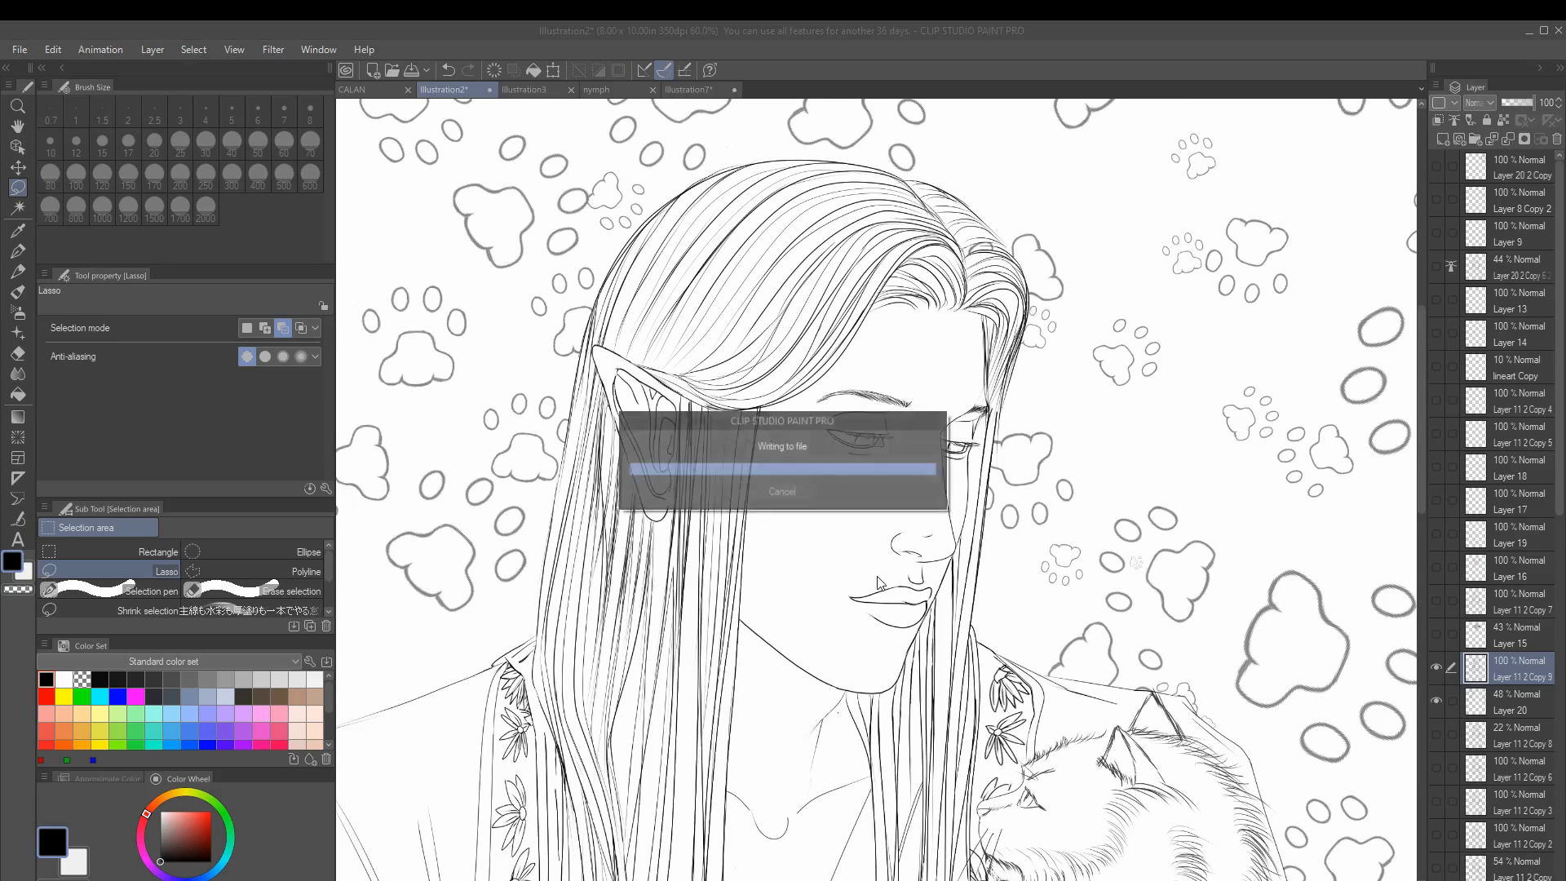
Step: Duplicate the line art layer Layer 11 2 Copy 9 and mirror the canvas view horizontally to check the drawing
scroll(848, 571, down, 2)
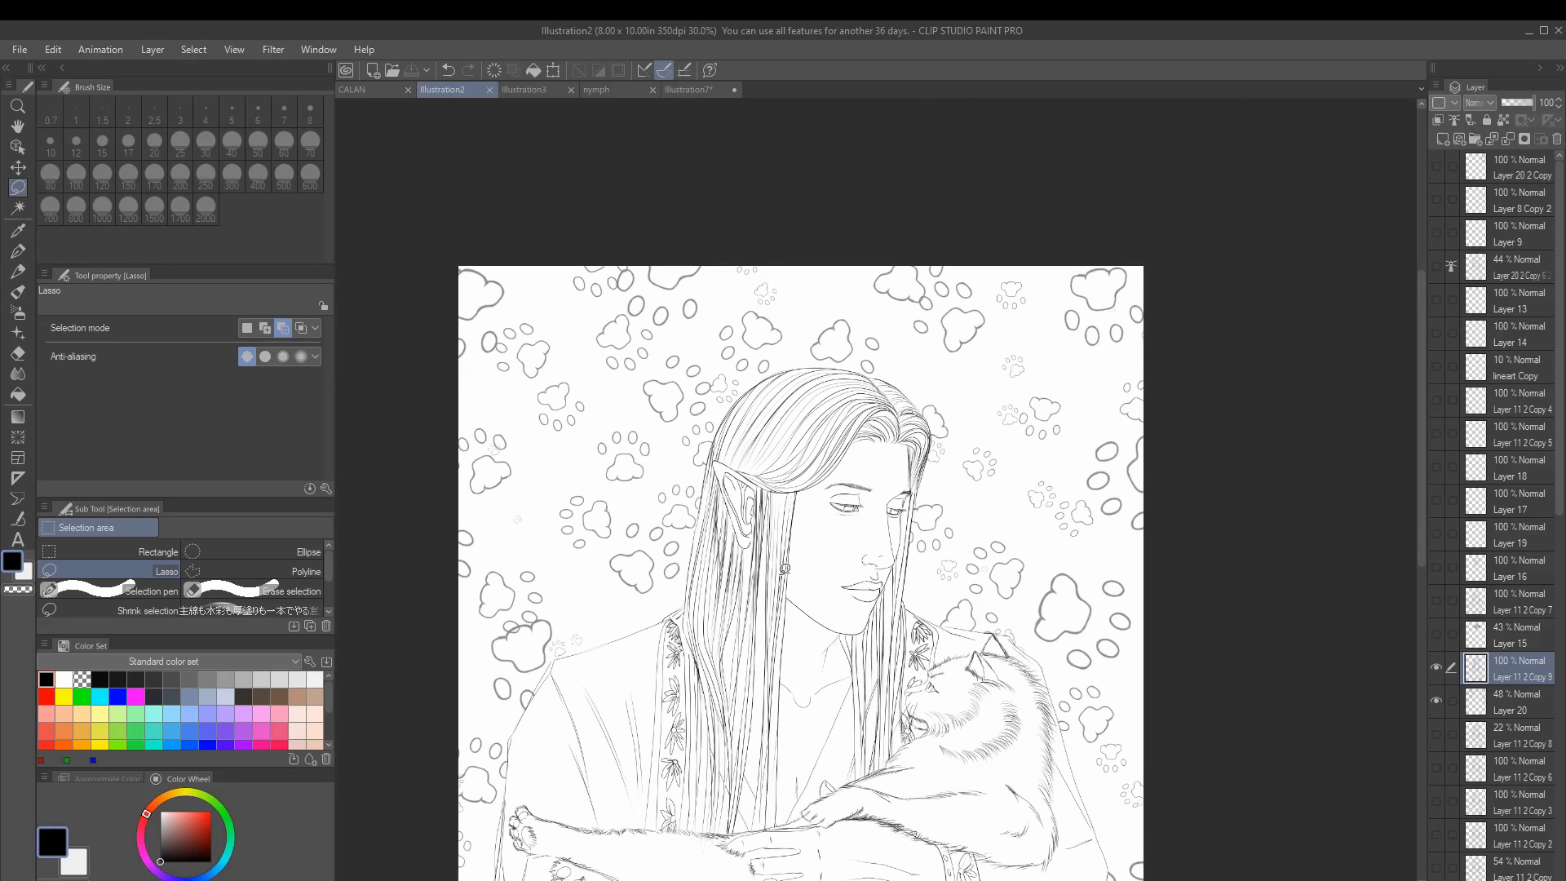
scroll(745, 659, down, 2)
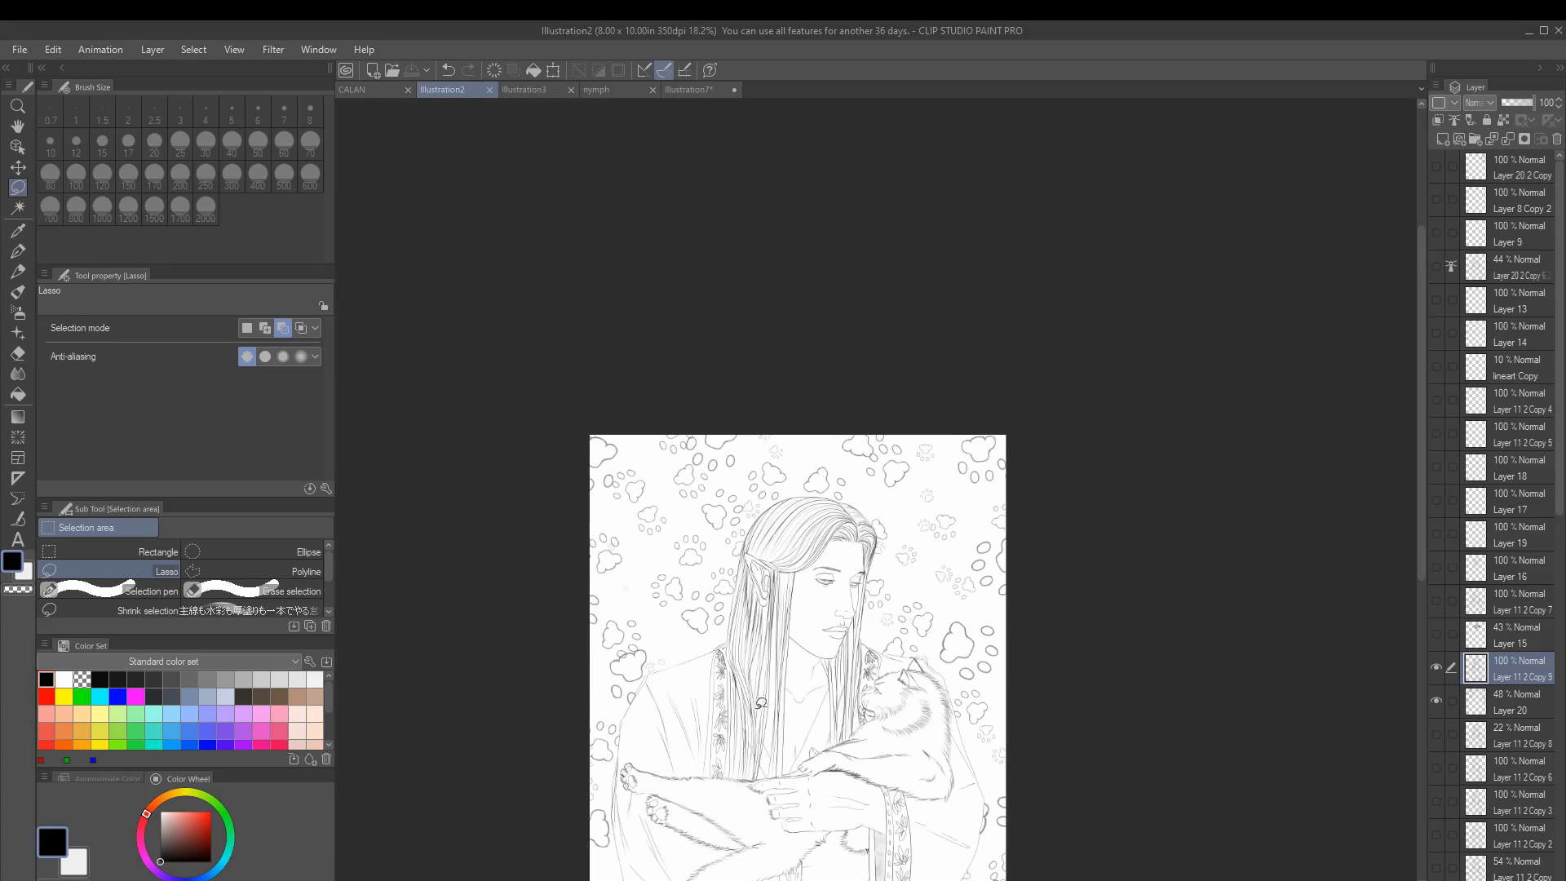
scroll(815, 826, up, 1)
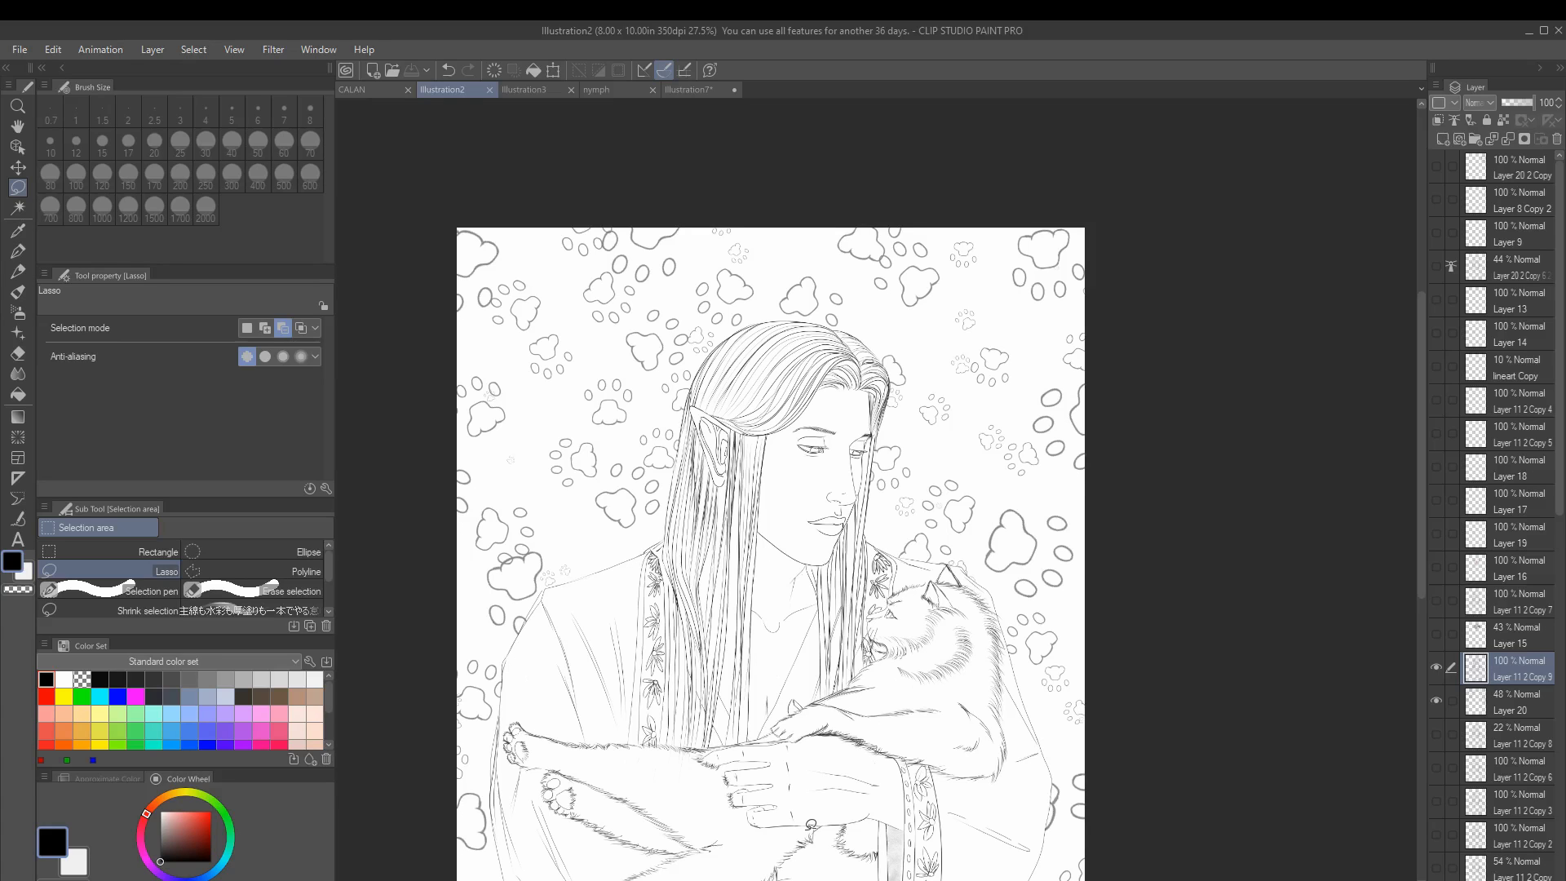
right_click(1519, 685)
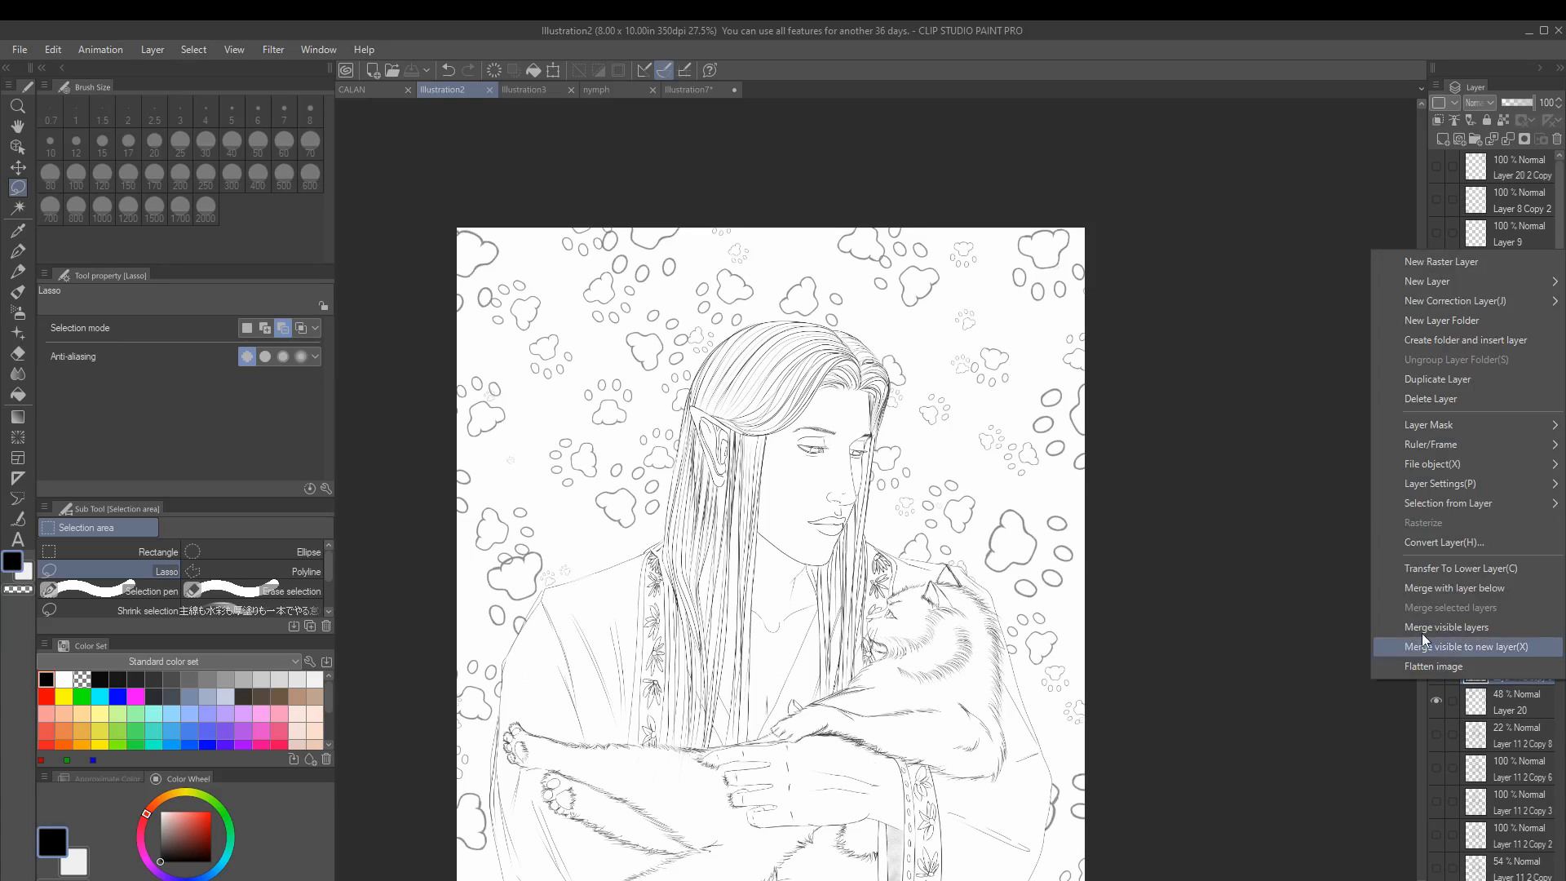
click(1435, 401)
scroll(738, 505, down, 3)
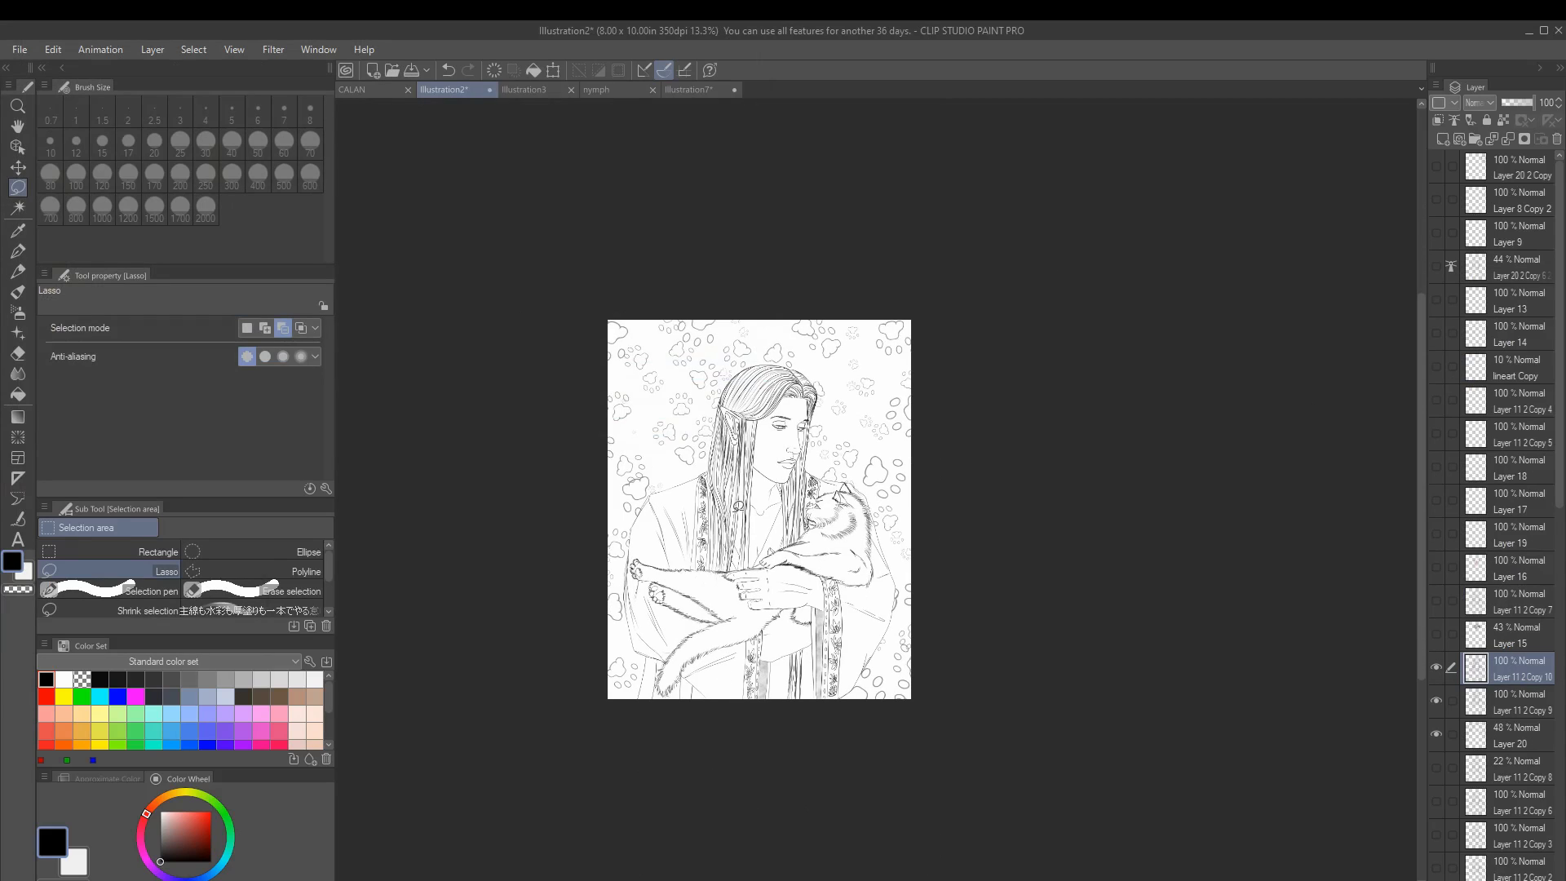
key(h)
scroll(738, 506, up, 4)
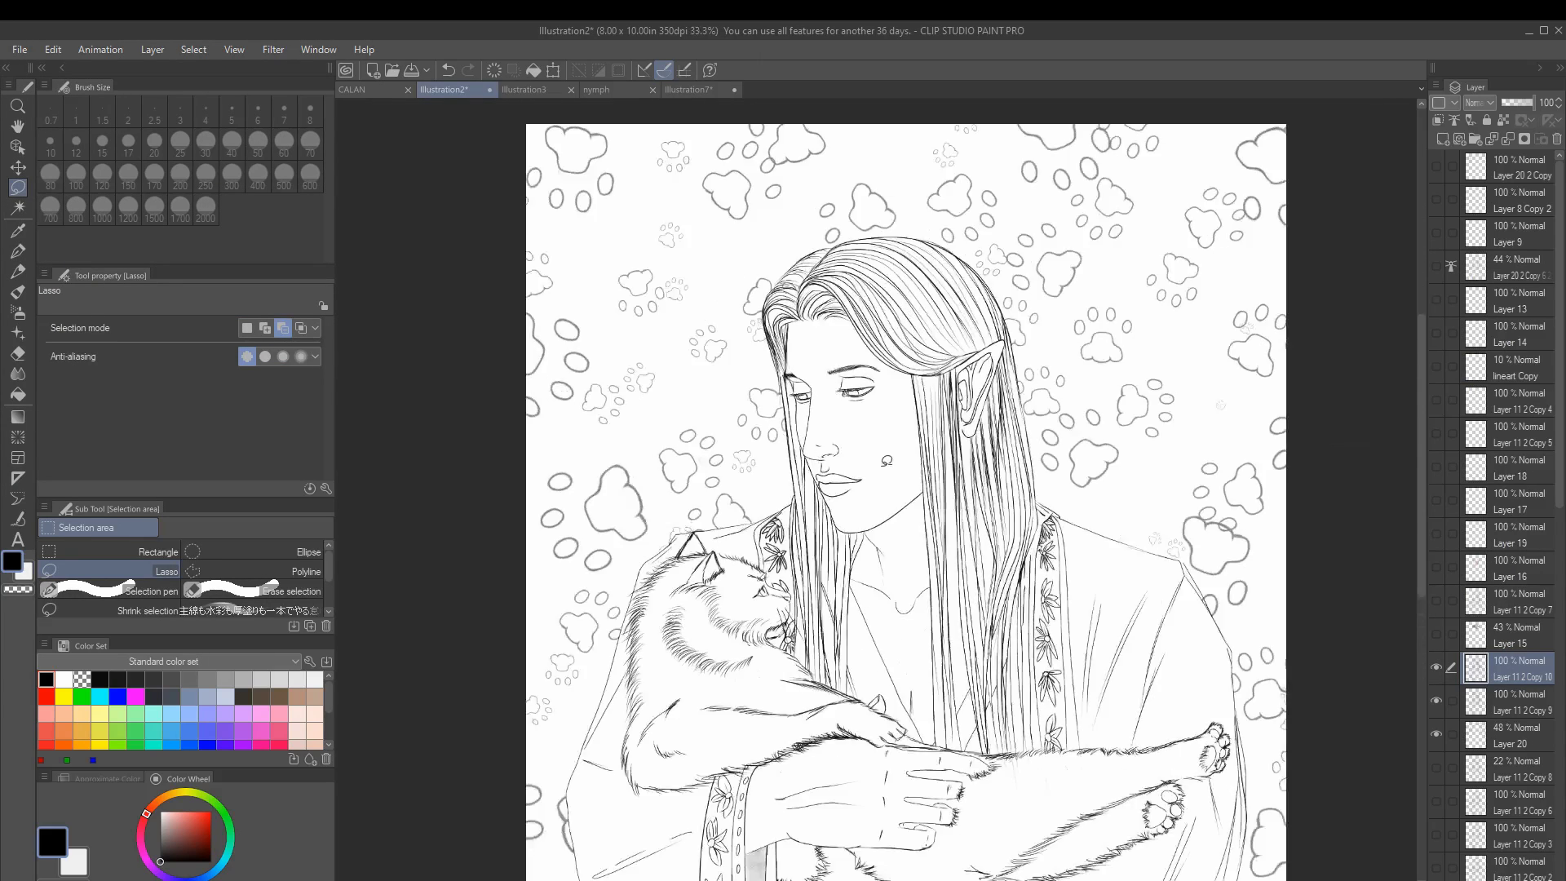